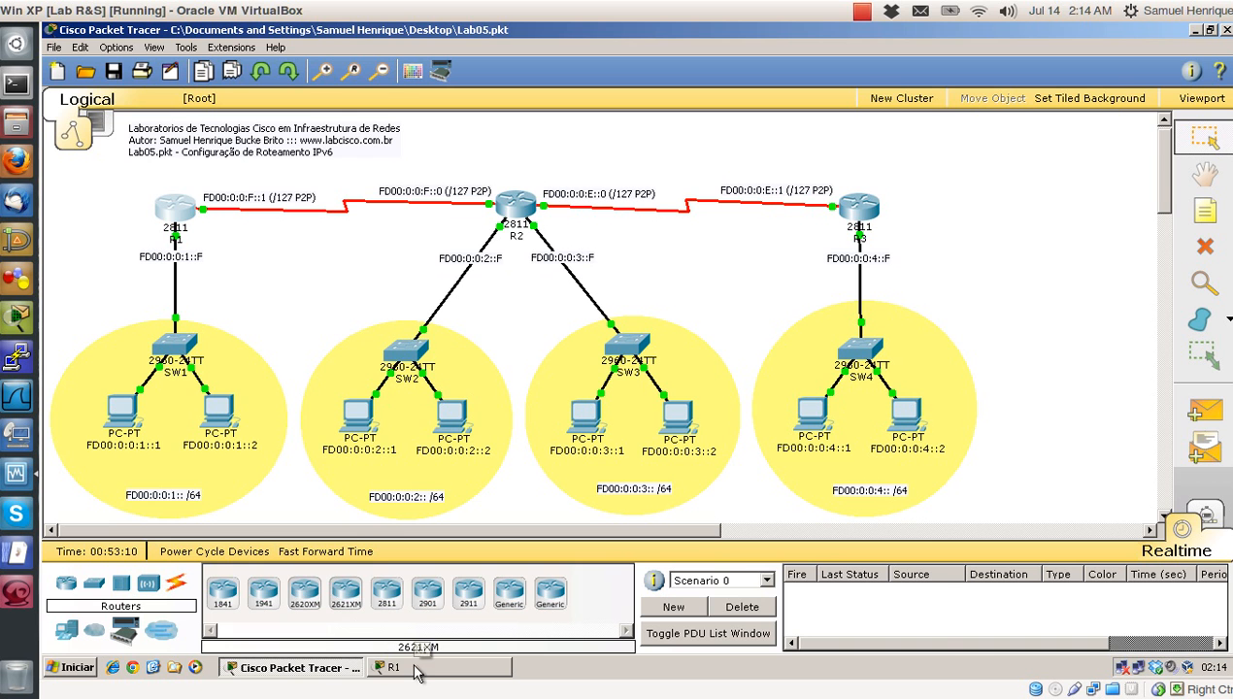
Step: Remove the static IPv6 route to fd00:0:0:3::/64 in router R1's command line
left_click(427, 670)
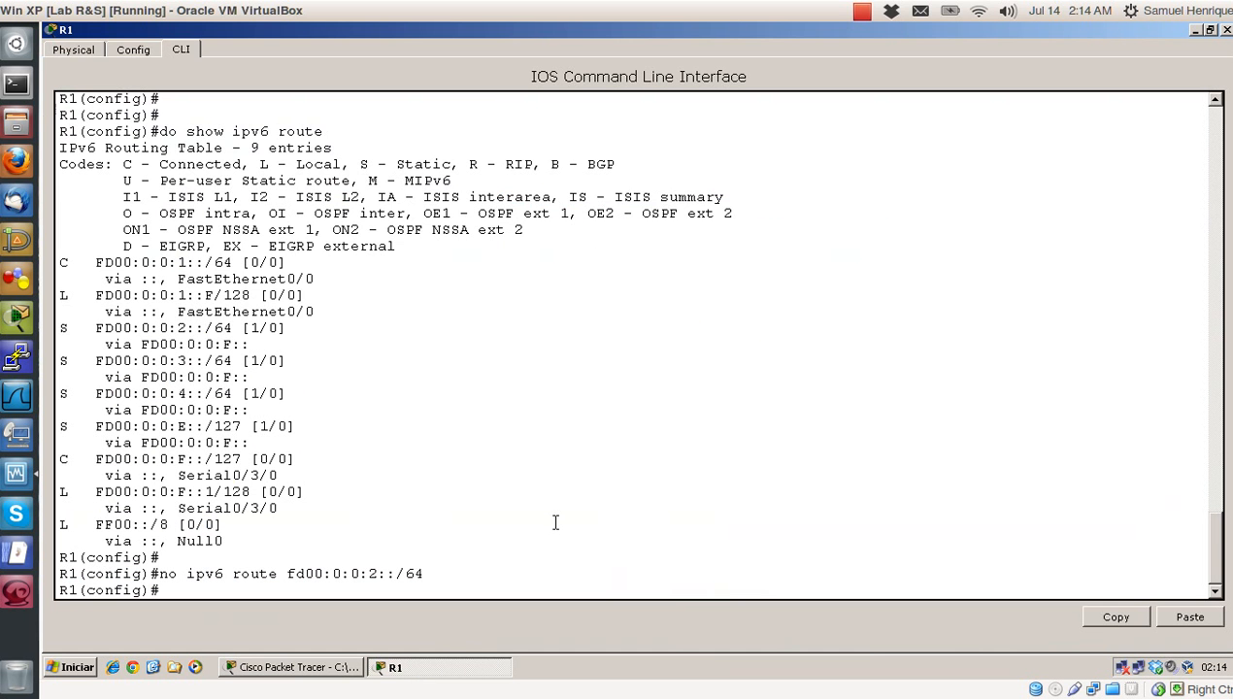
left_click(1195, 32)
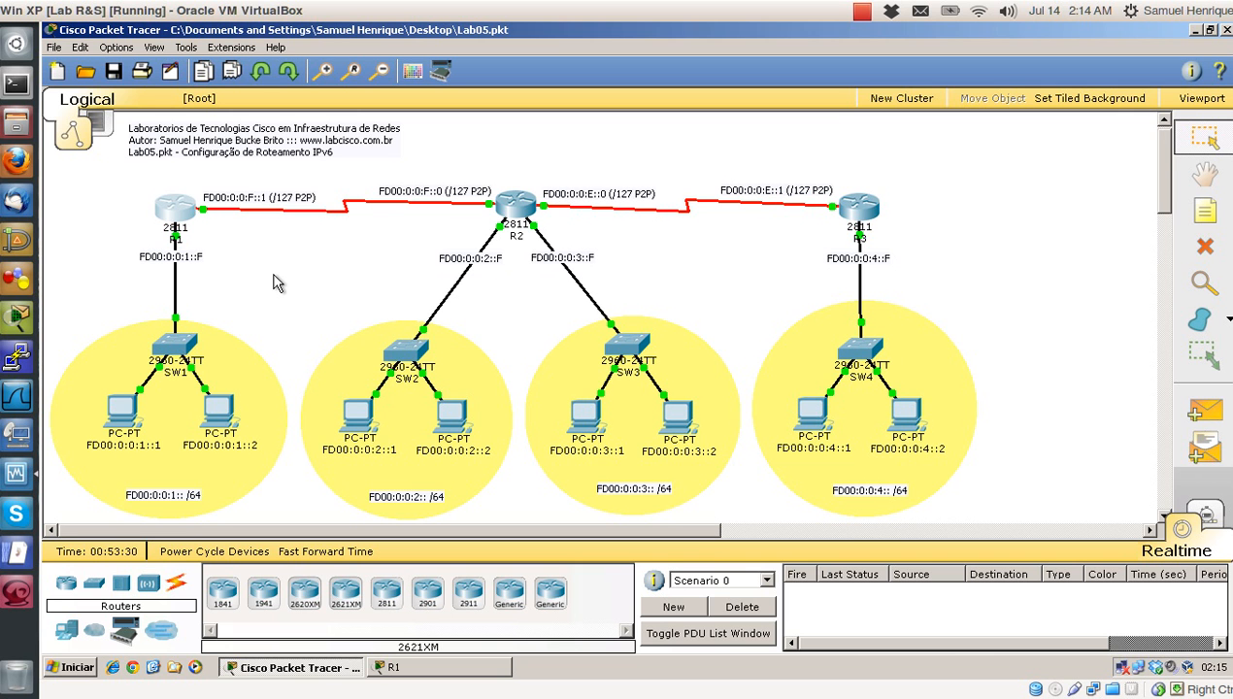
left_click(423, 668)
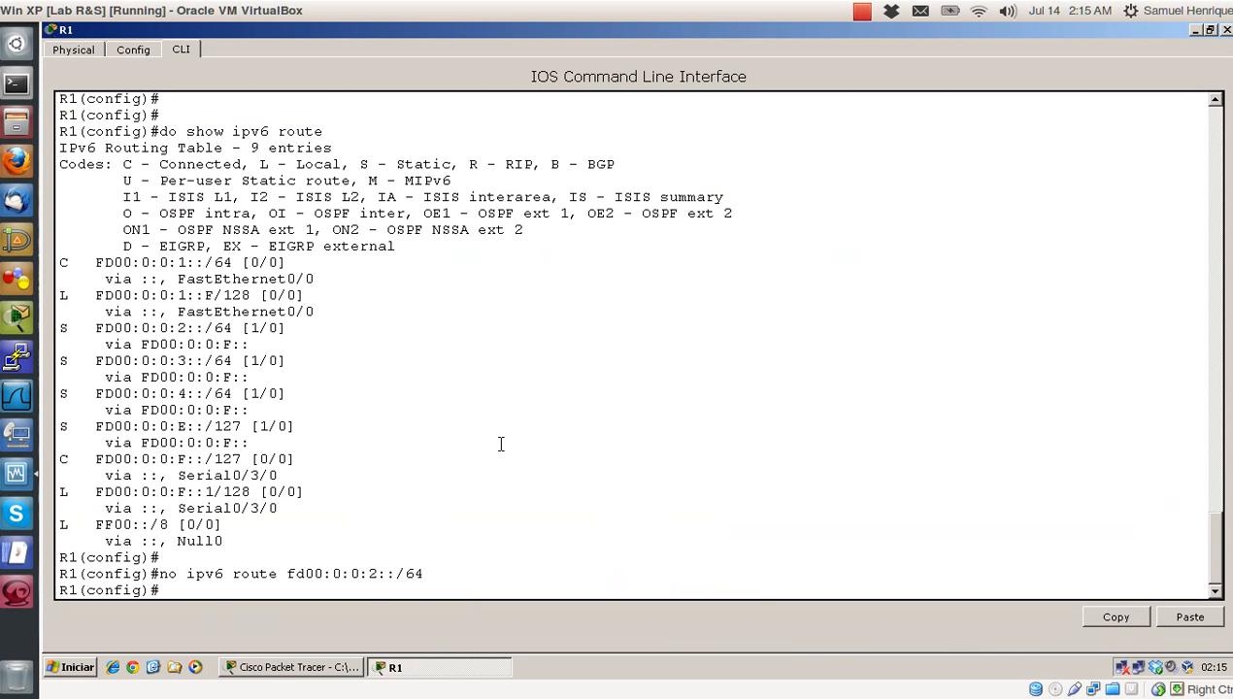
key("Up")
key("Left")
key("Left")
key("Left")
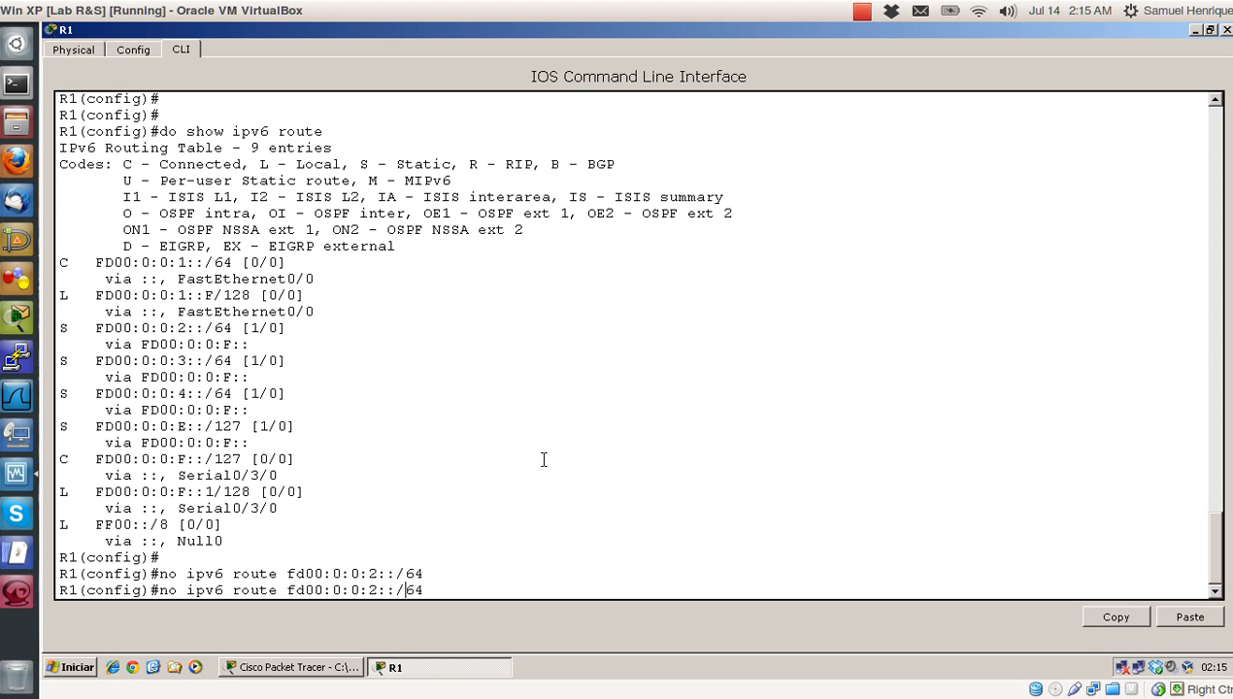
key("BackSpace")
type("3")
key("Return")
Step: Remove R1's static IPv6 route to fd00:0:0:4::/64
key("Up")
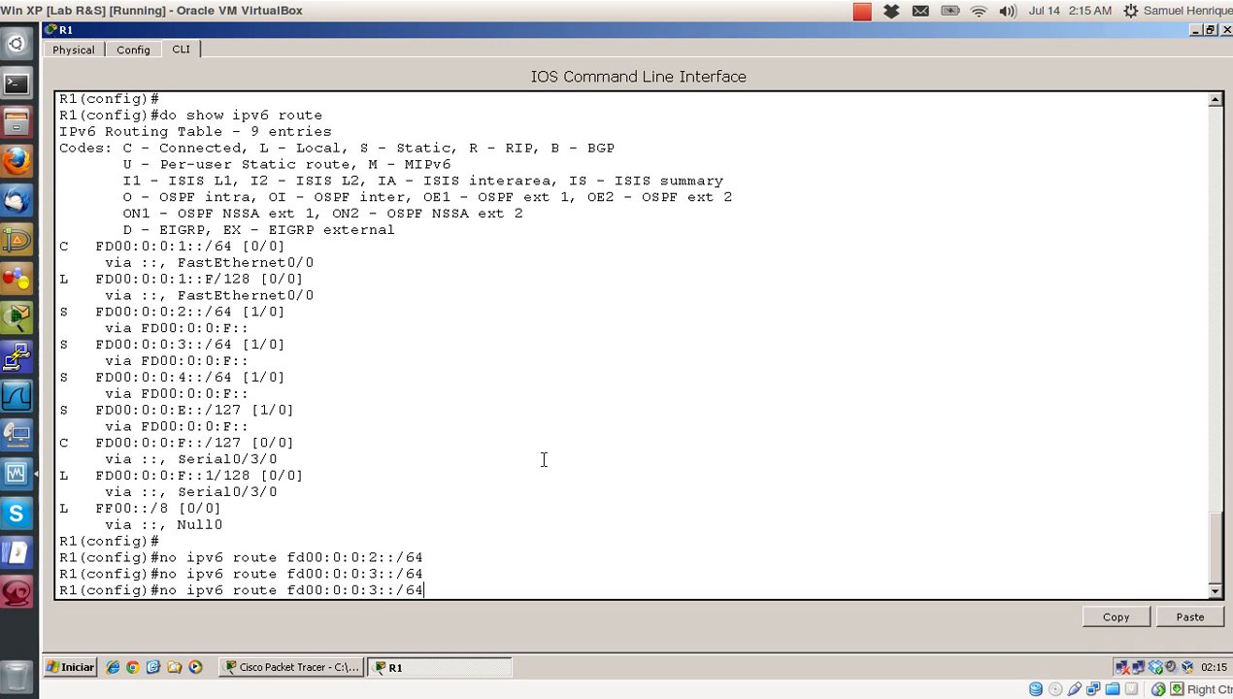
key("Left")
key("Left")
key("Left")
key("BackSpace")
type("4")
key("Return")
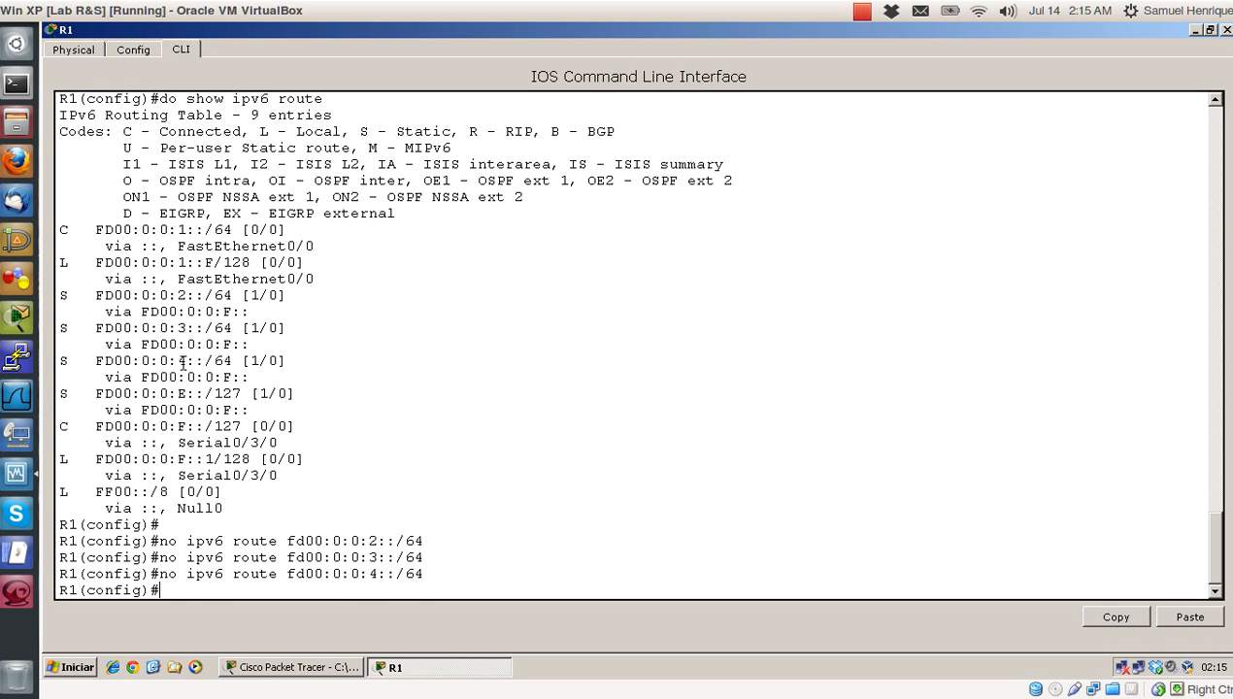
Step: Remove R1's static IPv6 route to the serial link network fd00:0:0:e::/127
key("Up")
key("Left")
key("Left")
key("Left")
key("Left")
key("Left")
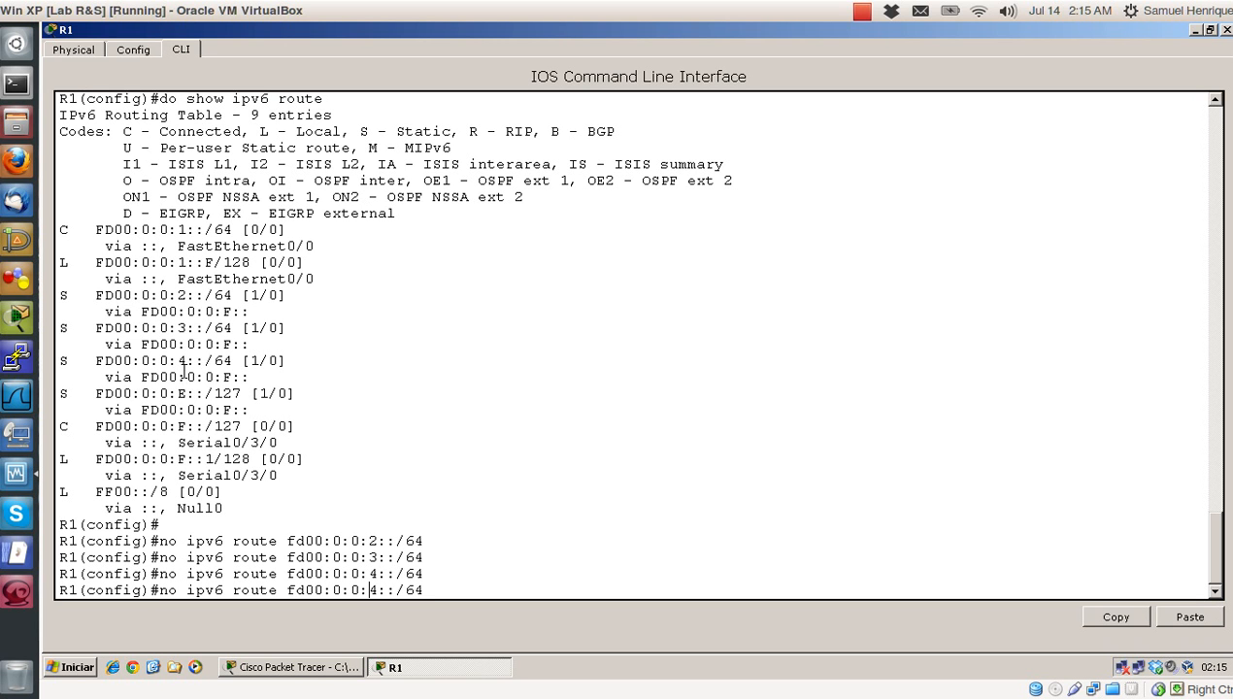
key("BackSpace")
type("e")
key("Right")
key("Right")
key("Right")
key("Right")
key("Right")
key("BackSpace")
key("BackSpace")
type("127")
key("Return")
key("Return")
key("Return")
key("Return")
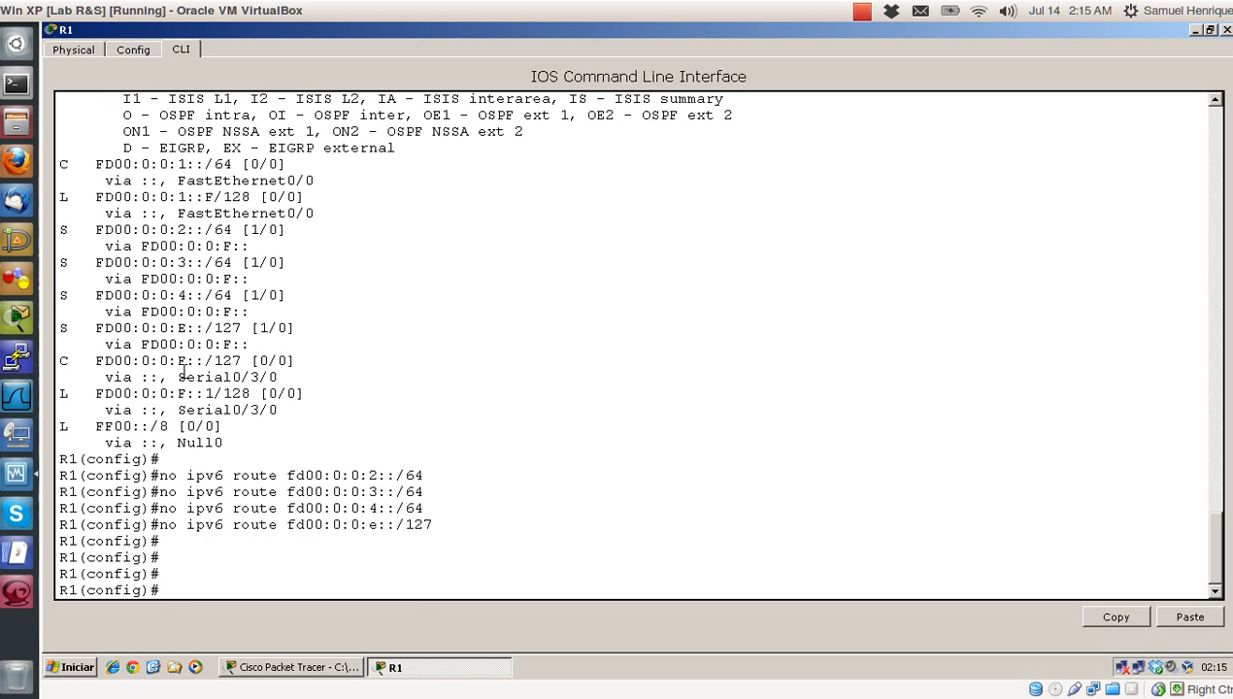
Step: Display R1's IPv6 routing table from configuration mode to check the remaining routes
key("Return")
type("do show ipv")
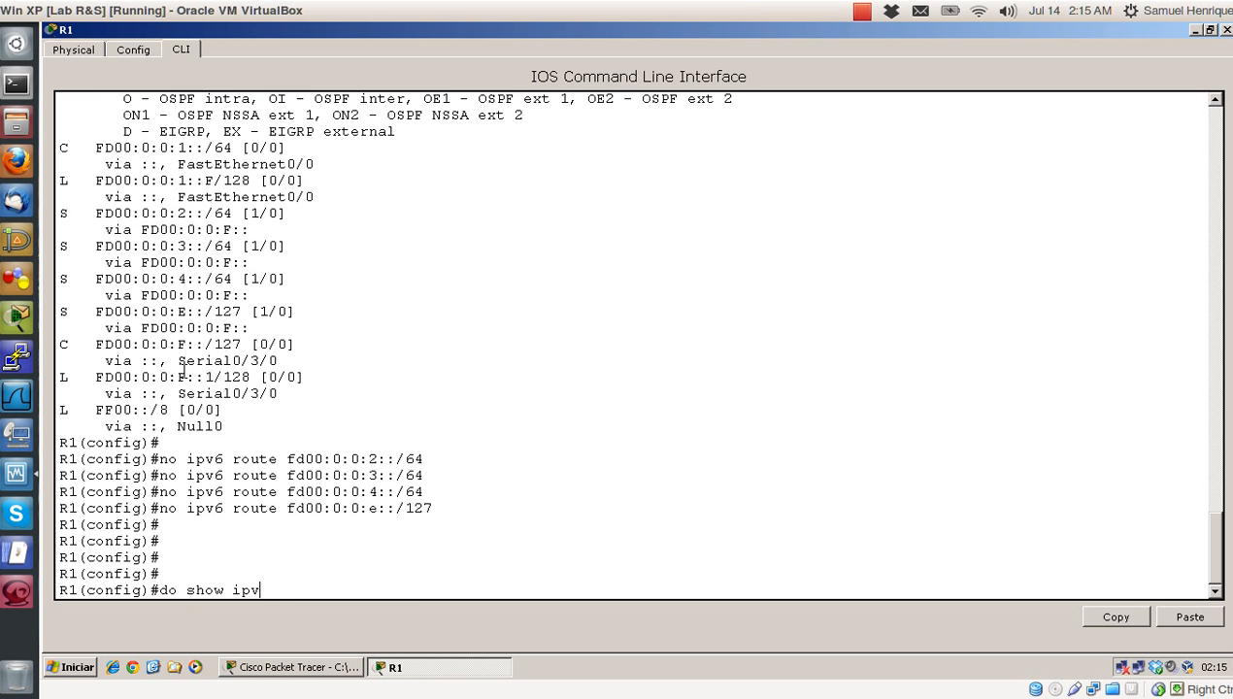
type("6 route")
key("Return")
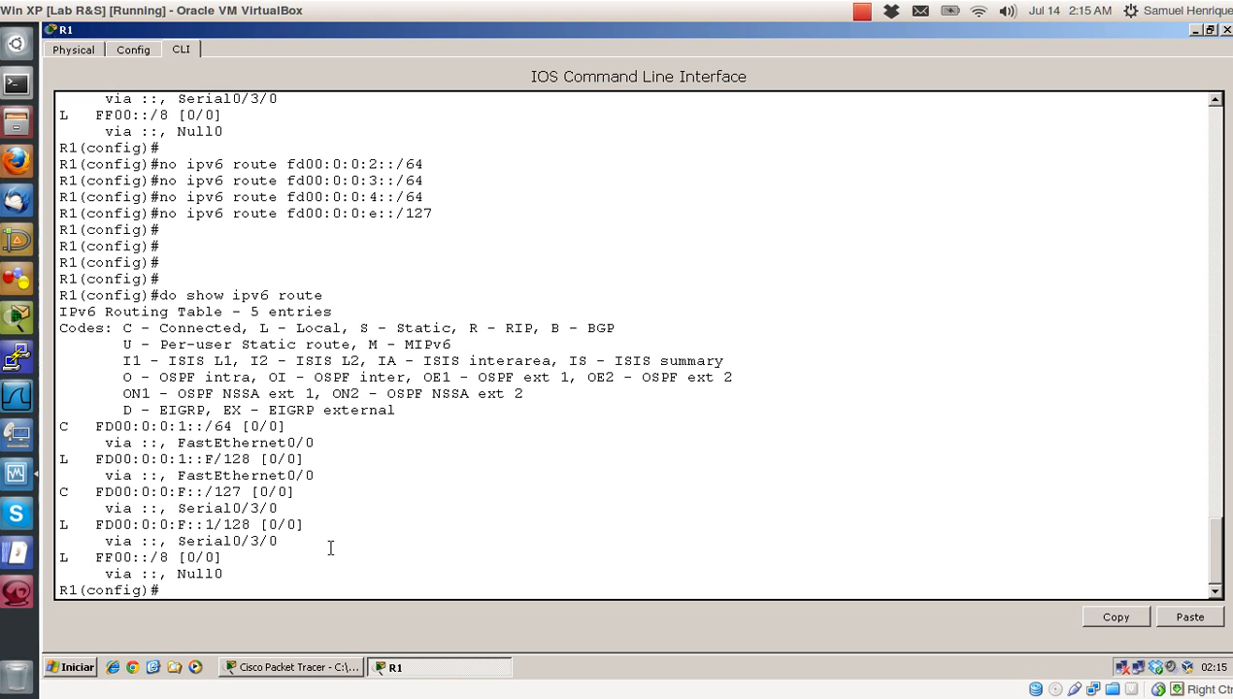
Step: Leave configuration mode on R1, save its configuration with wr and close the router's window
key("Return")
key("Return")
key("Return")
type("end")
key("Return")
key("Return")
type("wr")
key("Return")
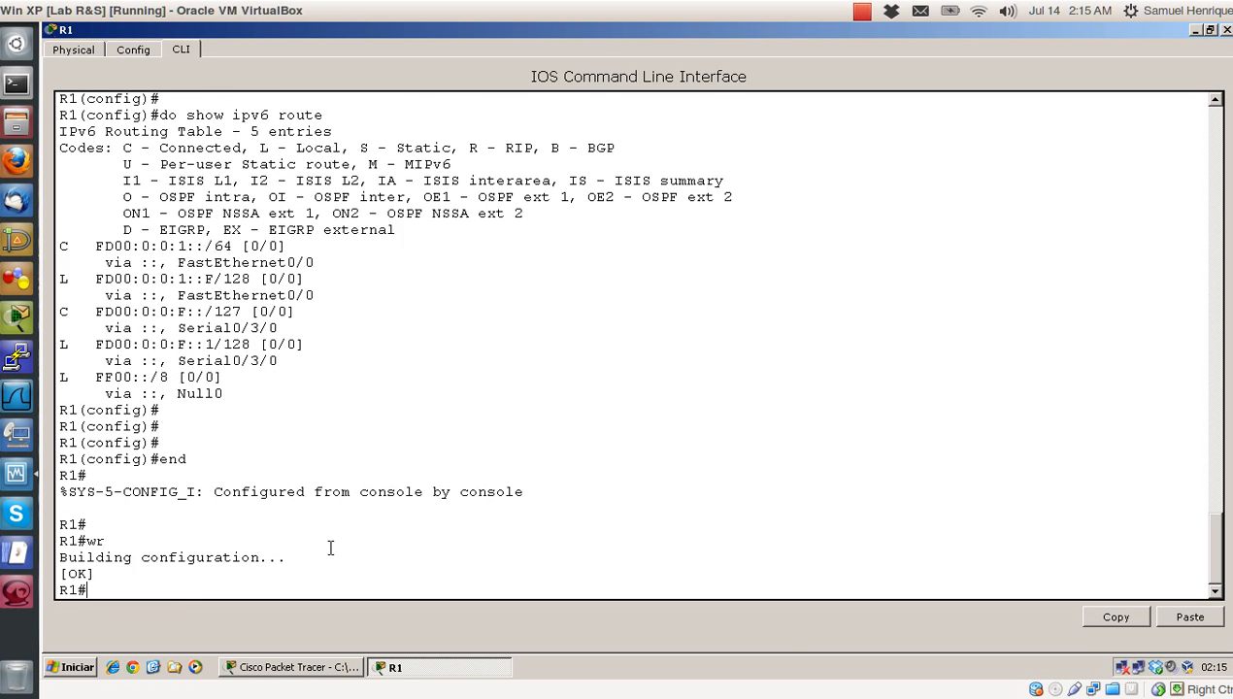
key("Return")
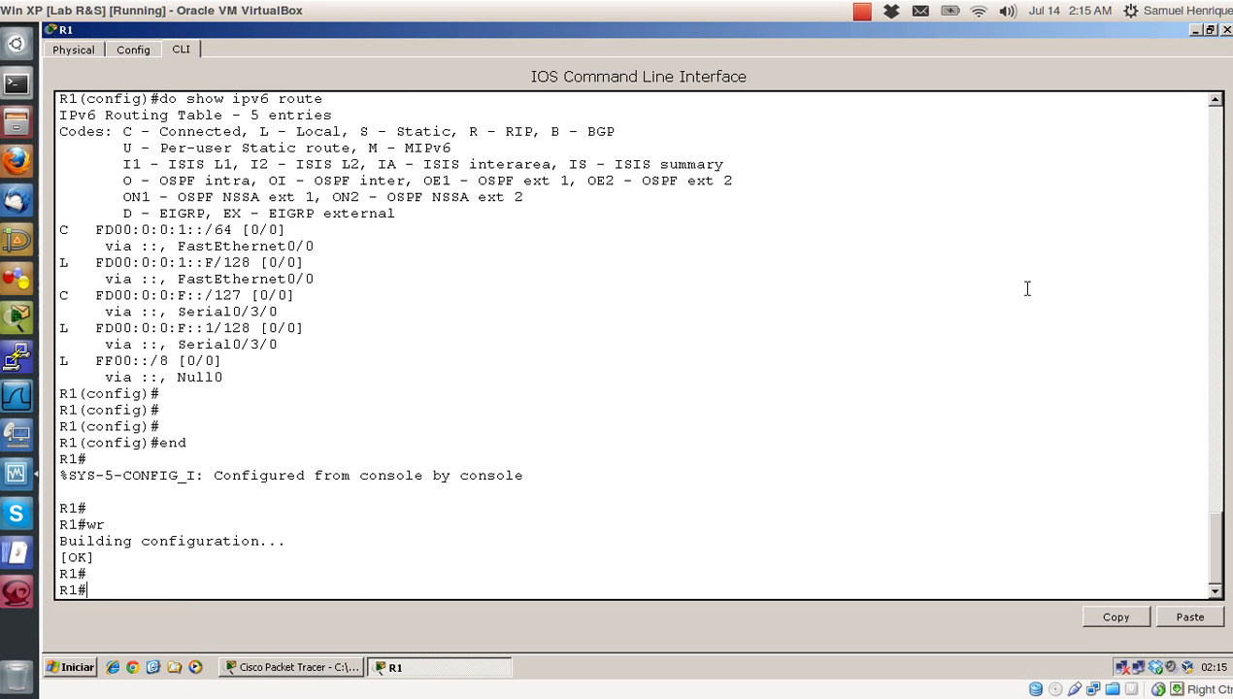
left_click(1227, 31)
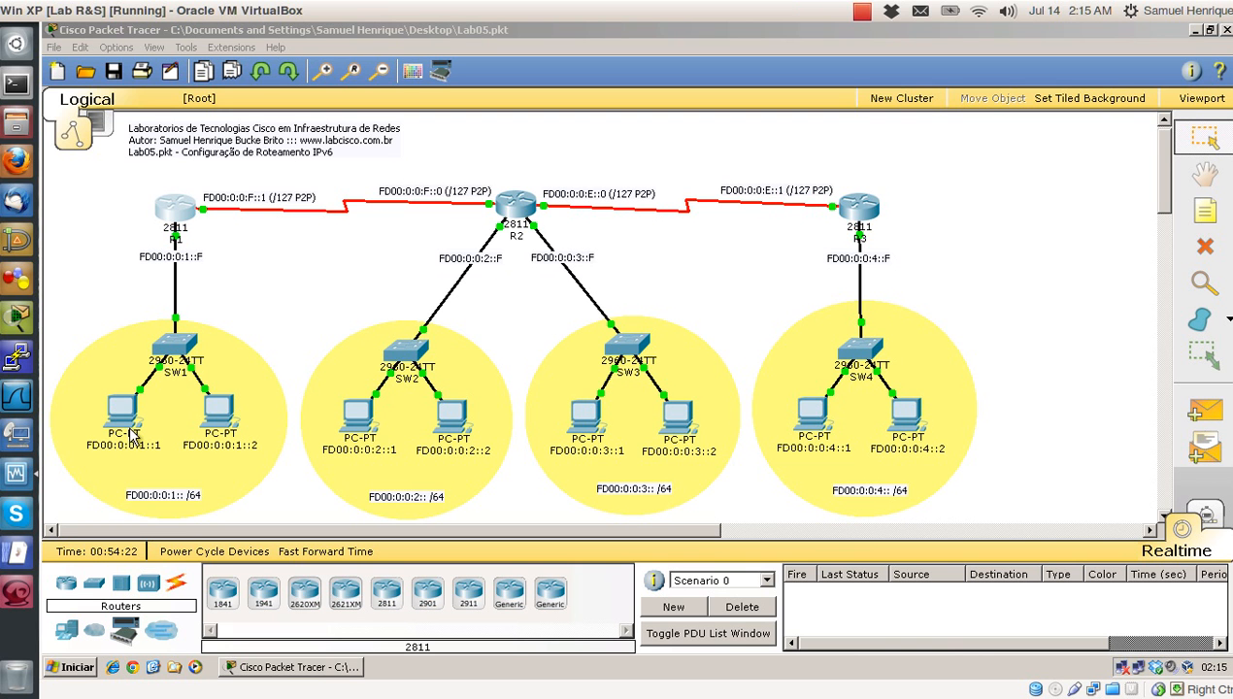
Step: Open router R2's command line, enter global configuration mode and remove the static IPv6 route to fd00:0:0:1::/64
left_click(510, 206)
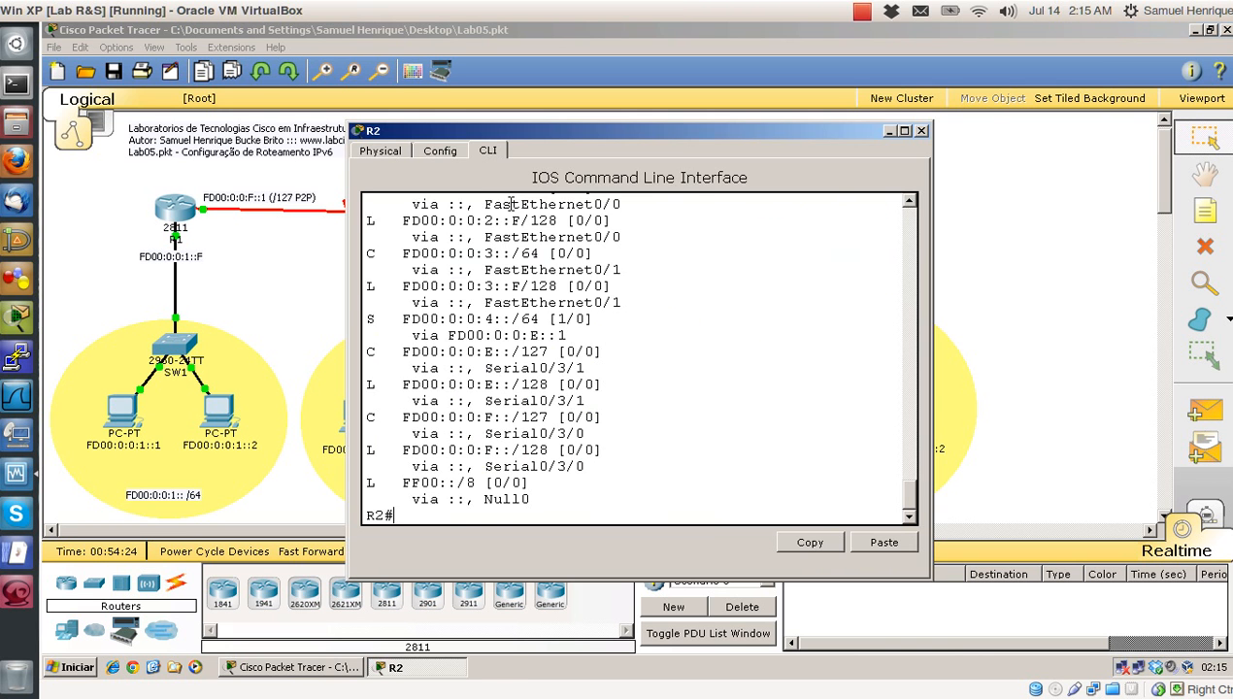
key("Return")
key("Return")
type("conf t")
key("Return")
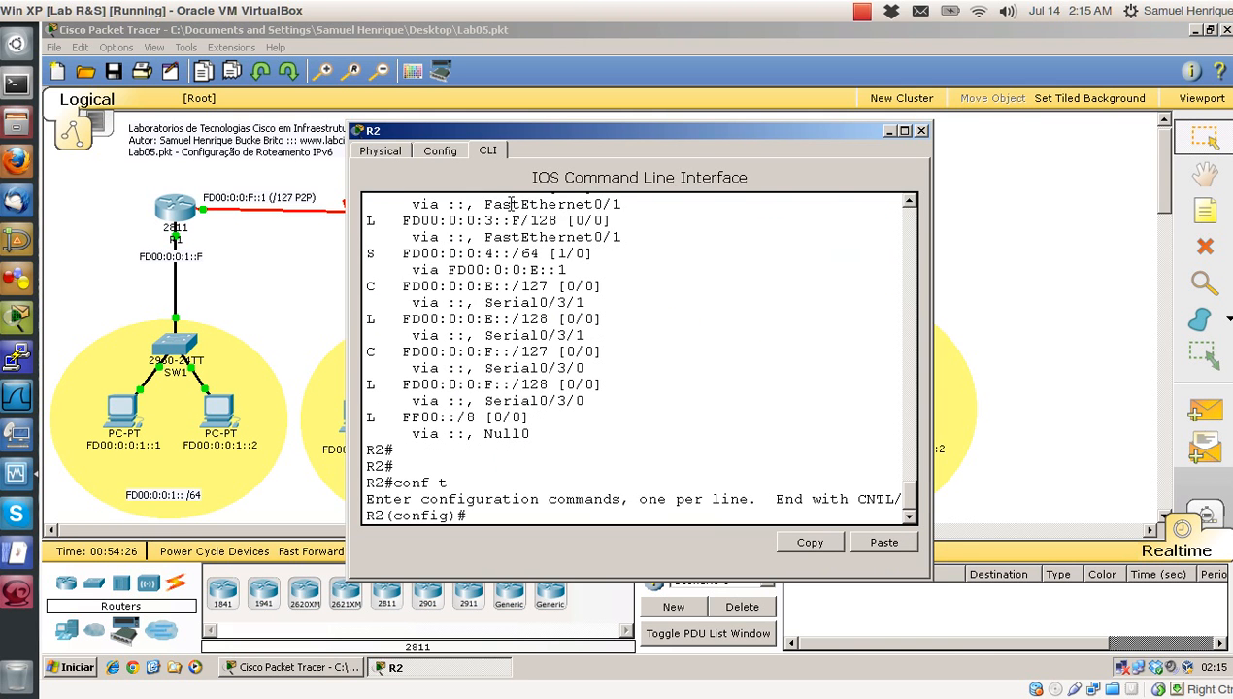
type("no ipv6 rout")
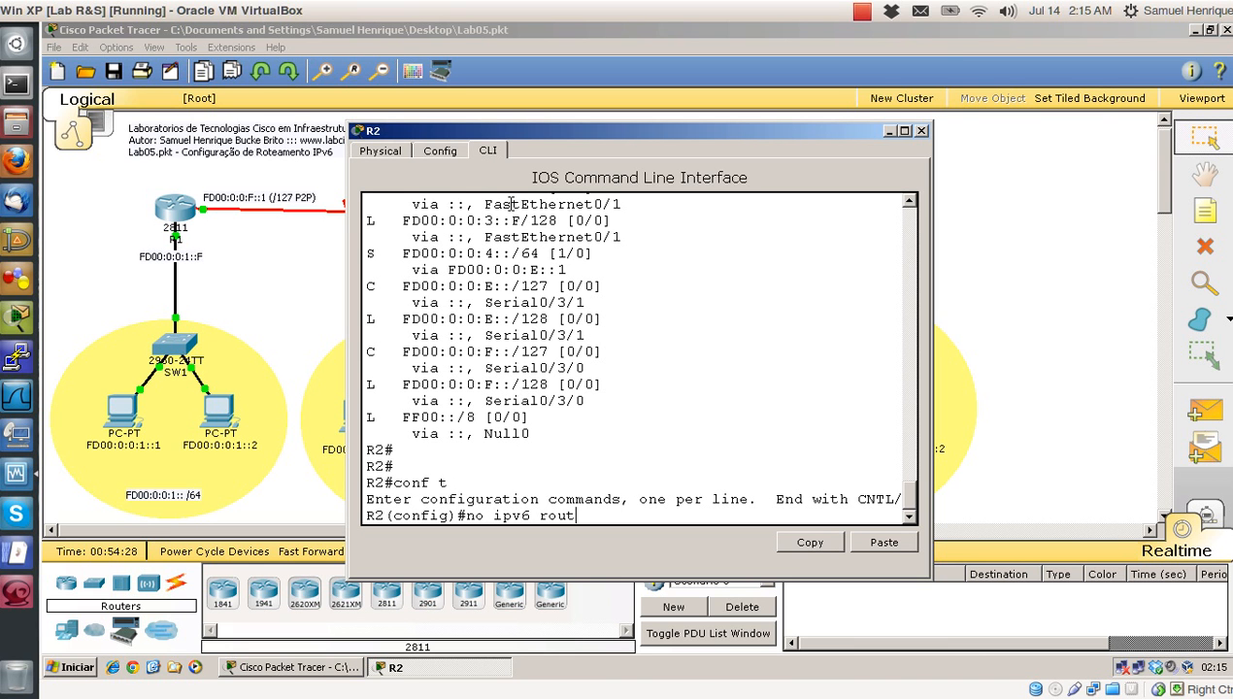
type("e fd00:0:0:1::/64")
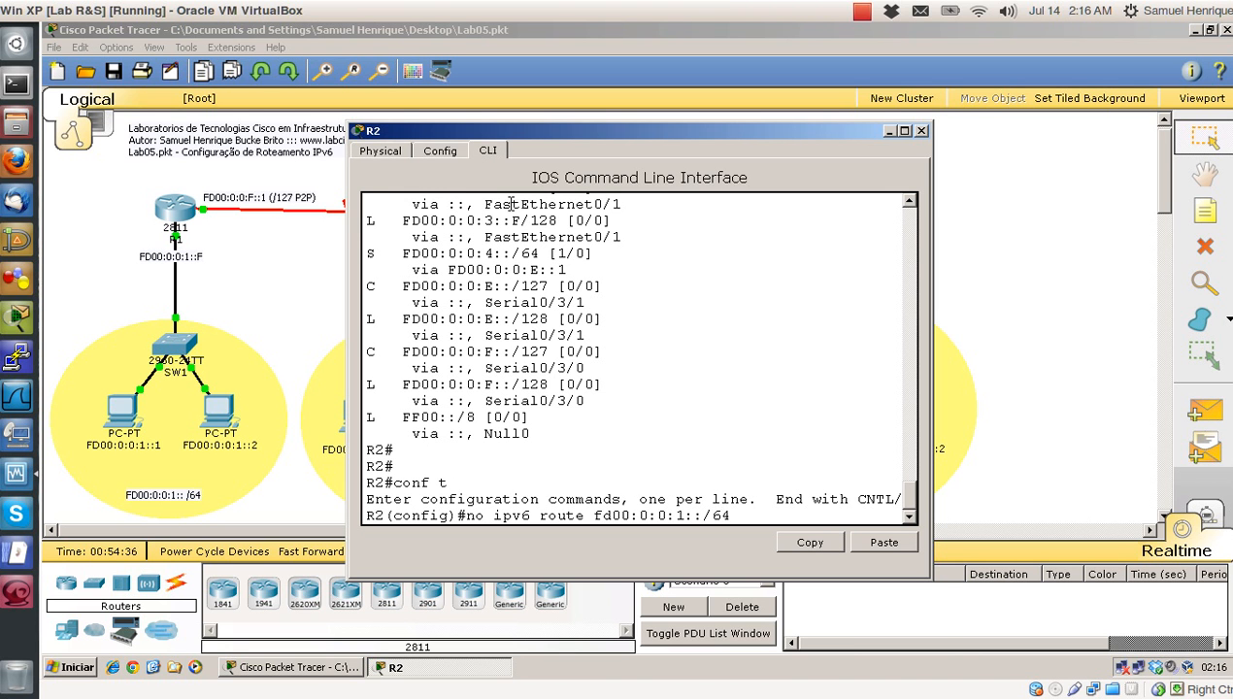
key("Return")
Step: Remove R2's static IPv6 route to fd00:0:0:4::/64
key("Up")
key("Left")
key("Left")
key("Left")
key("Left")
key("Left")
key("BackSpace")
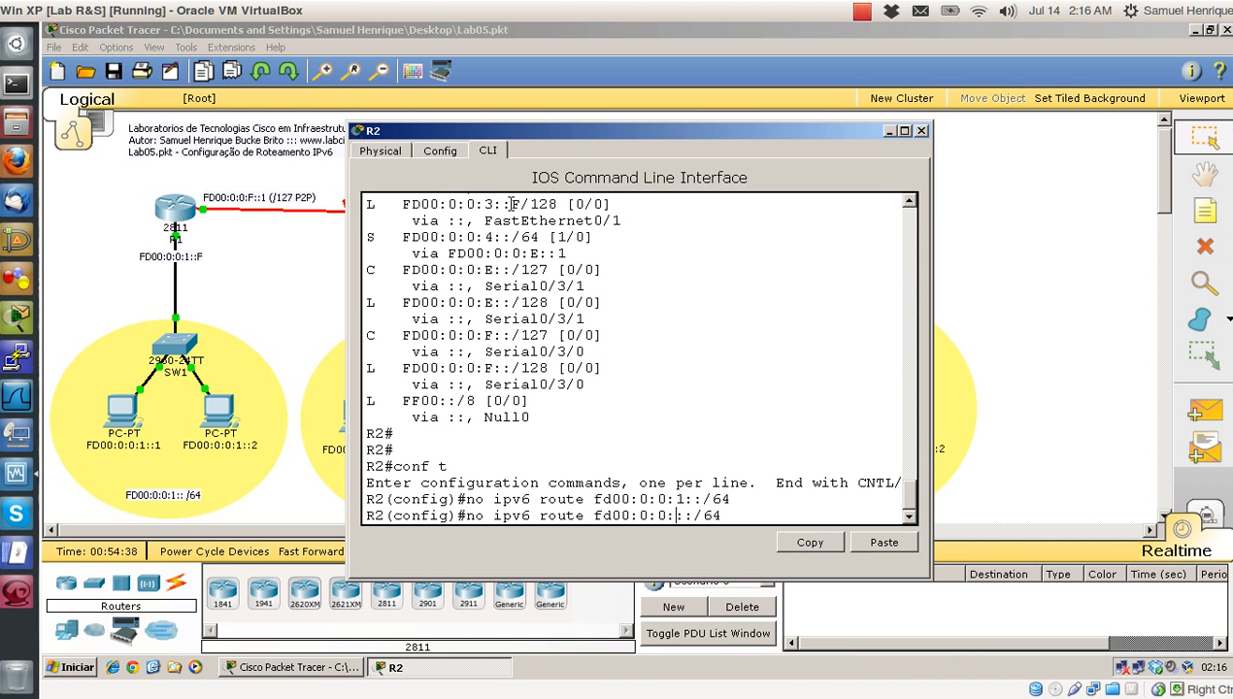
type("4")
key("Return")
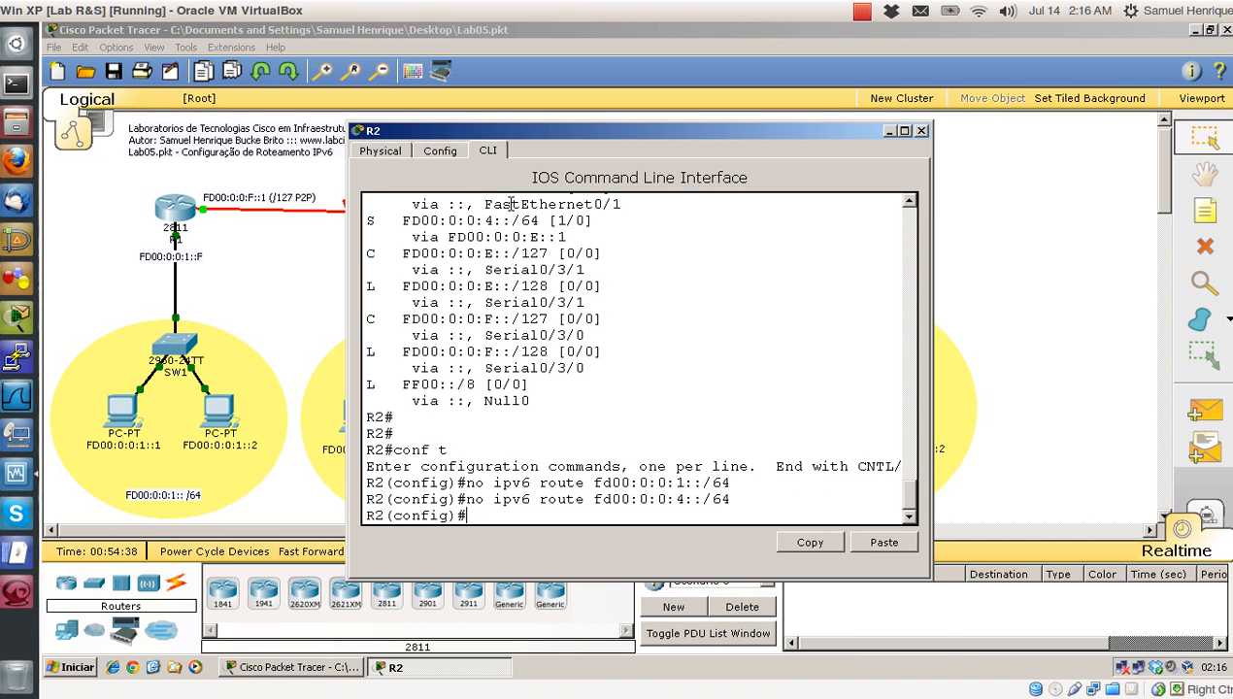
Step: Enlarge R2's window and display its full IPv6 routing table from configuration mode
left_click(904, 131)
key("Return")
type("show ipv6 route")
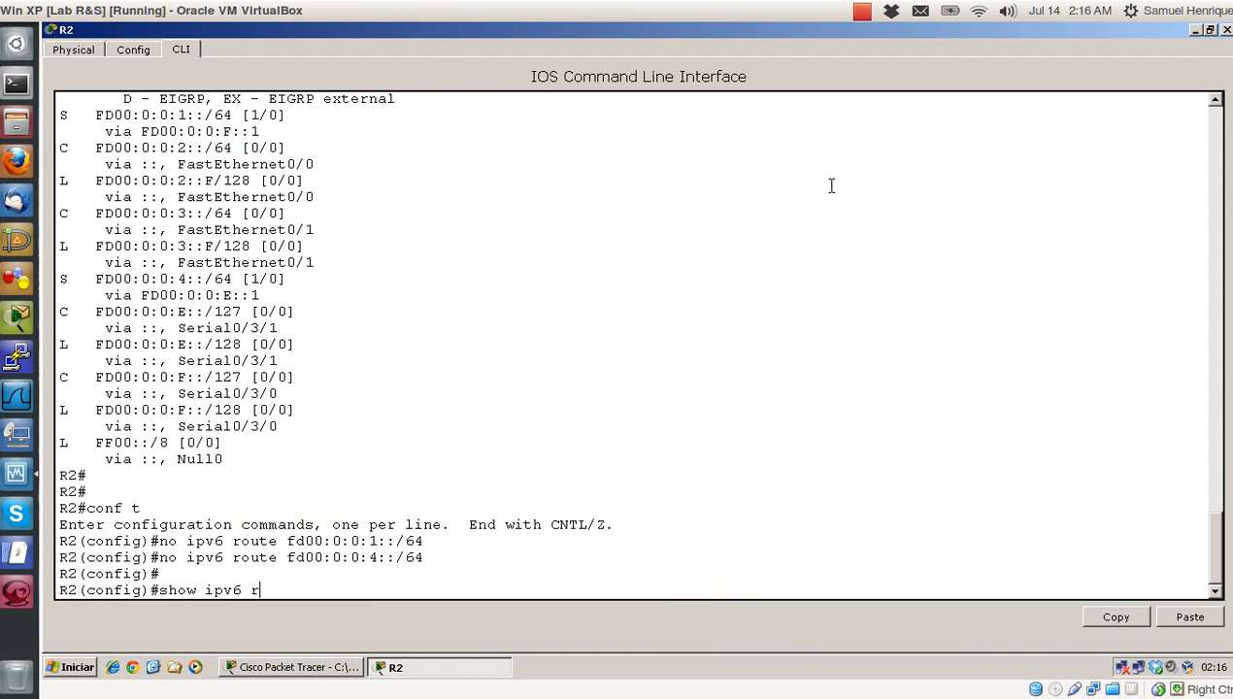
key("Return")
key("Return")
type("do")
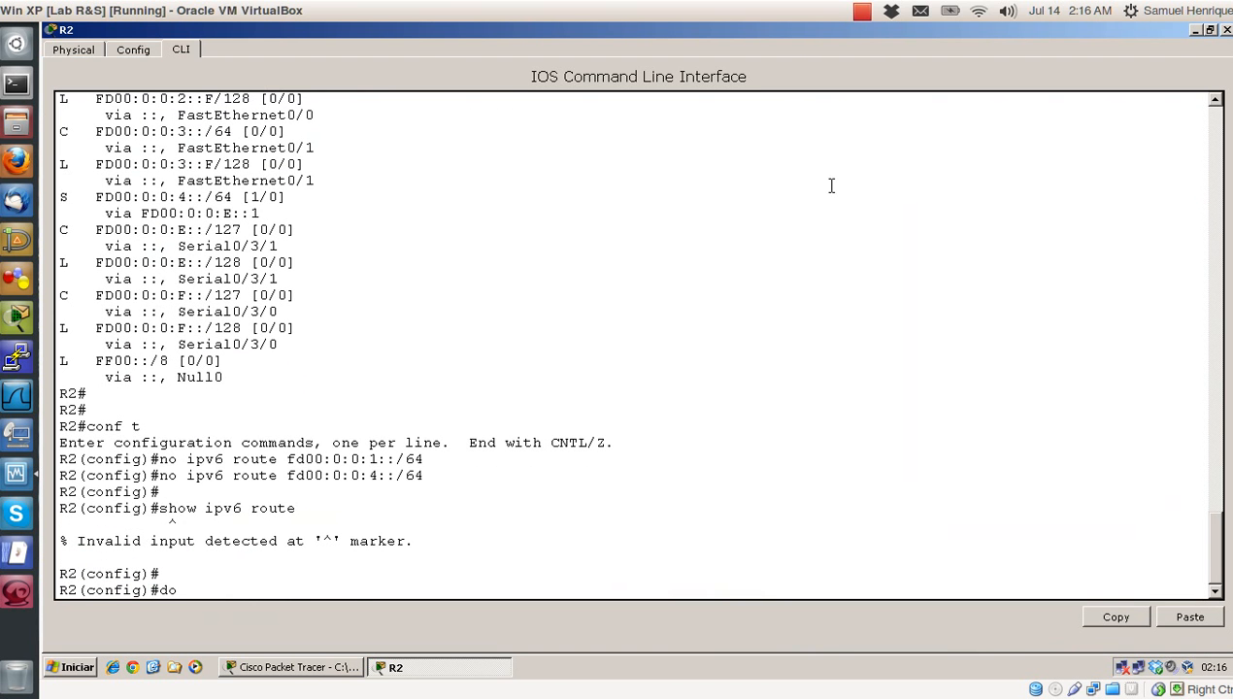
type(" show ipv6 route")
key("Return")
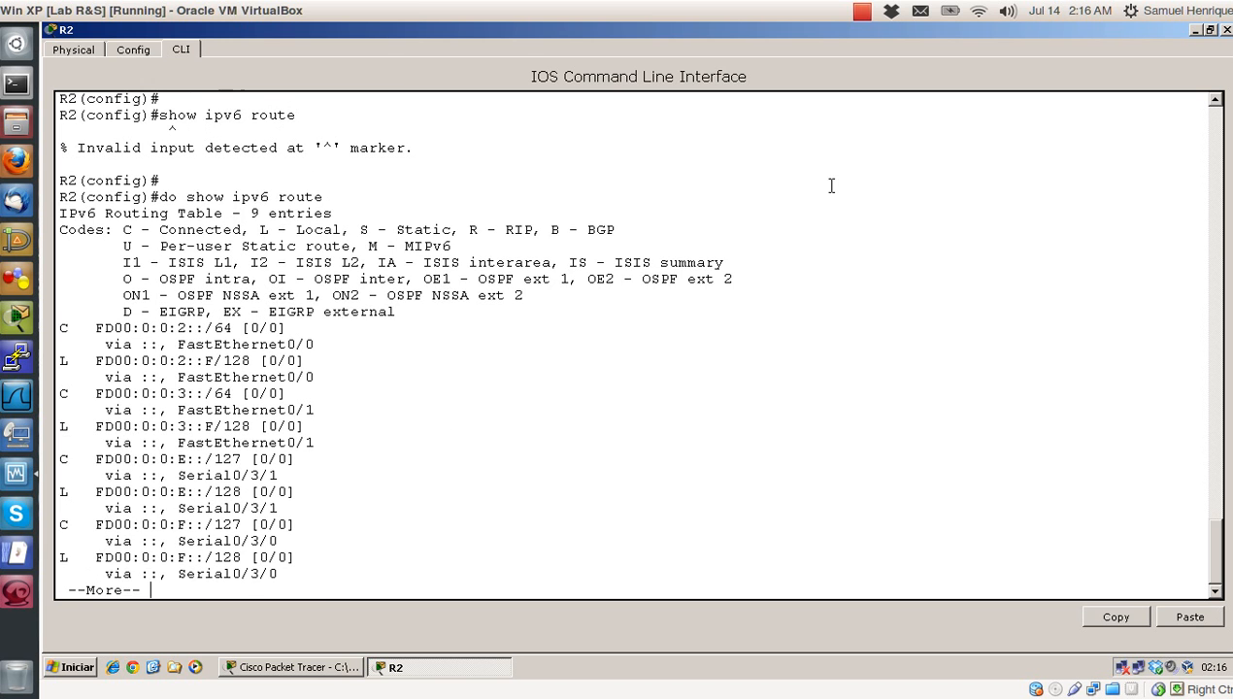
key("Return")
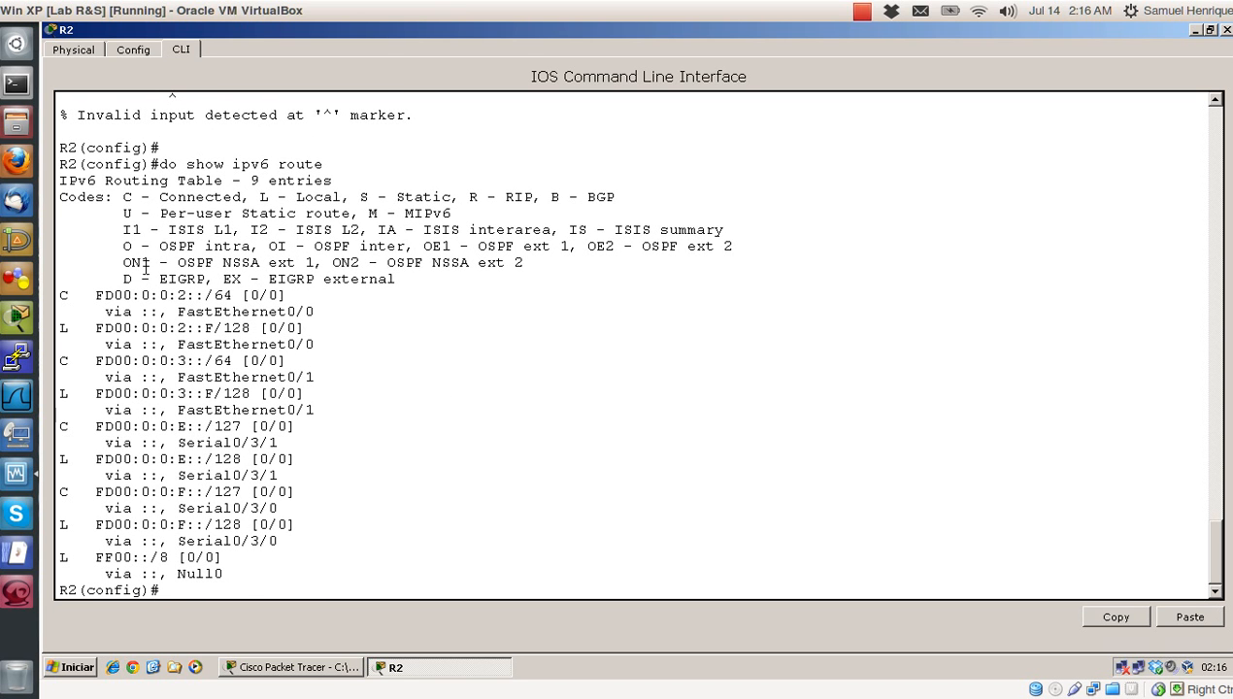
Step: Leave configuration mode on R2, save its configuration with wr and close the router's window
type("end")
key("Return")
key("Return")
type("wr")
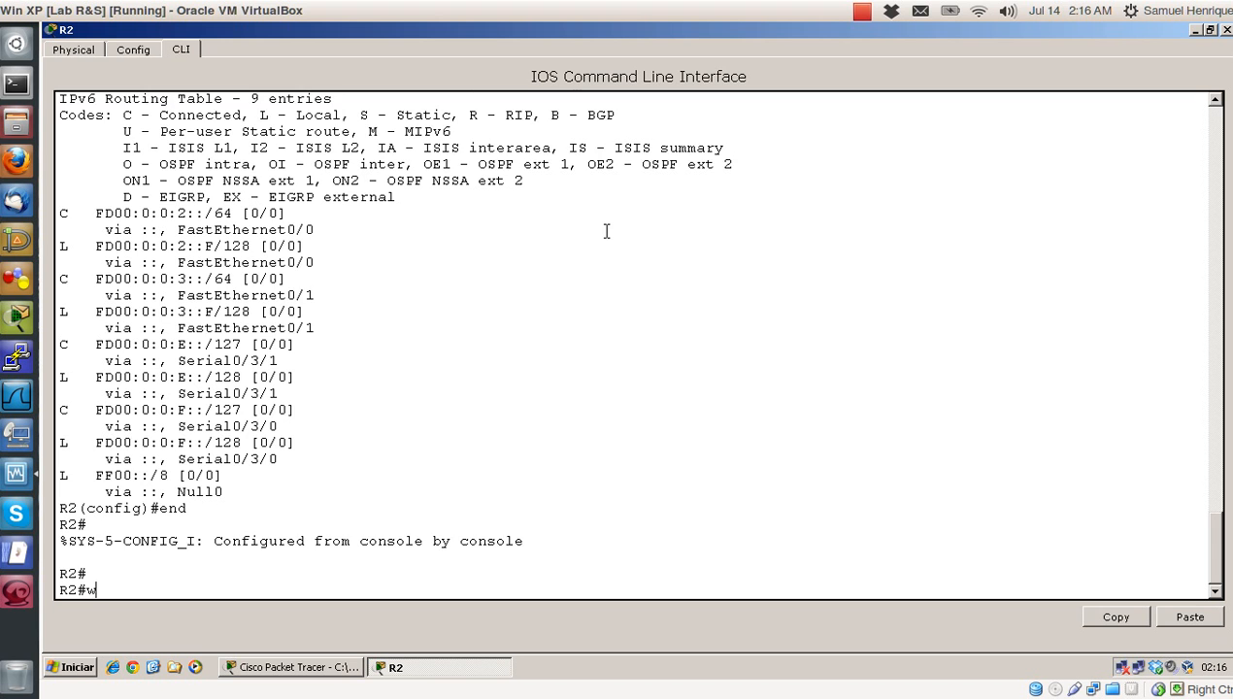
key("Return")
key("Return")
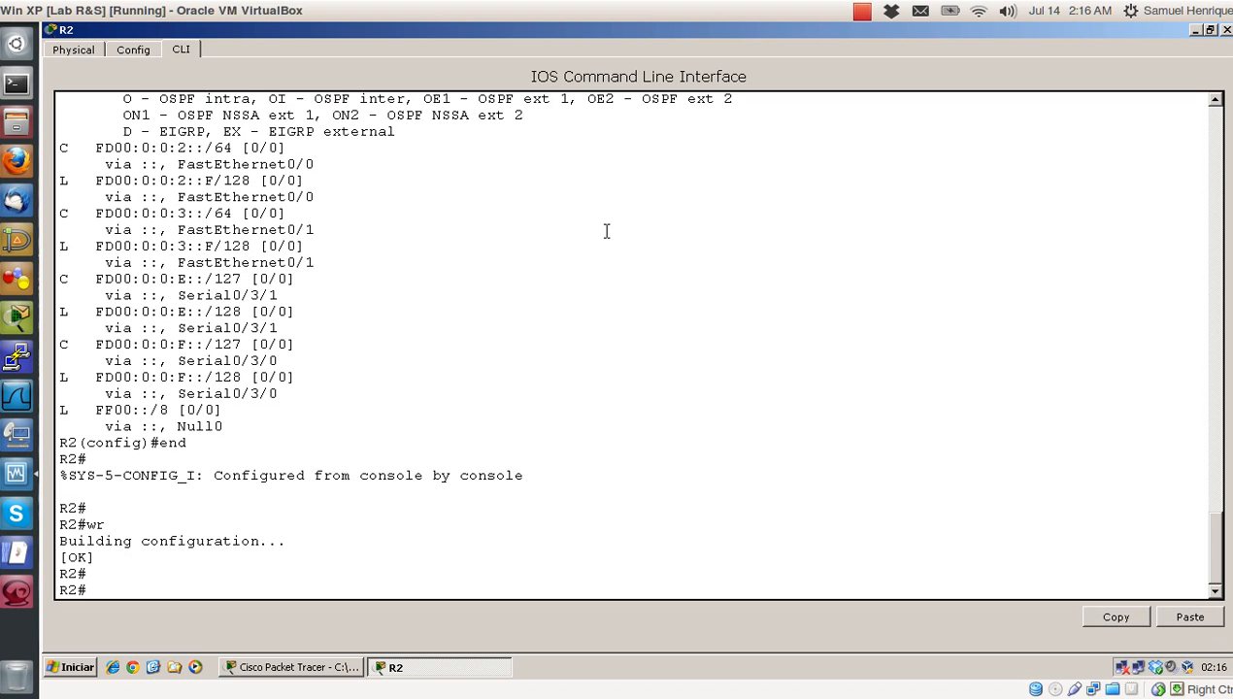
left_click(1226, 30)
Step: Open router R3's command line in an enlarged window and enter global configuration mode
left_click(861, 213)
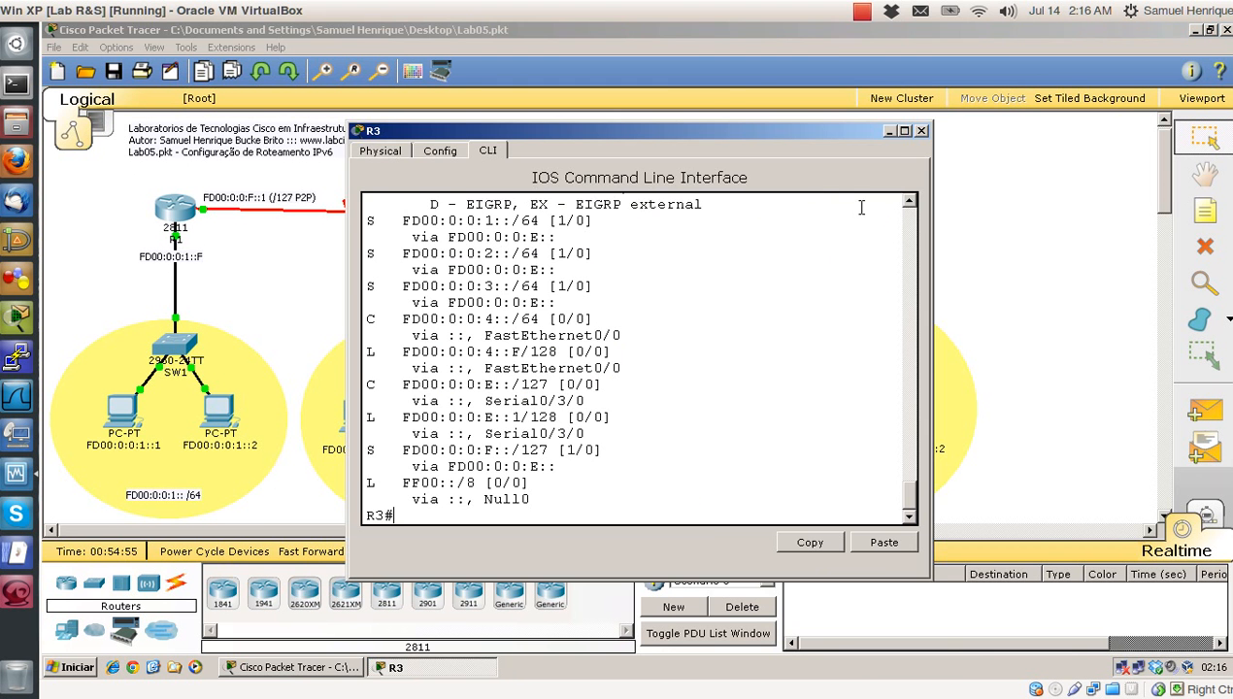
left_click(905, 130)
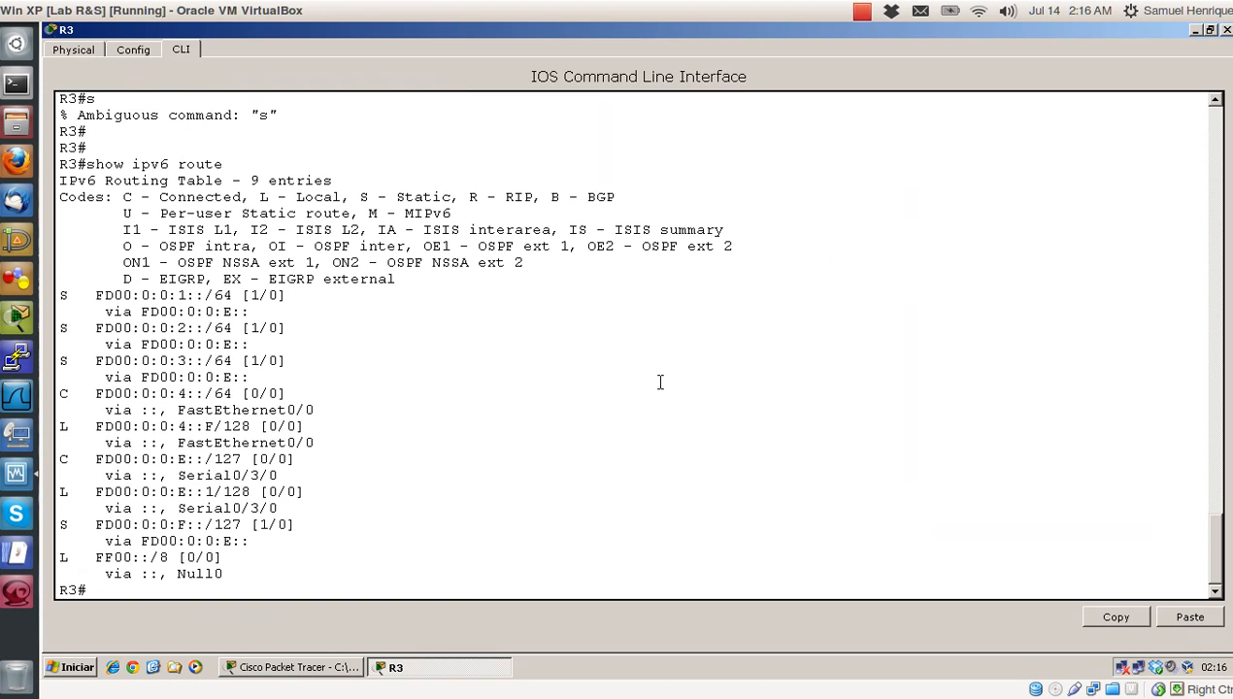
key("Return")
key("Return")
key("Return")
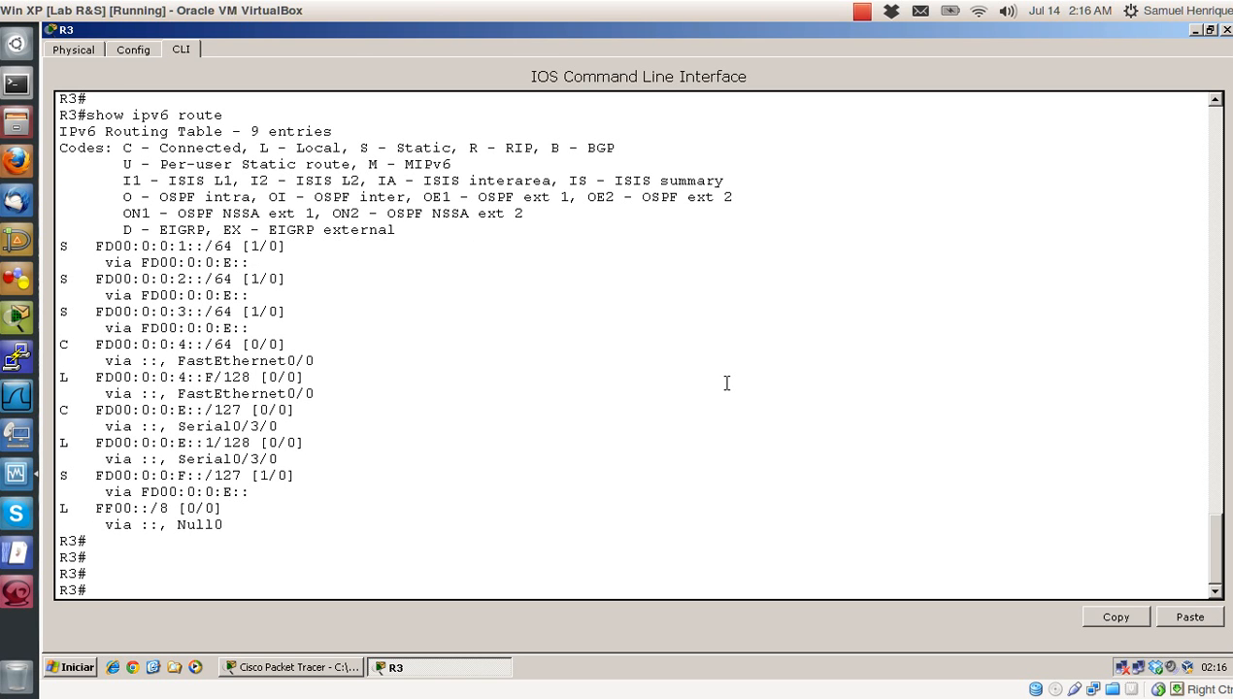
type("conf t")
key("Return")
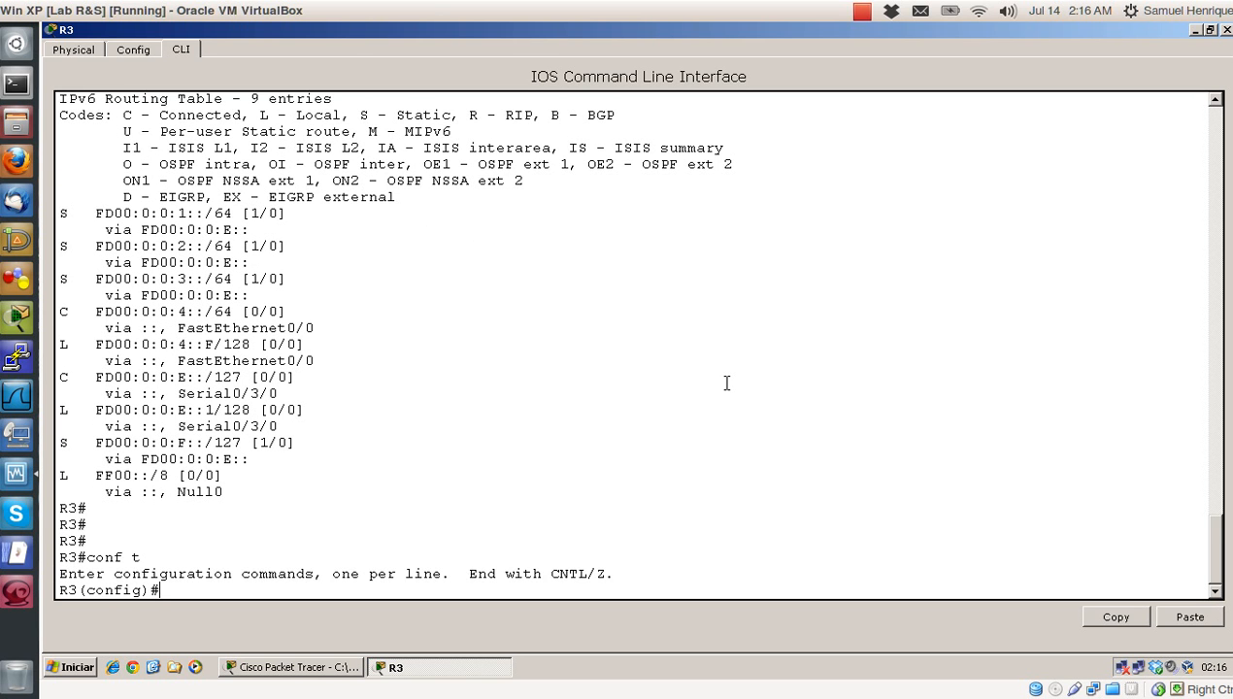
key("Return")
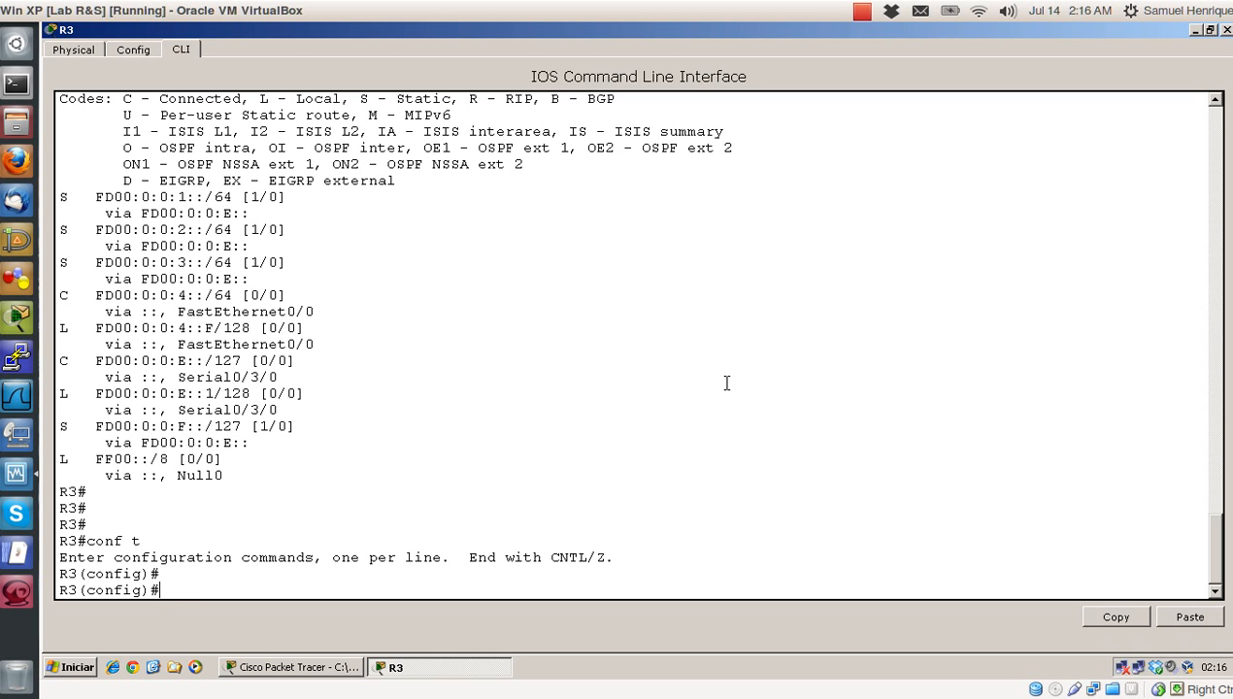
Step: Remove R3's static IPv6 route to fd00:0:0:1::/64
type("ipv6 route")
type("fd00:")
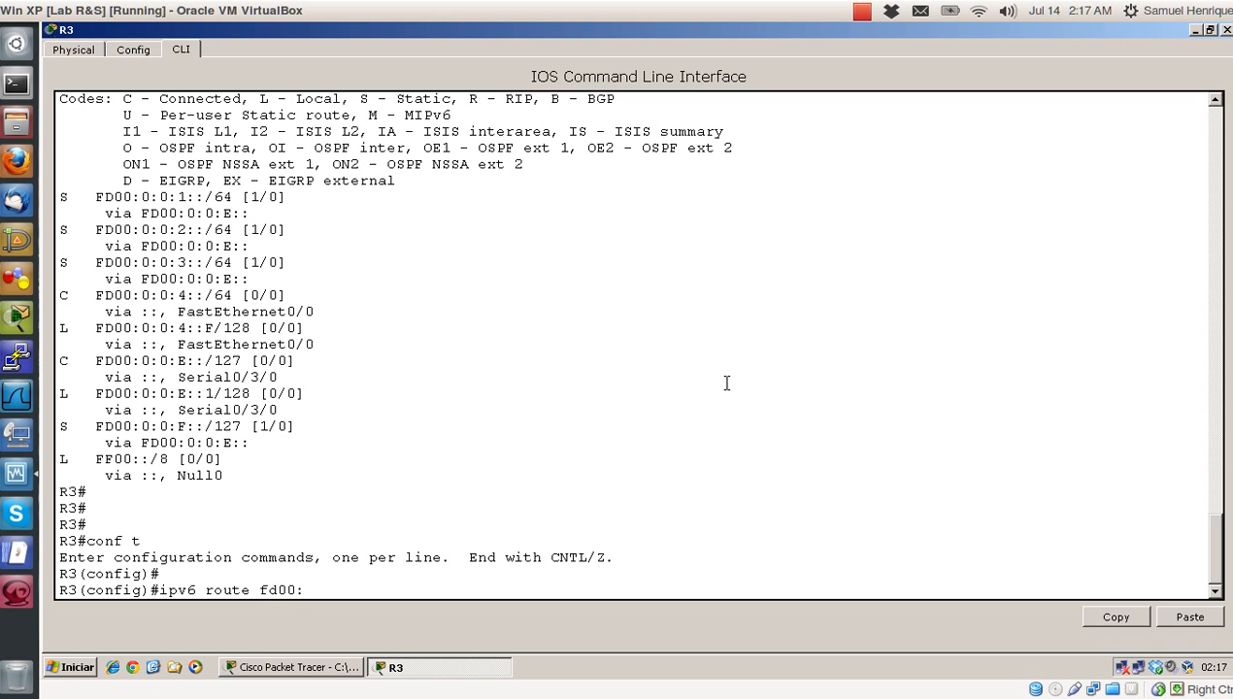
type("0:0:1::/64")
key("Left")
key("Left")
key("Left")
key("Left")
key("Left")
key("Left")
key("Left")
key("Left")
key("Left")
type("no")
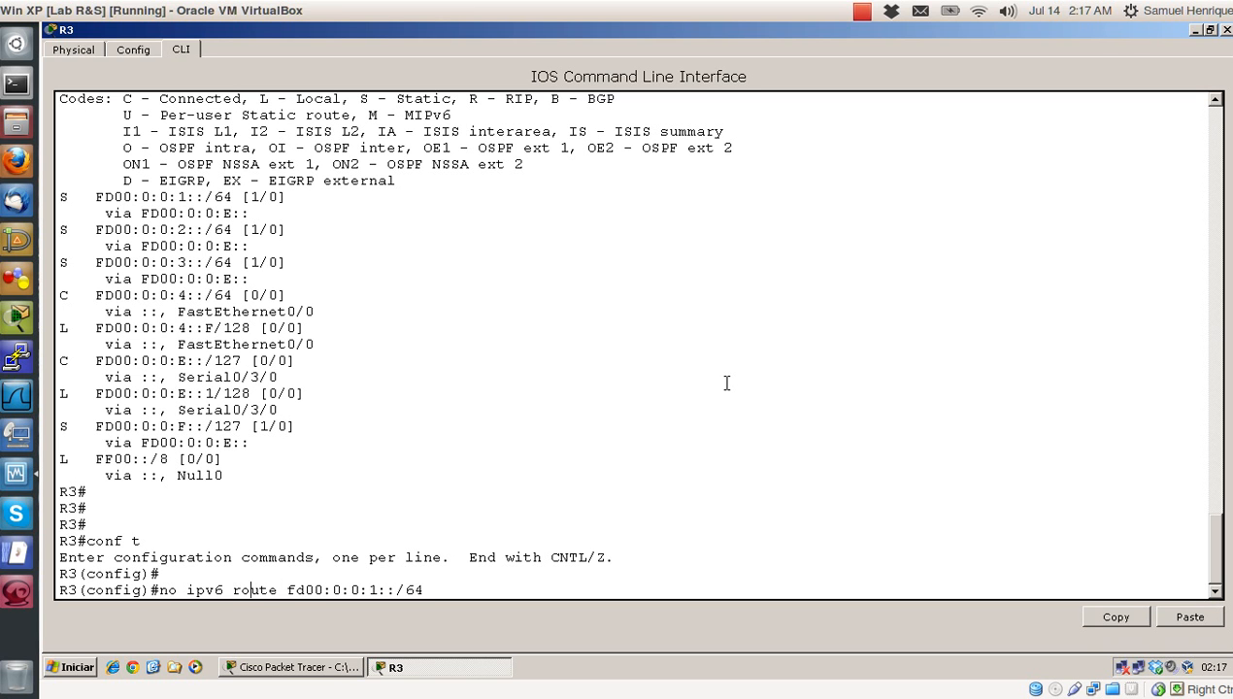
key("Right")
key("Right")
key("Right")
key("Right")
key("Right")
key("Right")
key("Right")
key("Right")
key("Right")
key("Right")
key("Right")
key("Right")
key("Right")
key("Right")
key("Right")
key("Right")
key("Right")
key("Right")
key("Right")
key("Return")
Step: Remove R3's static IPv6 route to fd00:0:0:2::/64
key("Up")
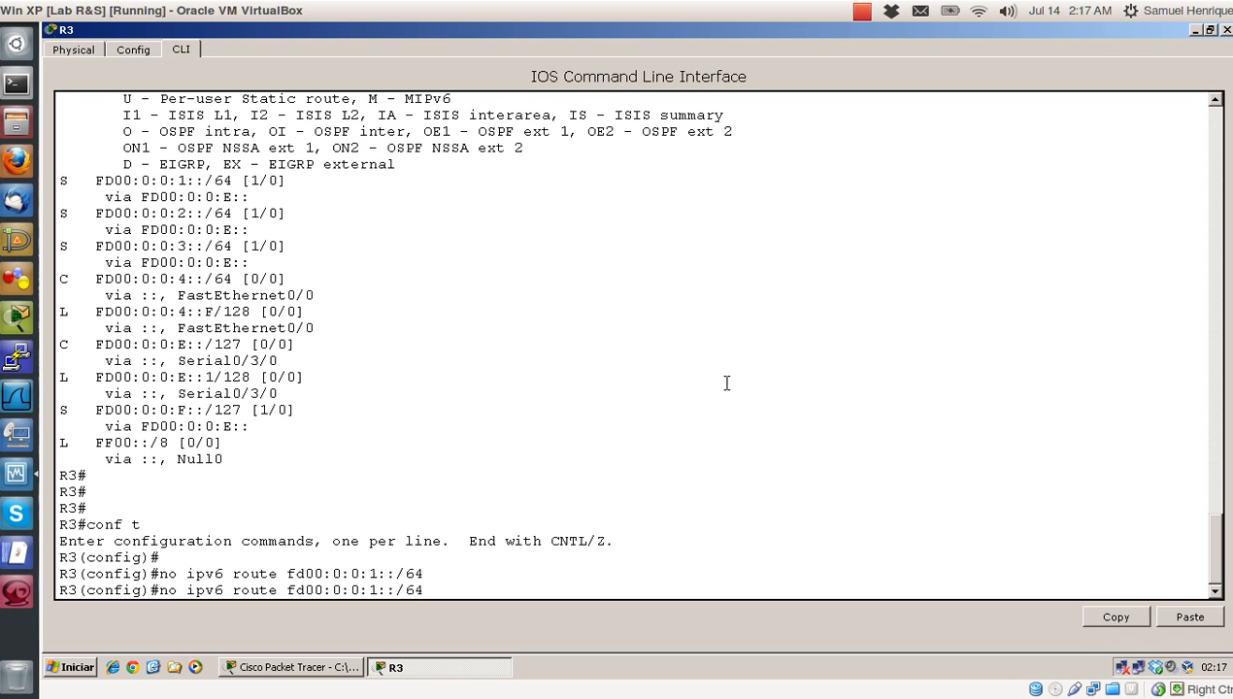
key("Left")
key("Left")
key("Left")
key("BackSpace")
type("2")
key("Return")
Step: Remove R3's static IPv6 route to fd00:0:0:3::/64
key("Up")
key("Left")
key("Left")
key("Left")
key("Left")
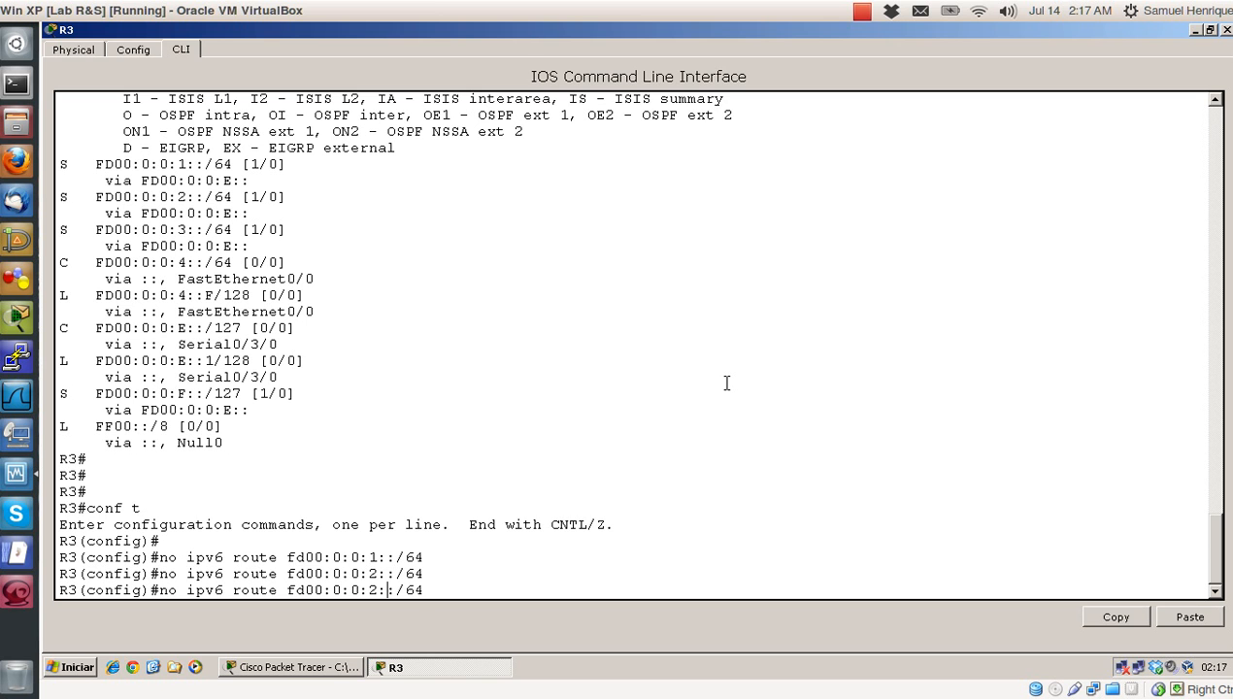
key("Left")
key("BackSpace")
type("3")
key("Return")
Step: Remove R3's static IPv6 route to fd00:0:0:f::/127 and leave configuration mode
key("Up")
key("Left")
key("BackSpace")
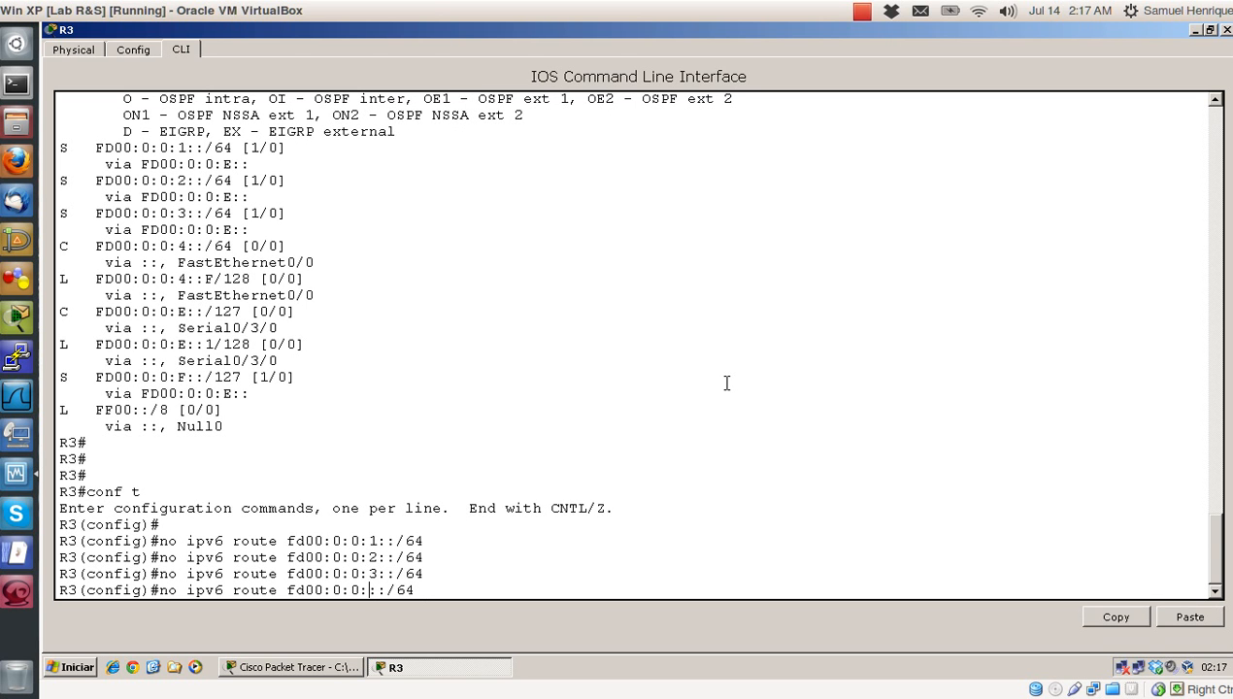
type("f")
key("Right")
key("Right")
key("Right")
key("Right")
key("Right")
key("BackSpace")
key("BackSpace")
type("127")
key("Return")
key("Return")
type("end")
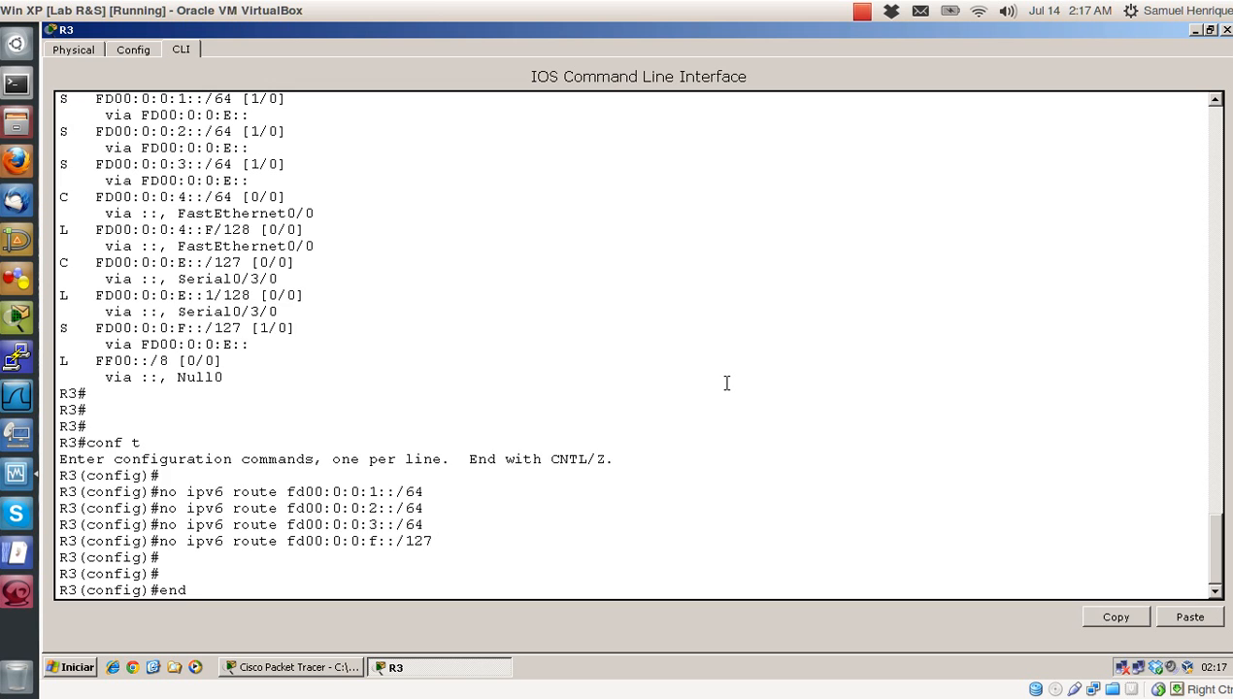
key("Return")
key("Return")
Step: Display R3's IPv6 routing table to check which routes remain
type("show ipv6 route")
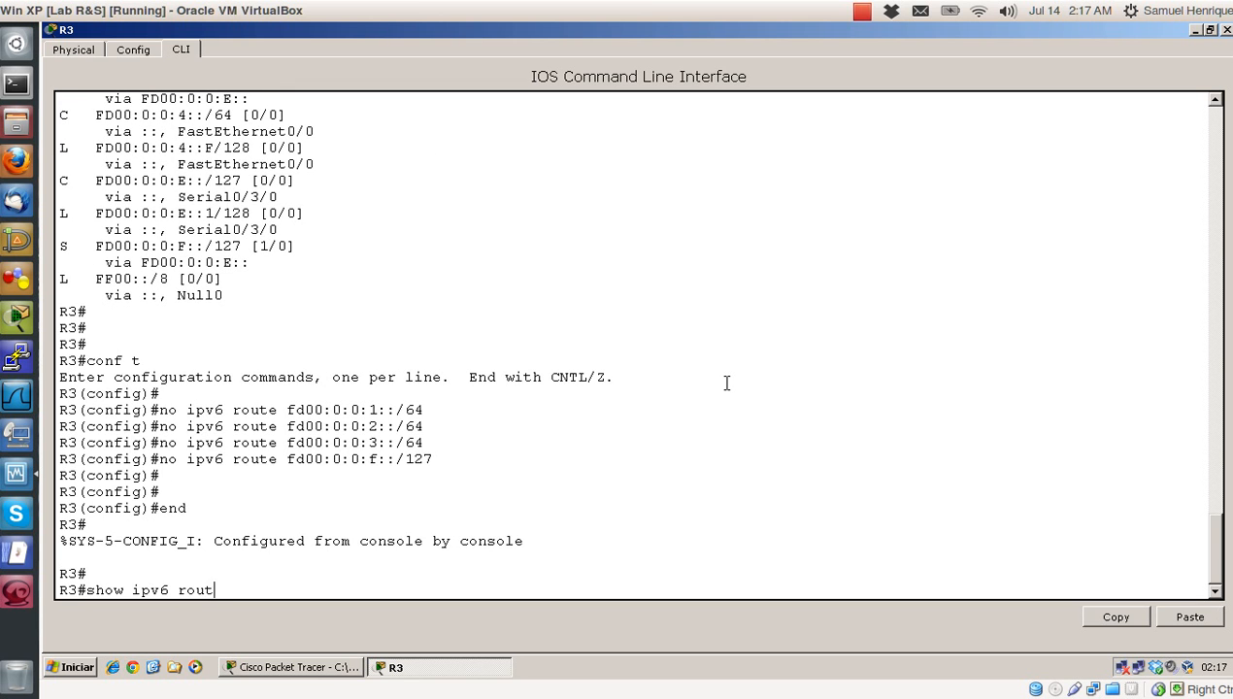
key("Return")
key("Return")
key("Return")
key("Return")
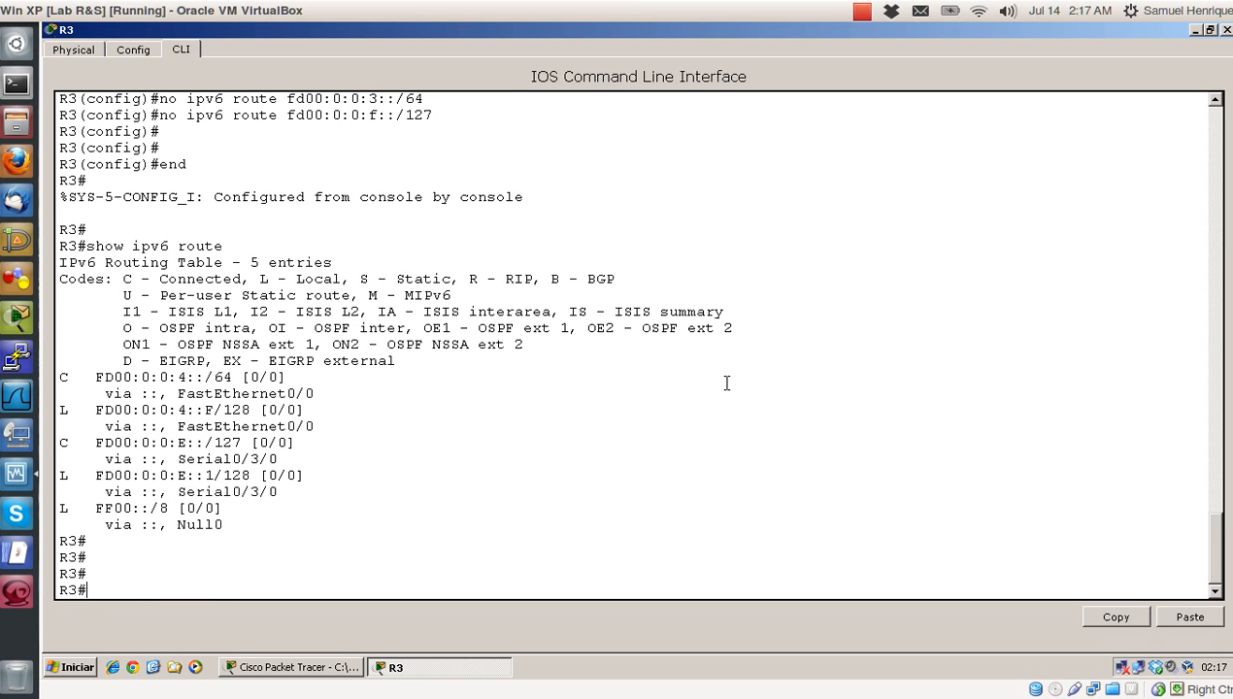
Step: Save R3's running configuration and close the router's window
type("wr")
key("Return")
key("Return")
key("Return")
key("Return")
key("Return")
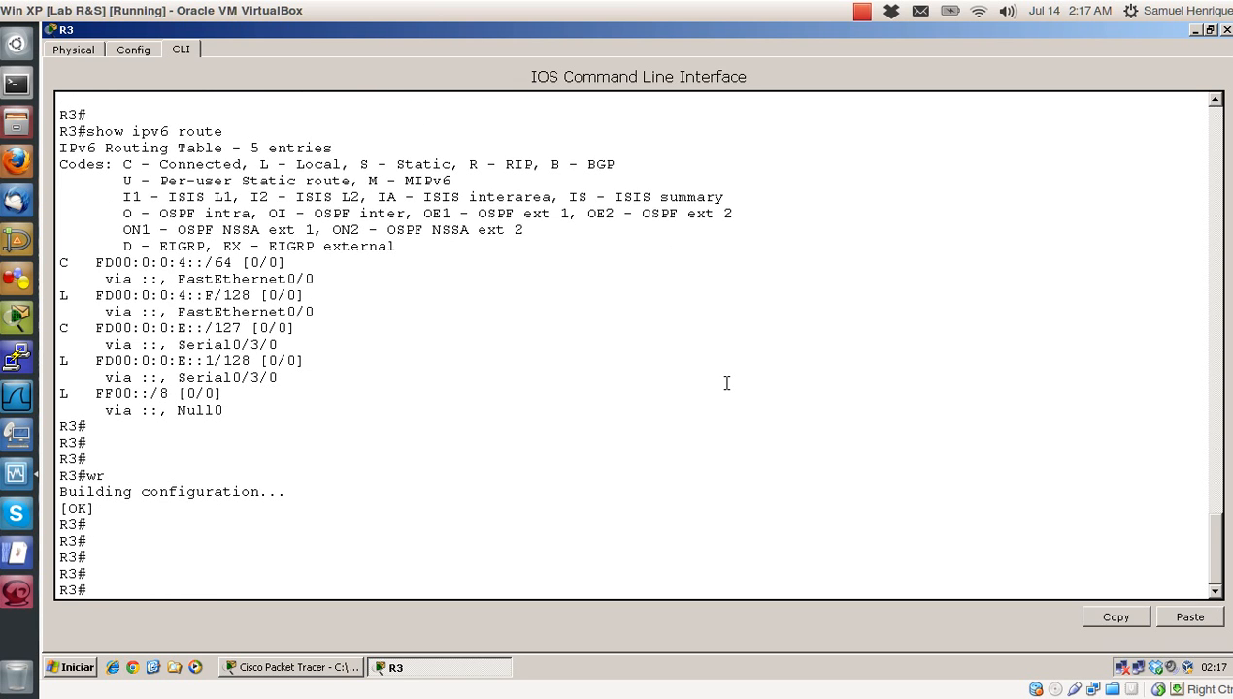
left_click(1226, 31)
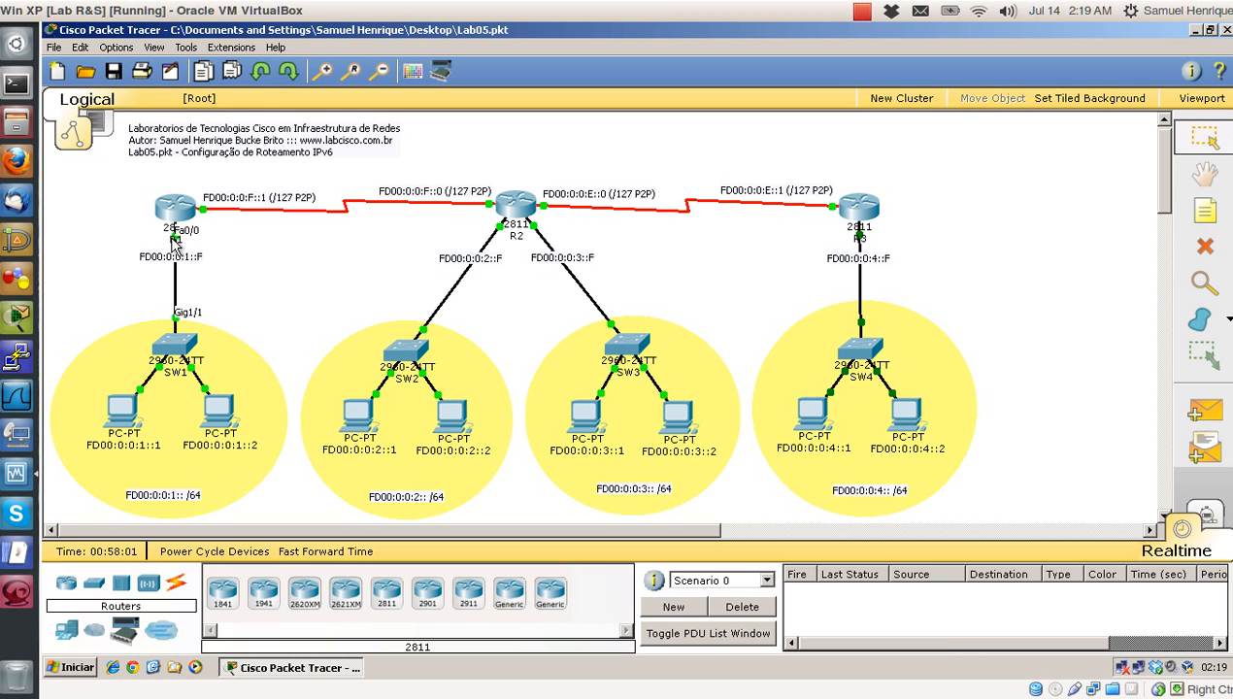
Step: Open router R1's command line in an enlarged window and enter global configuration mode
mouse_move(176, 245)
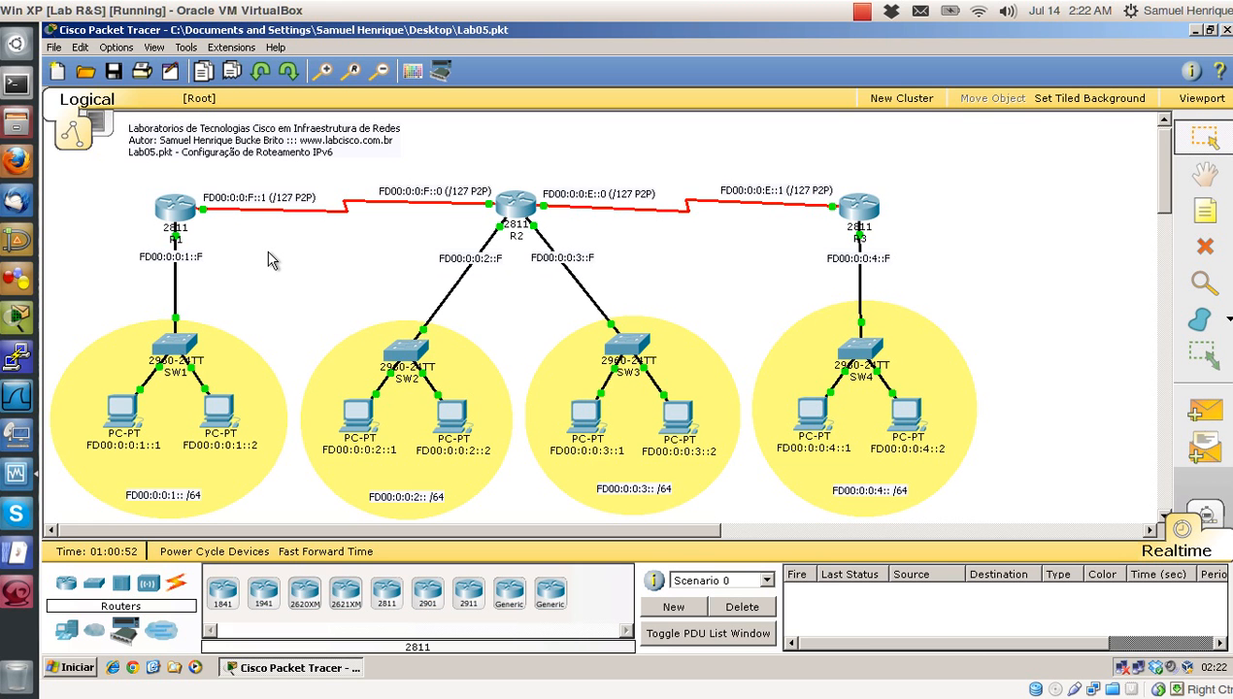
left_click(179, 211)
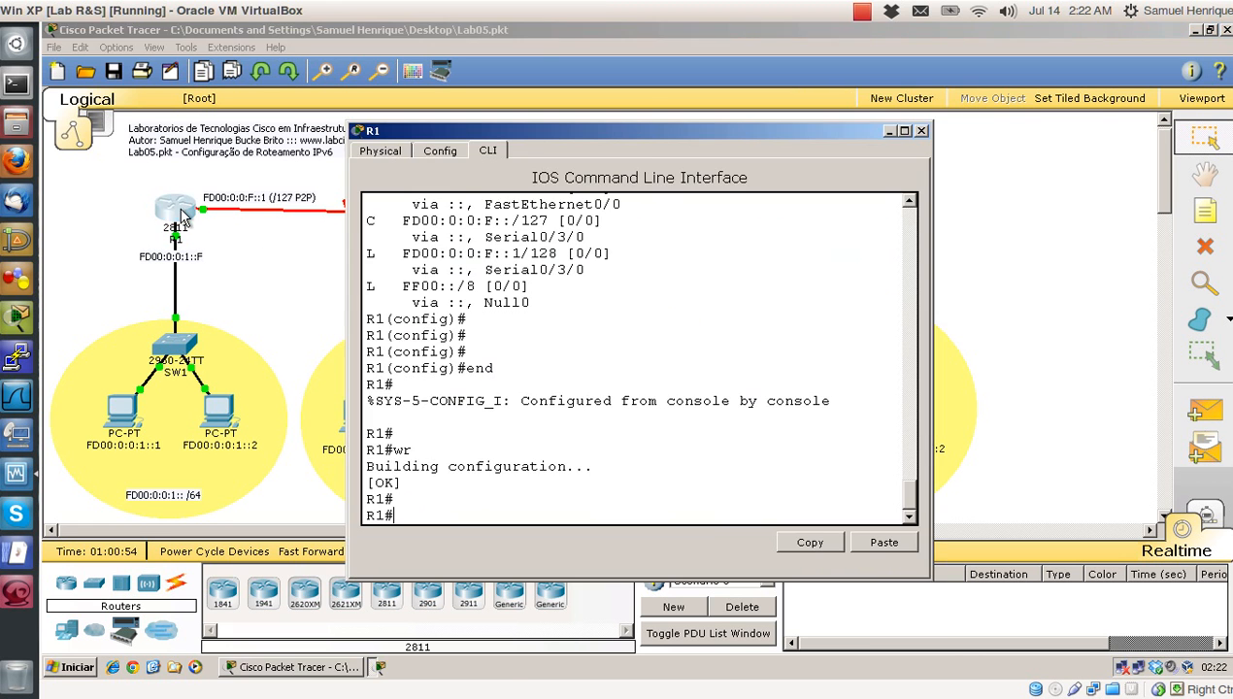
left_click(905, 130)
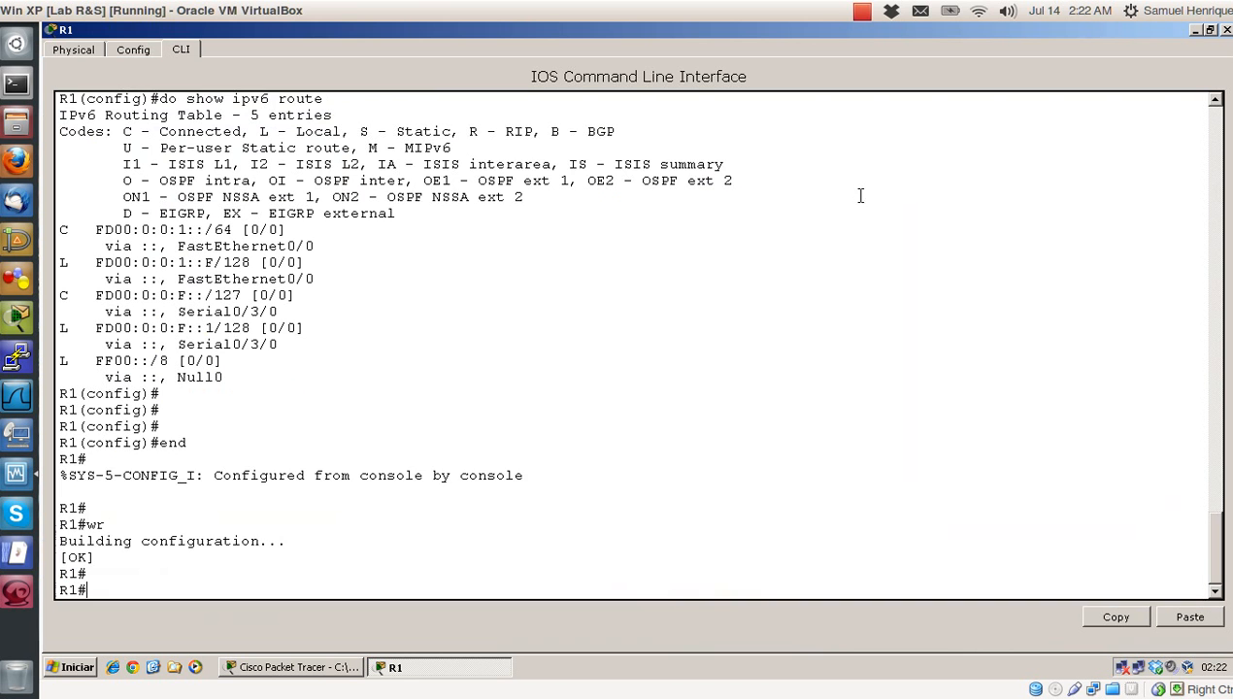
key("Return")
type("conf t")
key("Return")
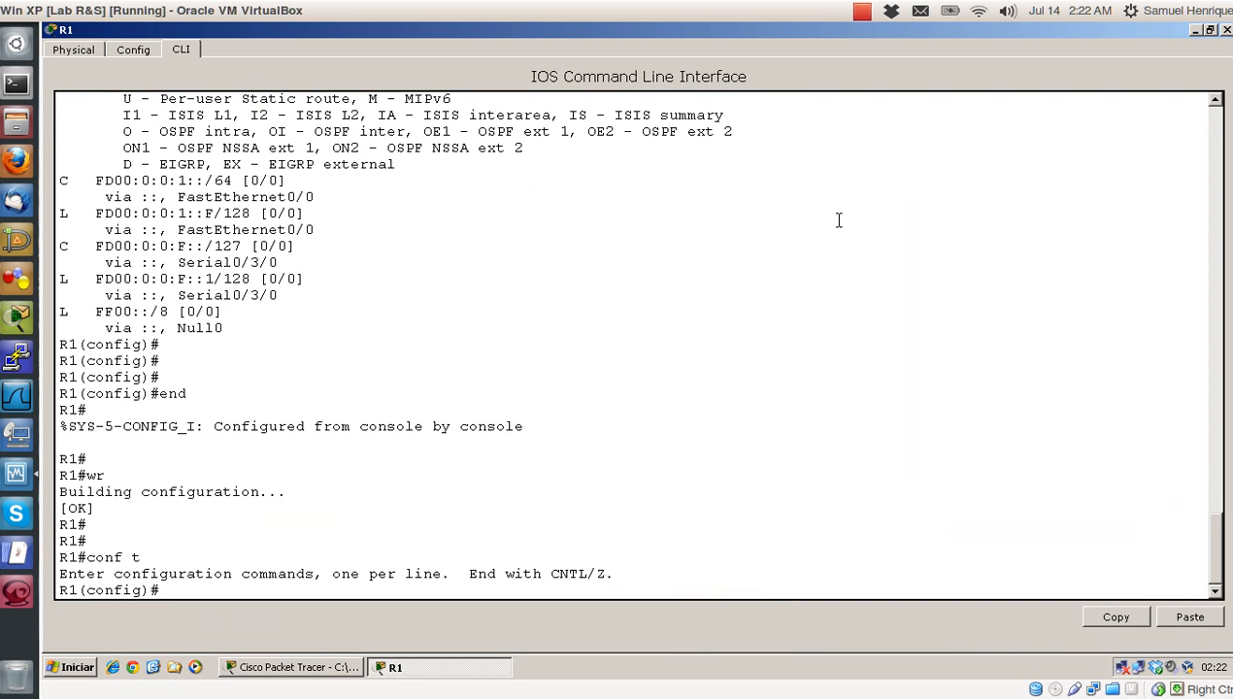
key("Return")
key("Return")
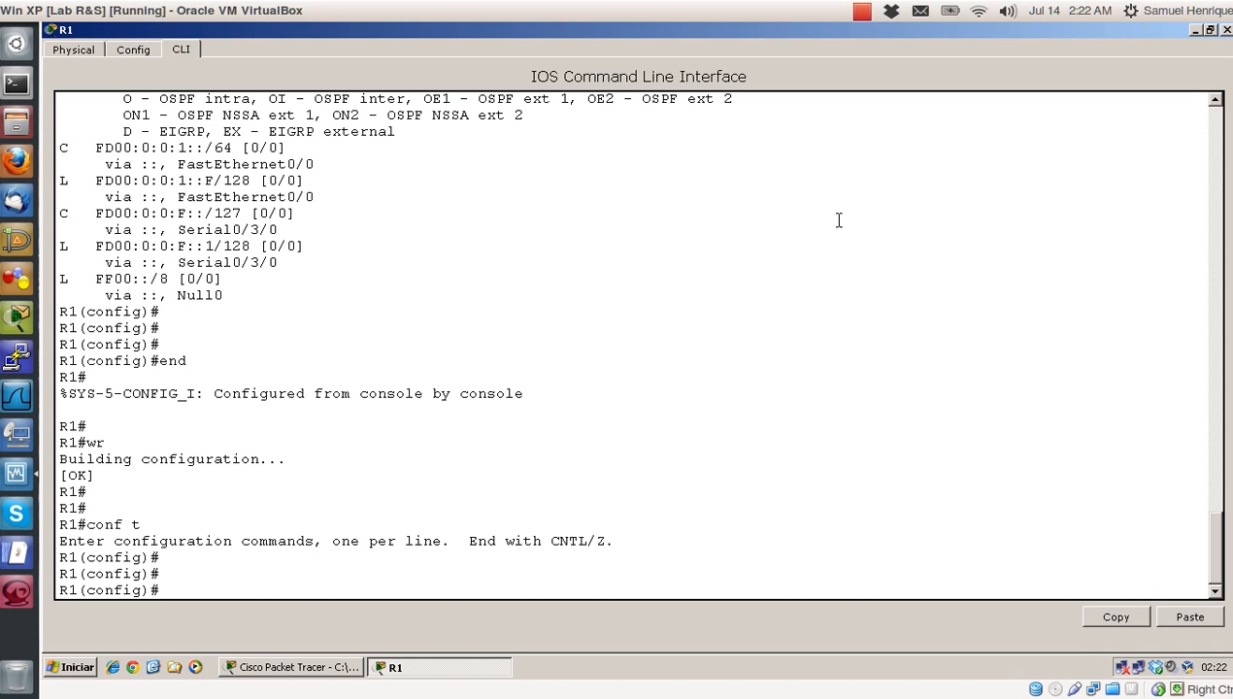
Step: Enable IPv6 unicast routing globally on R1
type("ipv6 unicast-routing")
key("Return")
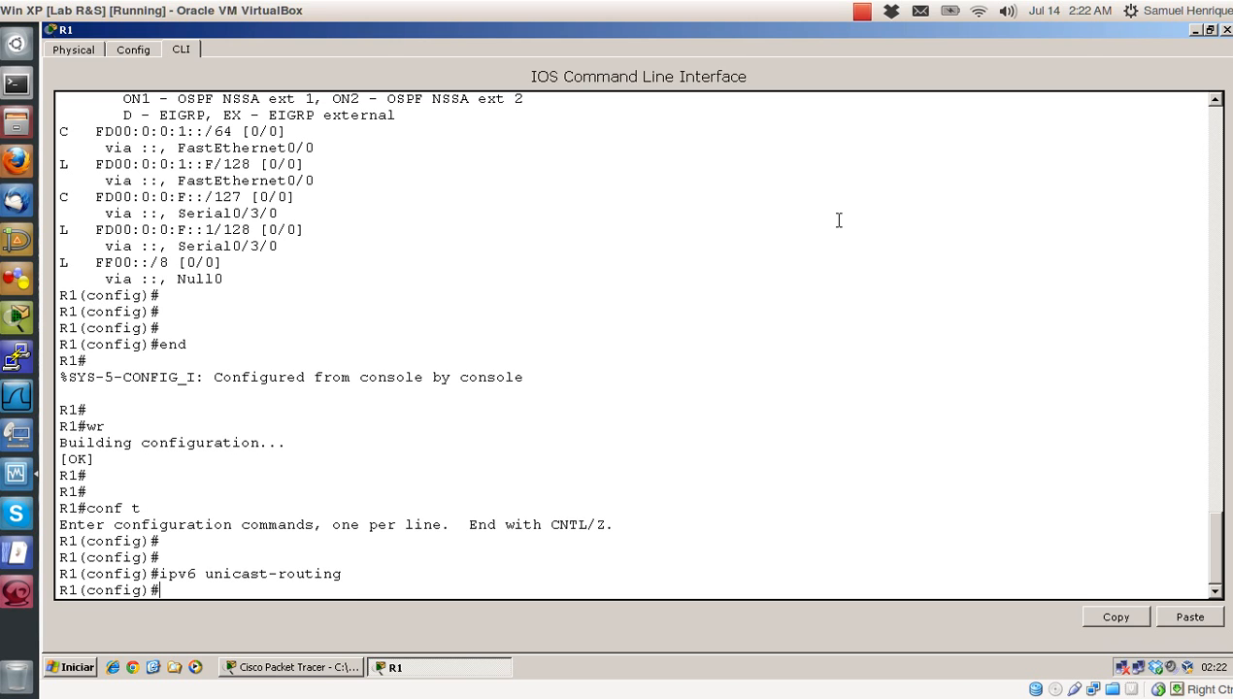
left_click_drag(340, 574, 59, 574)
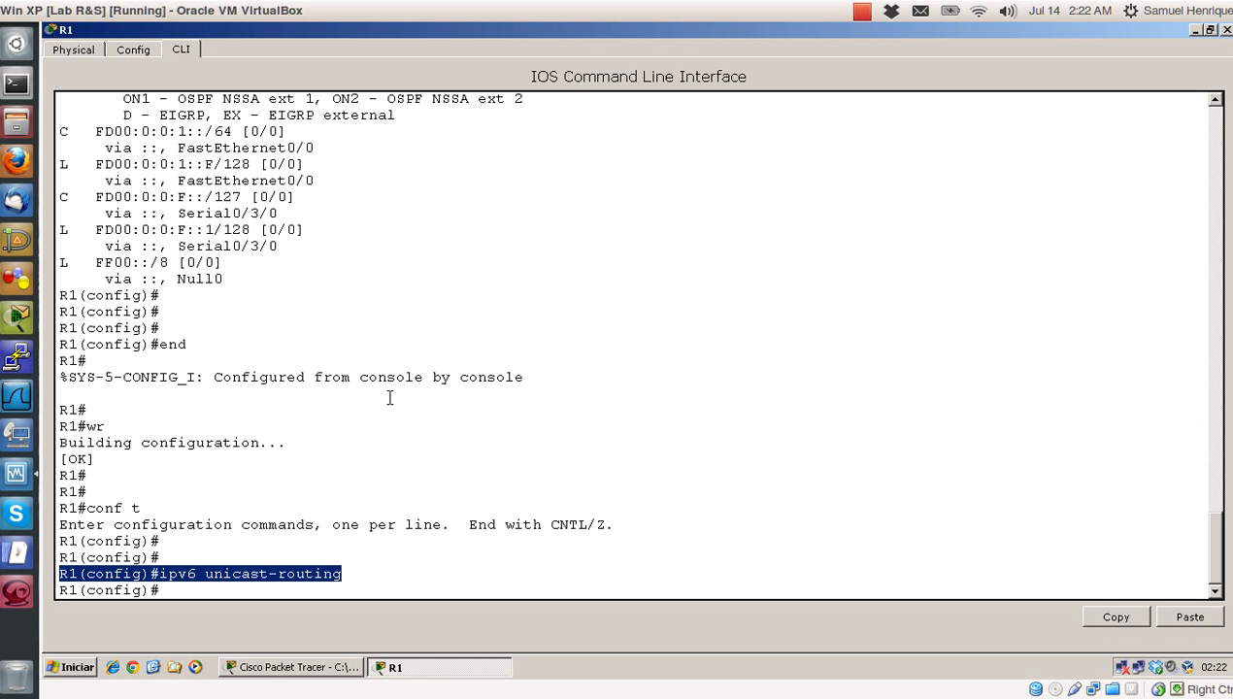
left_click(553, 401)
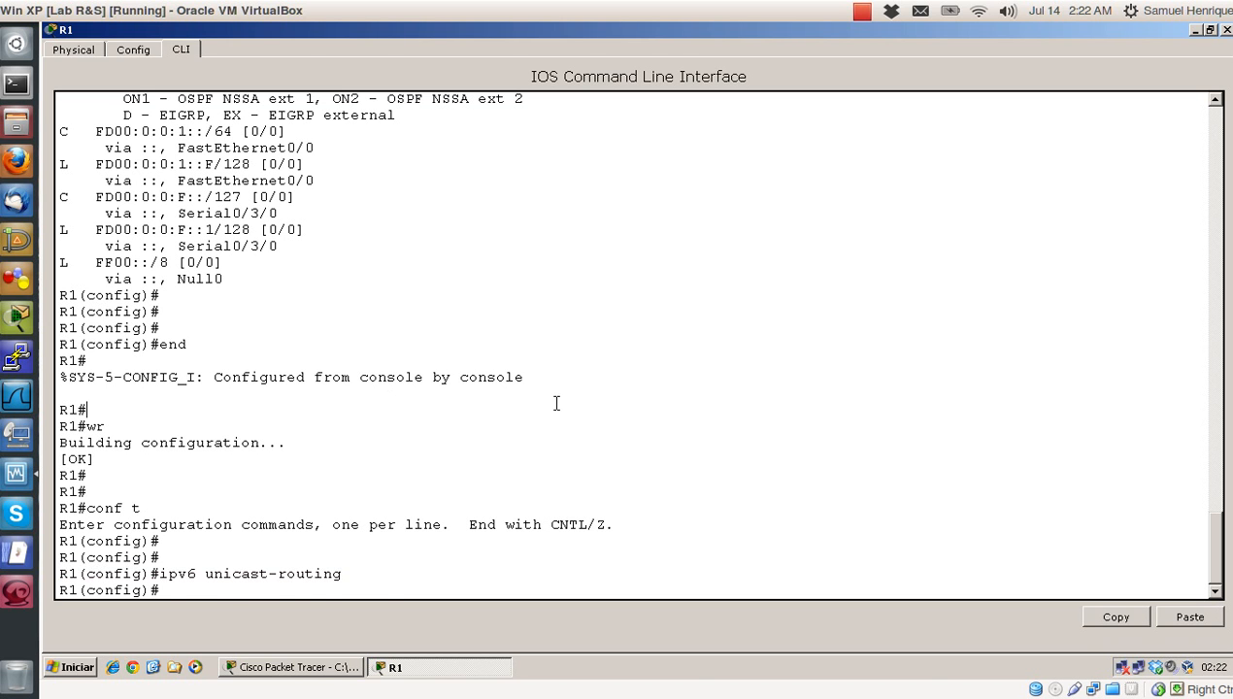
left_click_drag(346, 574, 59, 576)
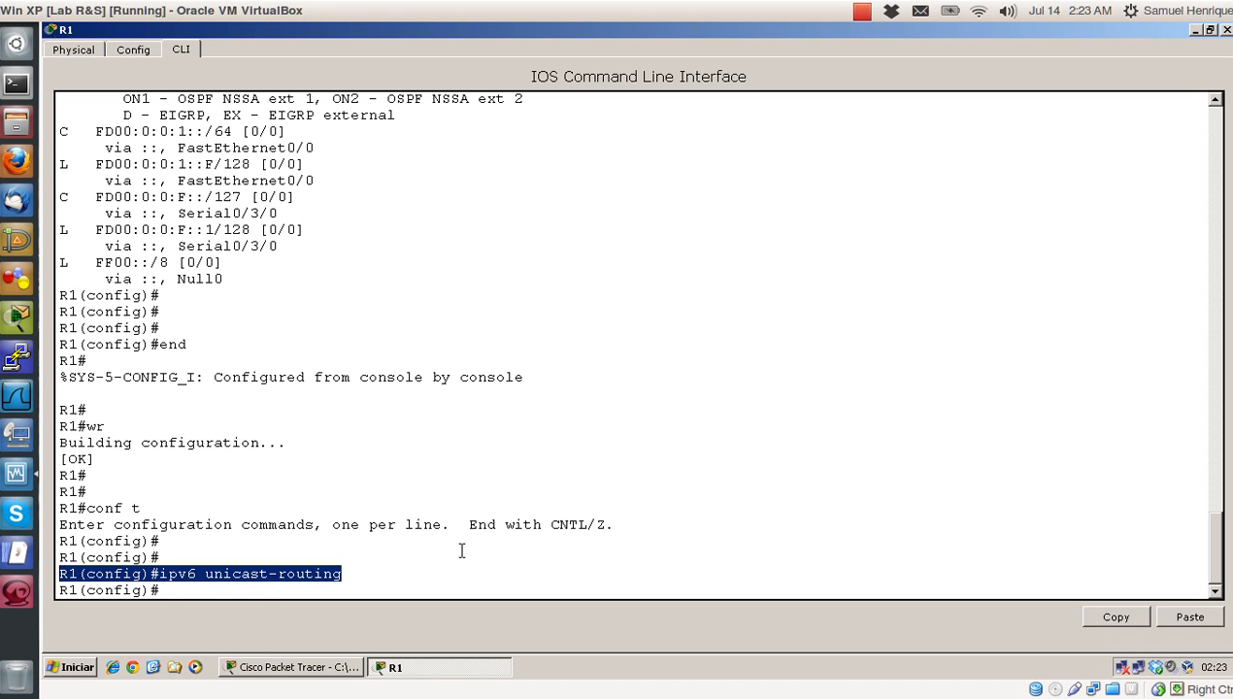
left_click(652, 439)
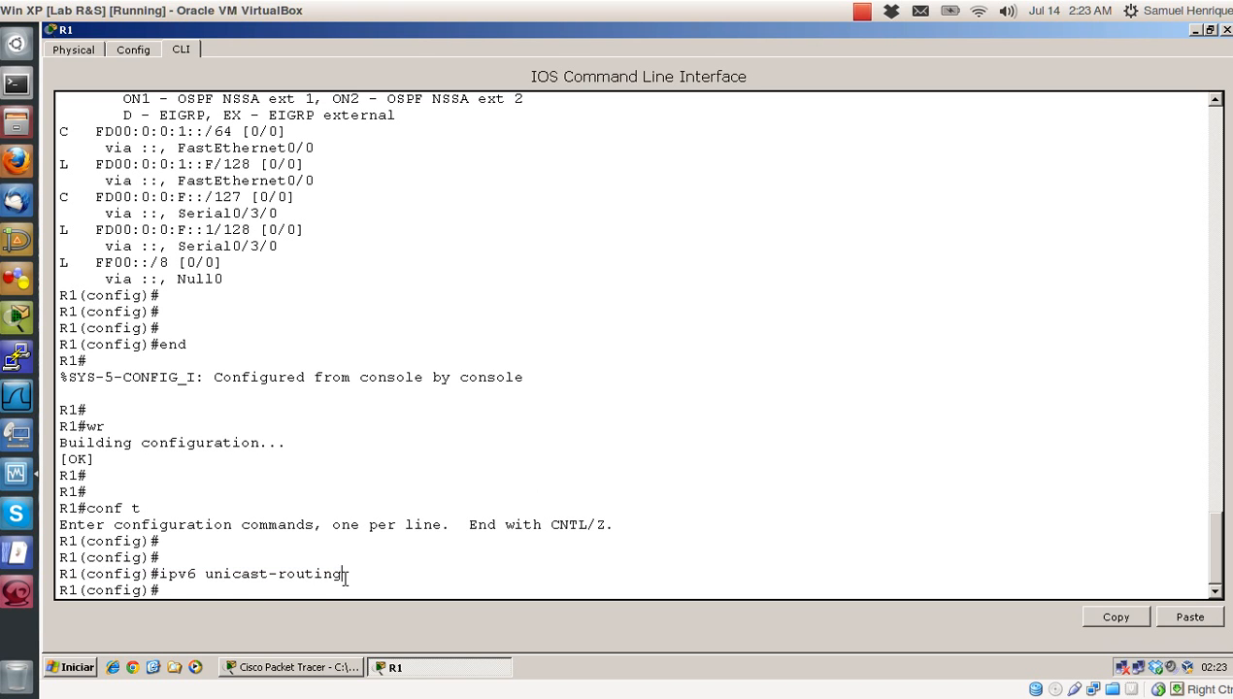
left_click_drag(344, 574, 161, 560)
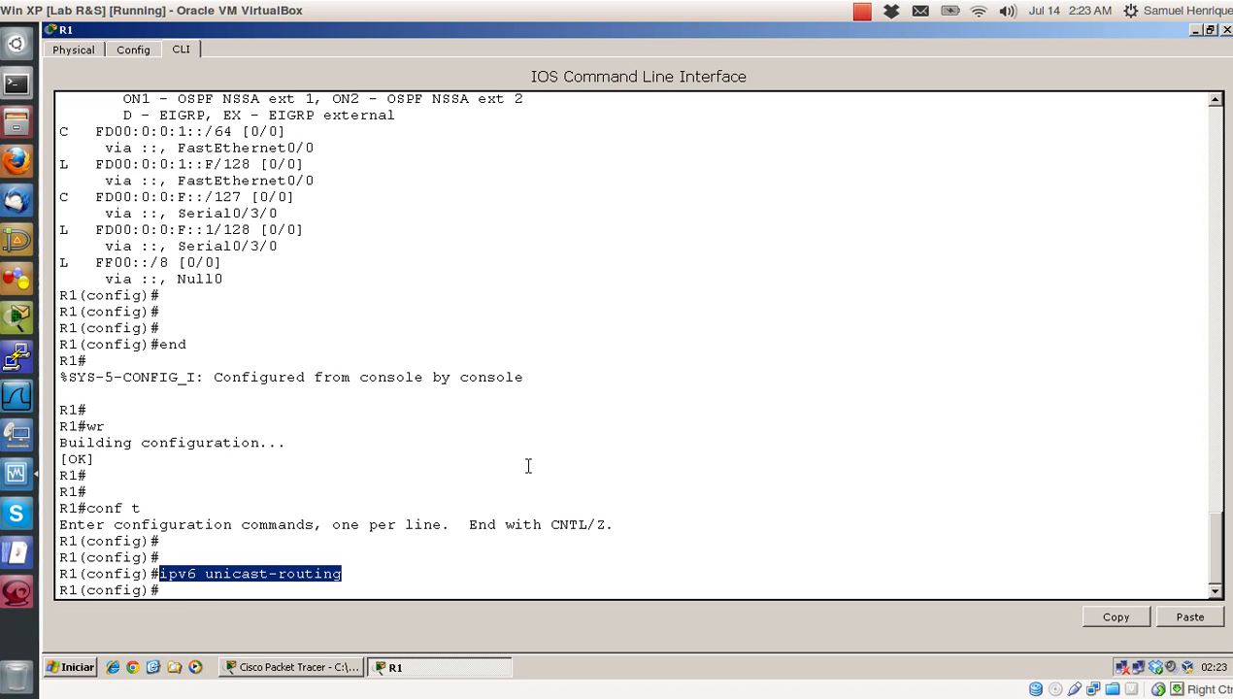
Step: Display R1's running configuration to its end, checking for the IPv6 unicast routing line
key("Return")
key("Return")
key("Return")
type("do show run")
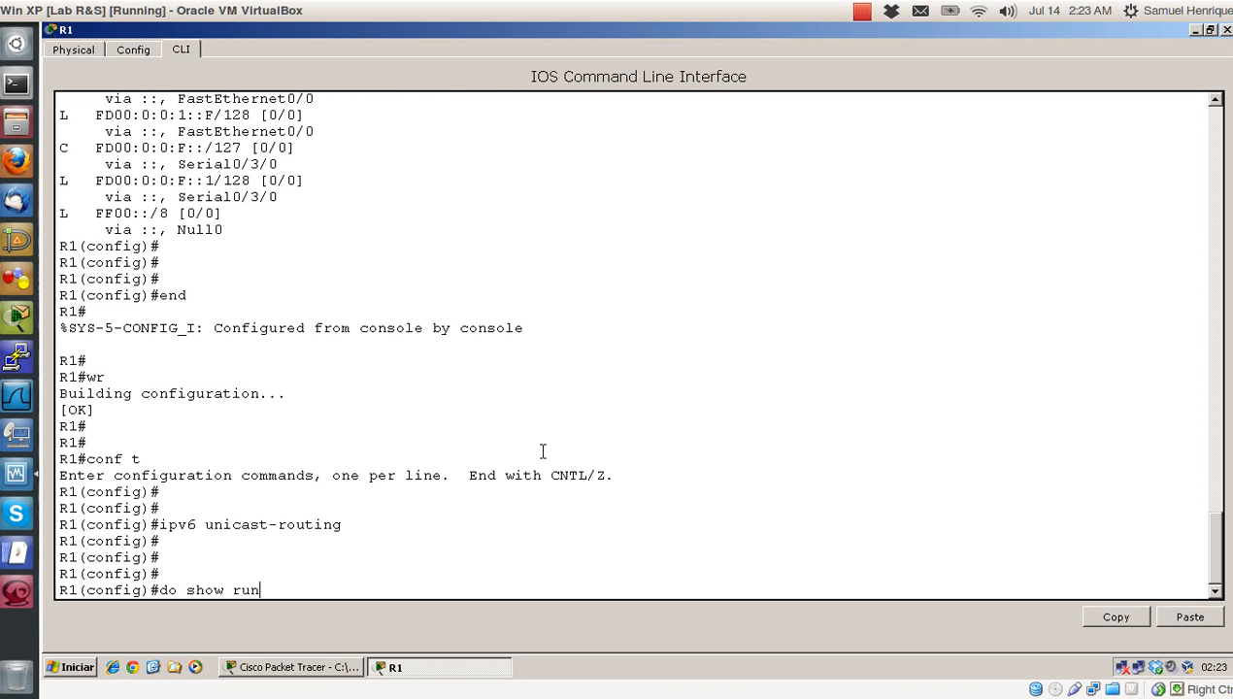
key("Return")
left_click_drag(246, 476, 61, 476)
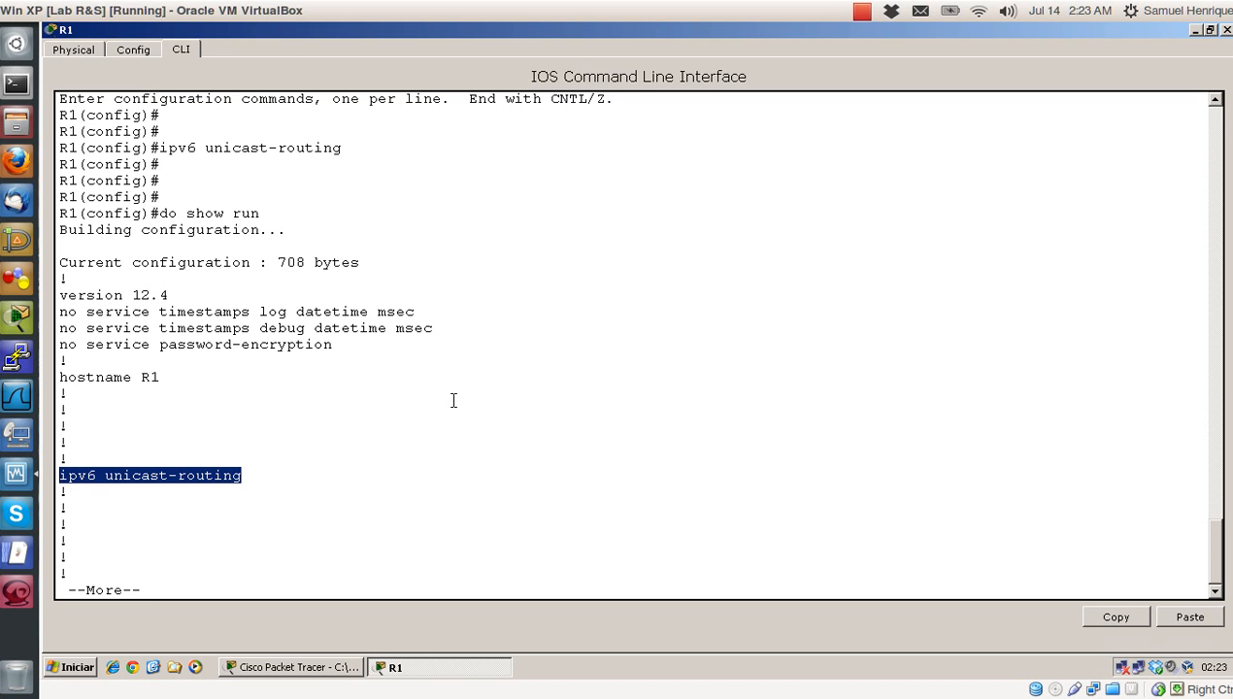
key("space")
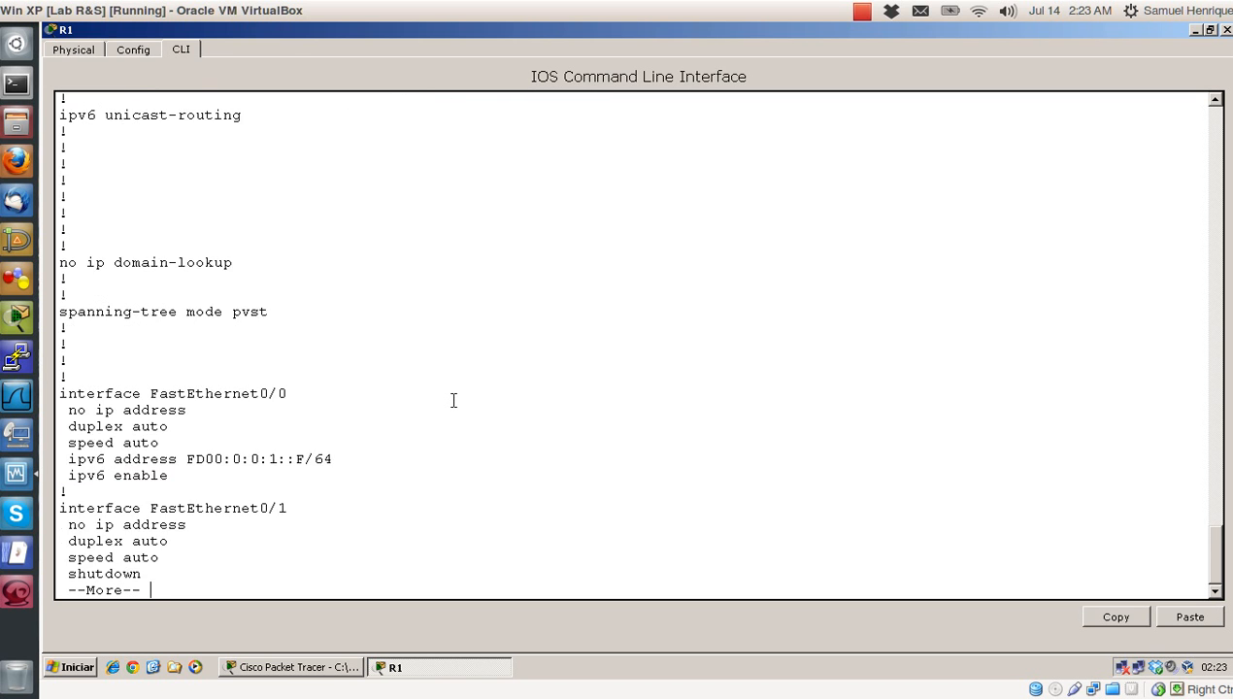
key("space")
key("space")
key("Return")
key("Return")
key("Return")
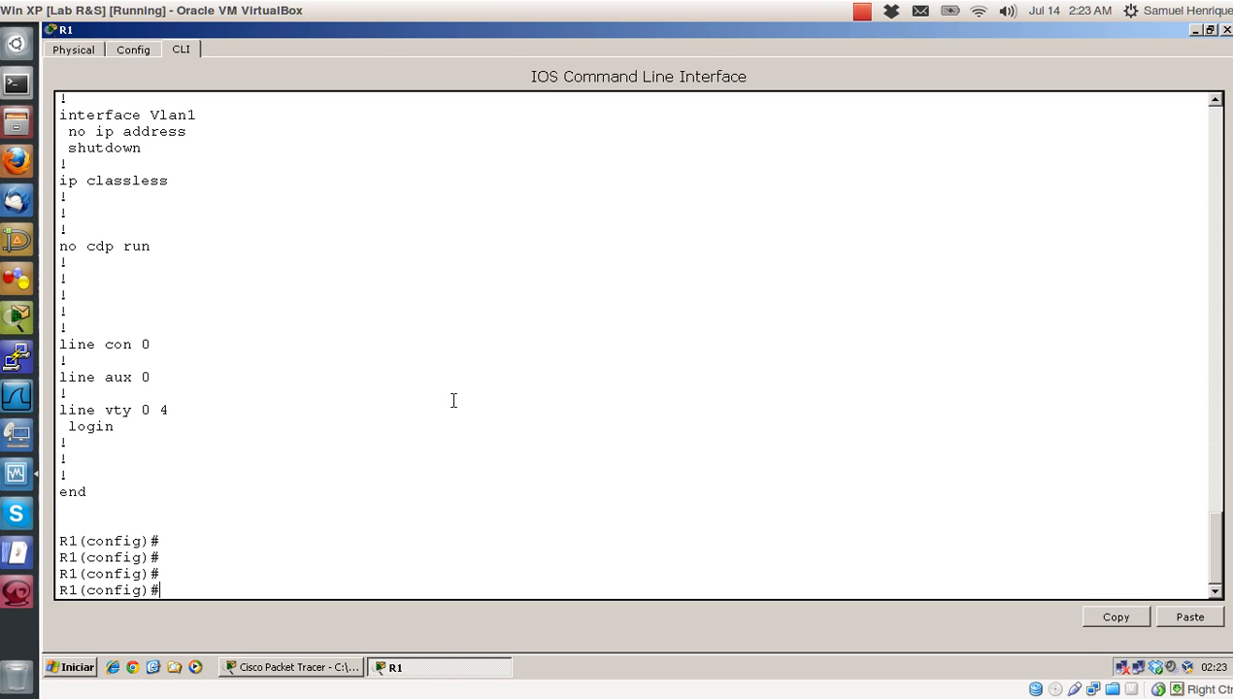
key("Return")
key("Return")
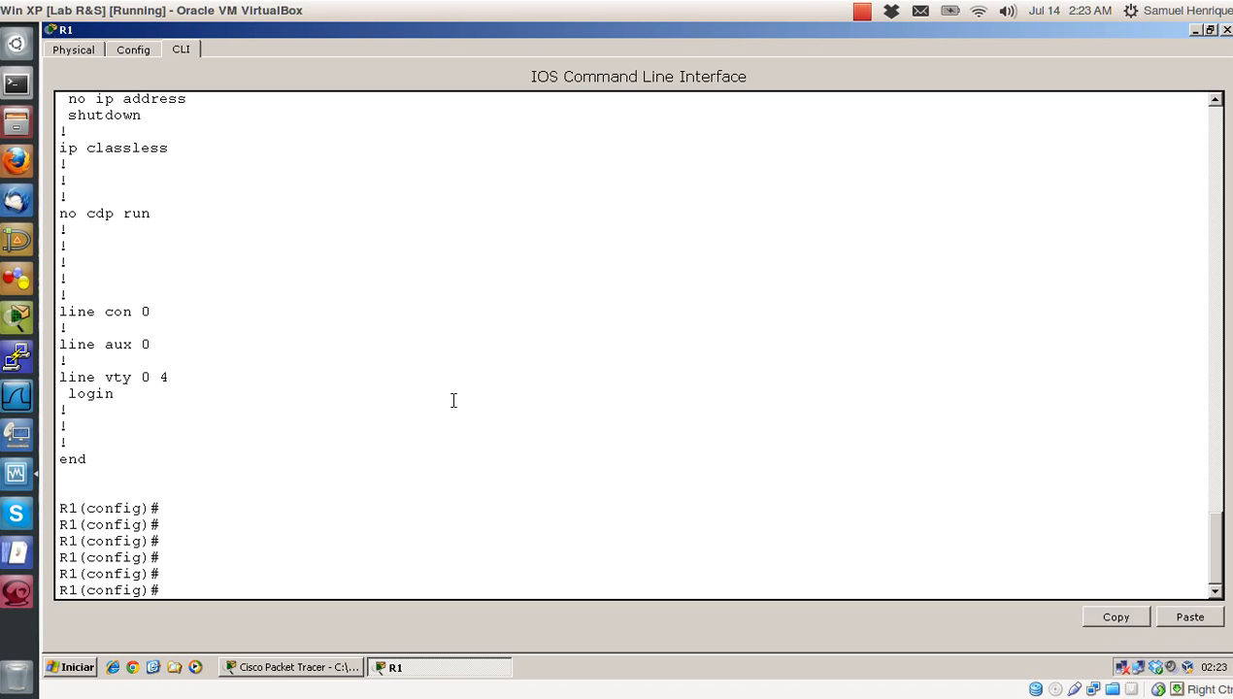
Step: List the available IPv6 routing protocols on R1 and create a RIP process named NOME
type("ipv6 router ?")
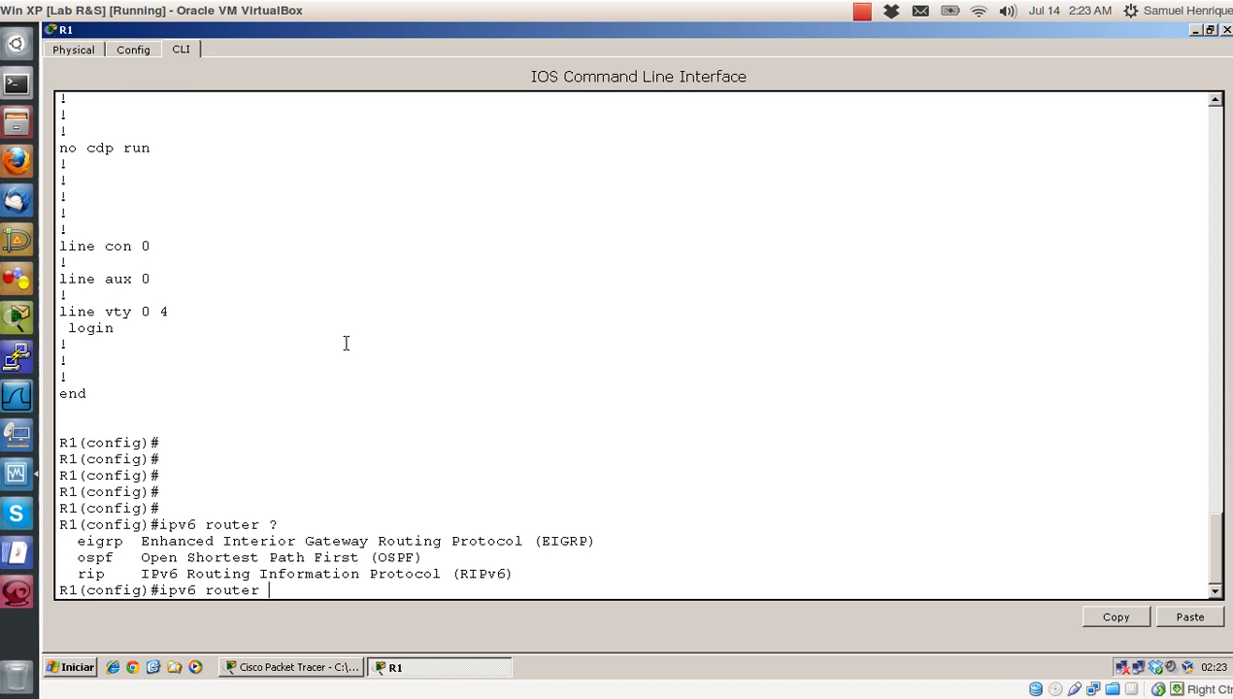
type("rip")
type("?")
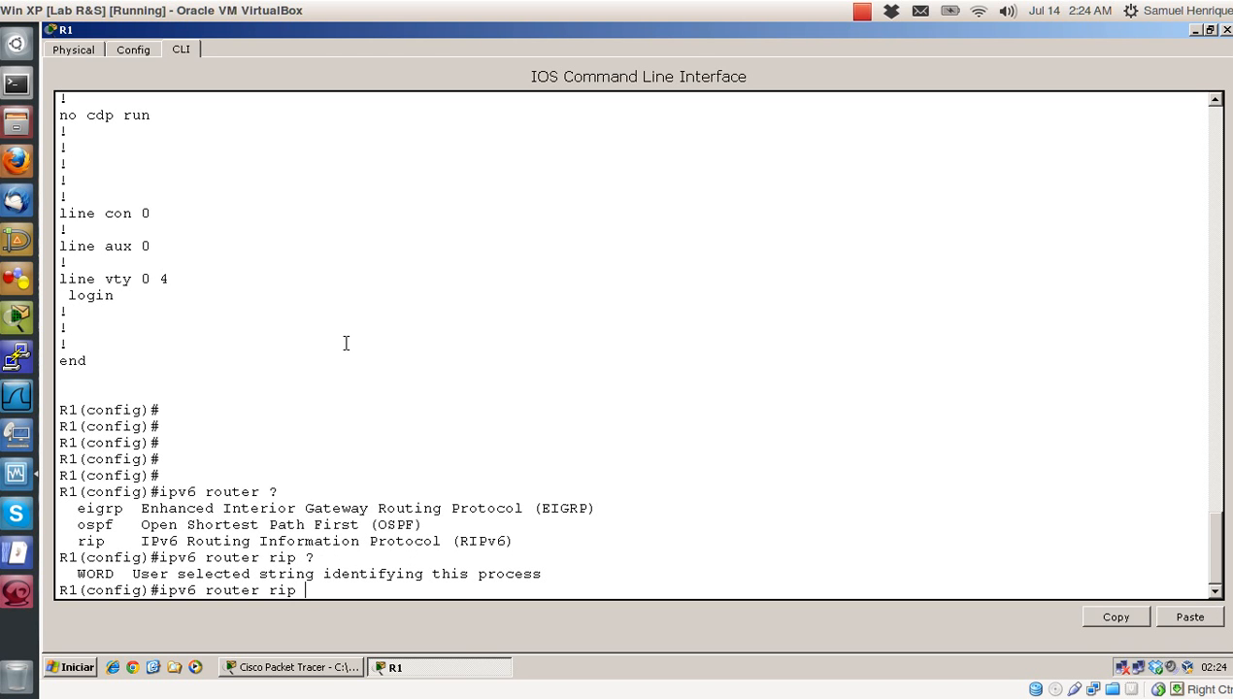
type("NOME")
key("Return")
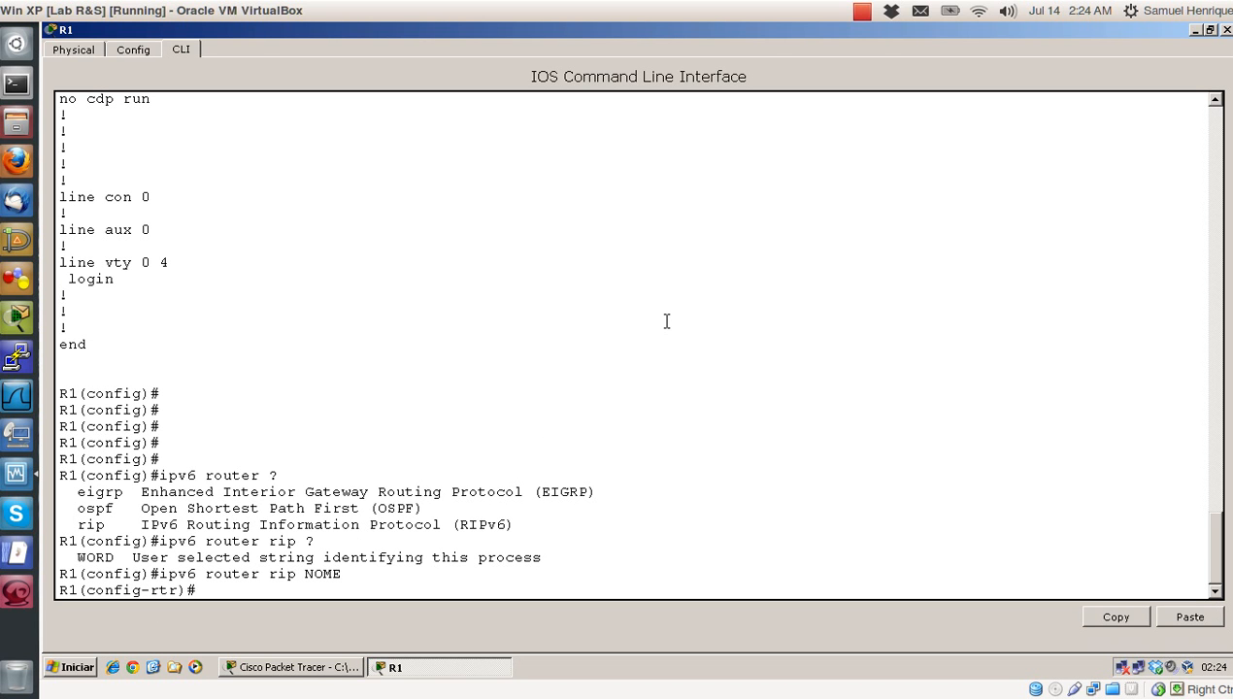
Step: List the commands available in the RIP process's configuration mode on R1
type("netw")
key("BackSpace")
key("BackSpace")
key("BackSpace")
key("BackSpace")
type("?")
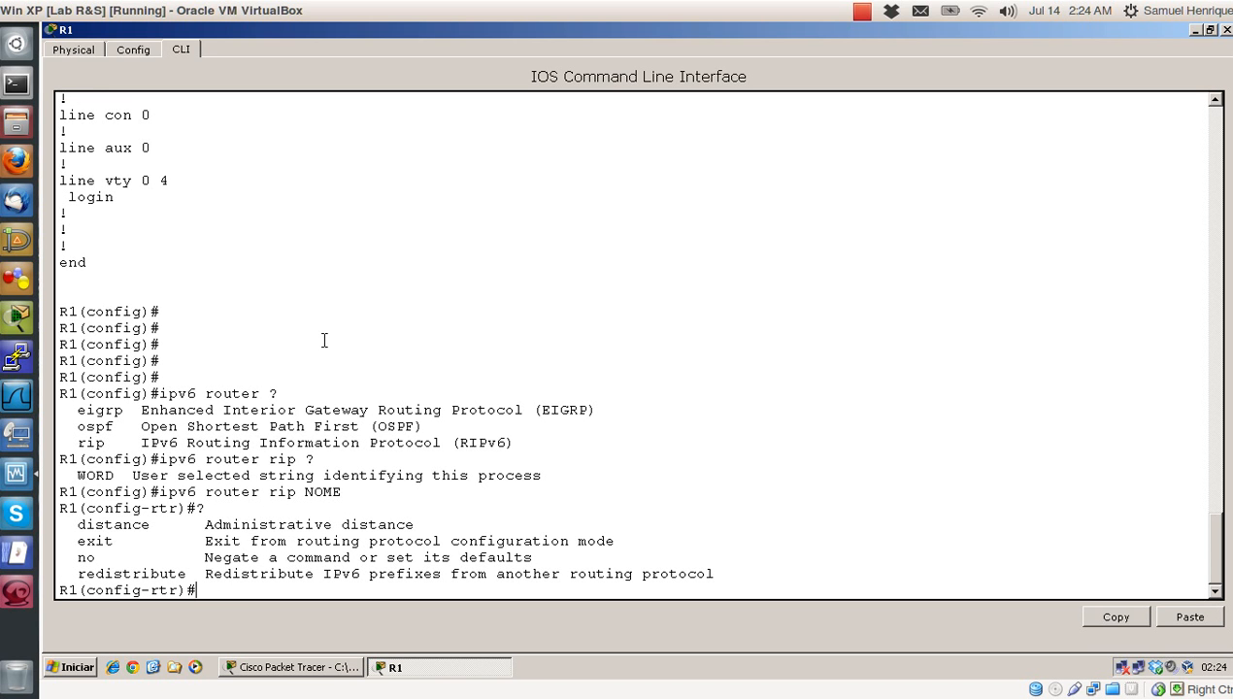
Step: Leave the RIP process's configuration mode and return to R1's global configuration mode
key("Return")
key("Return")
type("exit")
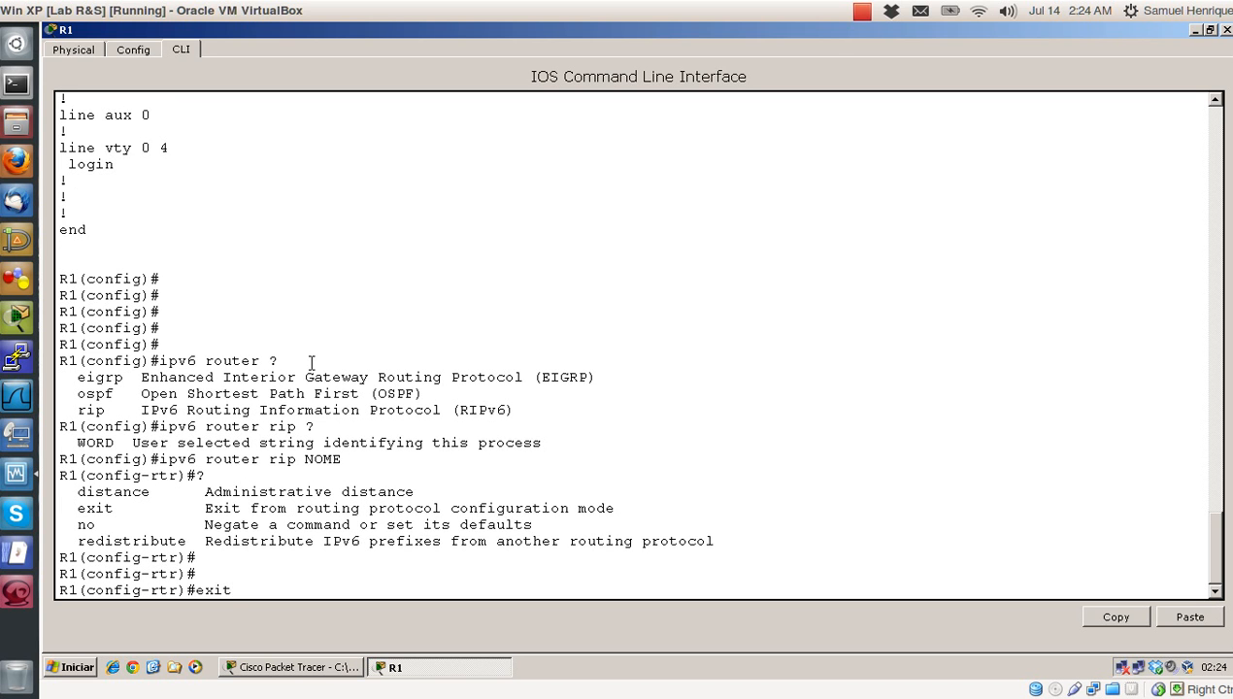
key("Return")
key("Return")
key("Return")
key("Return")
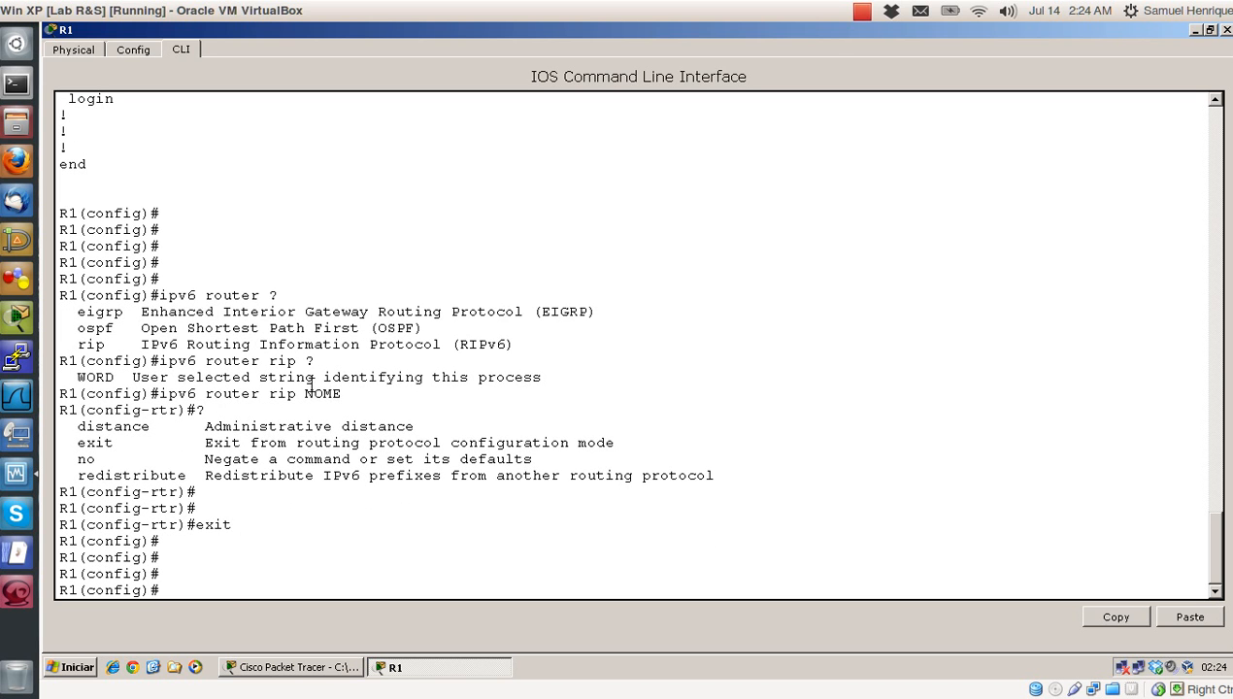
Step: Review the RIP process command and the network topology, ending back at R1's command line
left_click_drag(349, 394, 265, 393)
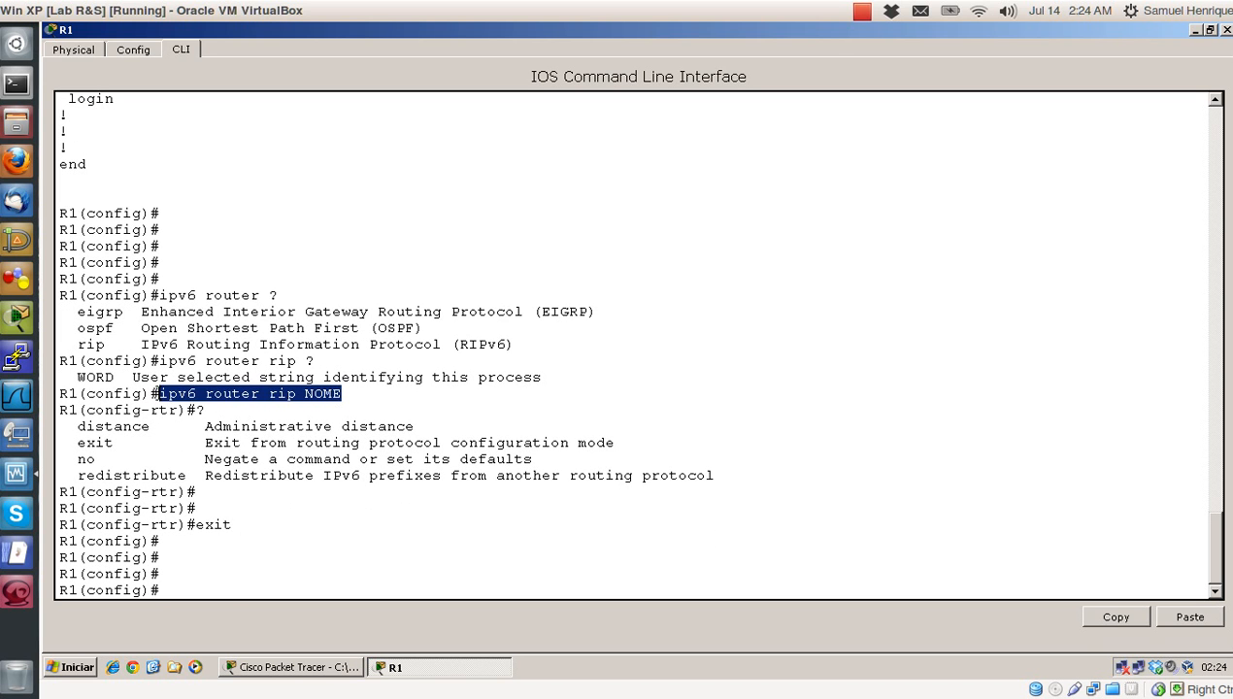
left_click(579, 399)
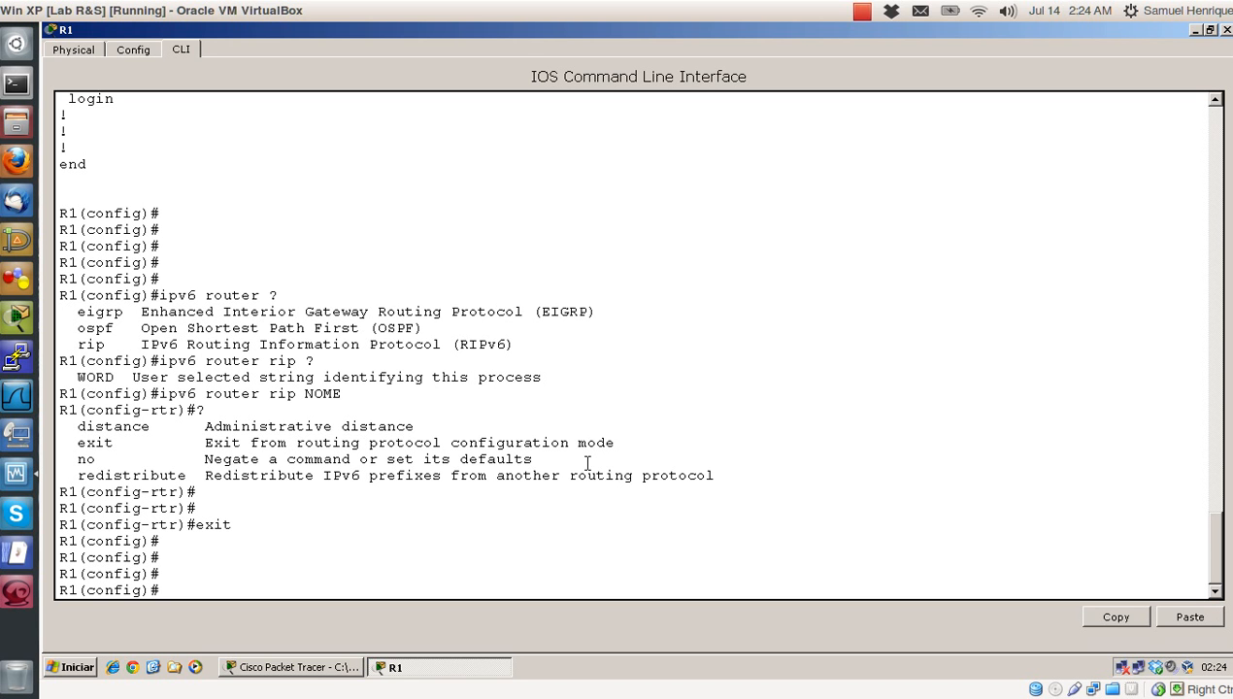
left_click(1195, 30)
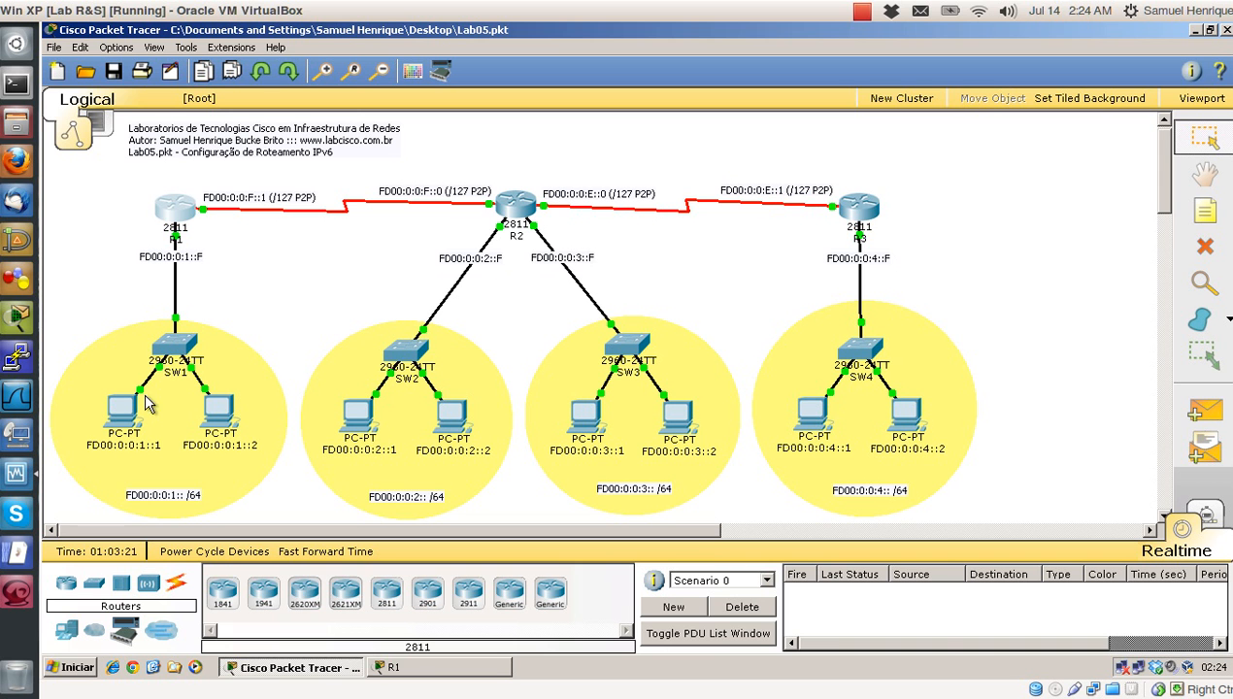
left_click(396, 668)
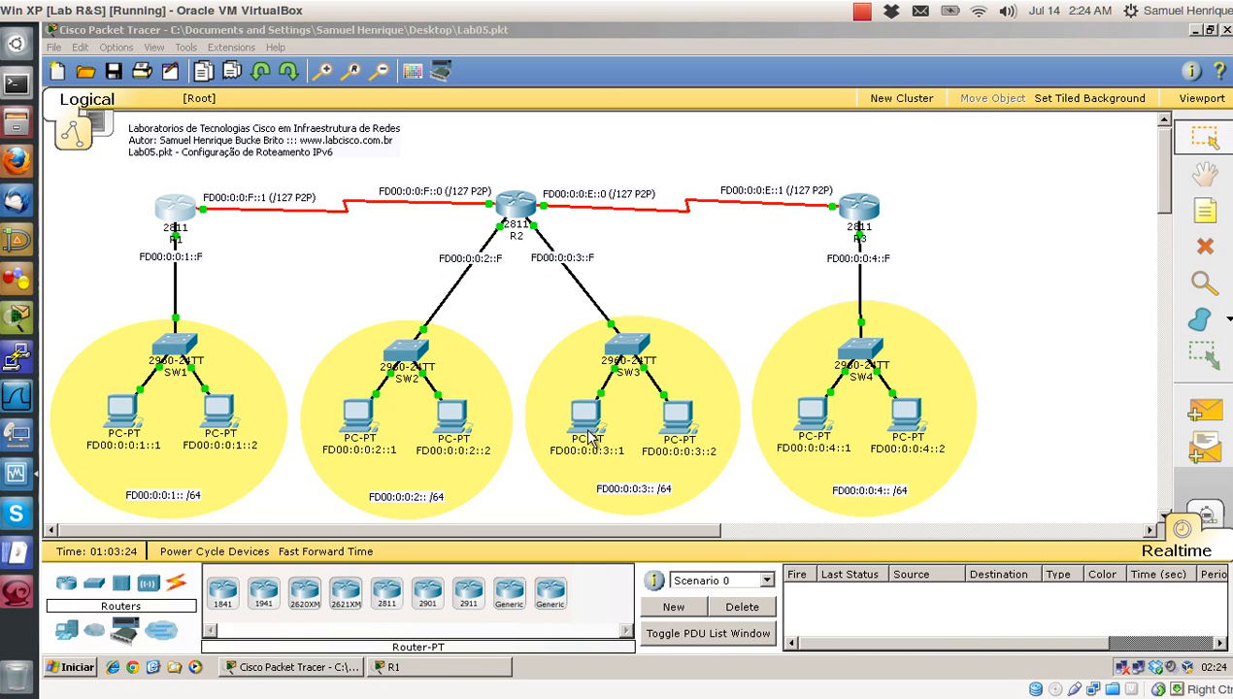
left_click(452, 670)
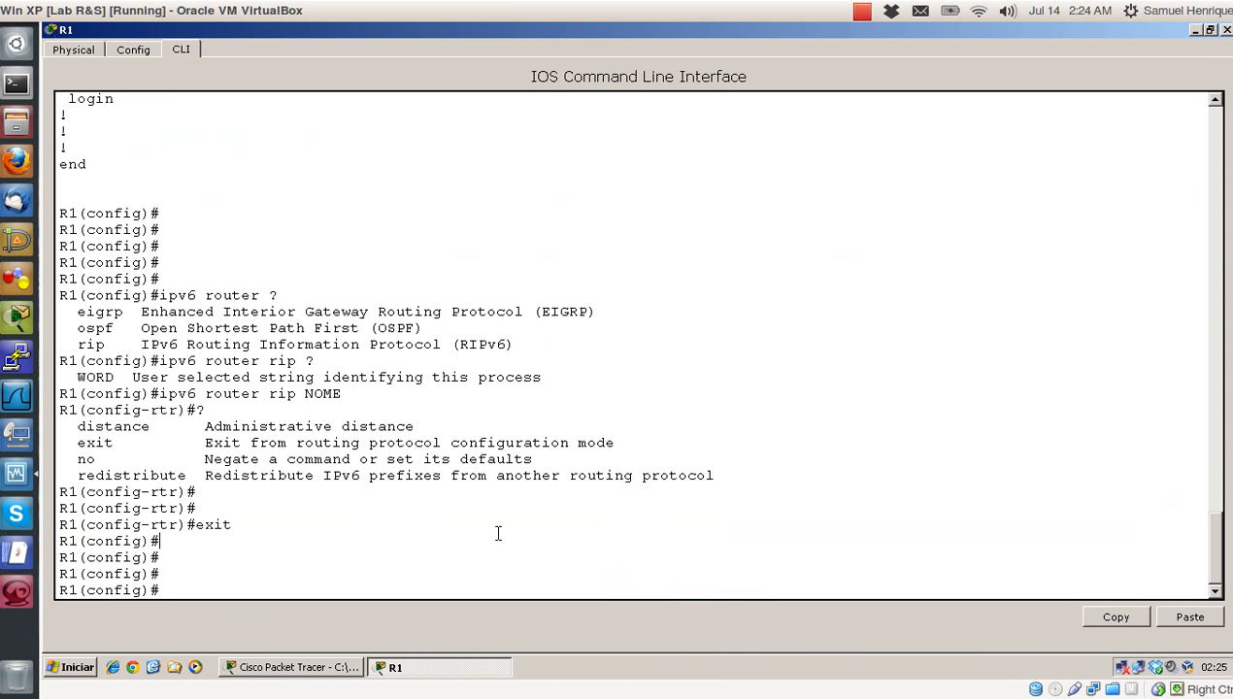
Step: Enable the IPv6 RIP process NOME on R1's FastEthernet interface f0/0
type("int f0/0")
key("Return")
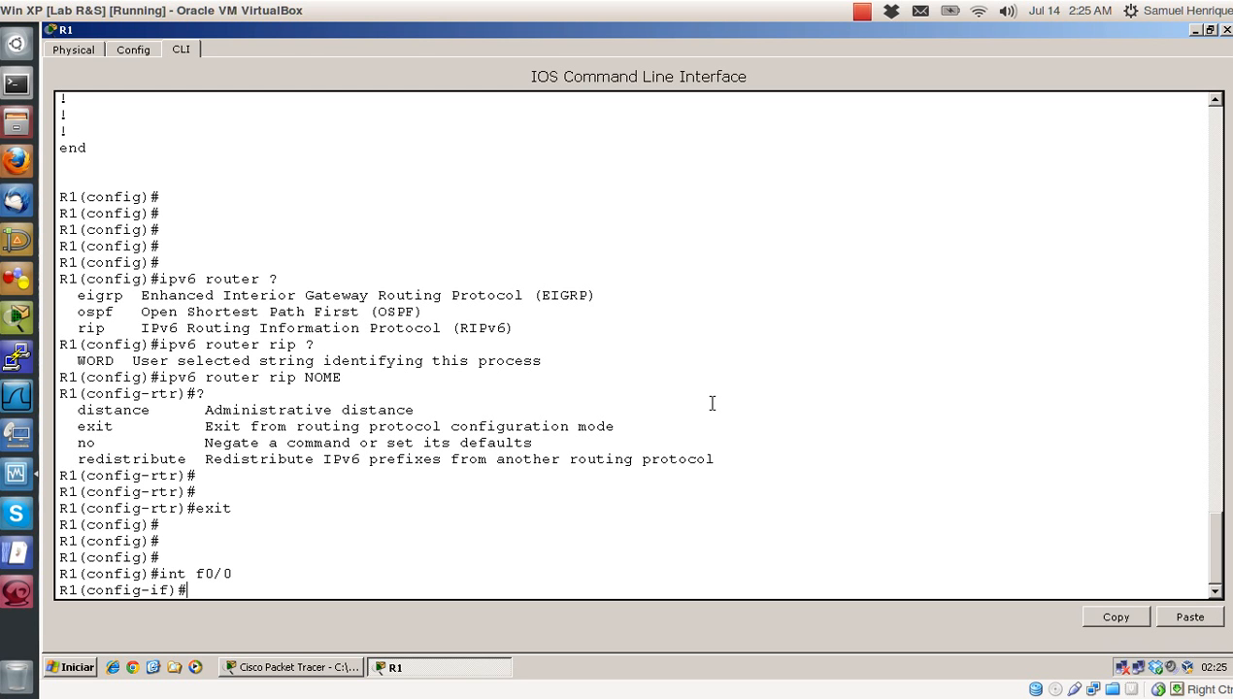
type("ipv6 rip NOME enable")
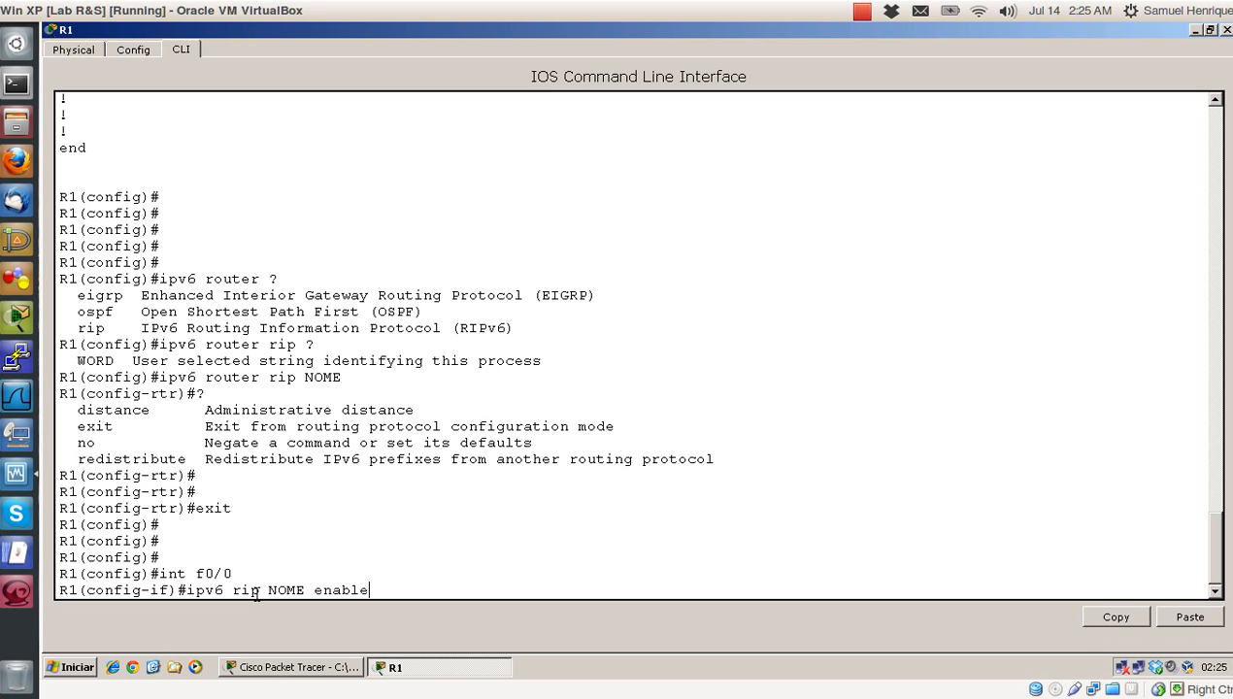
left_click_drag(268, 591, 305, 590)
key("Return")
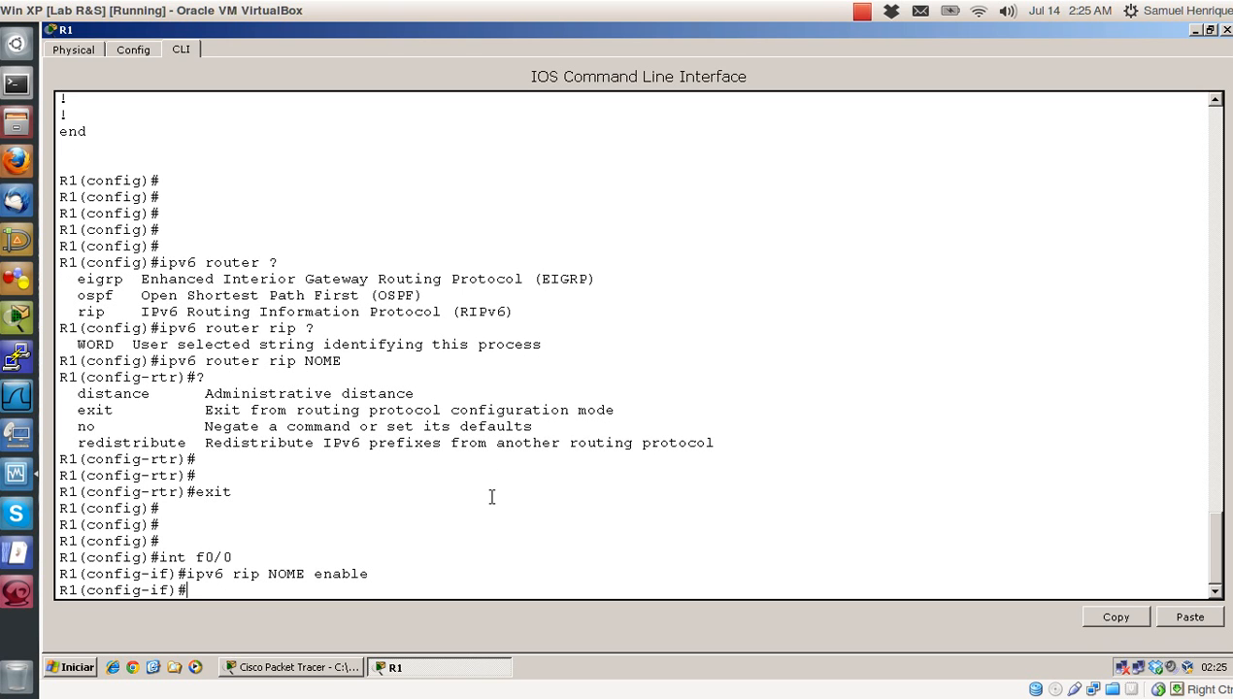
Step: Compare the RIP process creation command with the RIP enable command entered on R1's f0/0 interface
left_click_drag(342, 360, 166, 365)
left_click(325, 581)
double_click(190, 574)
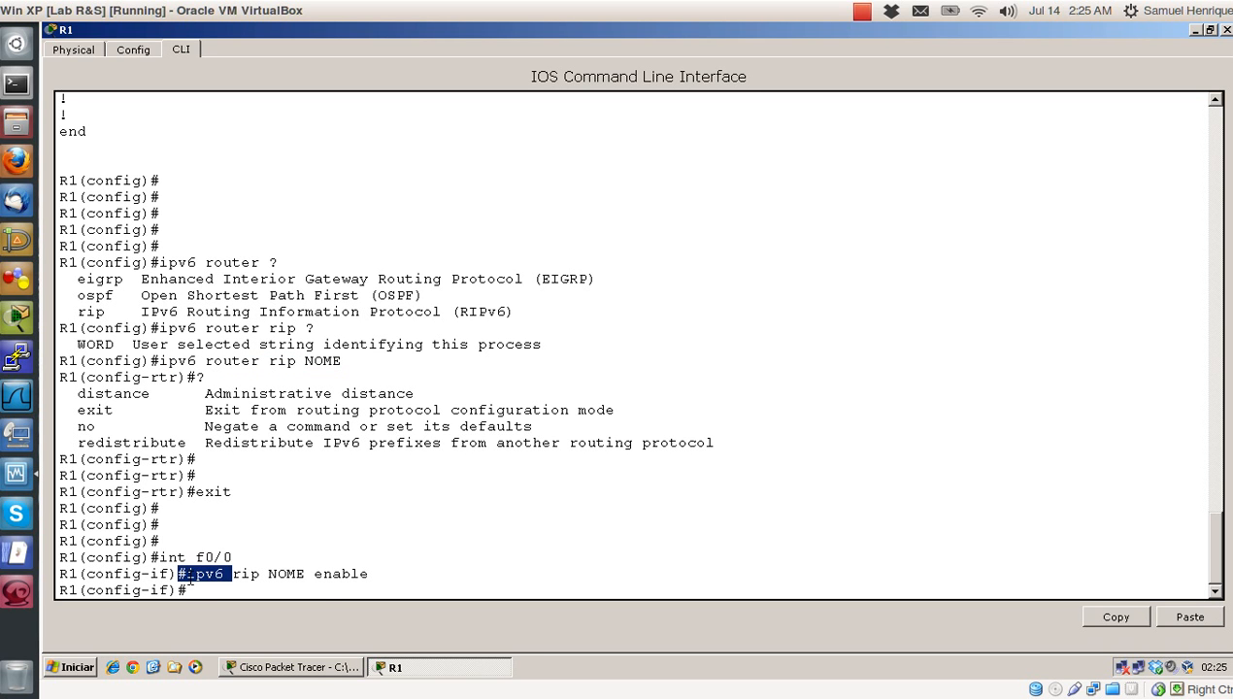
left_click(198, 583)
left_click_drag(185, 574, 378, 578)
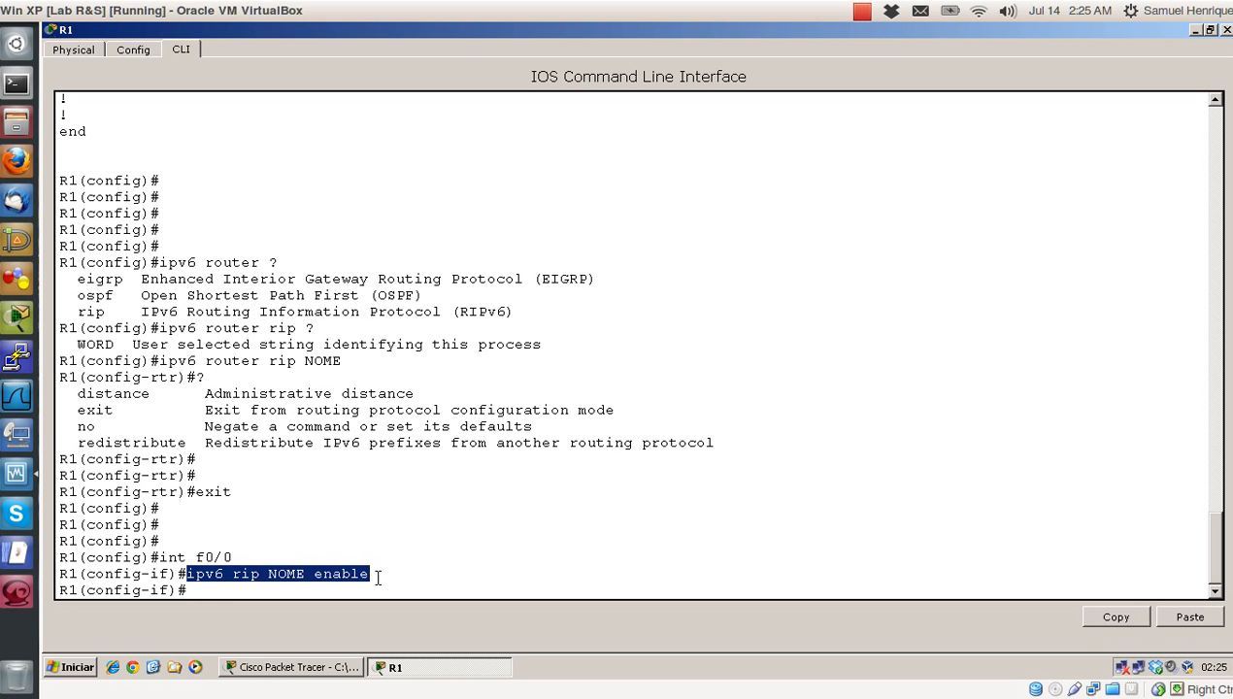
left_click(428, 527)
key("Return")
key("Return")
key("Return")
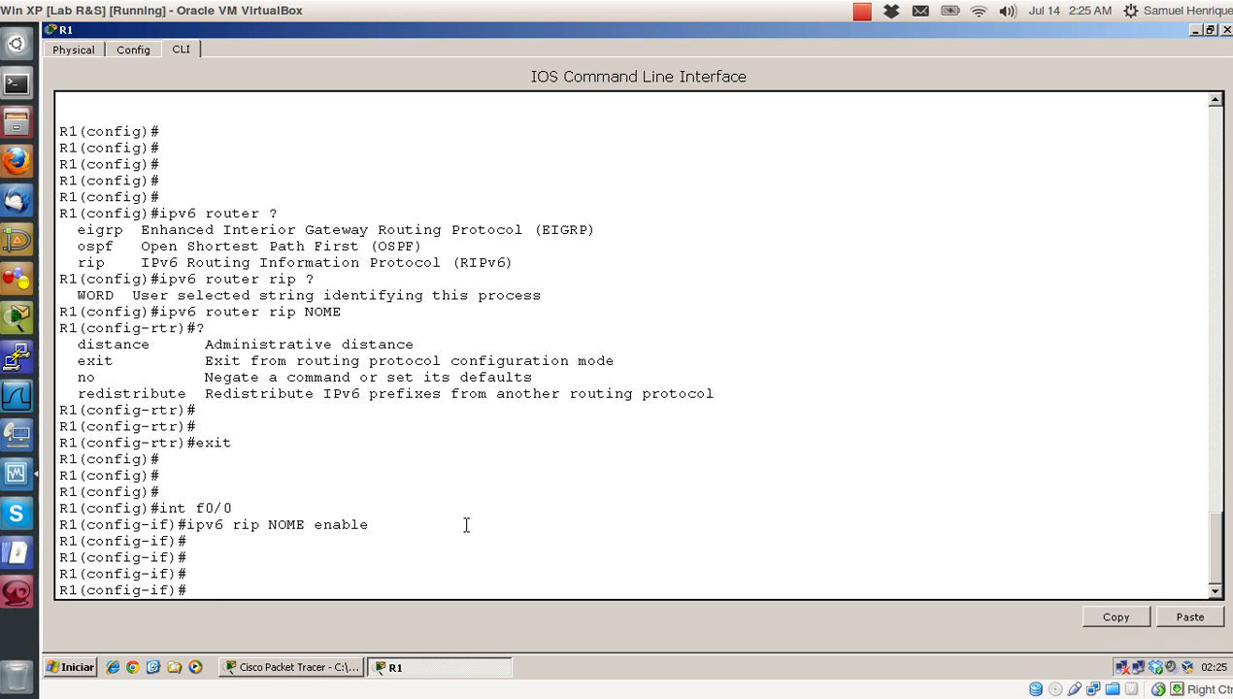
Step: Enable the IPv6 RIP process NOME on R1's serial interface s0/3/0 and leave configuration mode
type("int s0/0")
key("BackSpace")
type("3/0")
key("Return")
type("ipv6 rip ")
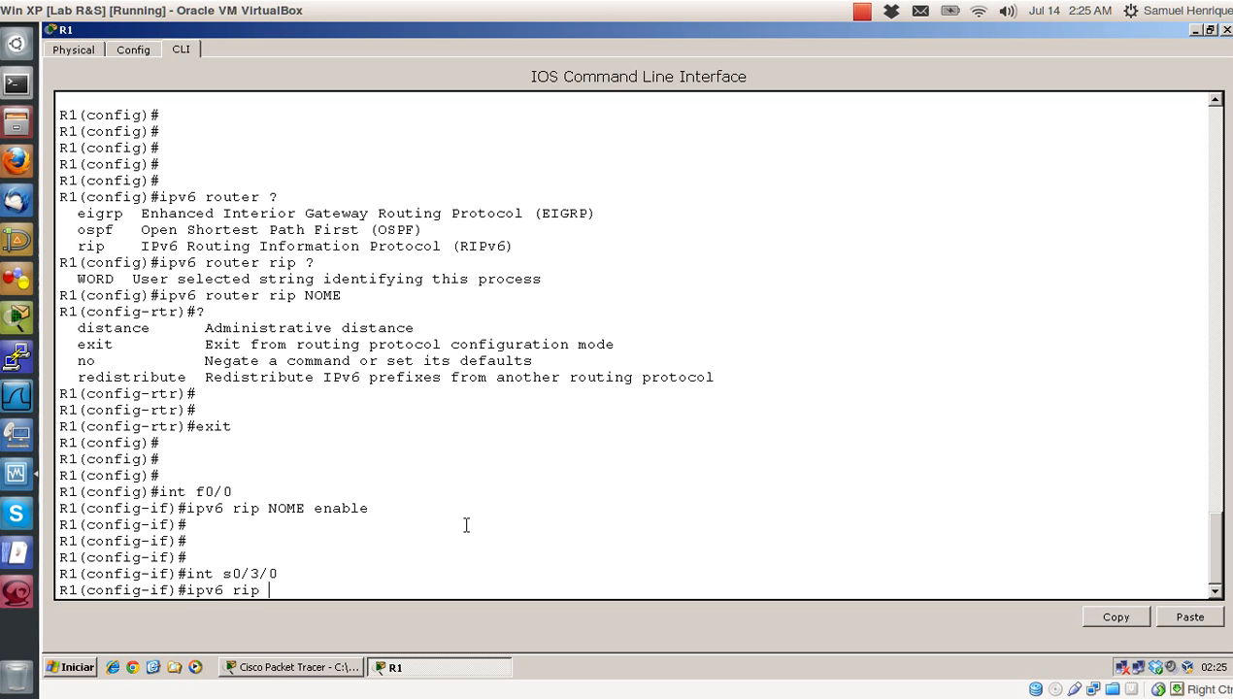
type("NOME enable")
key("Return")
key("Return")
key("Return")
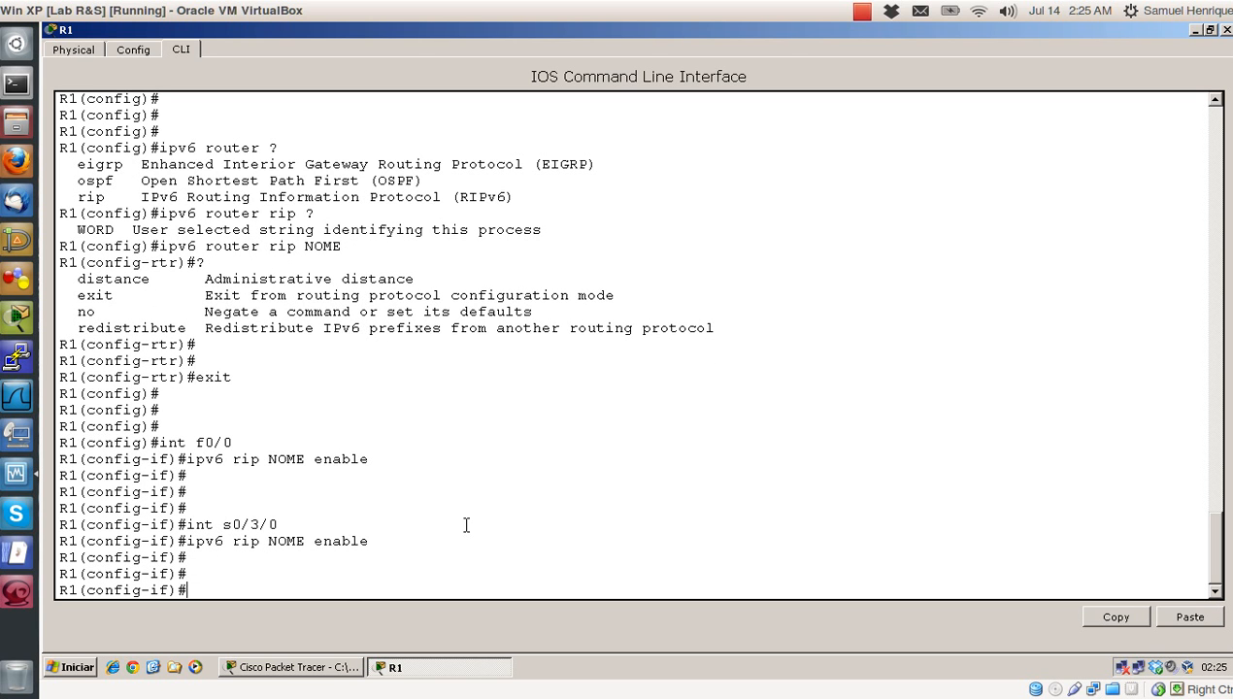
type("end")
key("Return")
key("Return")
key("Return")
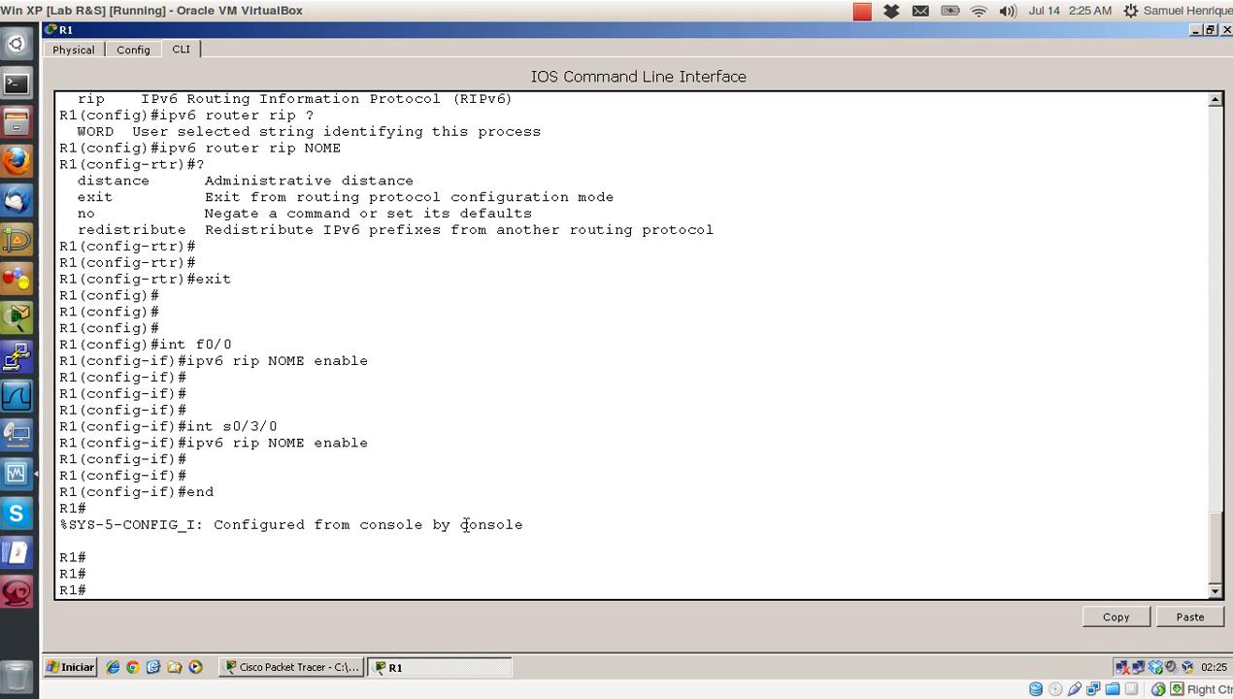
Step: Display the active IPv6 routing protocols on R1
type("show ip protocols")
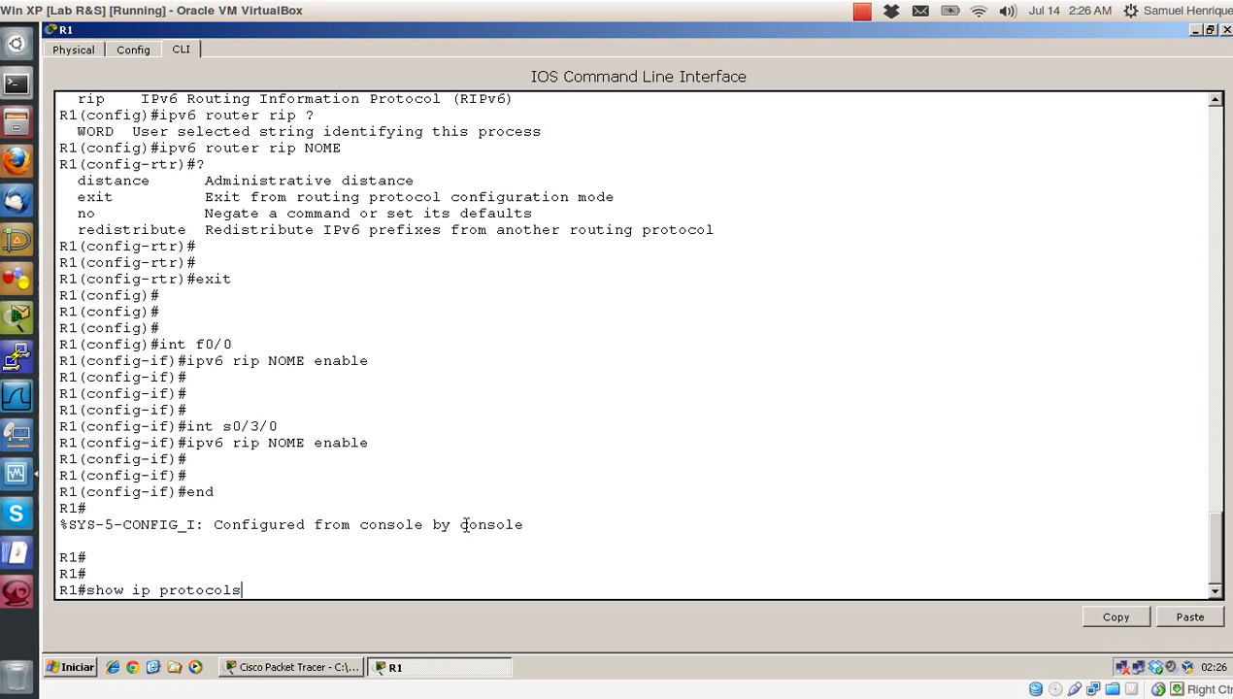
key("BackSpace")
key("BackSpace")
key("BackSpace")
key("BackSpace")
key("BackSpace")
key("BackSpace")
key("BackSpace")
key("BackSpace")
key("BackSpace")
key("BackSpace")
type("v6 protocols")
key("Return")
key("Return")
key("Return")
key("Return")
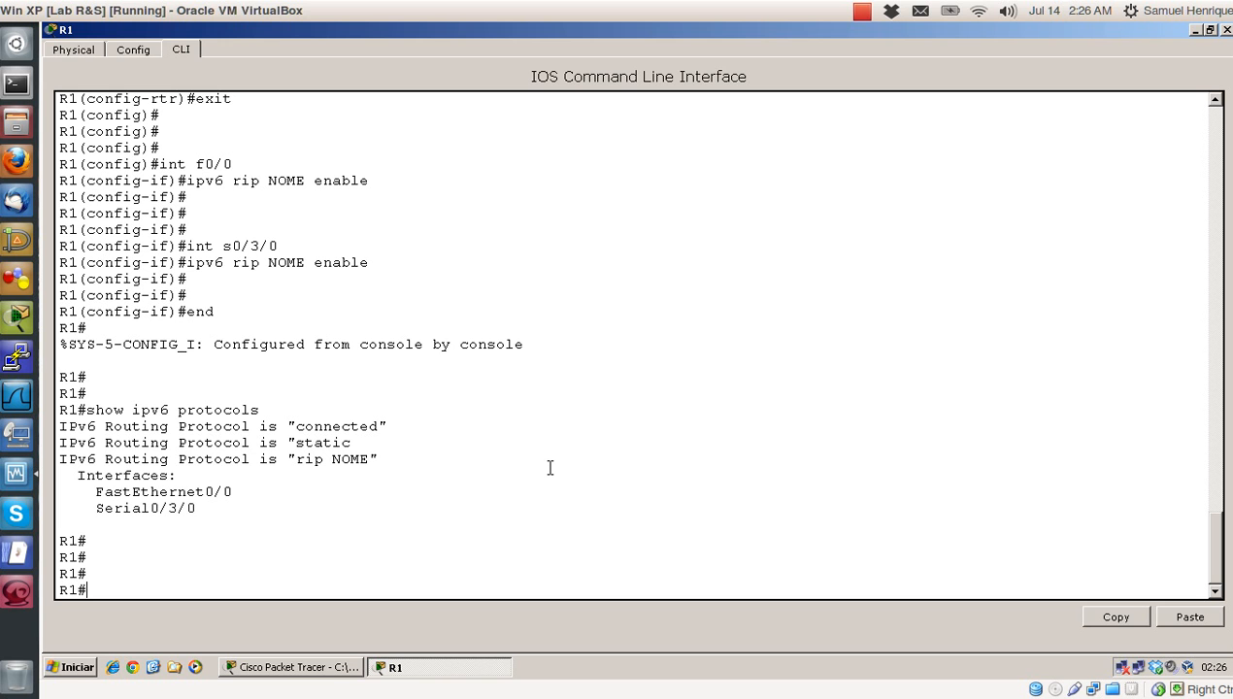
Step: Display R1's IPv6 routing table and examine the interfaces listed under the RIP process NOME
type("show ipv6 route")
key("Return")
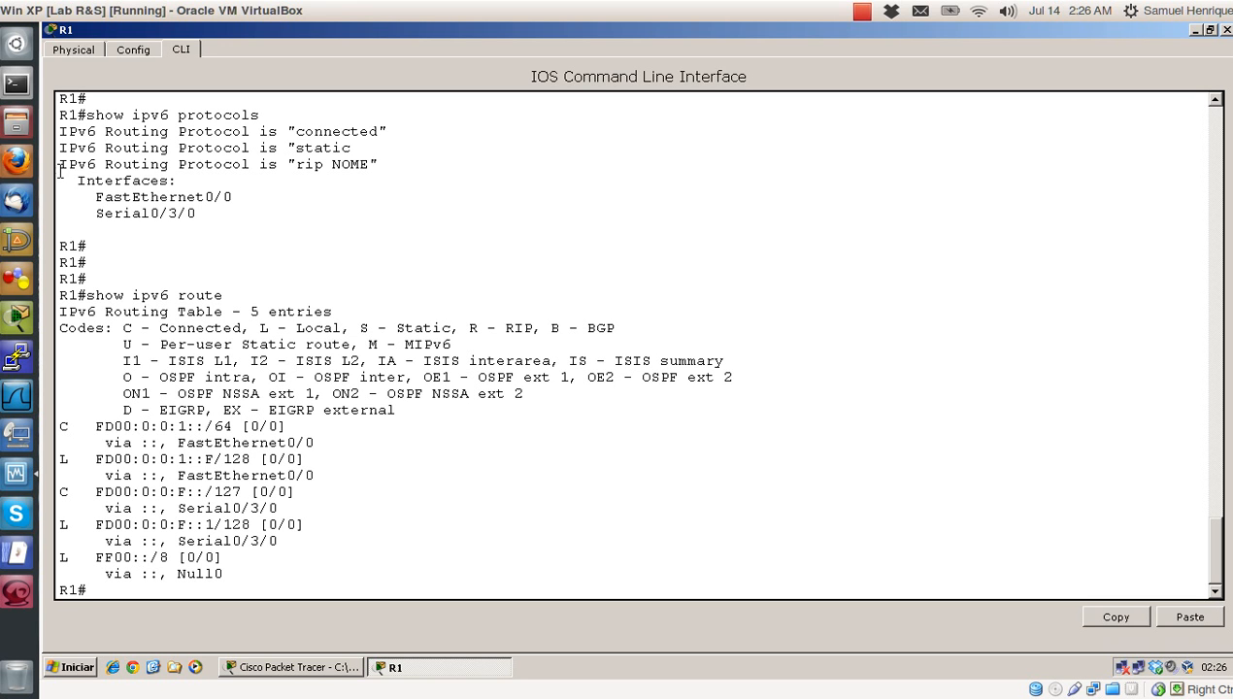
left_click_drag(60, 166, 184, 221)
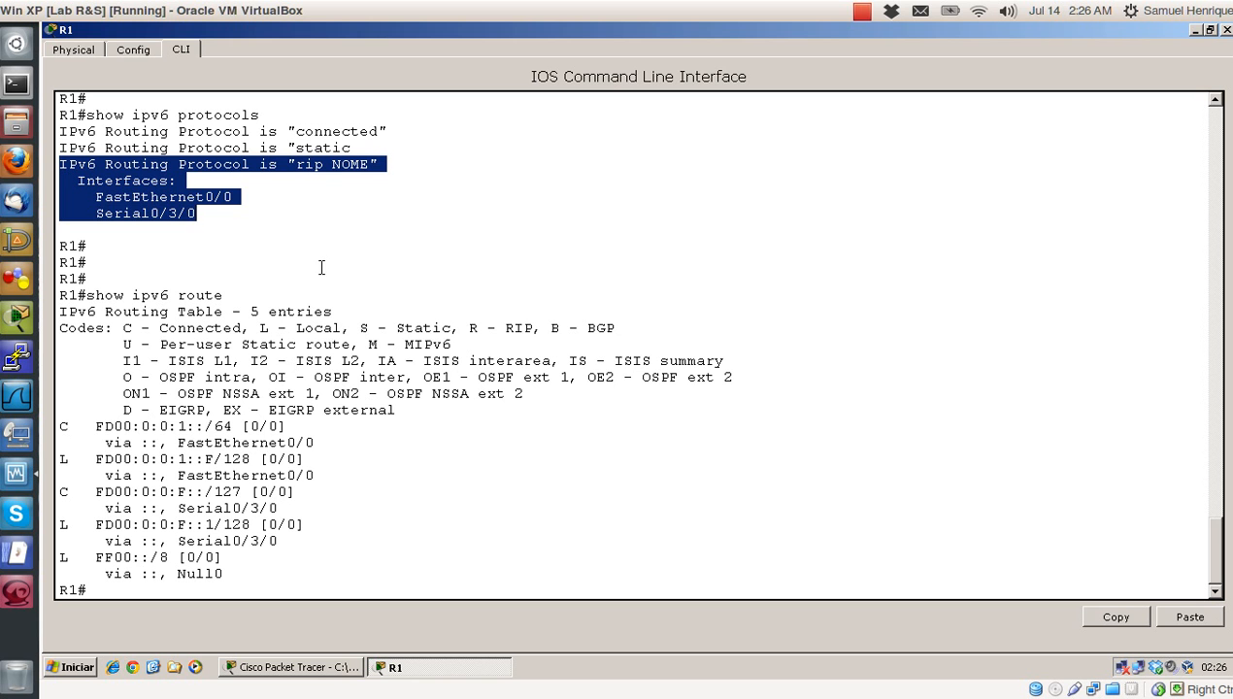
left_click(565, 505)
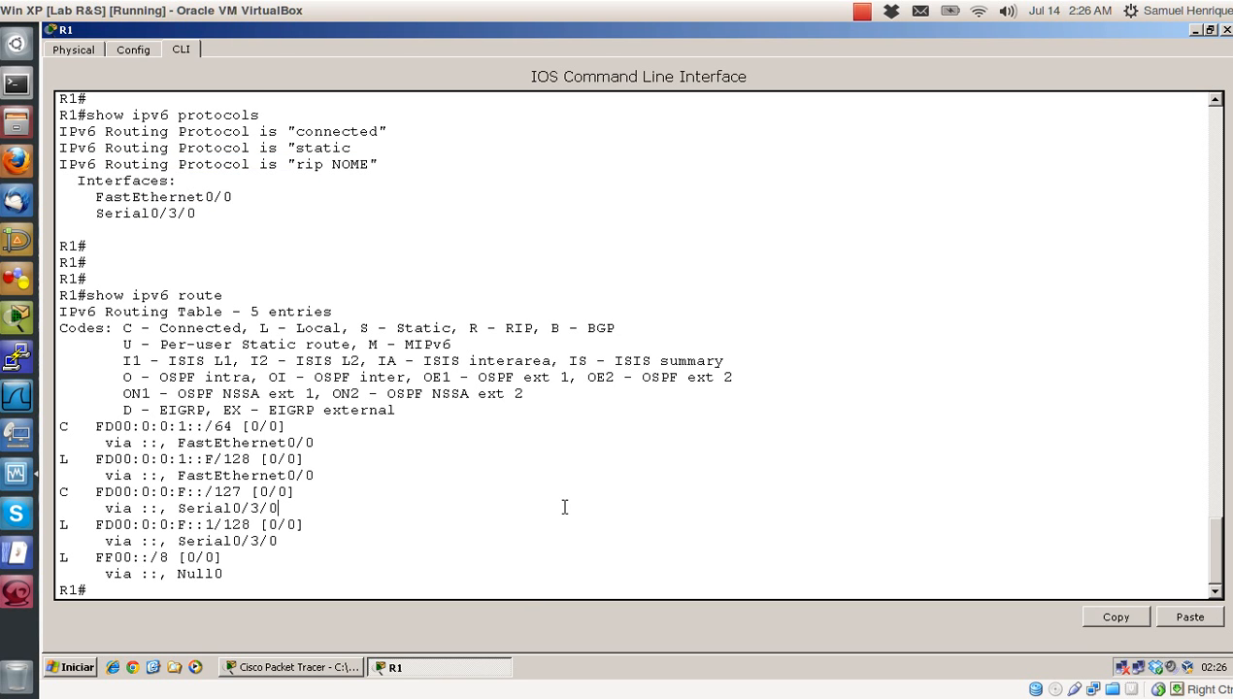
key("Return")
key("Return")
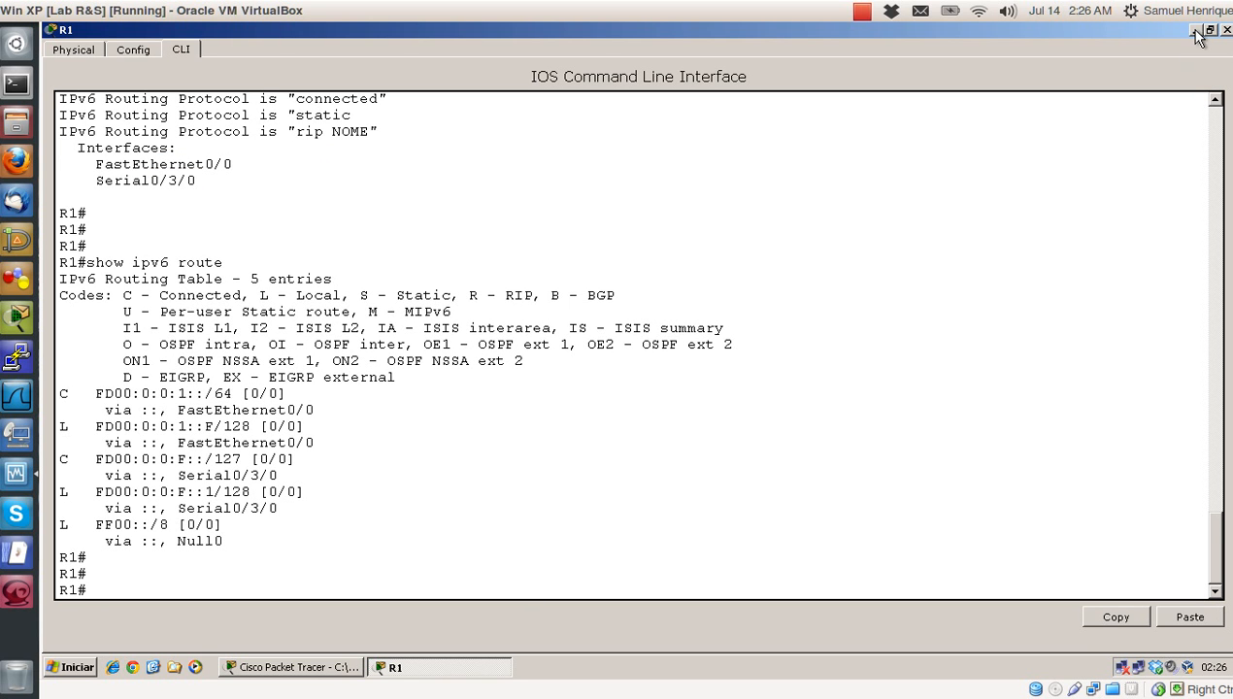
Step: Close R1's console and enter global configuration mode on R2's command line
left_click(1226, 31)
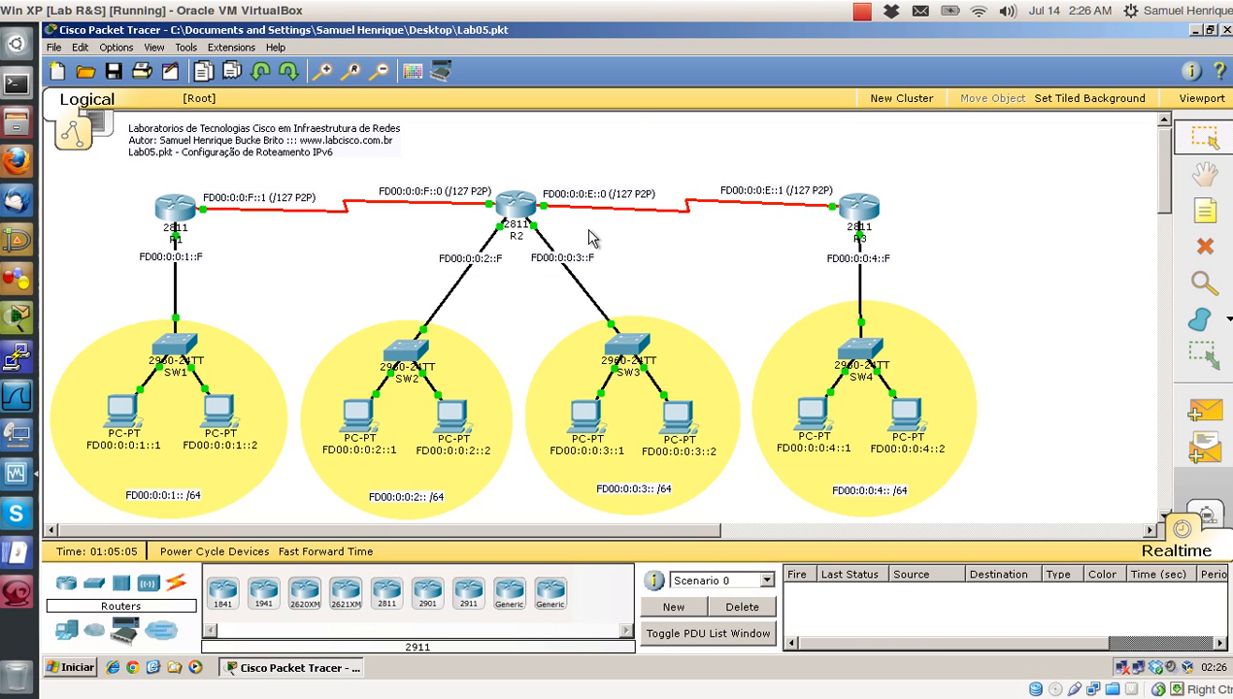
left_click(512, 209)
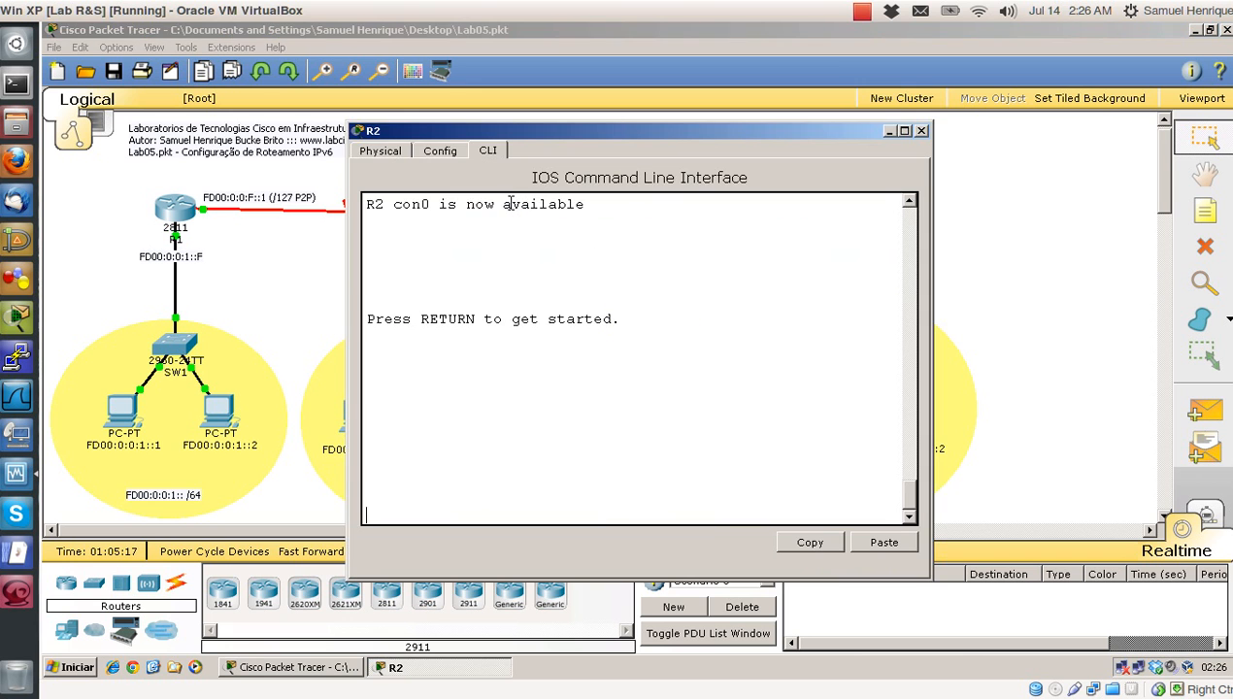
left_click(905, 131)
key("Return")
key("Return")
type("en")
key("Return")
key("Return")
type("conf t")
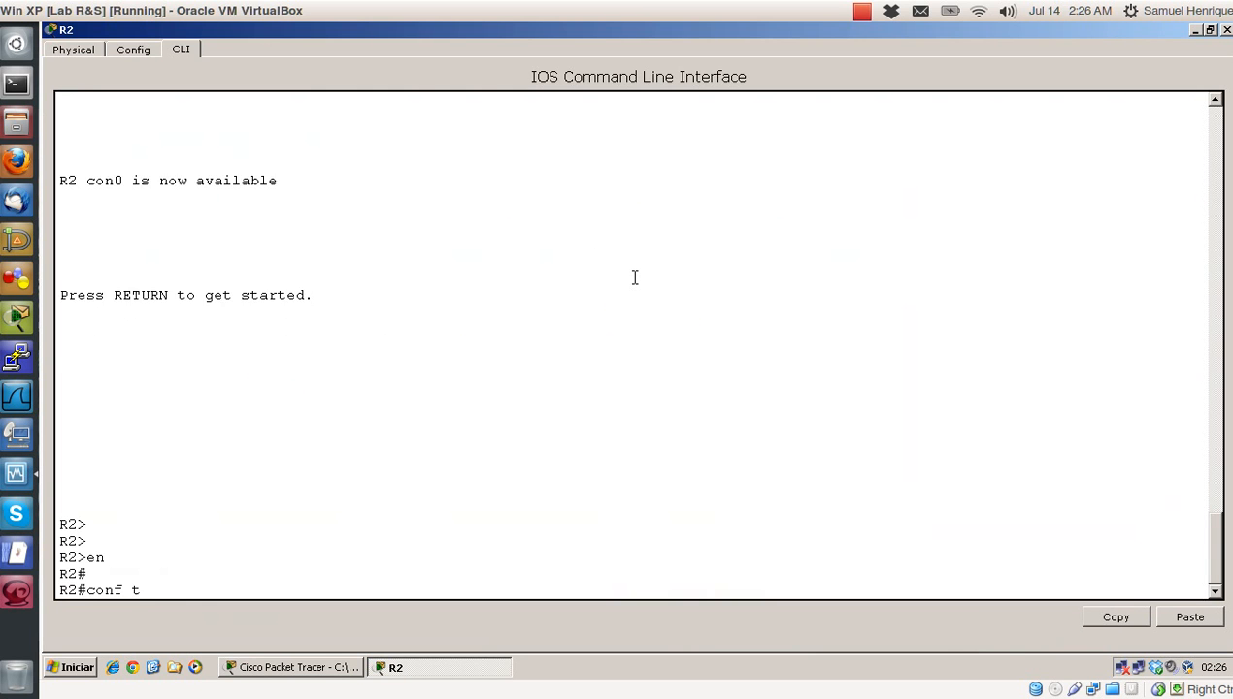
key("Return")
Step: Try to create an IPv6 RIP process named NOME on R2
type("router")
key("BackSpace")
key("BackSpace")
key("BackSpace")
key("BackSpace")
key("BackSpace")
key("BackSpace")
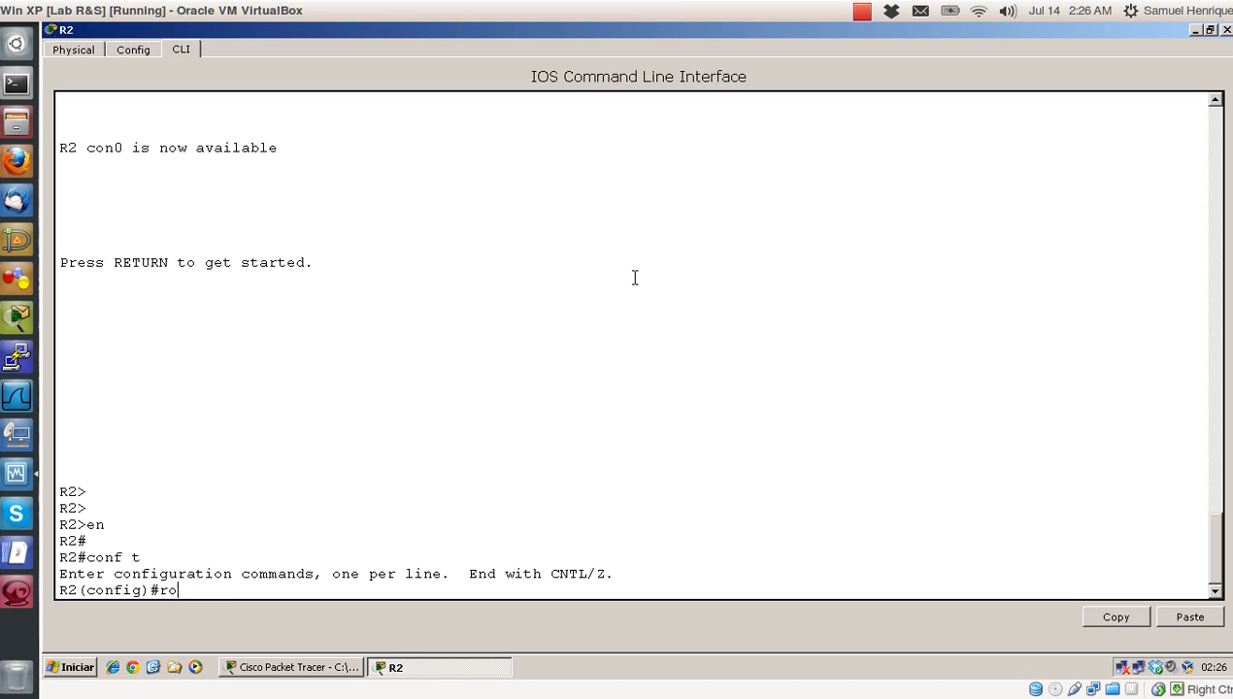
type("ipv6 router rip NOME")
key("Return")
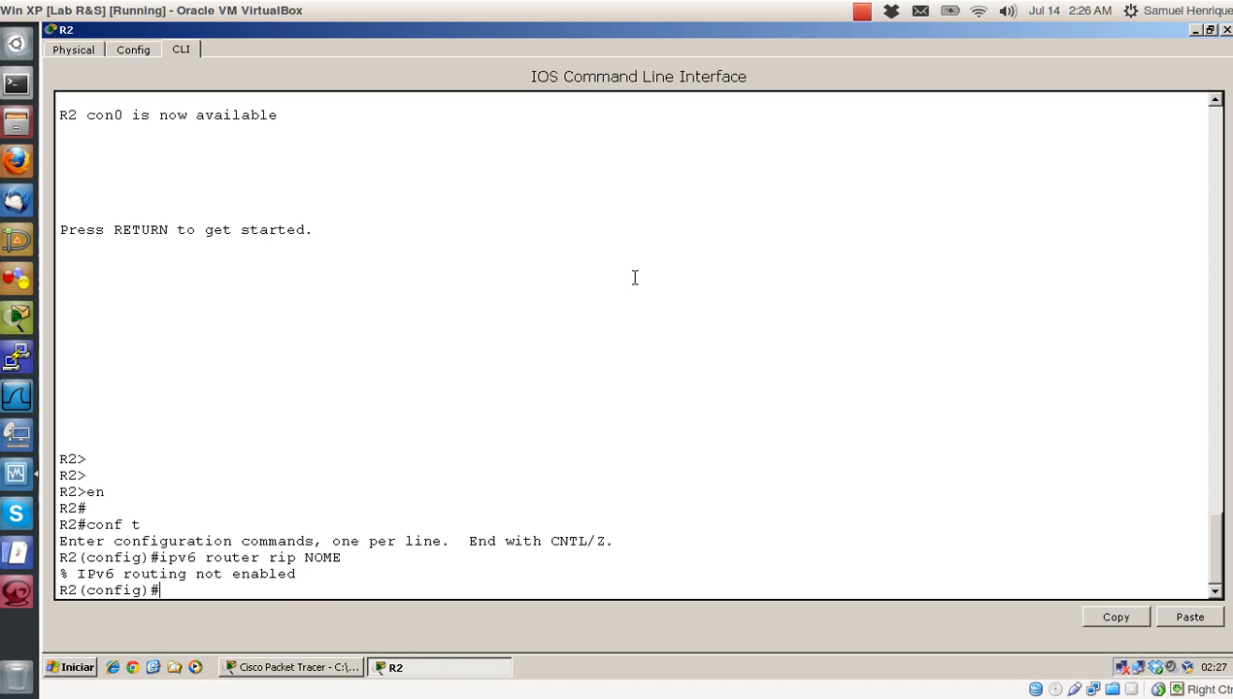
key("Return")
Step: Enable IPv6 unicast routing on R2
type("ipv6 unicst")
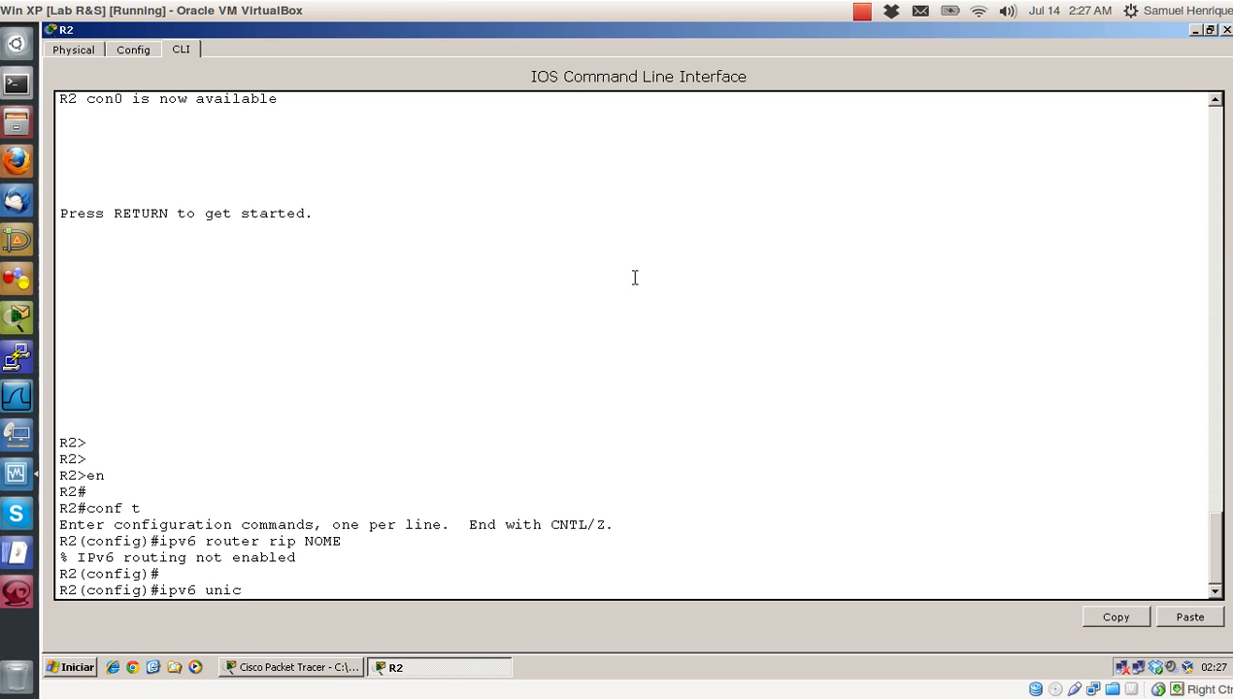
key("BackSpace")
key("BackSpace")
type("ast-route")
key("Return")
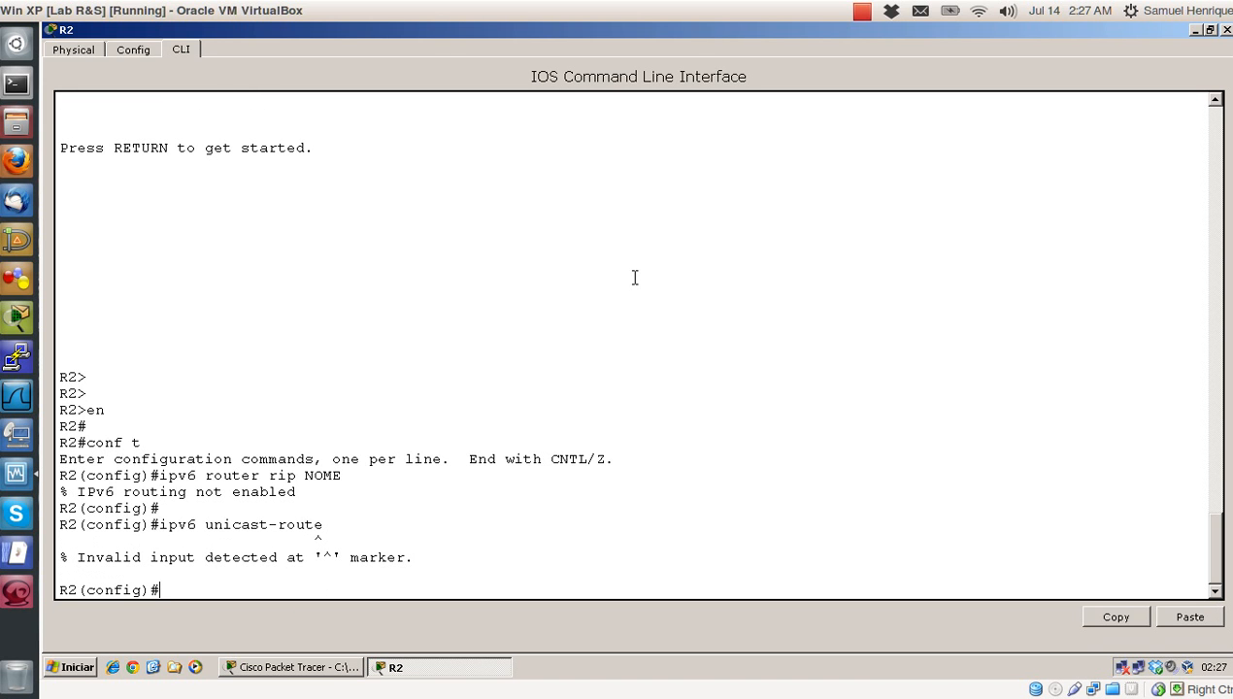
key("Up")
key("BackSpace")
type("ing")
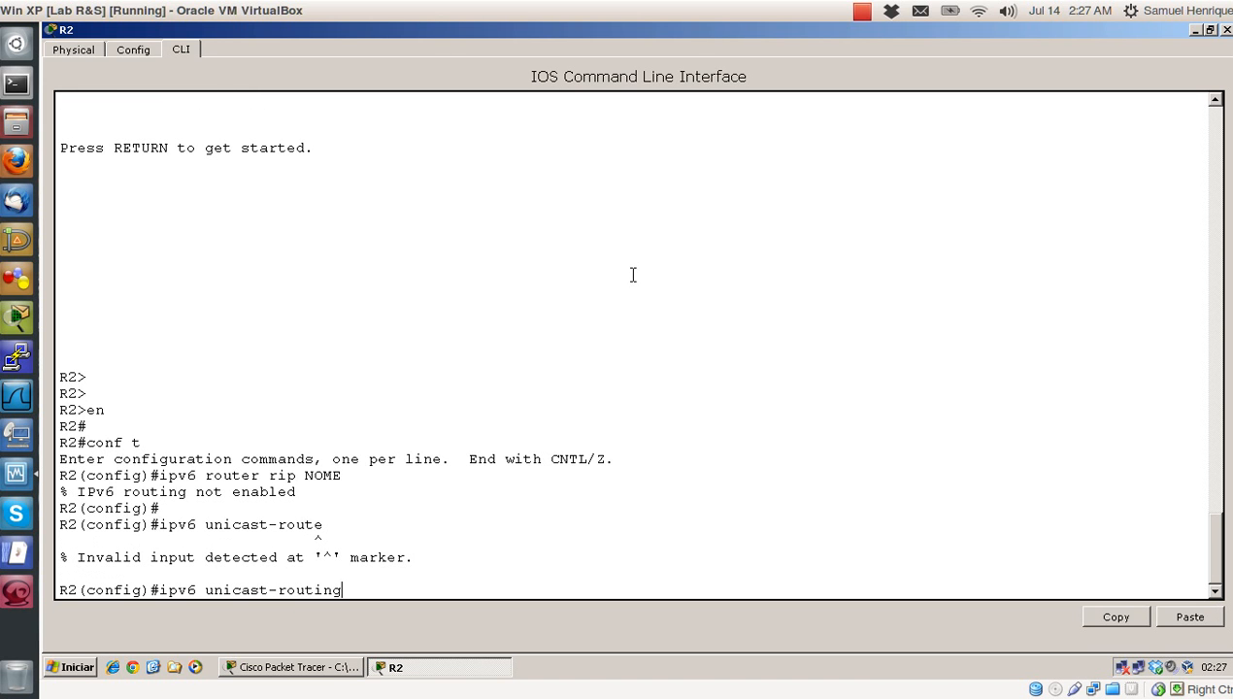
key("Return")
left_click_drag(345, 579, 159, 574)
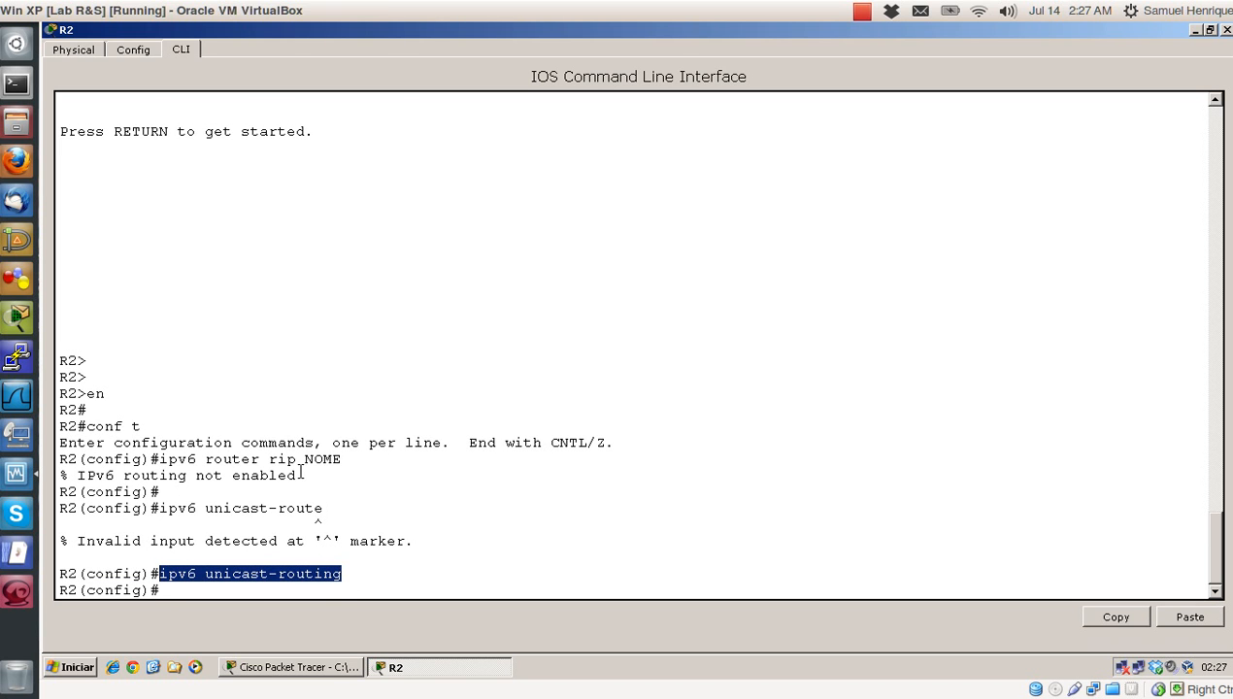
left_click(529, 514)
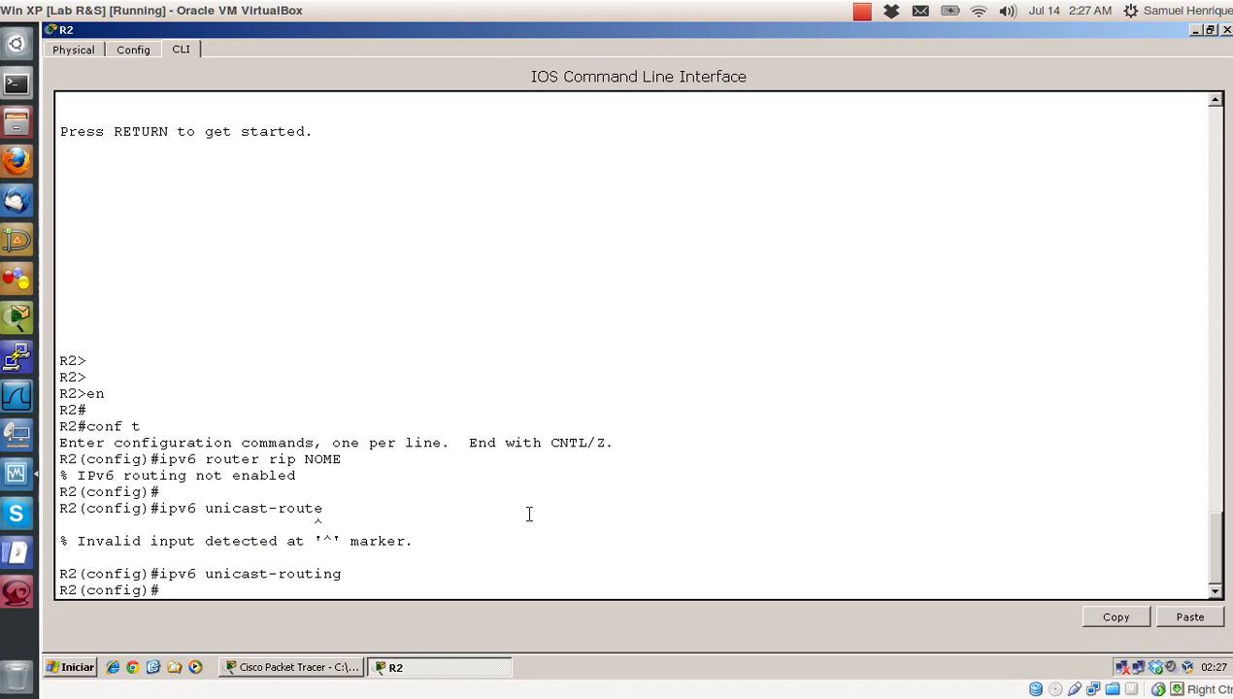
key("Return")
key("Return")
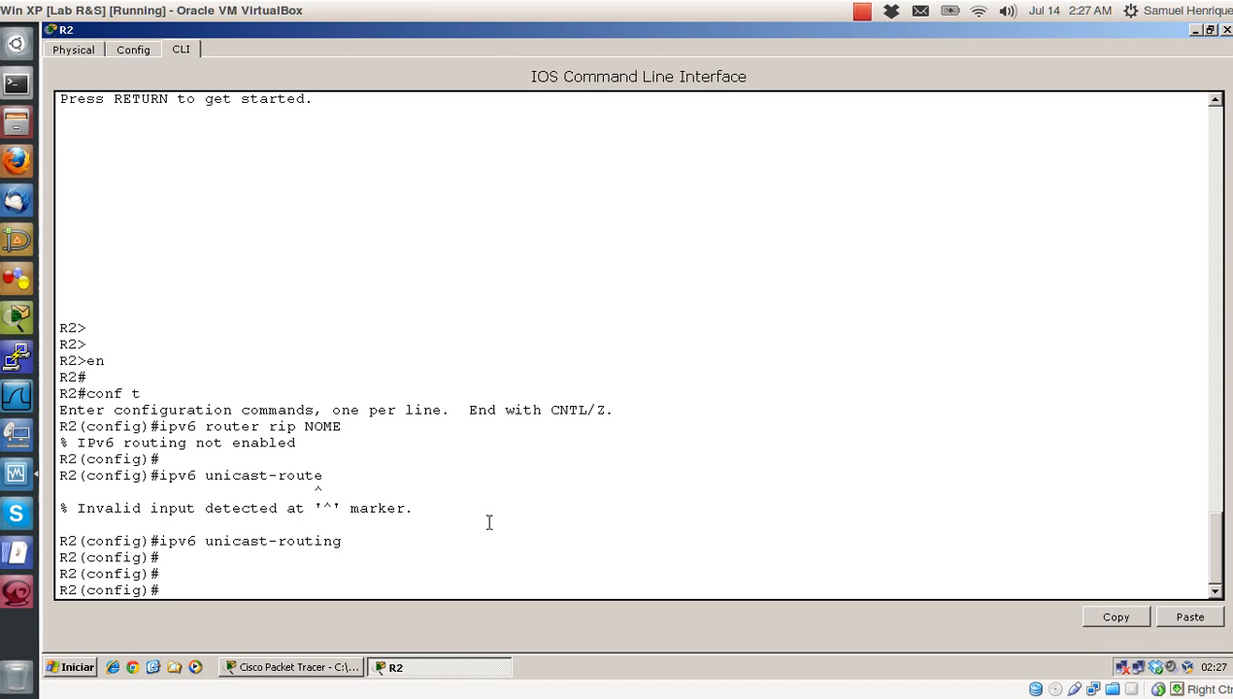
Step: Create the IPv6 RIP process NOME on R2 and return to global configuration mode
type("ipv6 router rip NOME")
key("Return")
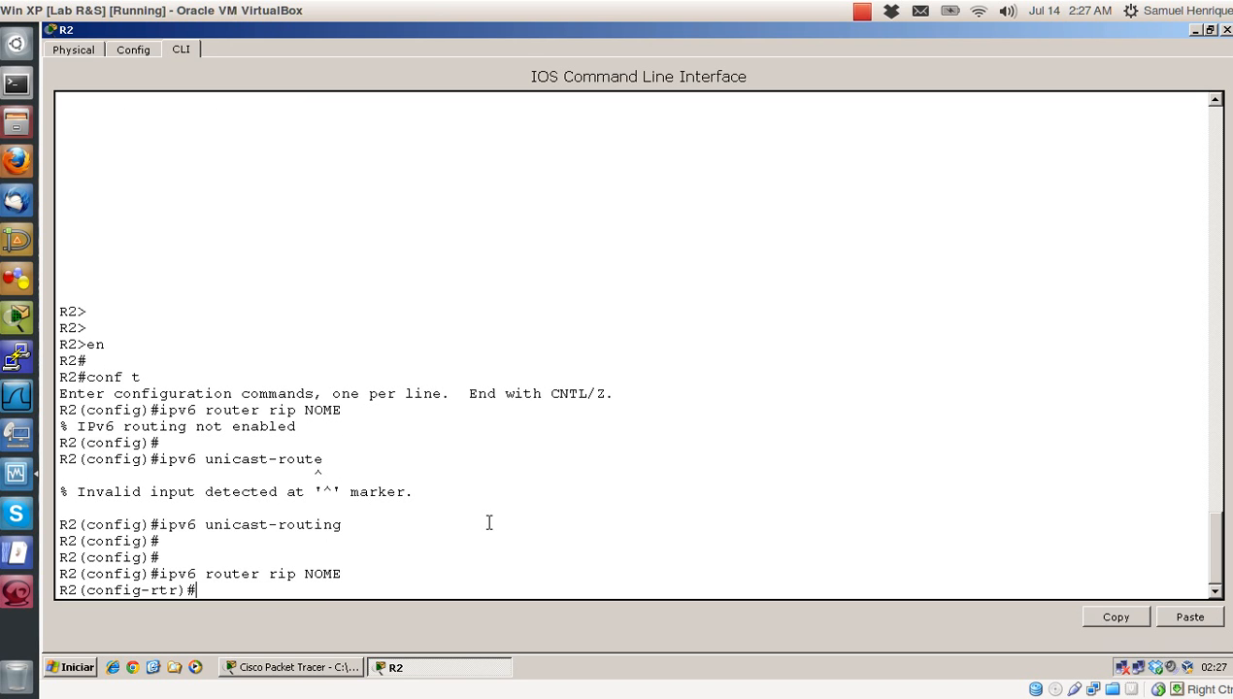
type("exit")
key("Return")
key("Return")
key("Return")
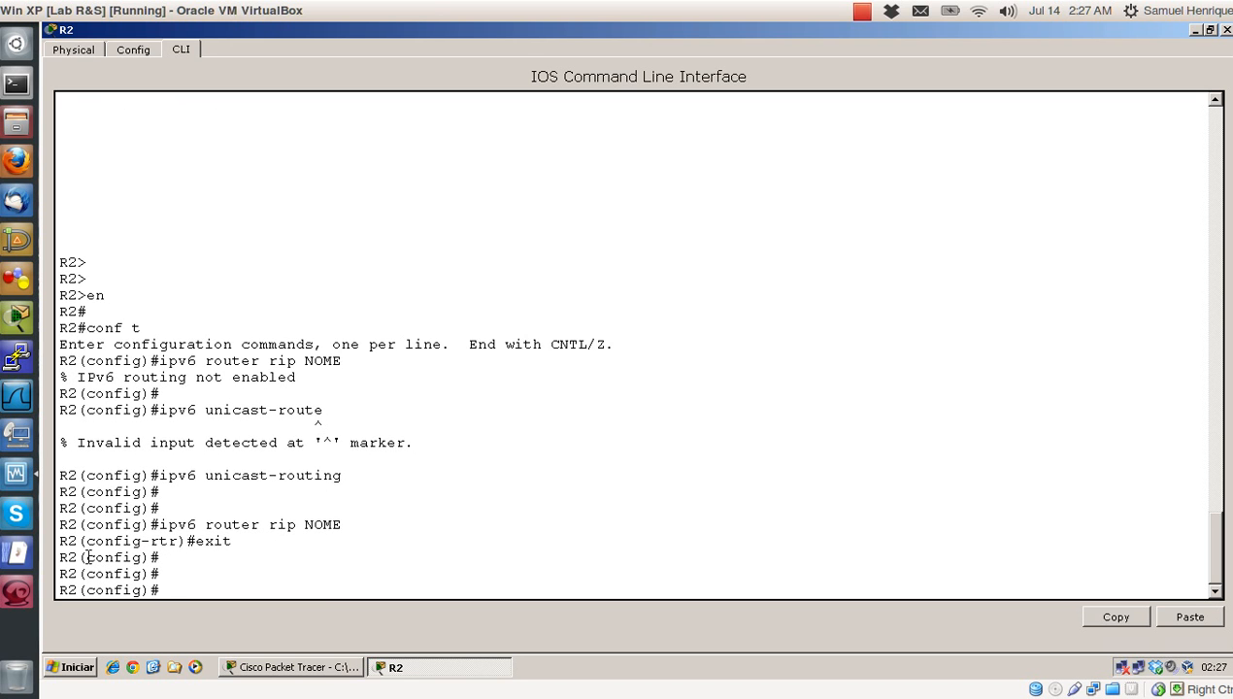
key("Return")
key("Return")
Step: Enable the IPv6 RIP process NOME on R2's FastEthernet interface f0/0
type("int f0/0")
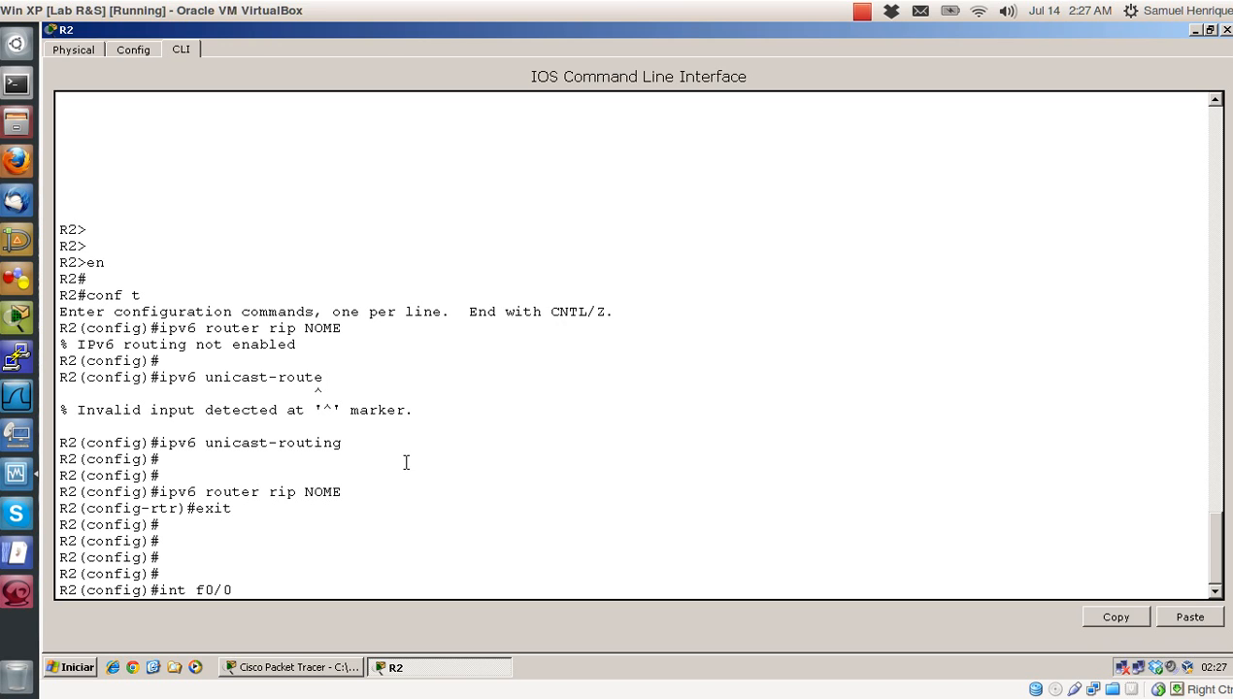
key("Return")
type("ipv6")
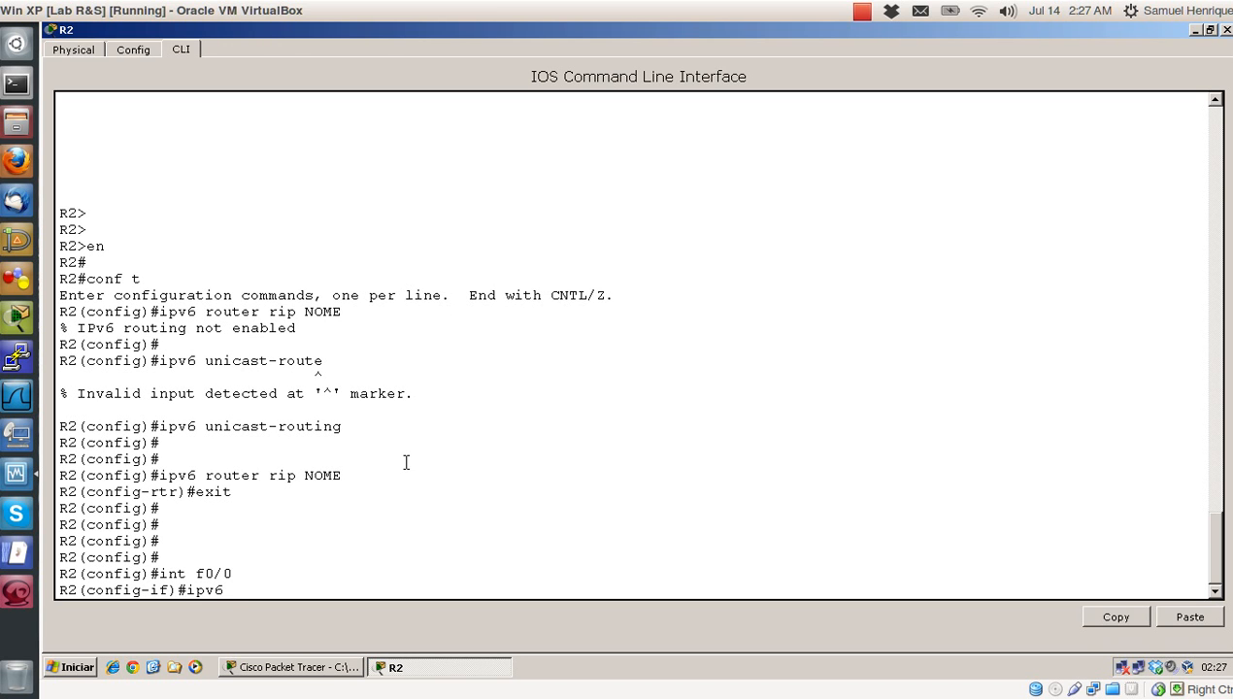
type(" rip NOME enable")
key("Return")
Step: Enable the IPv6 RIP process NOME on R2's FastEthernet interface f0/1
type("int f0/1")
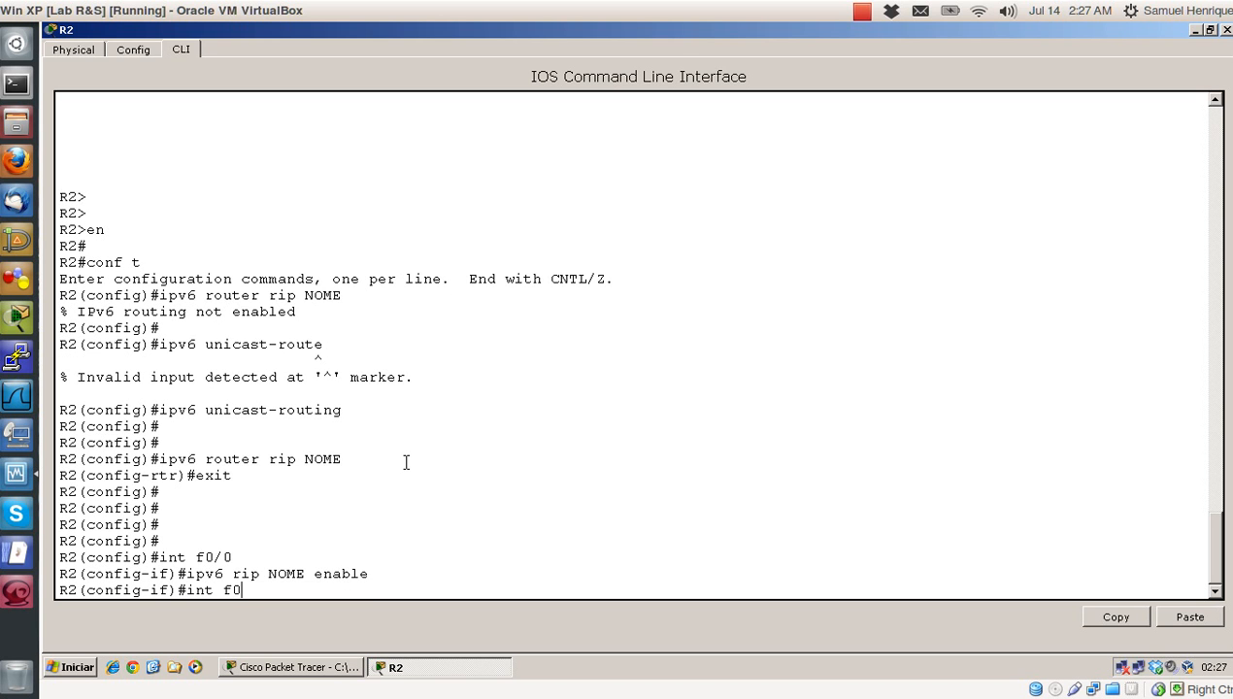
key("Return")
type("ipv6 rip N")
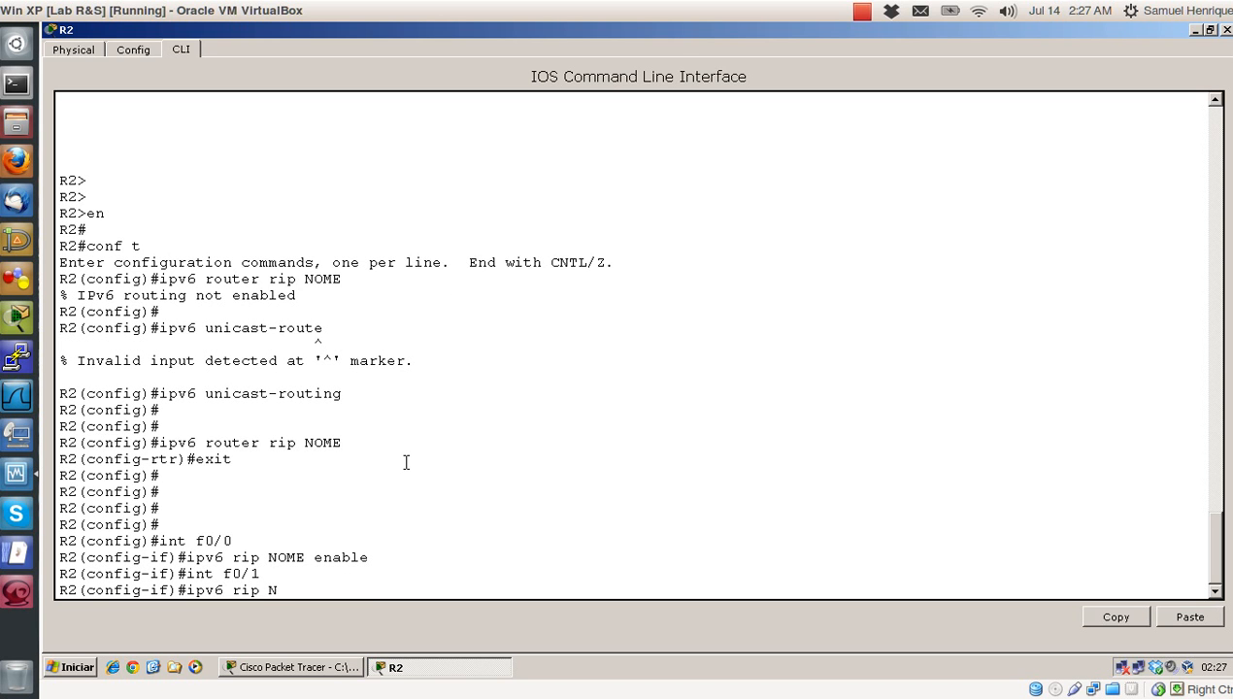
type("OME enable")
key("Return")
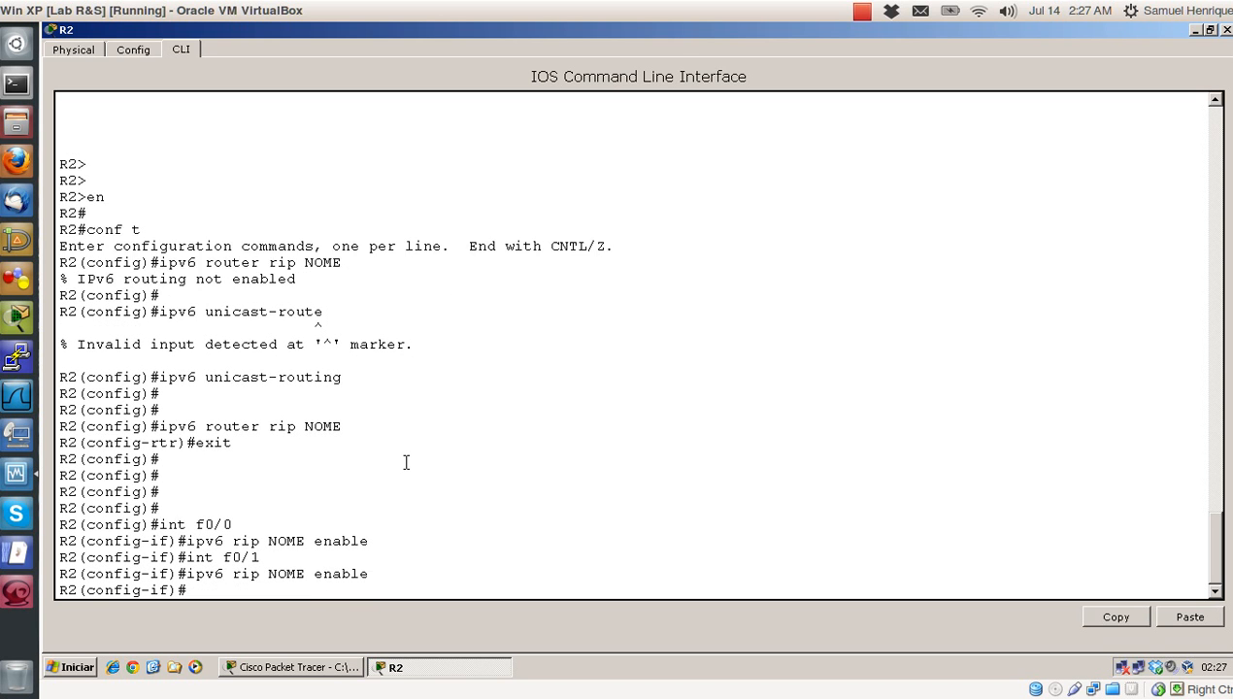
Step: Enable the IPv6 RIP process NOME on R2's serial interface s0/3/0
type("int s0/3/0")
key("Return")
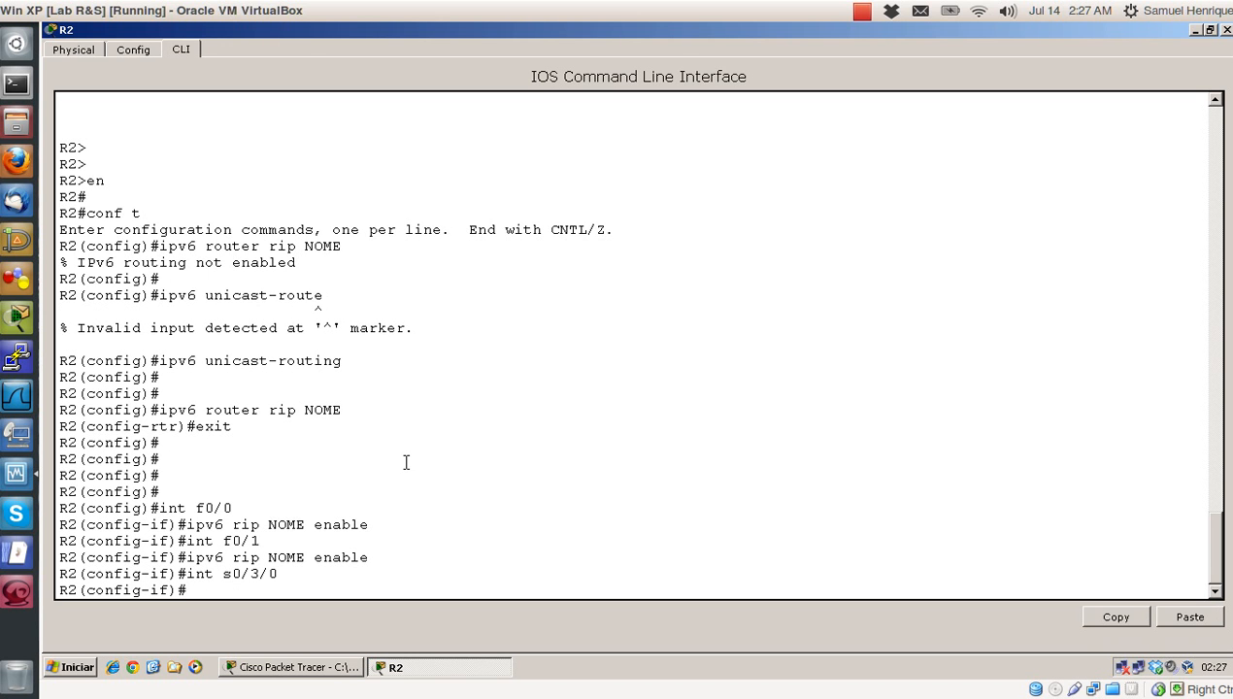
type("ipv6 rip NOME enable")
key("Return")
Step: Enable the IPv6 RIP process NOME on R2's serial interface s0/3/1
type("int s0")
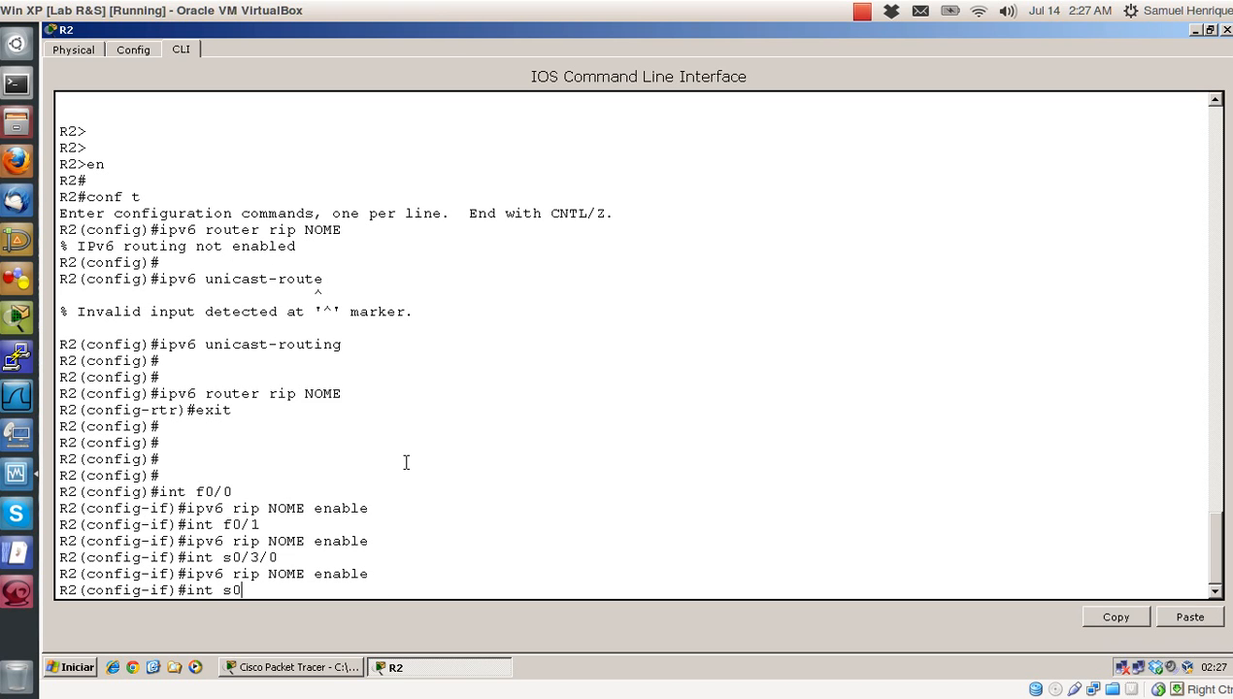
type("/3/1")
key("Return")
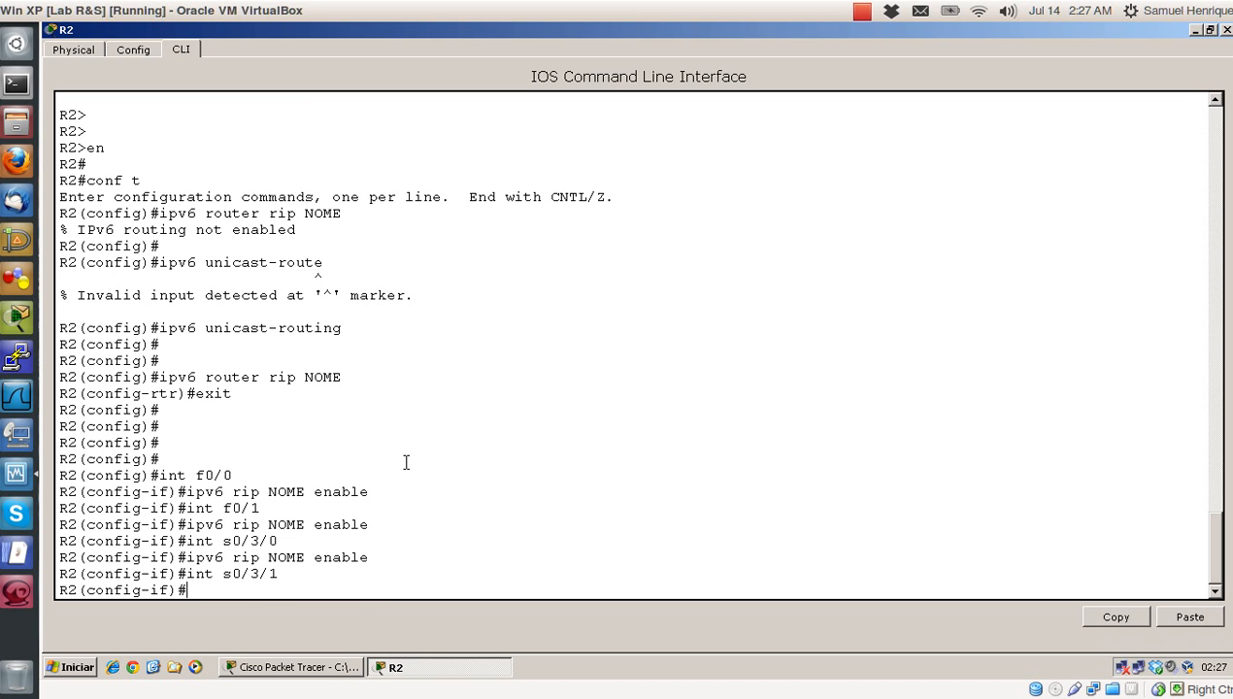
type("ipv6 rip NOME enable")
key("Return")
key("Return")
key("Return")
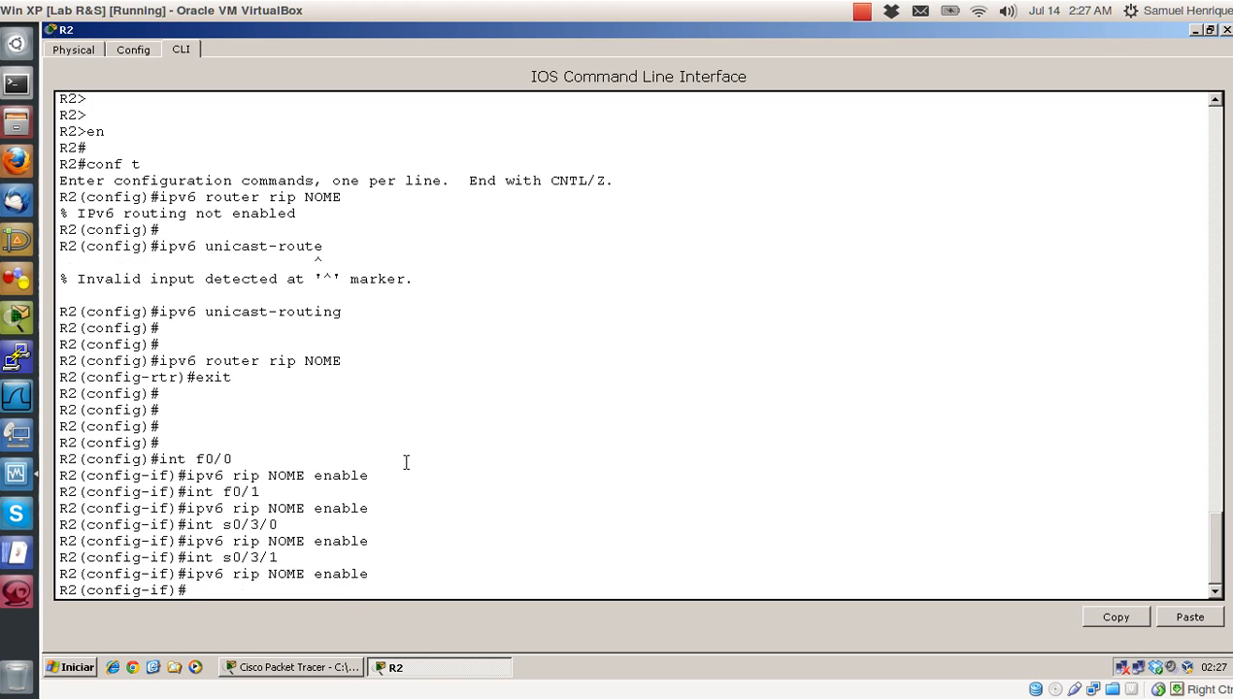
Step: Leave configuration mode on R2 and return to the privileged EXEC prompt
type("end")
key("BackSpace")
key("BackSpace")
key("BackSpace")
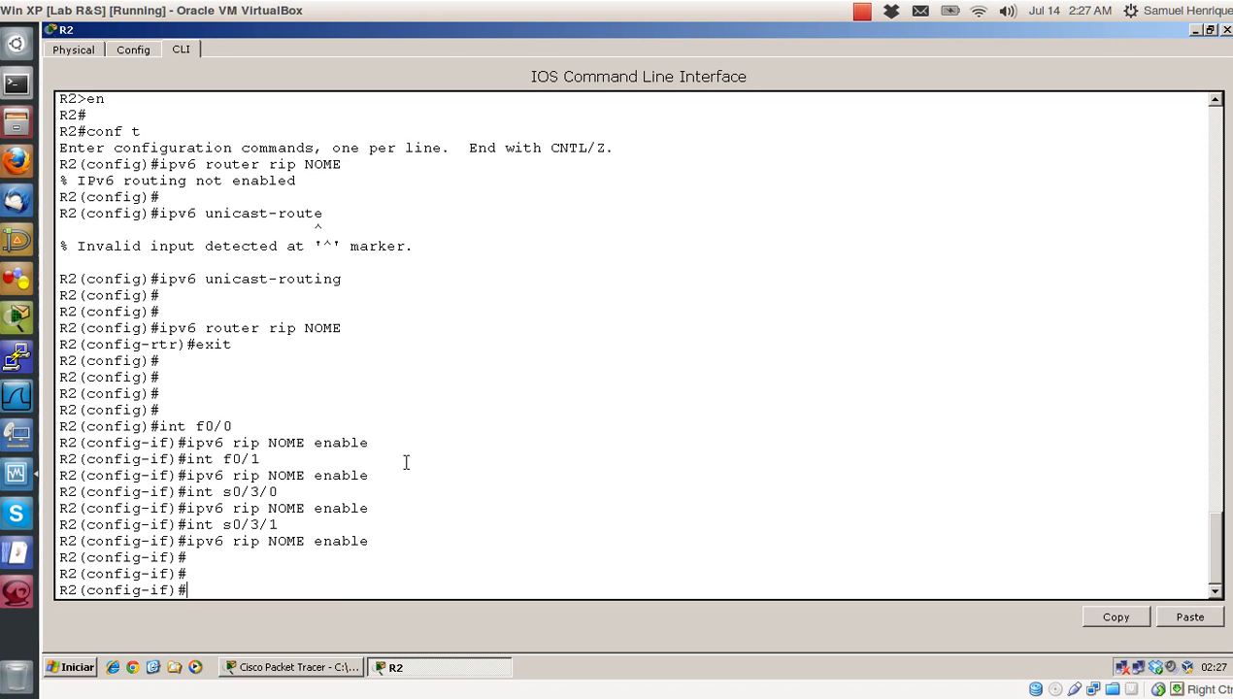
type("end")
key("Return")
key("Return")
key("Return")
key("Return")
key("Return")
Step: Show the active IPv6 routing protocols on R2 and review the interfaces listed under rip NOME
type("show")
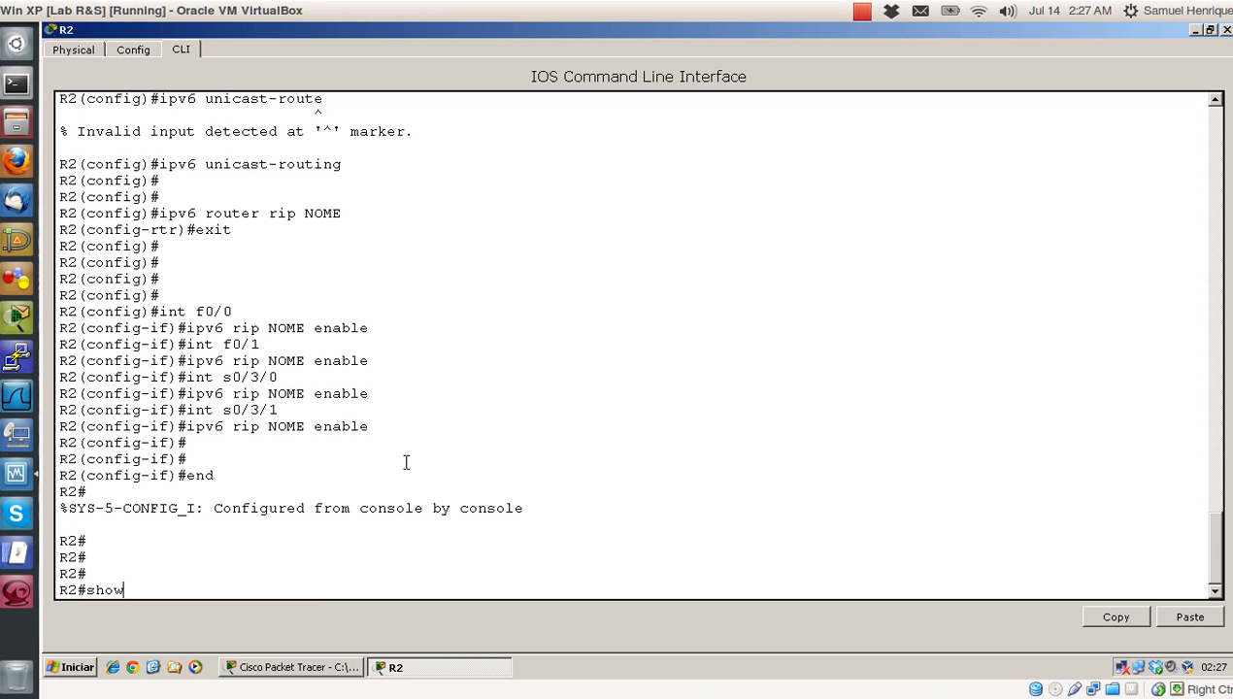
type(" ipv6p")
type("otocols")
key("Return")
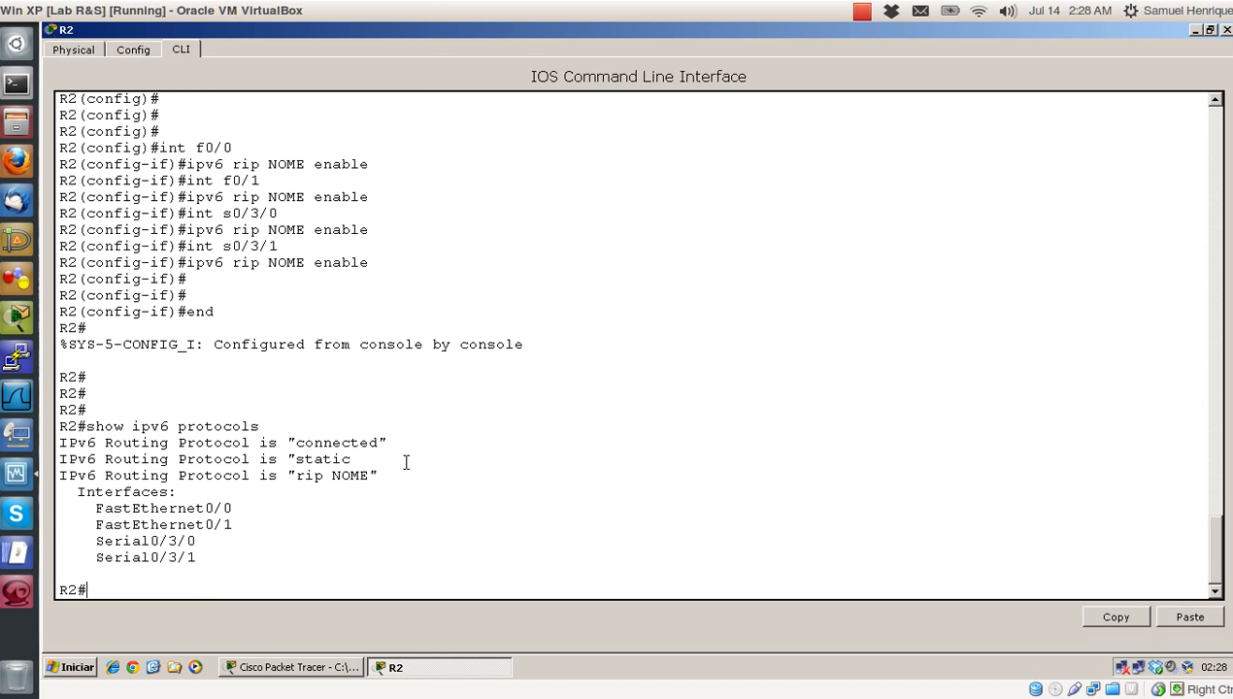
left_click_drag(198, 555, 93, 510)
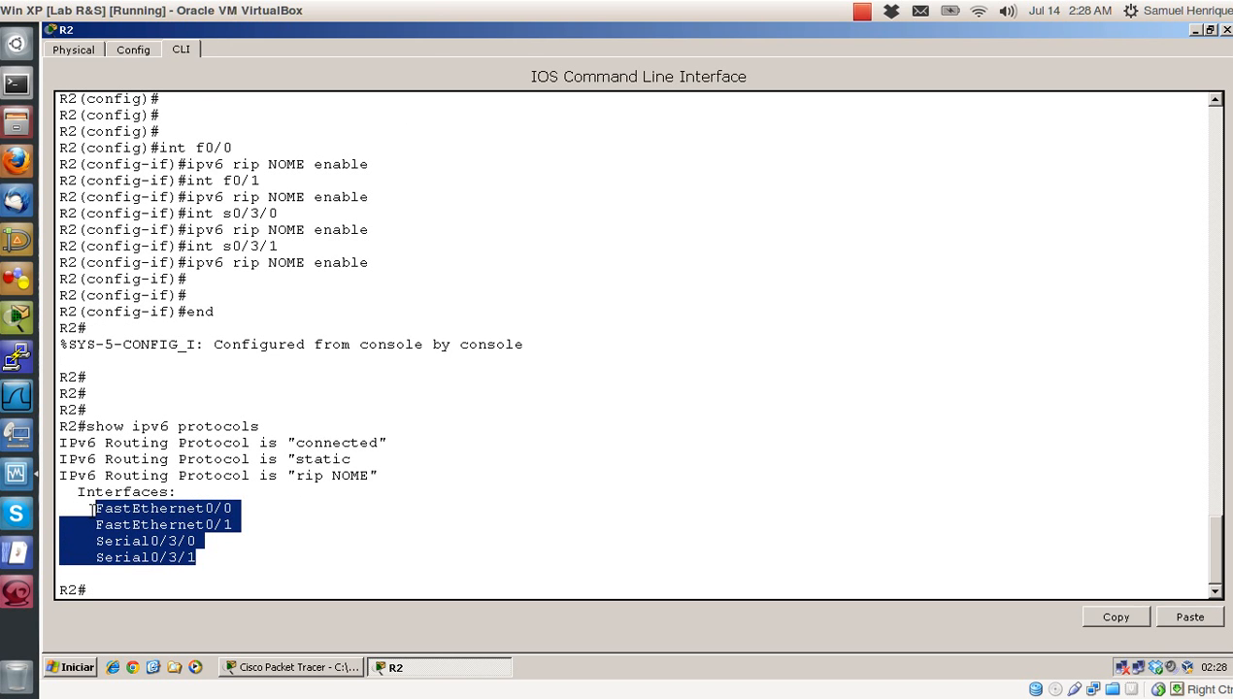
left_click(657, 460)
key("Return")
key("Return")
key("Return")
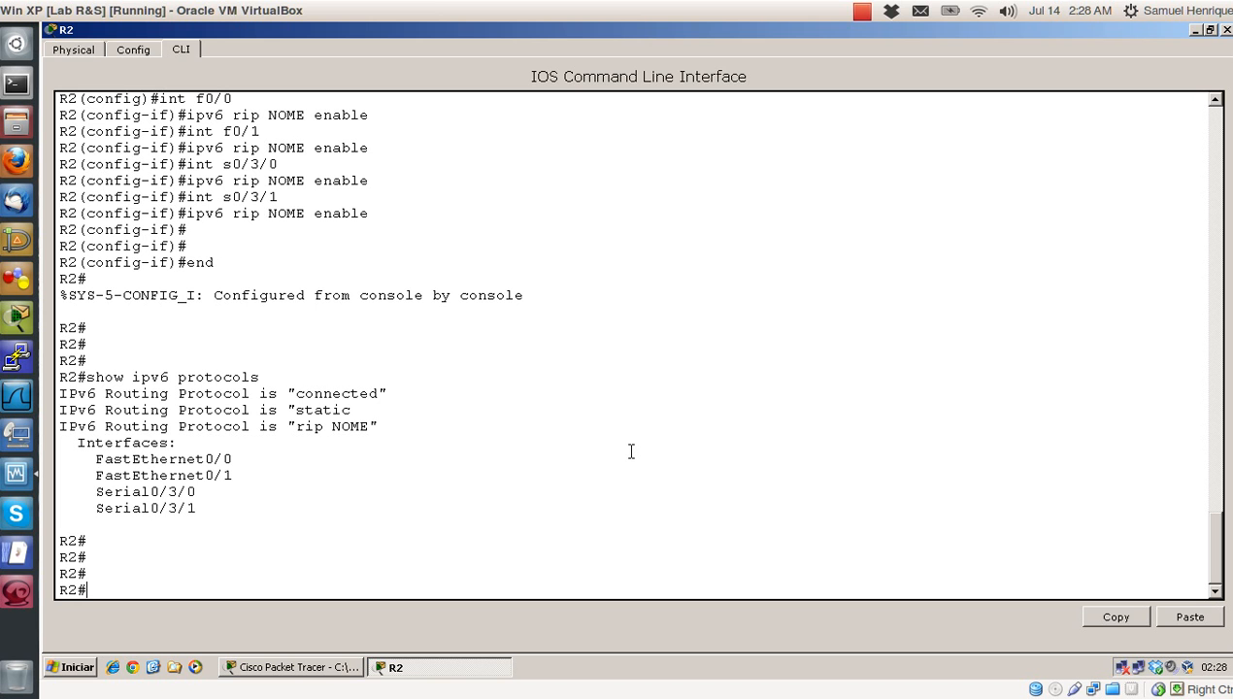
Step: Display R2's complete IPv6 routing table
type("show ipv6 route")
key("Return")
key("Return")
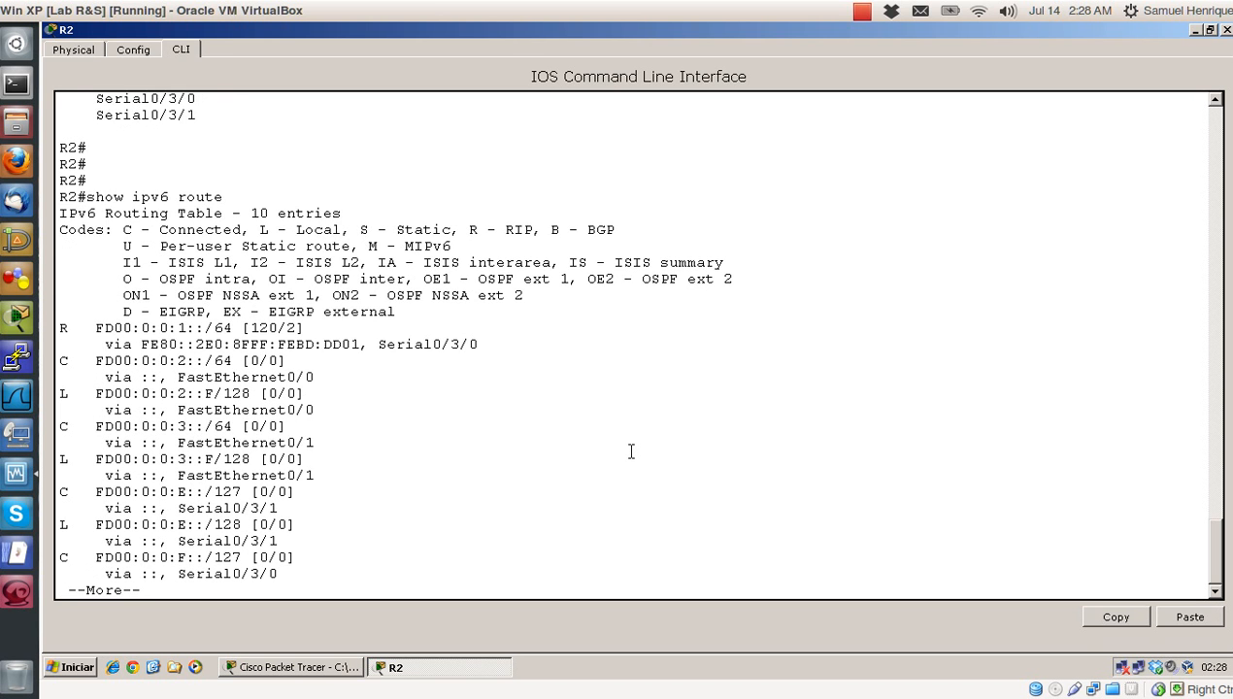
key("space")
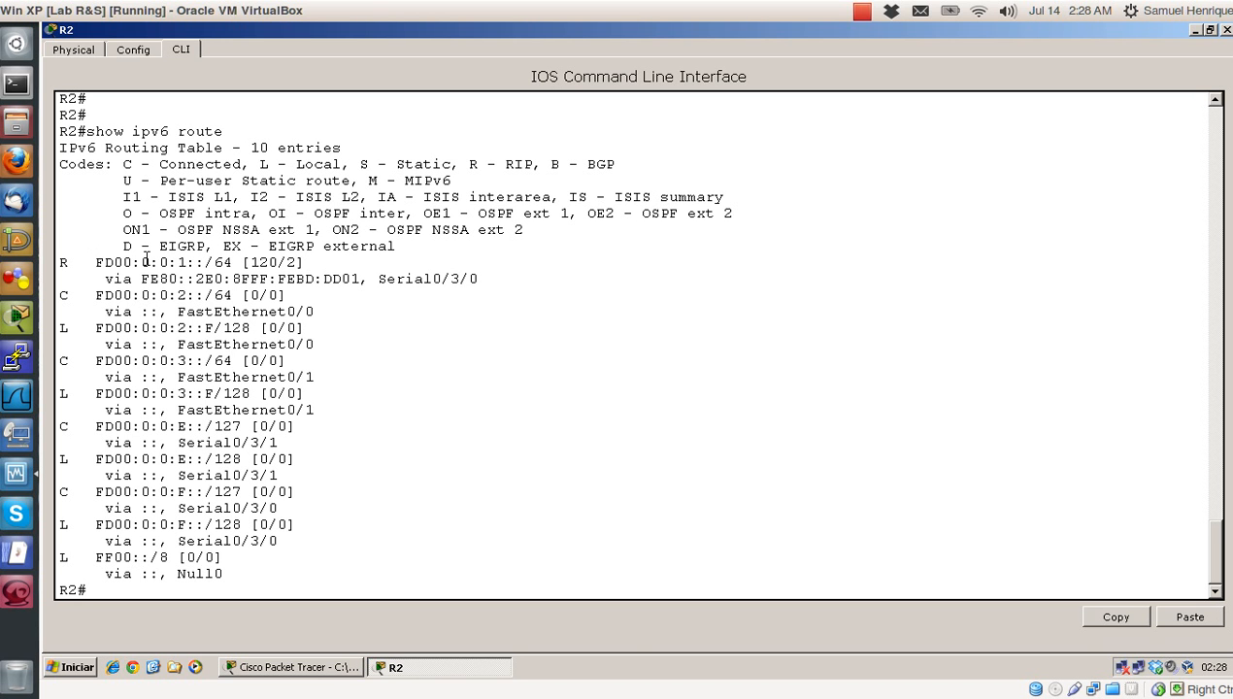
Step: Examine R2's RIP route to FD00:0:0:1::/64 and its next-hop address beside the topology, and close the R2 console
left_click(1210, 30)
left_click_drag(612, 142, 830, 137)
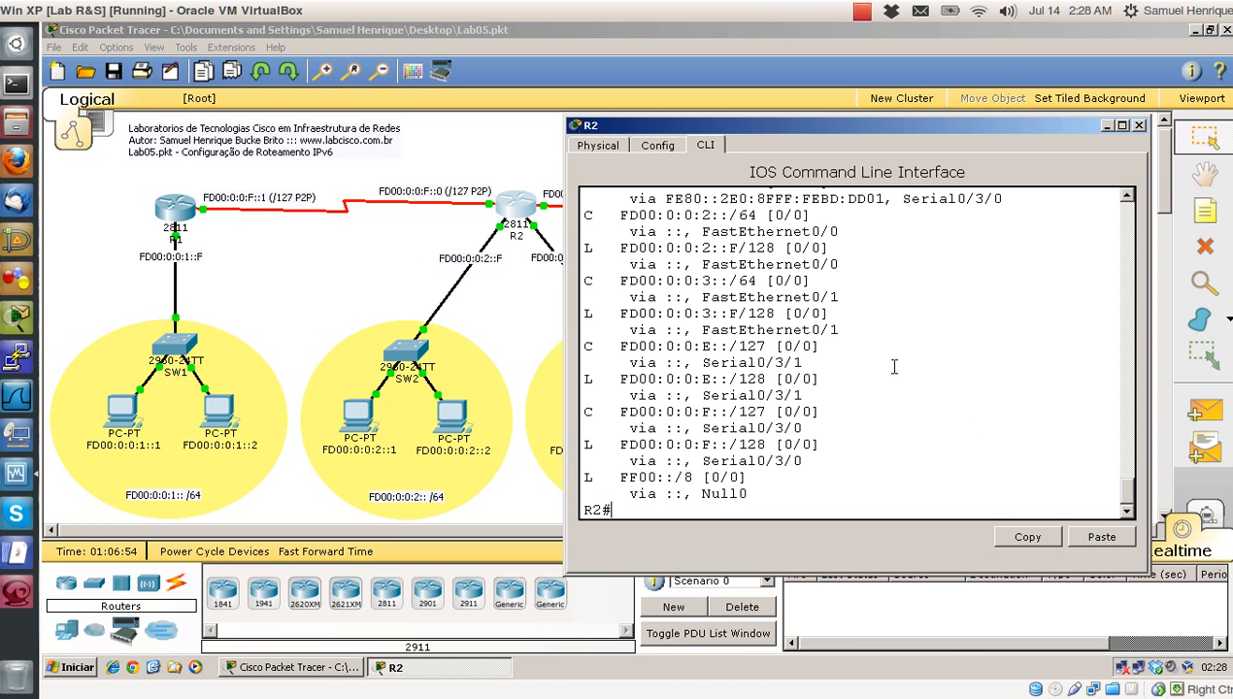
left_click(1126, 199)
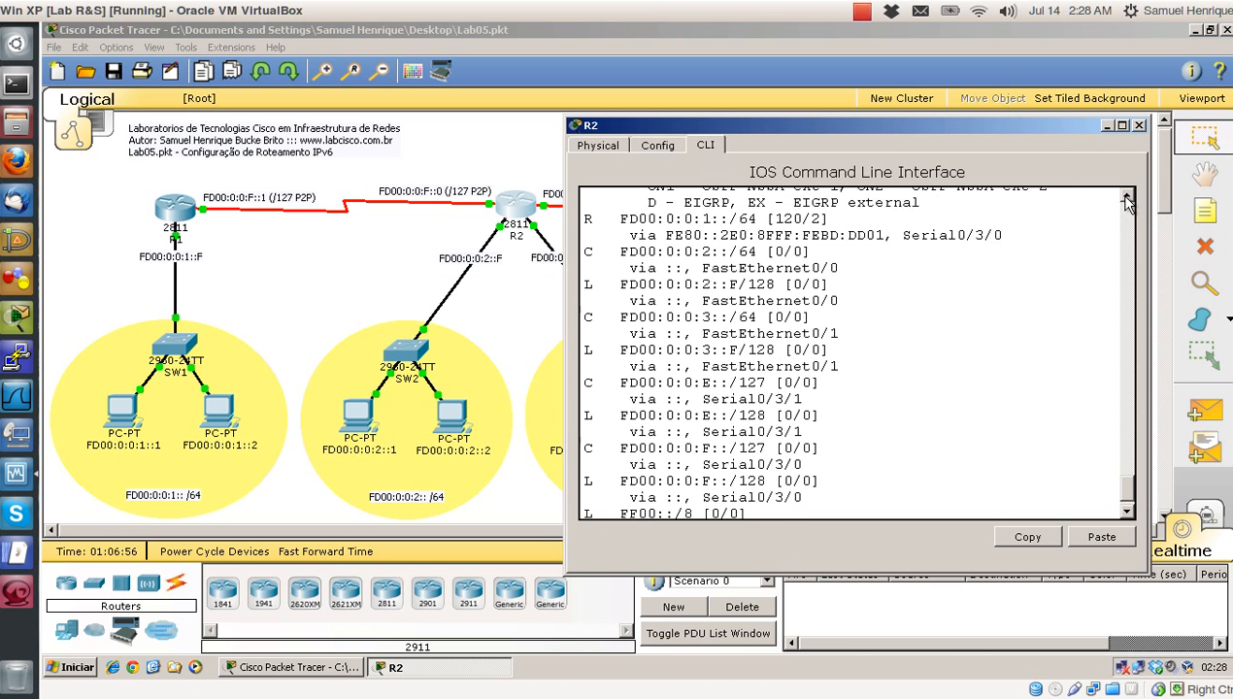
left_click(1126, 199)
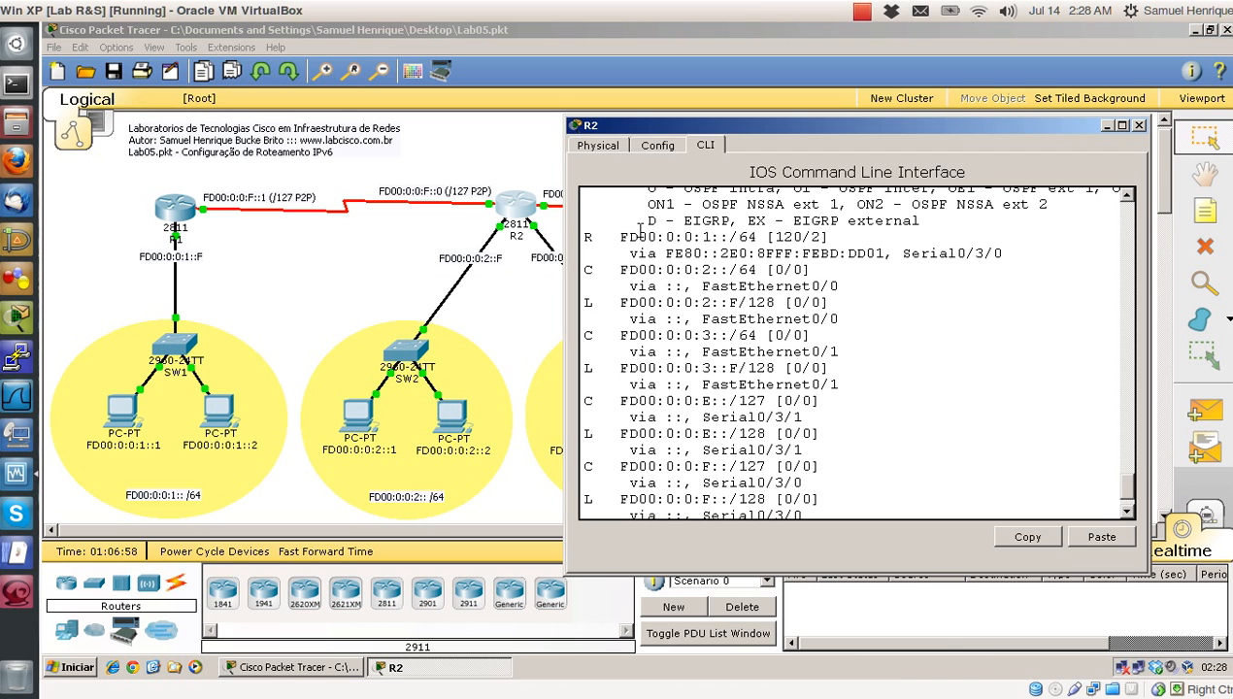
left_click_drag(619, 238, 828, 255)
left_click(774, 236)
left_click_drag(629, 252, 885, 254)
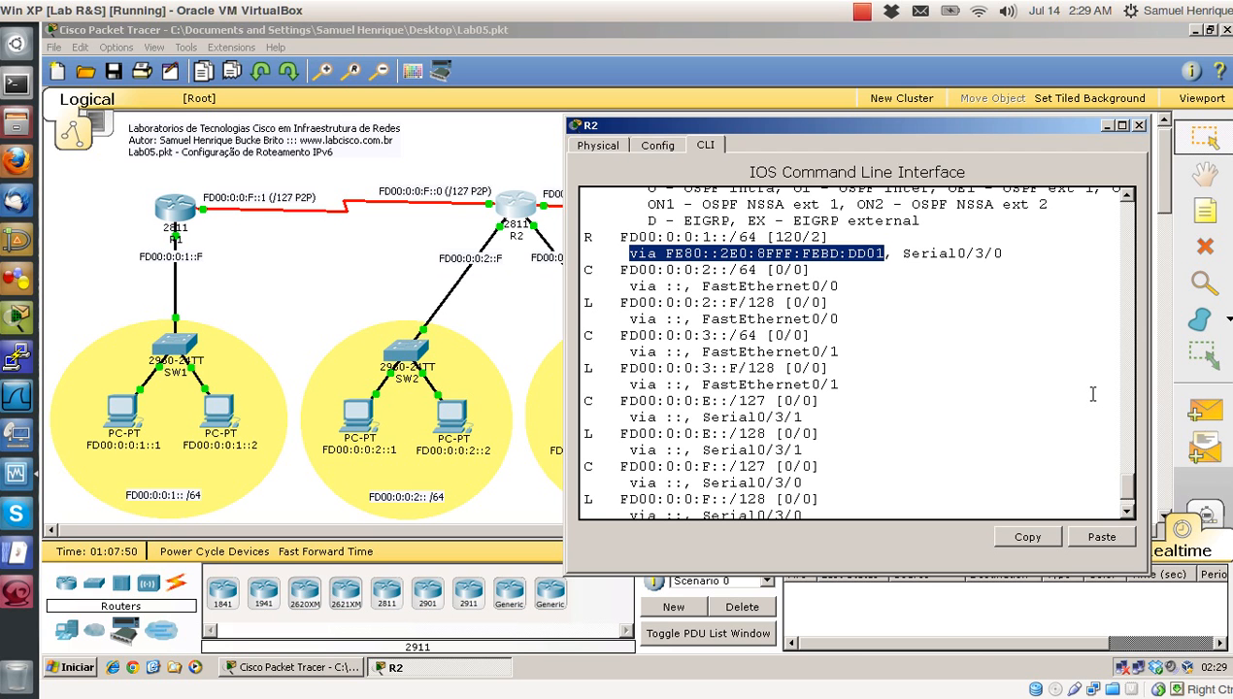
left_click(998, 352)
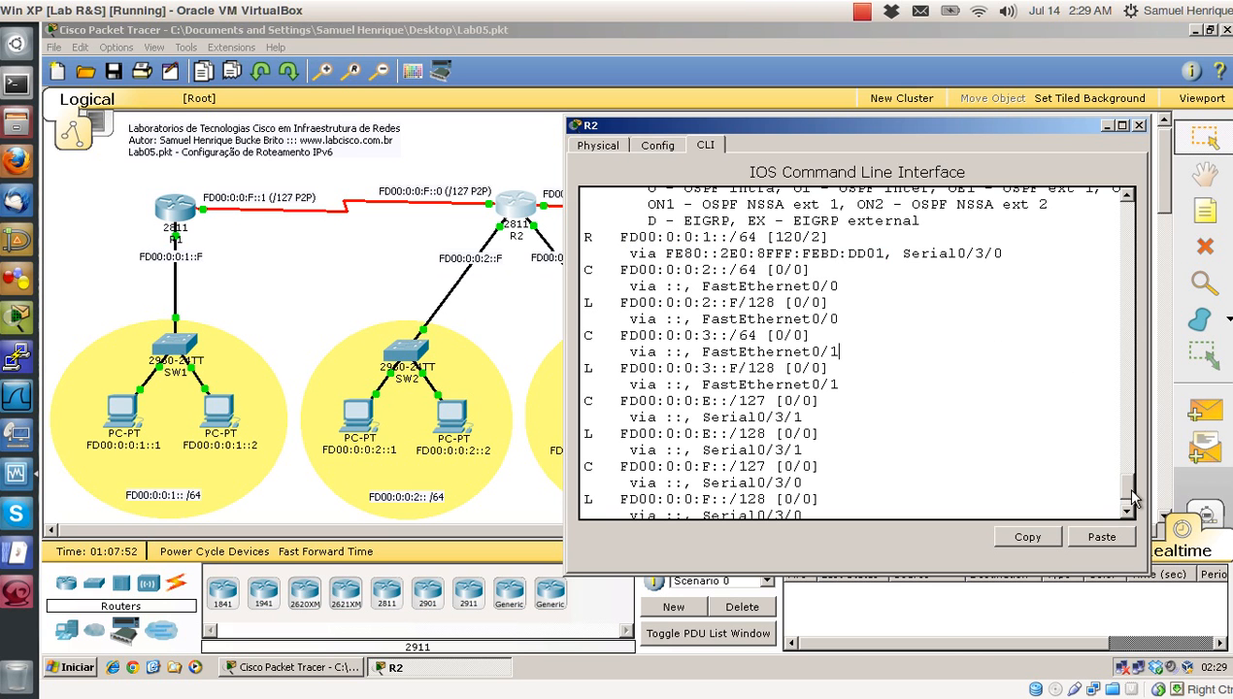
left_click_drag(1131, 488, 1129, 500)
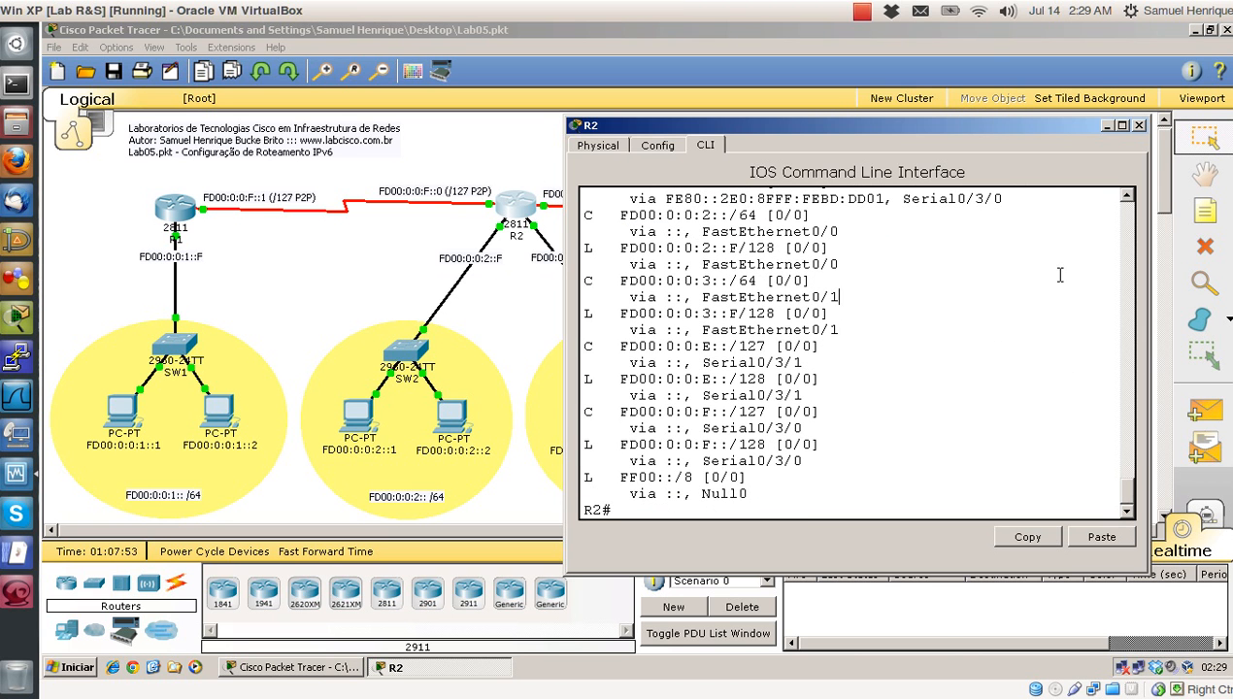
left_click(1139, 127)
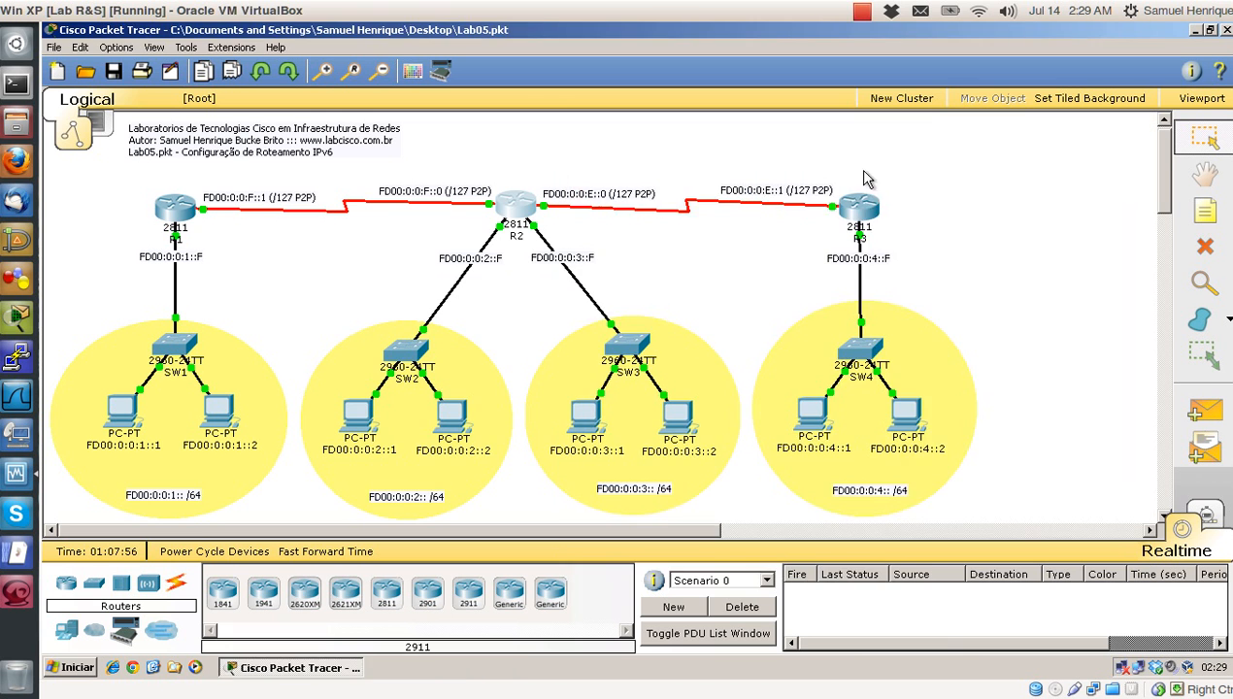
Step: Open router R3's command line and enter global configuration mode
left_click(861, 204)
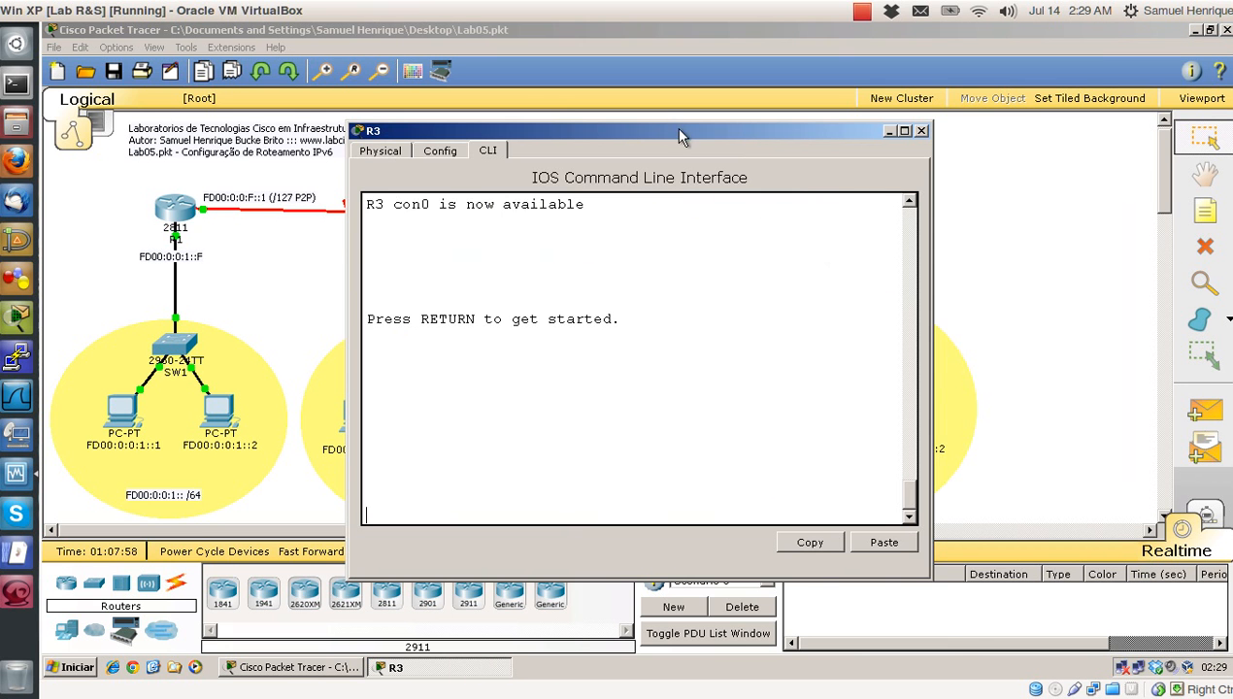
left_click_drag(674, 127, 730, 205)
key("Return")
key("Return")
key("Return")
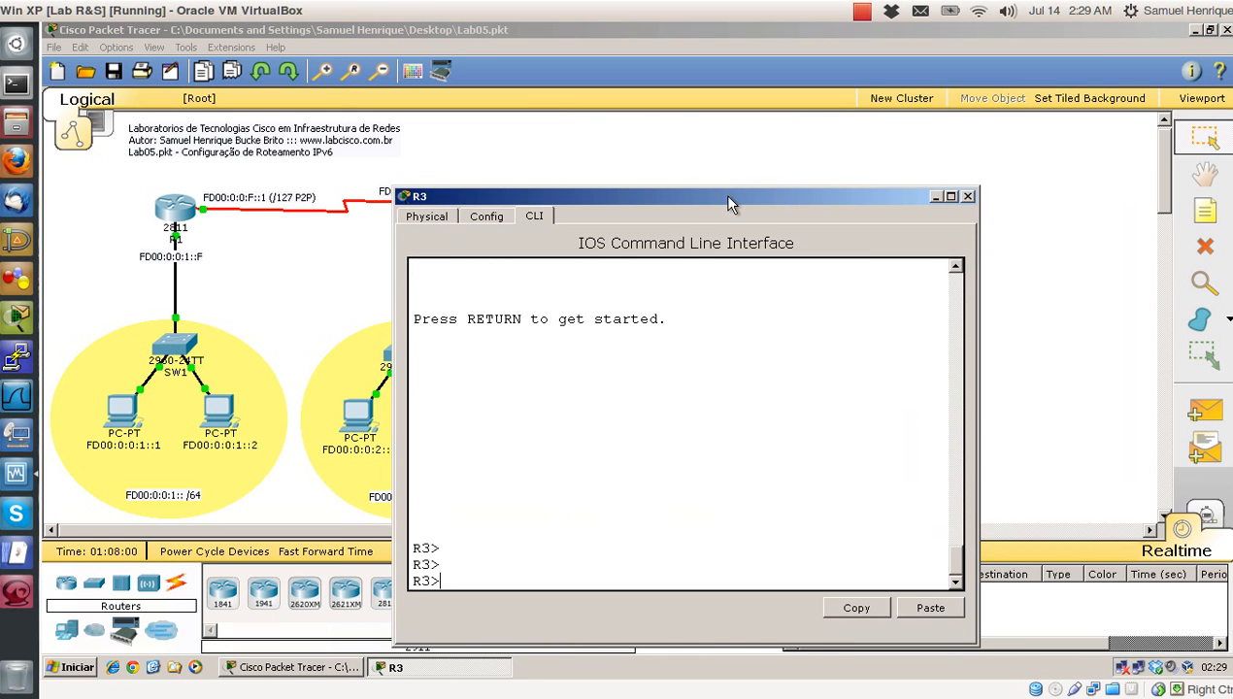
type("en")
key("Return")
type("conf t")
key("Return")
key("Return")
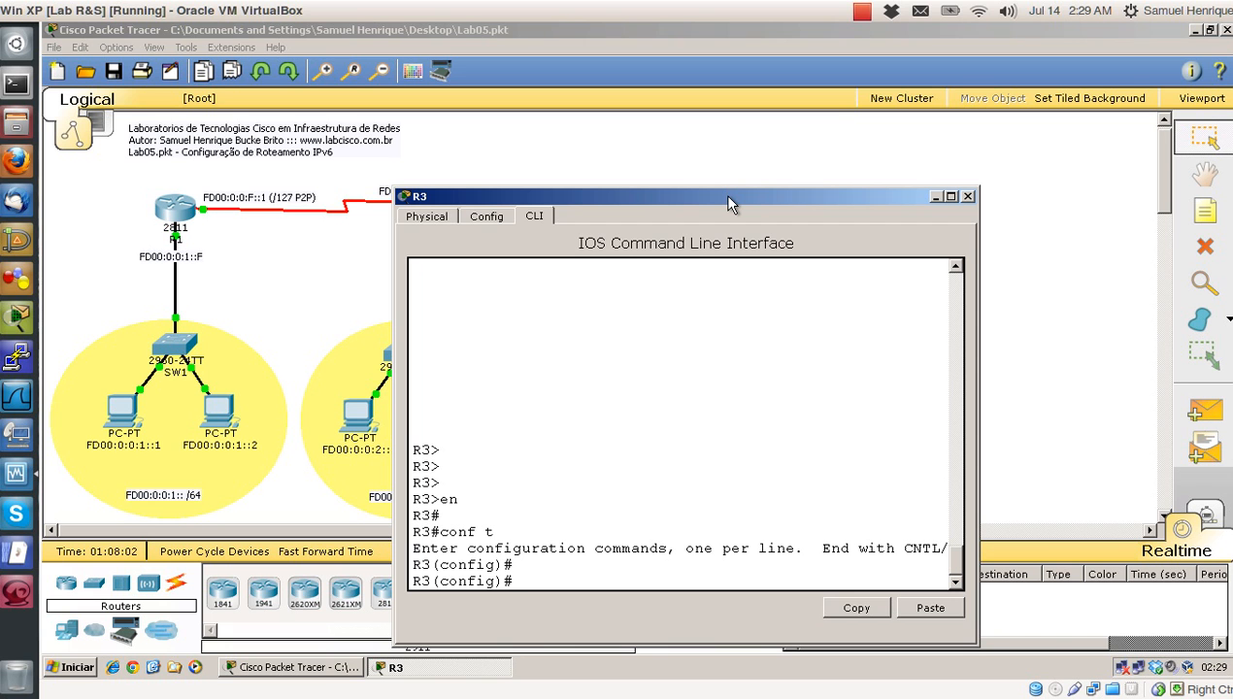
Step: Enable IPv6 unicast routing on R3 and create the IPv6 RIP process NOME, returning to global configuration mode
type("ipv6 unicast-routing")
key("Return")
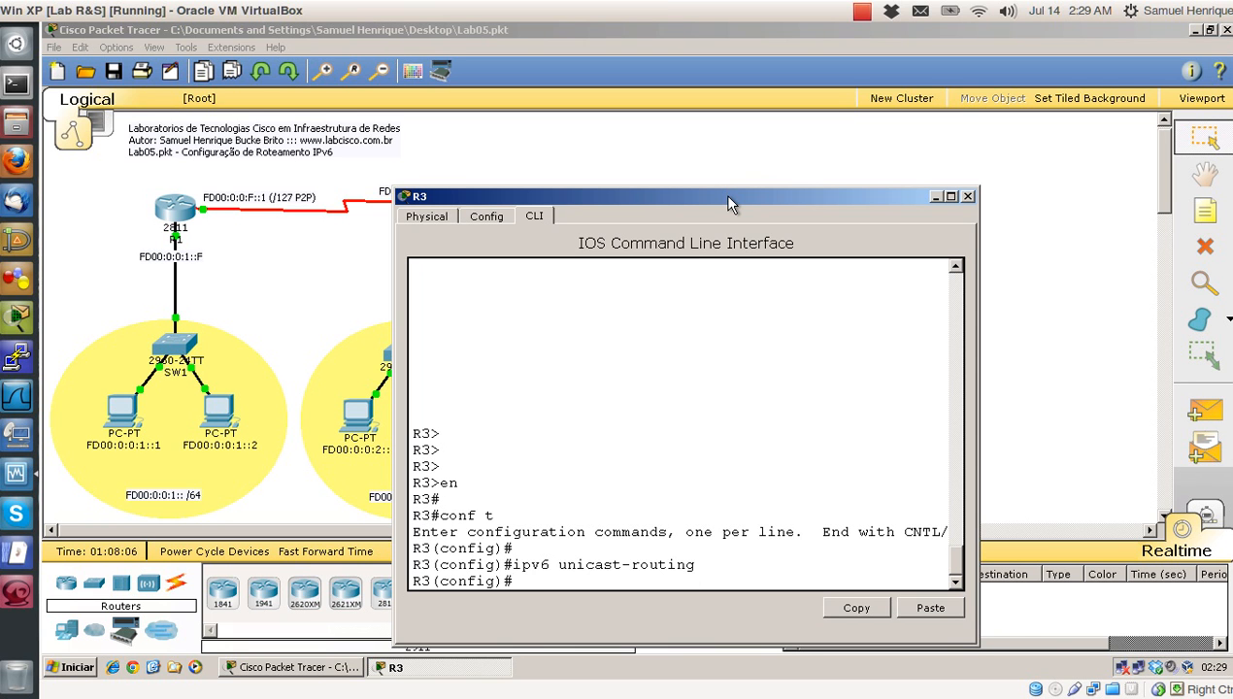
type("ipv6 router rip NO")
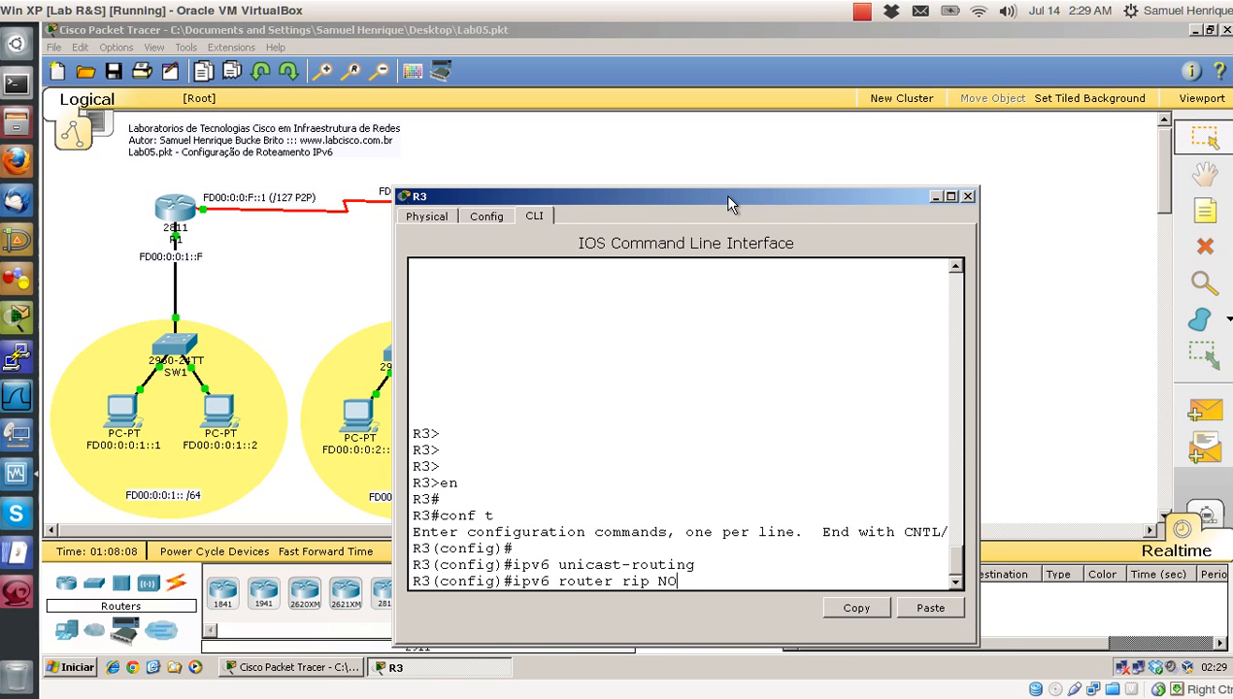
type("ME")
key("Return")
type("exit")
key("Return")
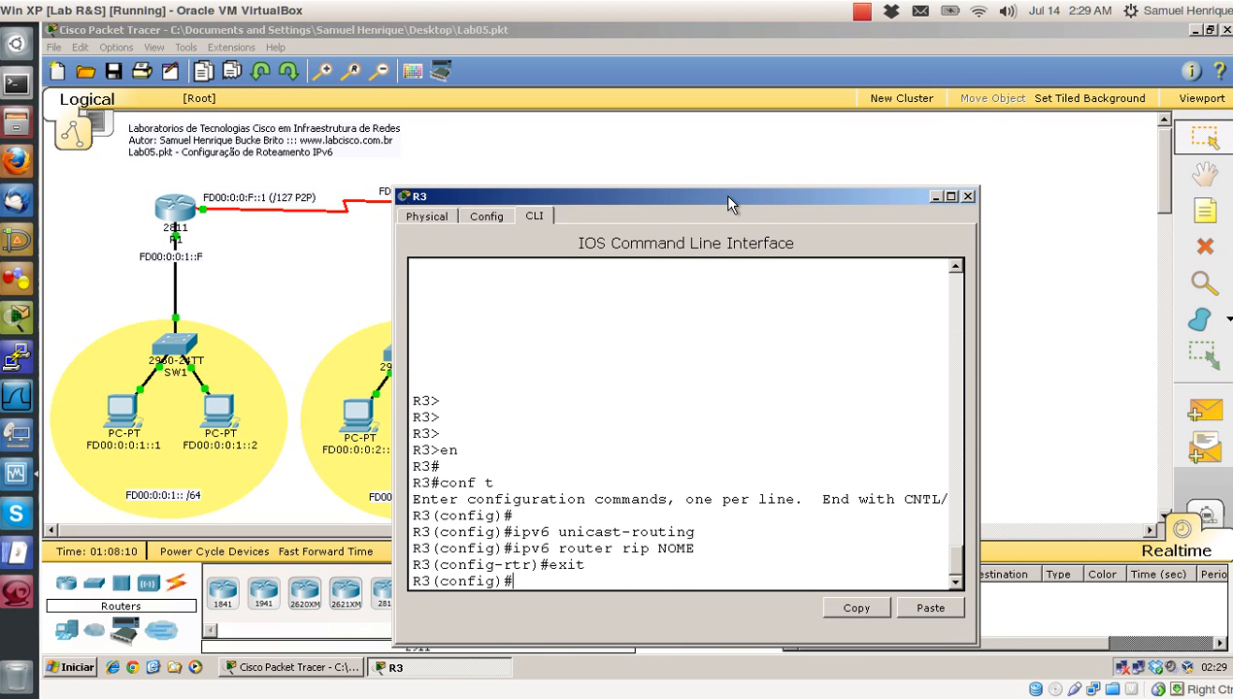
key("Return")
Step: Enable the IPv6 RIP process NOME on R3's FastEthernet interface f0/0
type("int f0/")
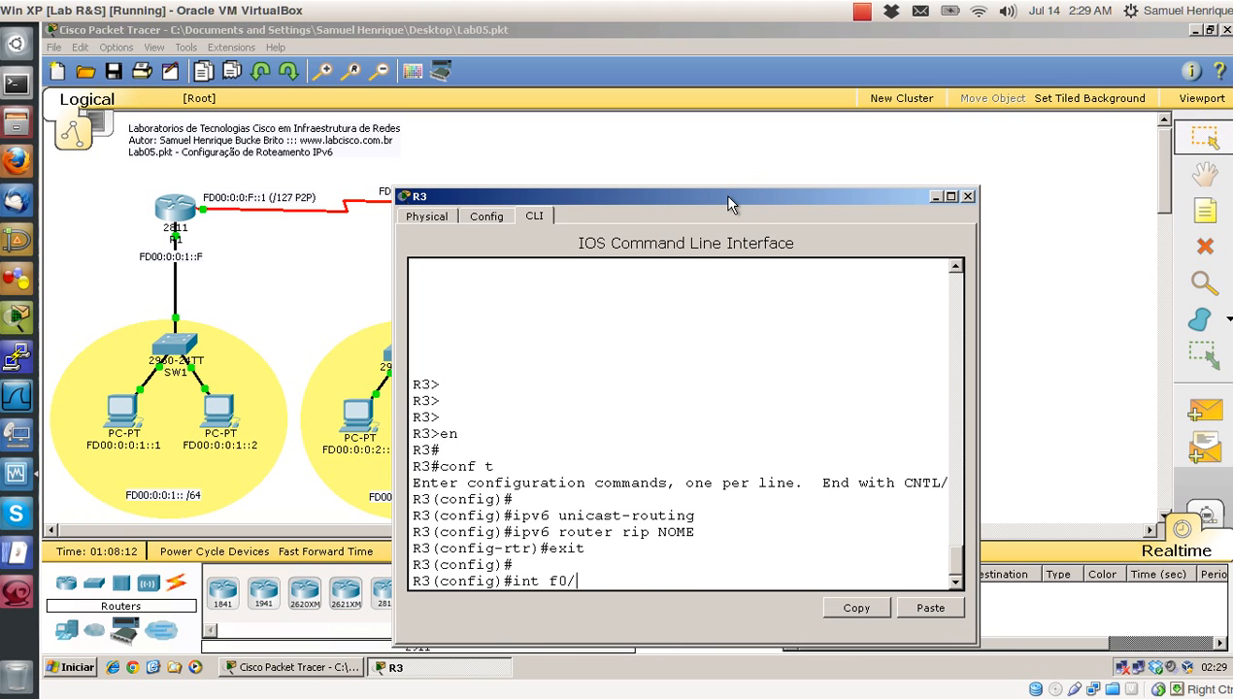
type("0")
key("Return")
type("ip")
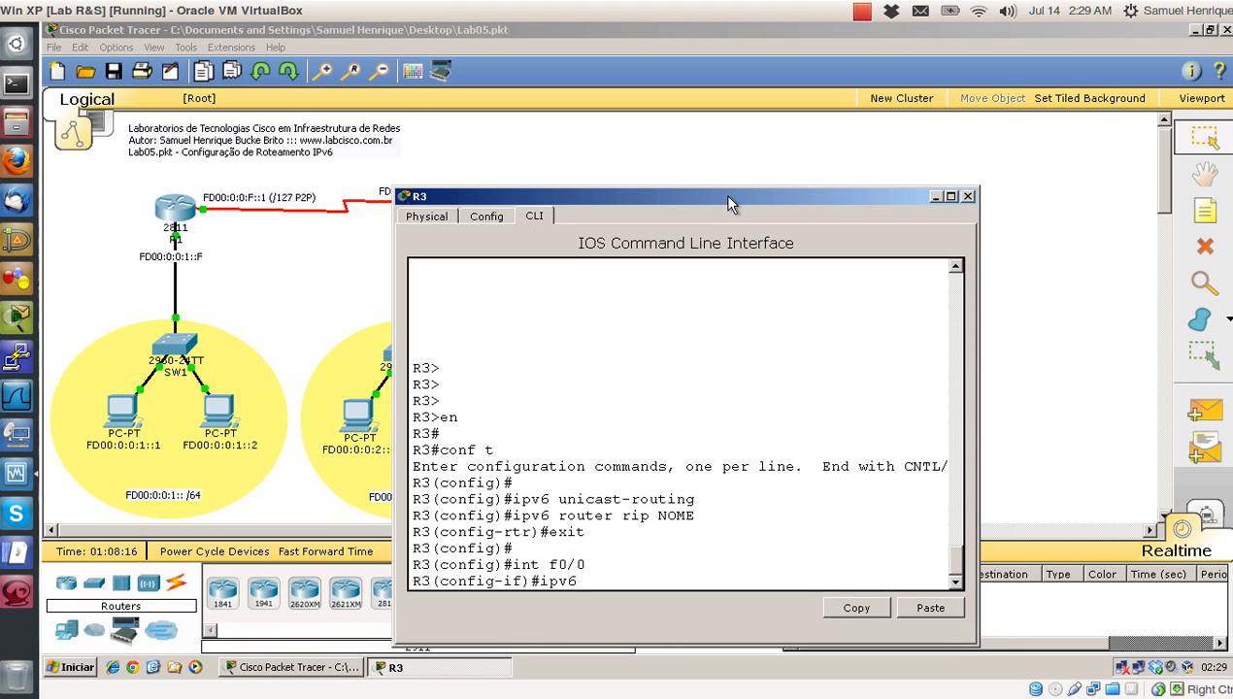
type("v6 rip NOME enable")
key("Return")
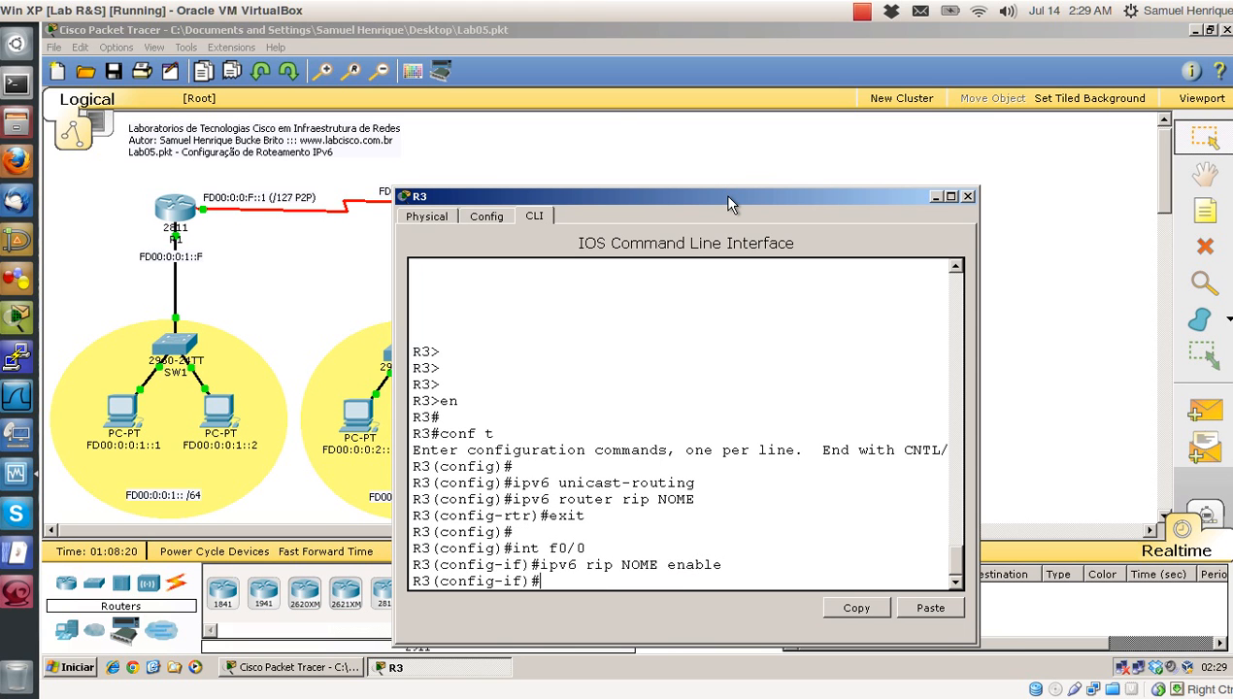
Step: Enable the IPv6 RIP process NOME on R3's serial interface s0/3/0
type("int s0/3/0")
key("Return")
type("ipv6 ")
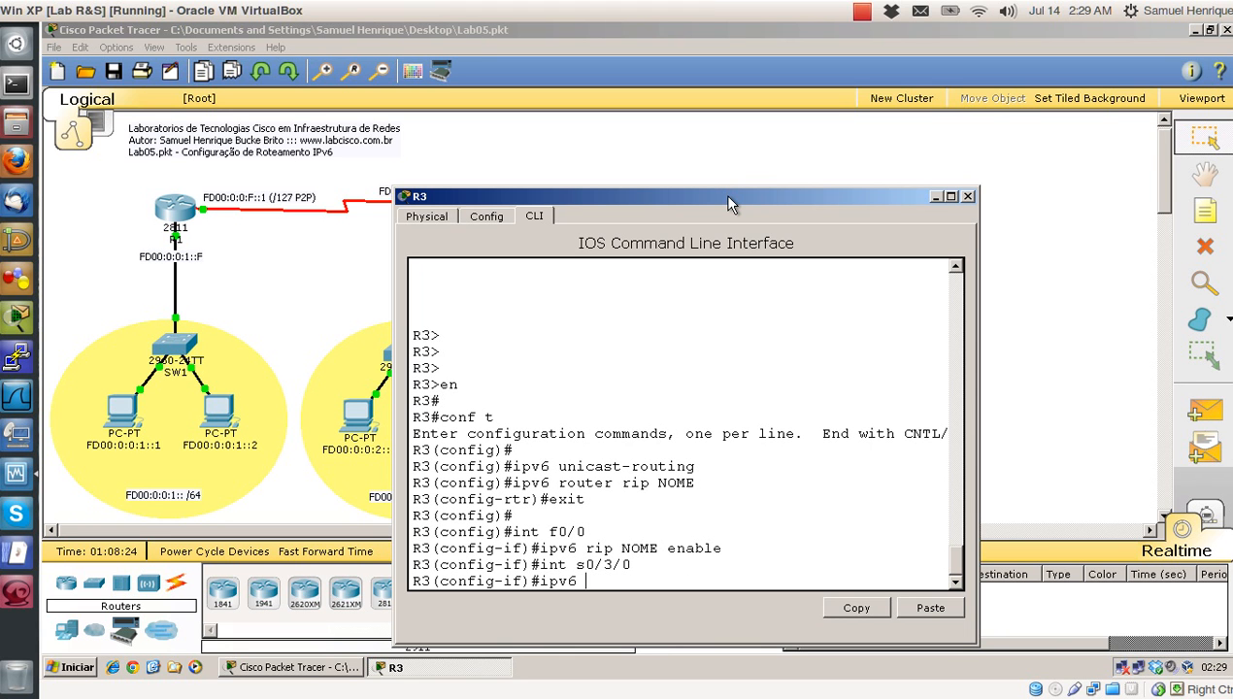
type("rip NOME enable")
key("Return")
key("Return")
Step: Leave configuration mode on R3 and return to the privileged EXEC prompt
type("end")
key("Return")
key("Return")
key("Return")
key("Return")
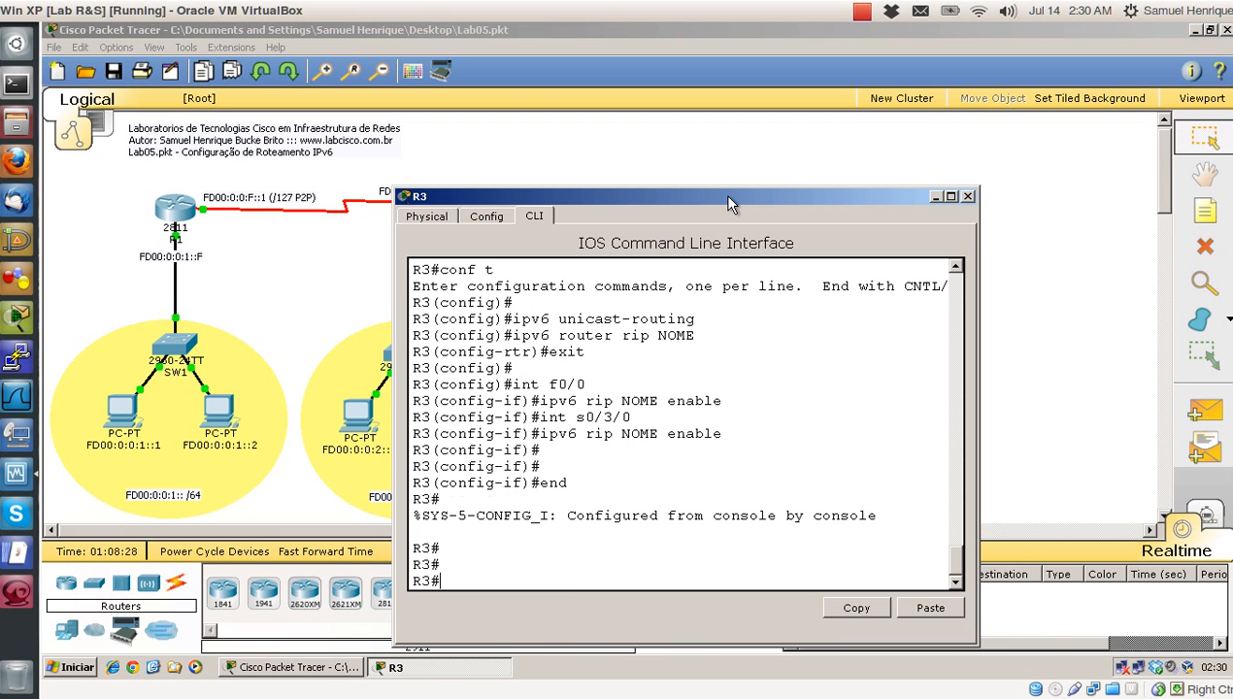
Step: Maximize the R3 console and show its active IPv6 routing protocols
left_click(950, 196)
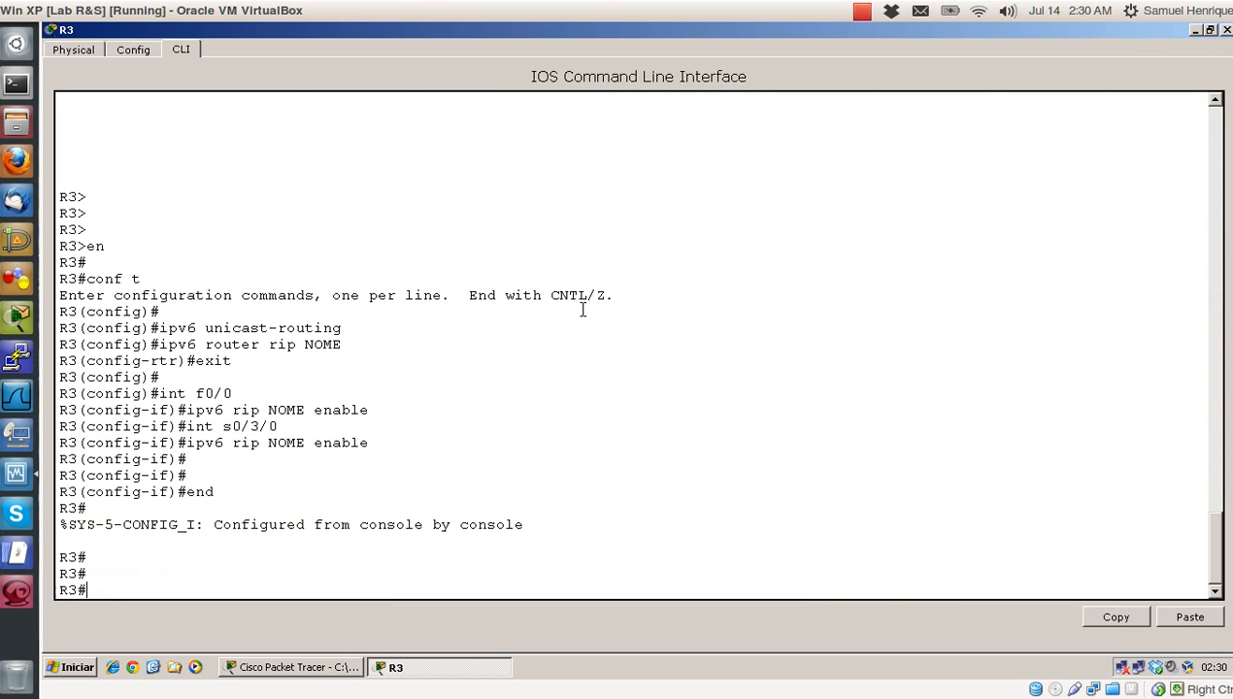
type("show ipv6 protocols")
key("Return")
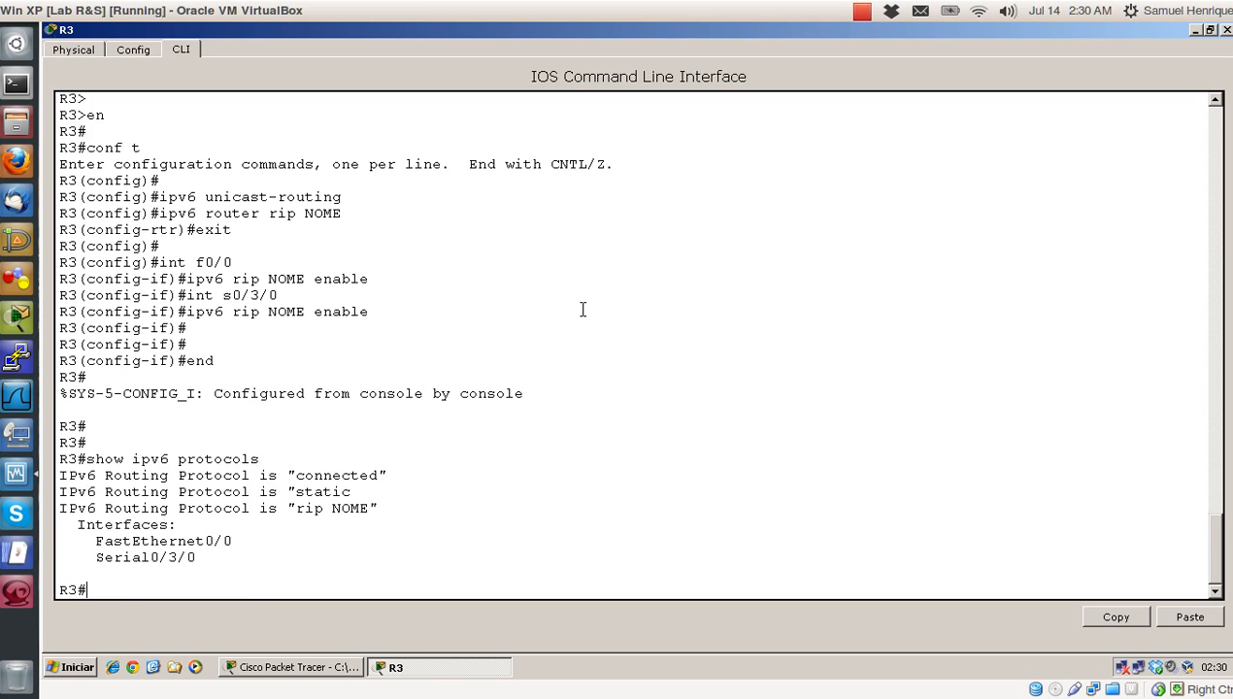
key("Return")
key("Return")
key("Return")
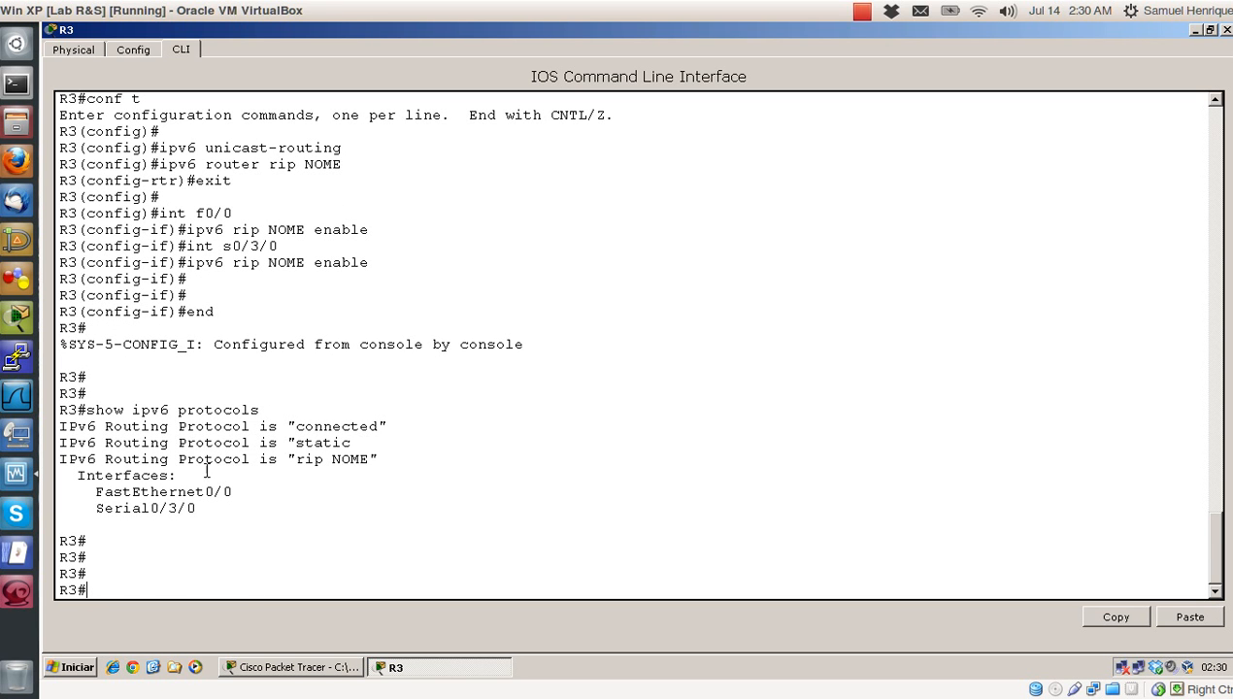
Step: Display R3's complete IPv6 routing table
type("show ipv6 route")
key("Return")
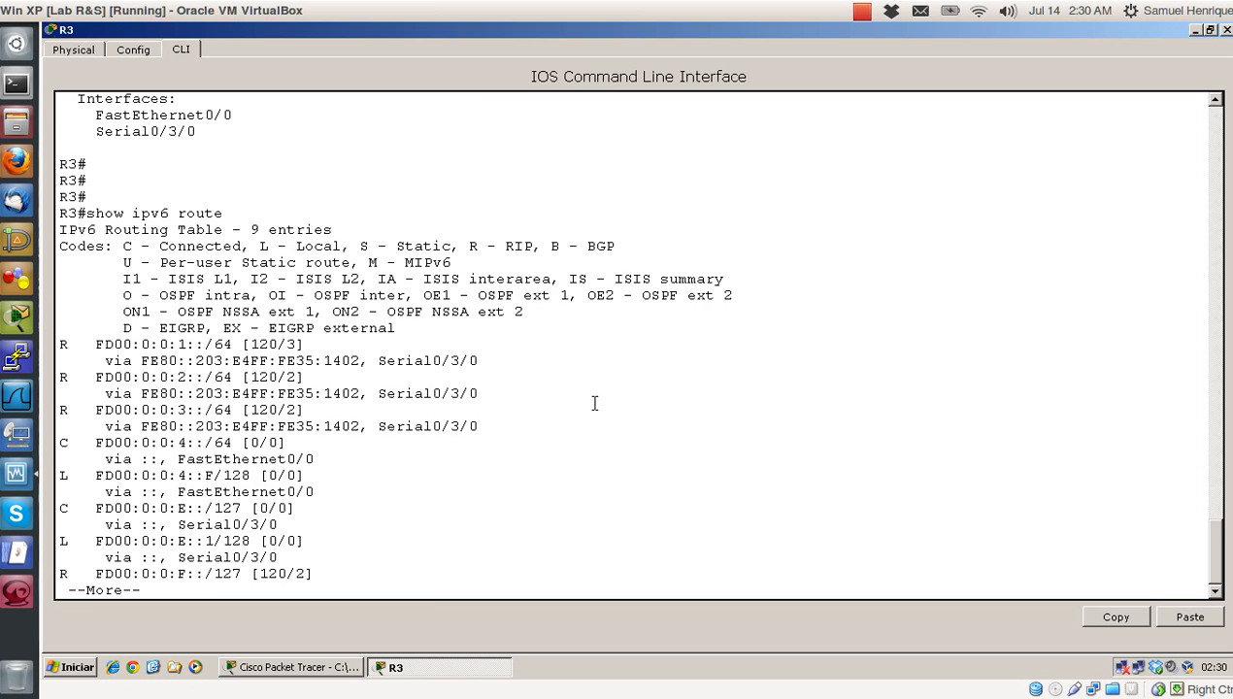
key("space")
key("Return")
key("Return")
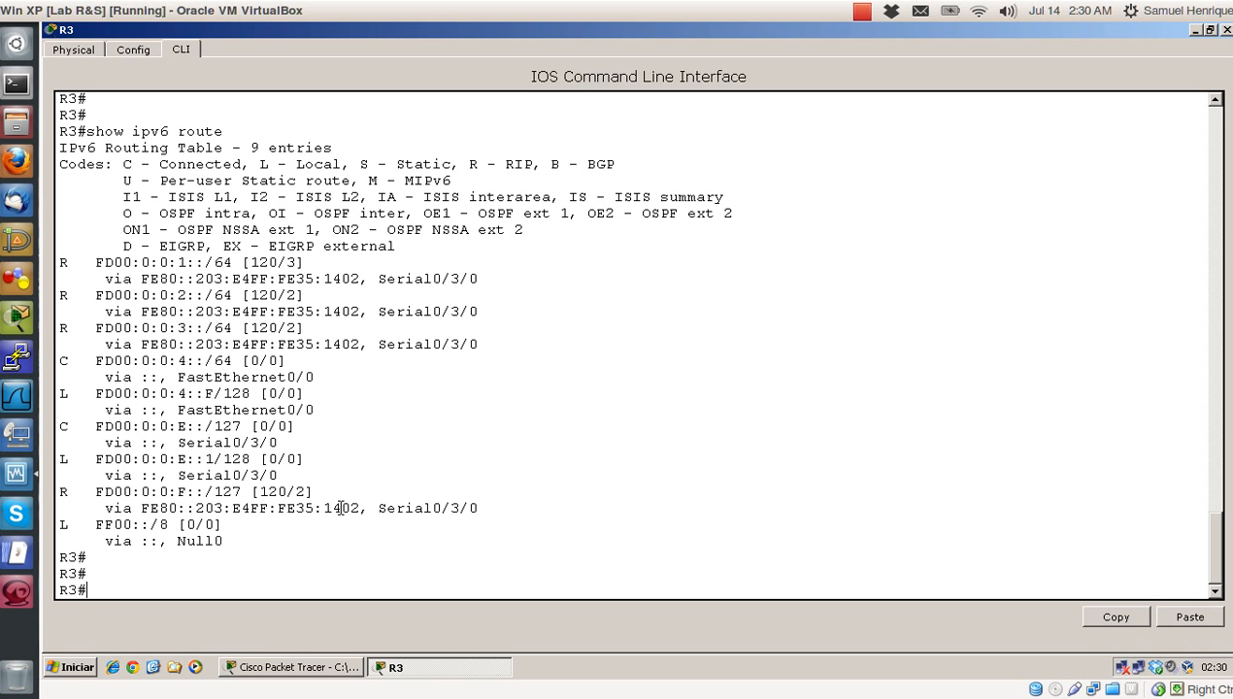
Step: Test connectivity from R3 by pinging fd00:0:0:1::1
type("ping fd00:0:0:1")
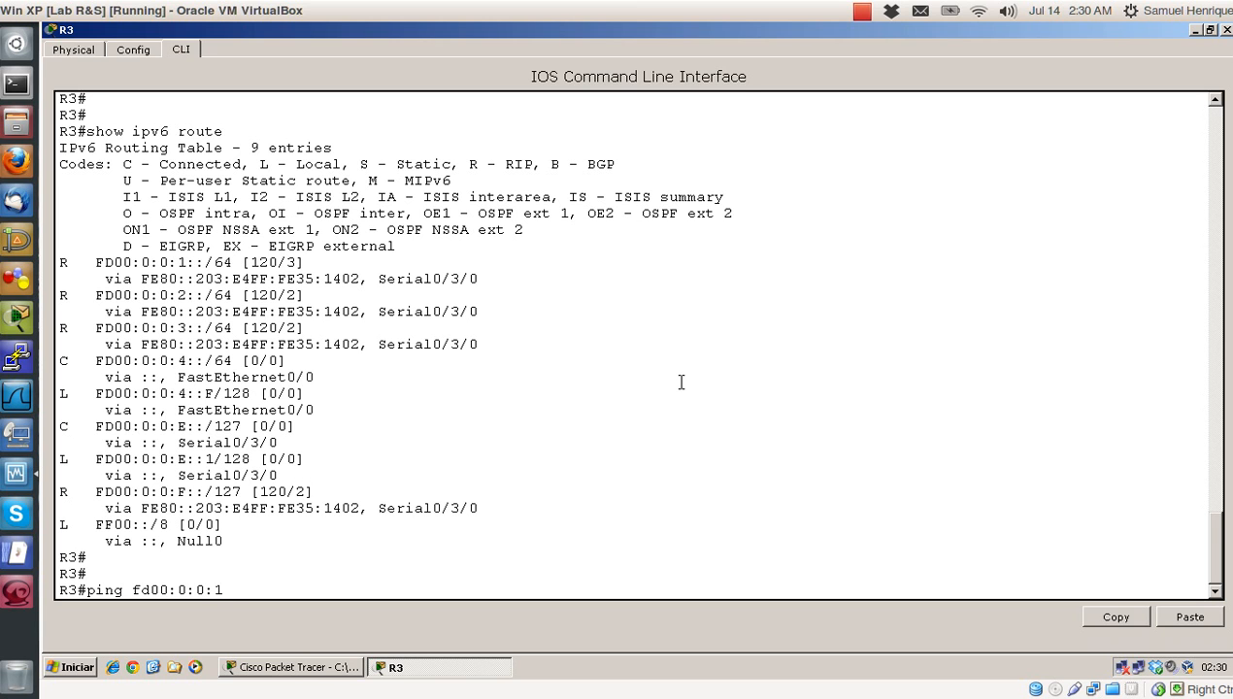
type("::1")
key("Return")
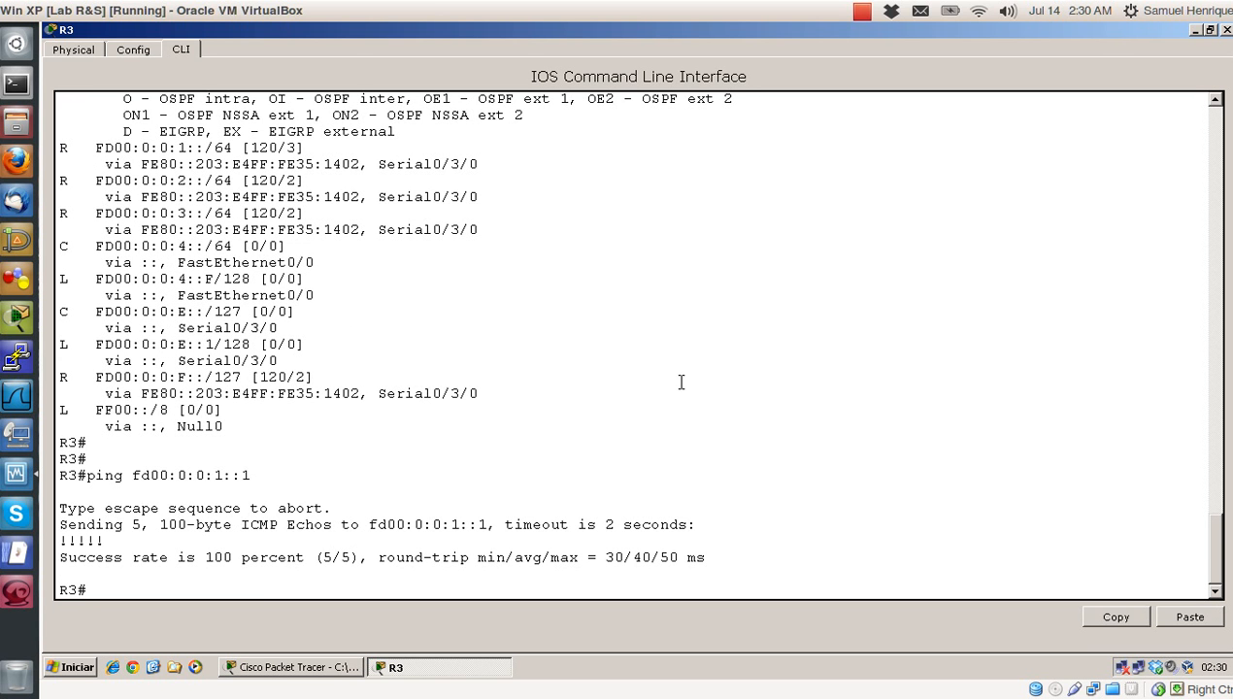
Step: Close R3's console and send a simple test PDU from PC FD00:0:0:4::1 to PC FD00:0:0:1::2
left_click_drag(107, 541, 64, 544)
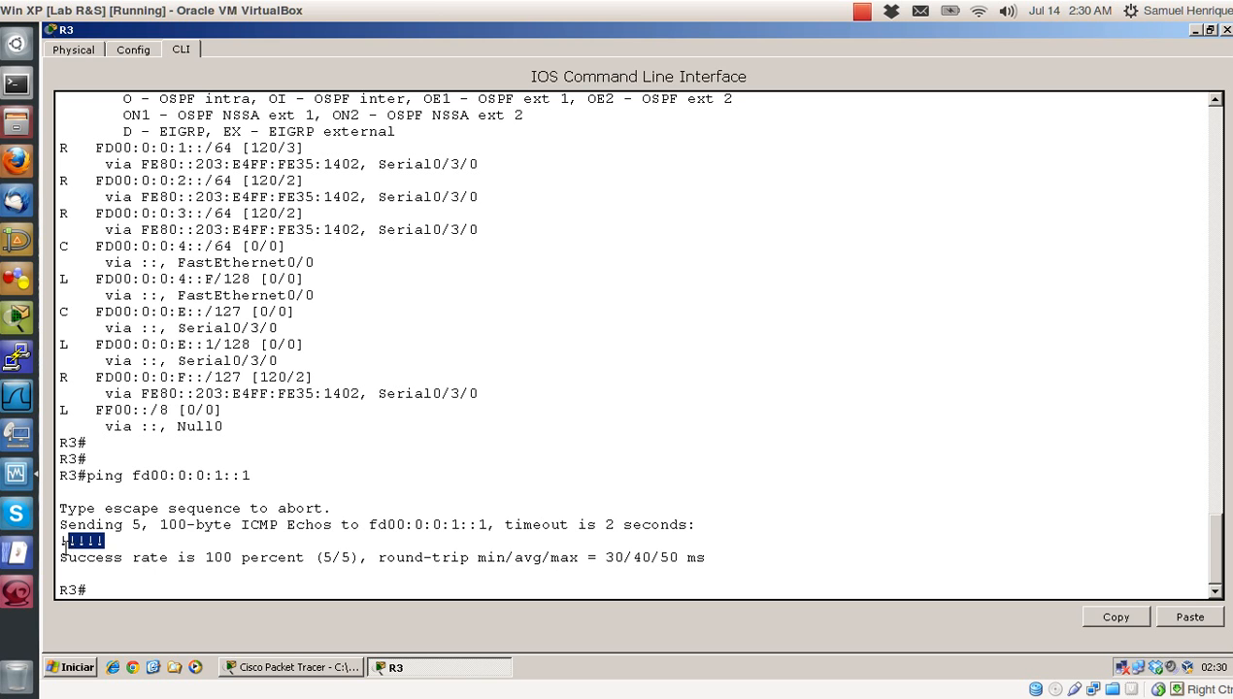
left_click(1224, 31)
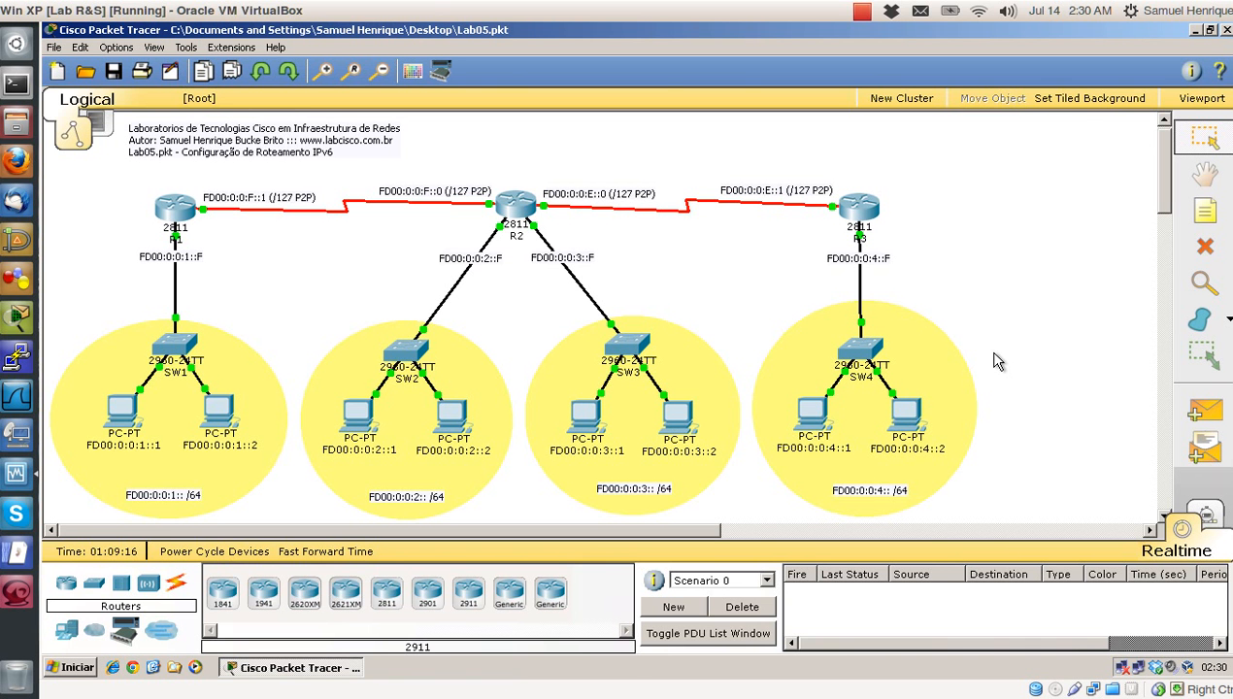
left_click(1204, 412)
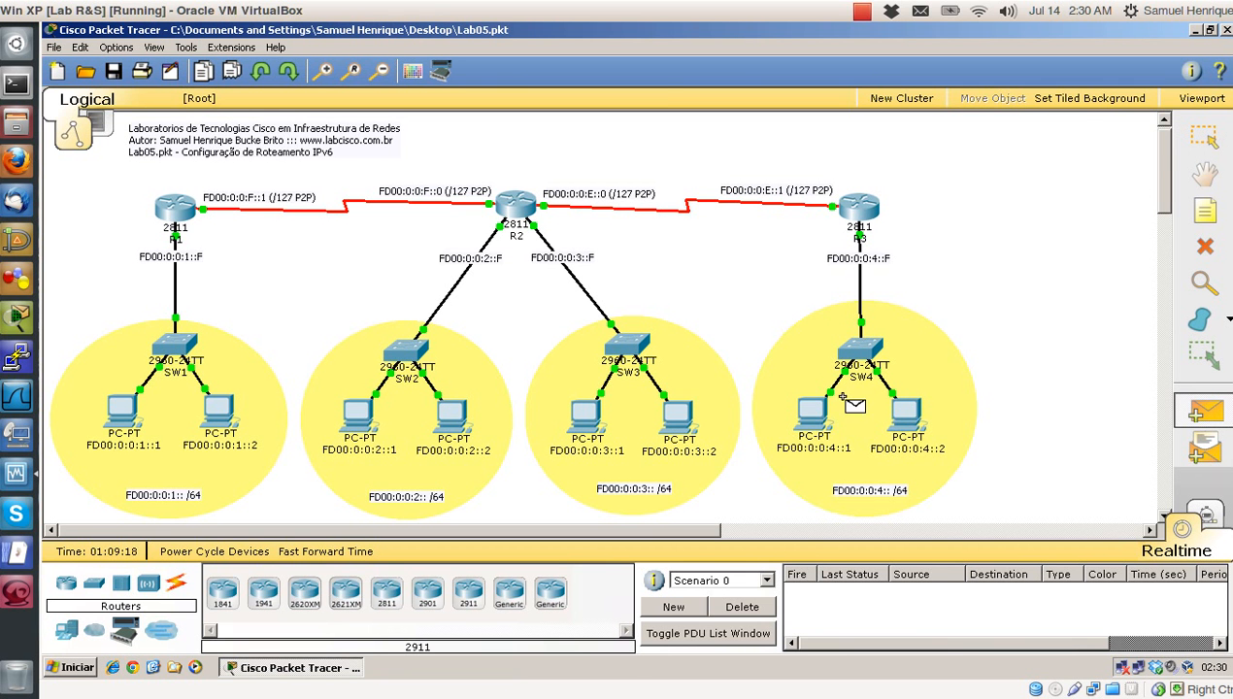
left_click(814, 415)
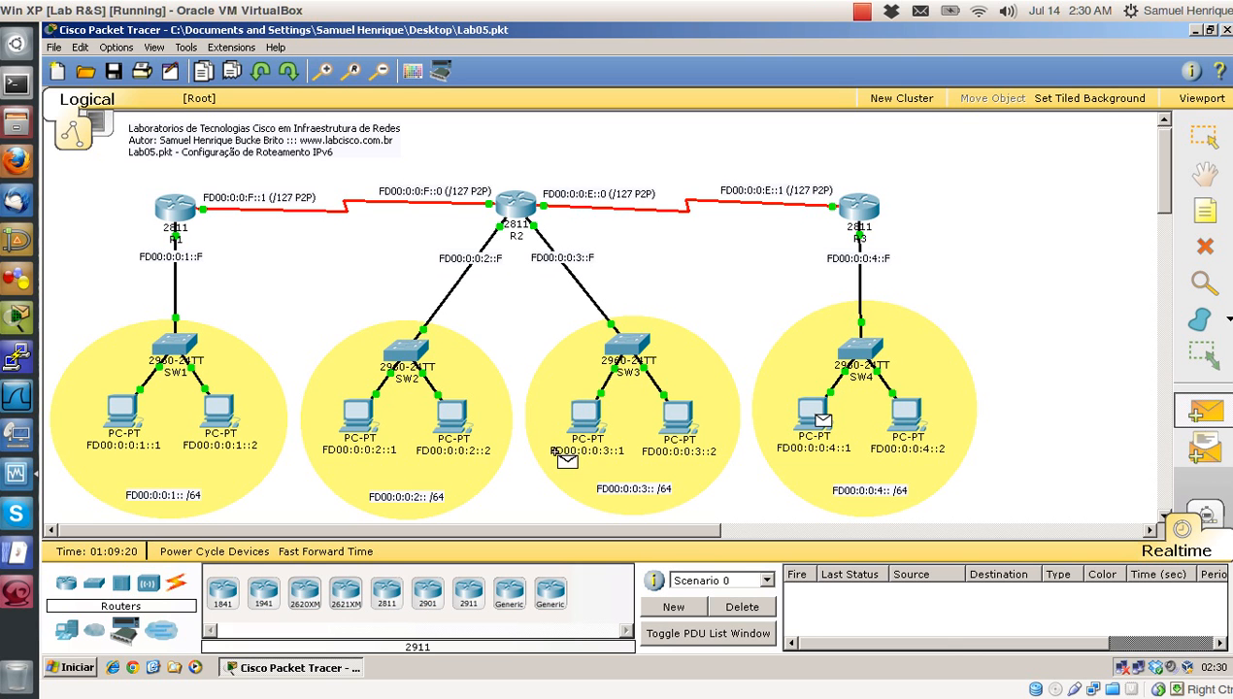
left_click(219, 410)
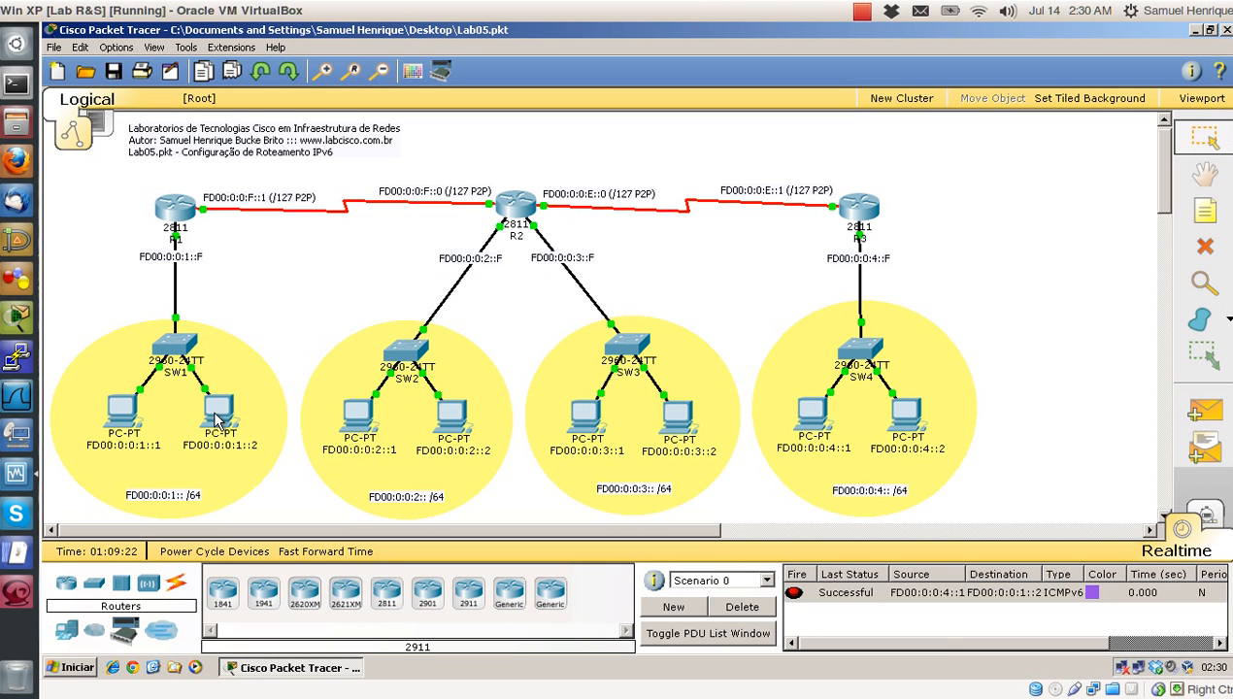
Step: Play the PDU's path automatically in Simulation mode with the event list hidden, then return to Realtime mode
left_click(1208, 513)
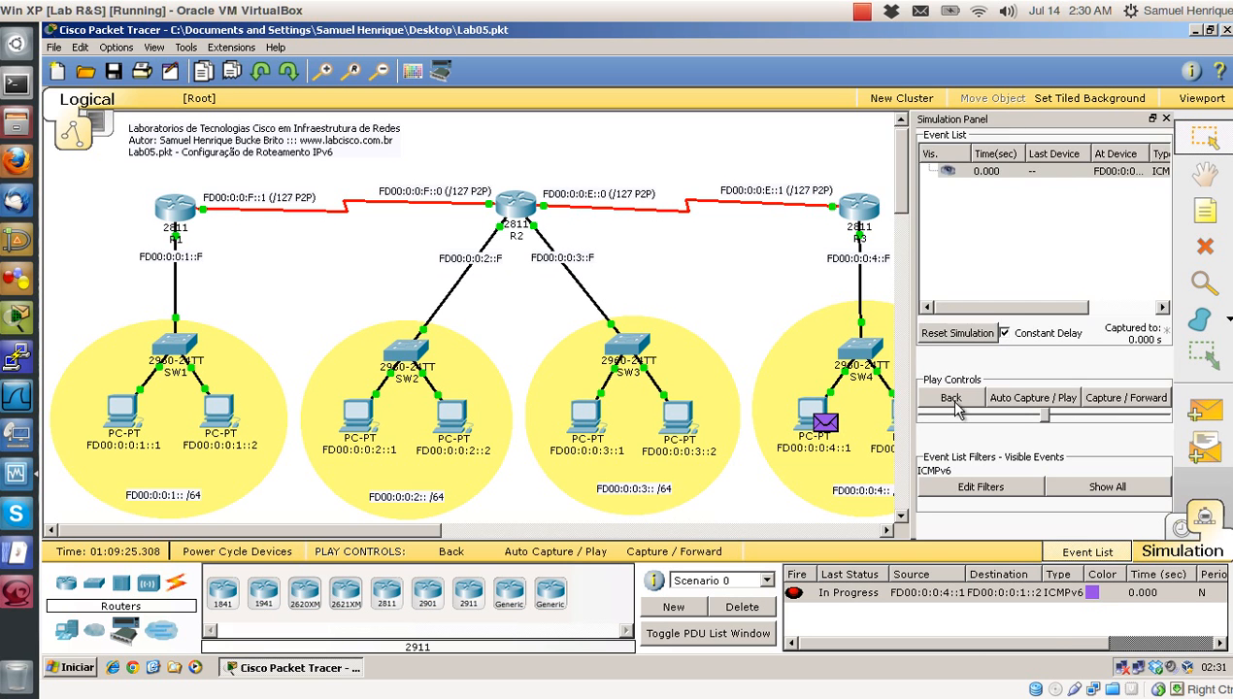
left_click(1088, 553)
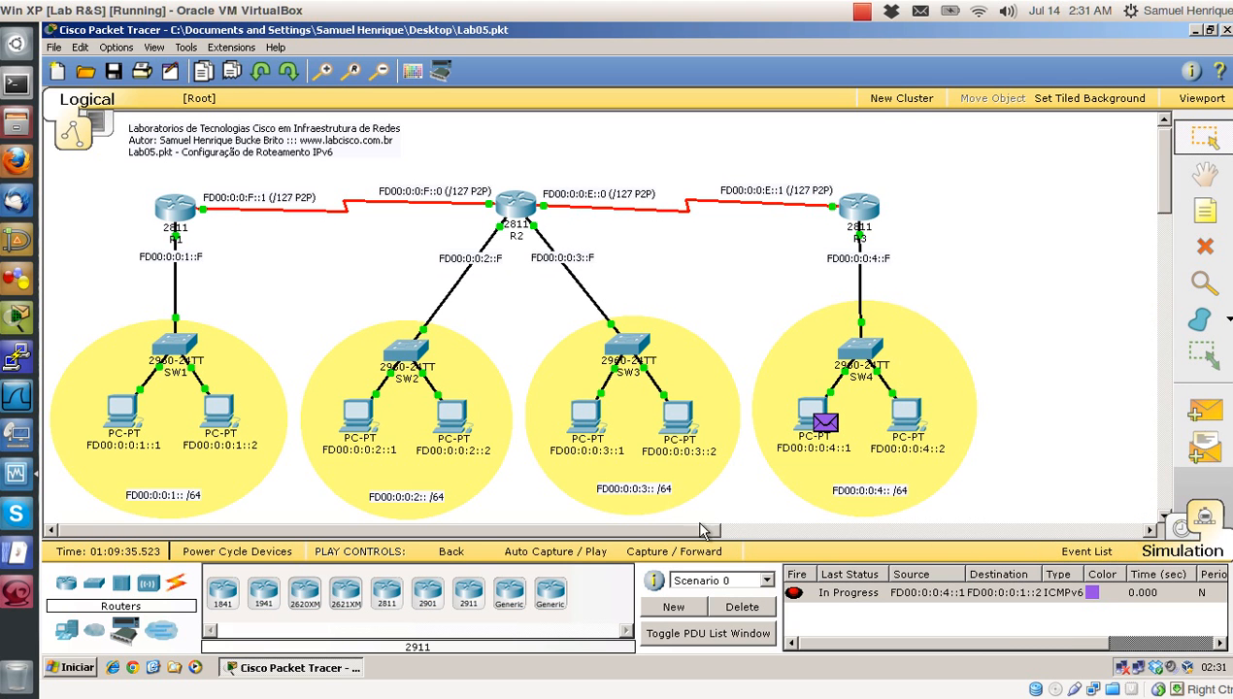
left_click(602, 551)
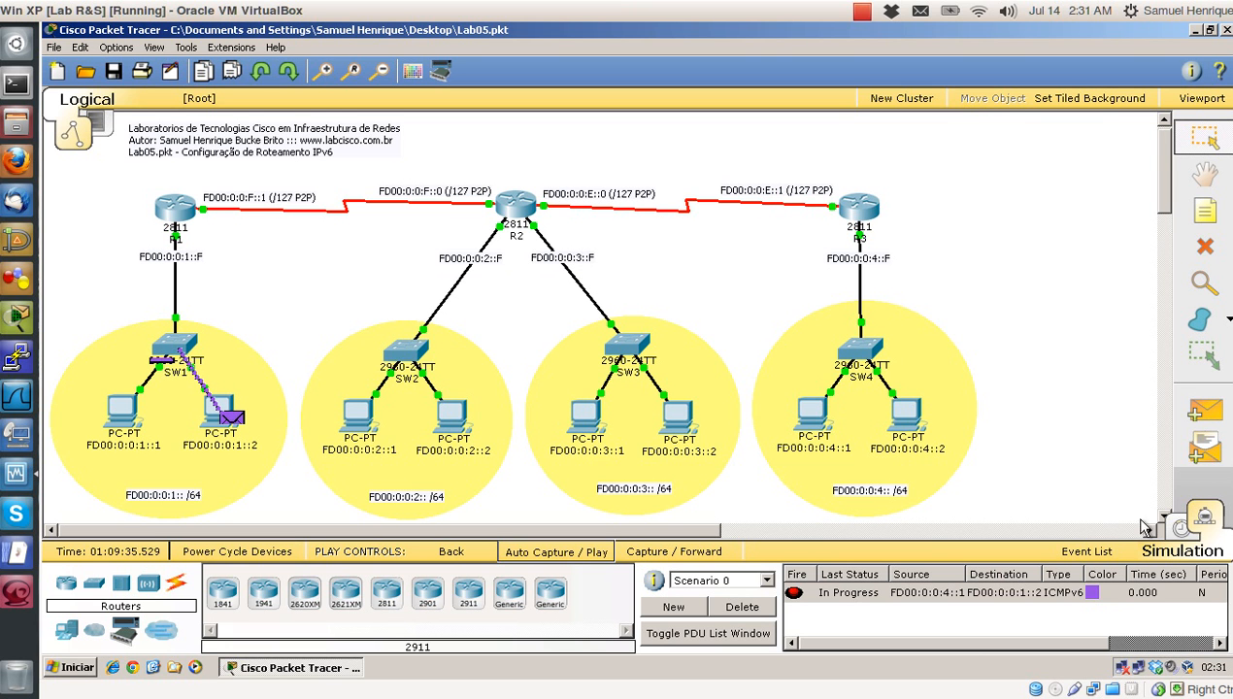
left_click(1181, 528)
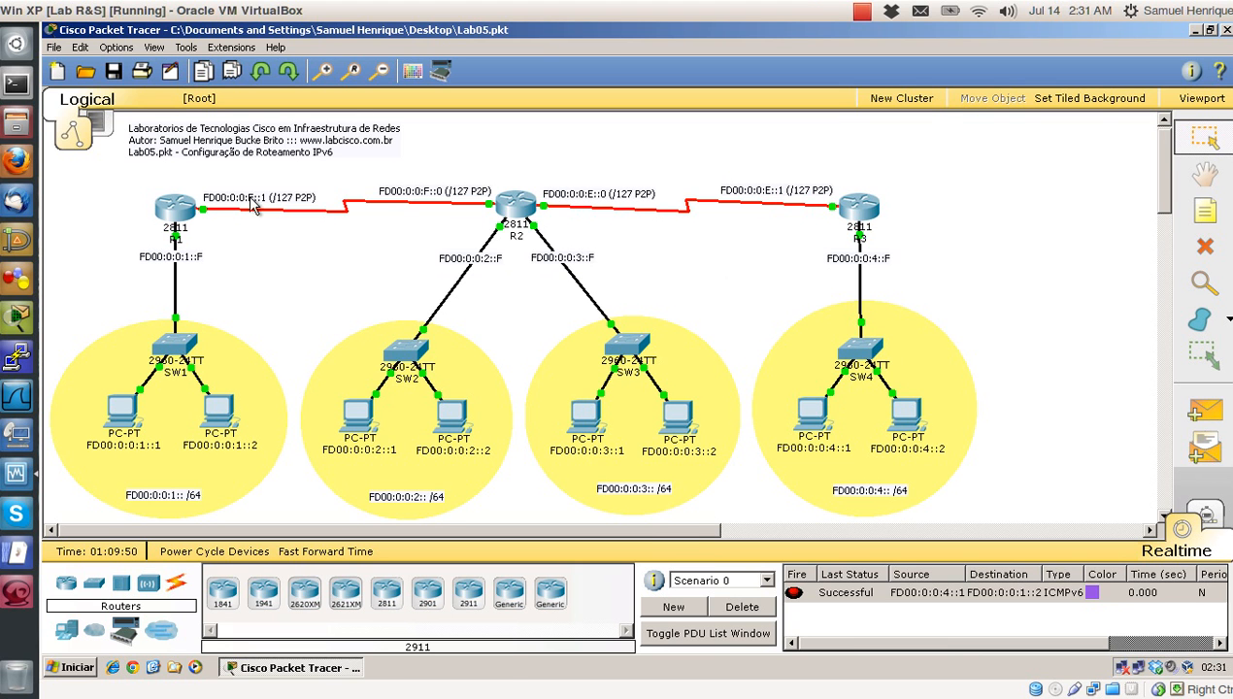
Step: Open R1's console, display its complete IPv6 routing table and examine the RIP route to FD00:0:0:4::/64
left_click(176, 207)
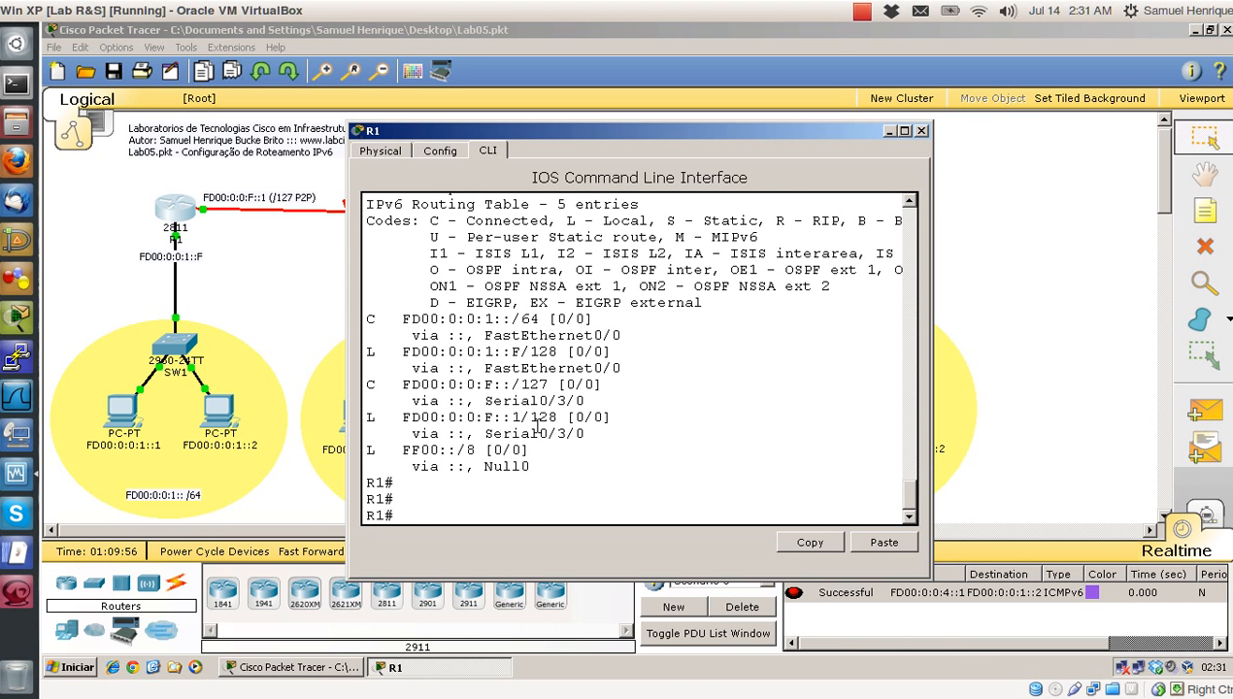
key("Up")
key("Return")
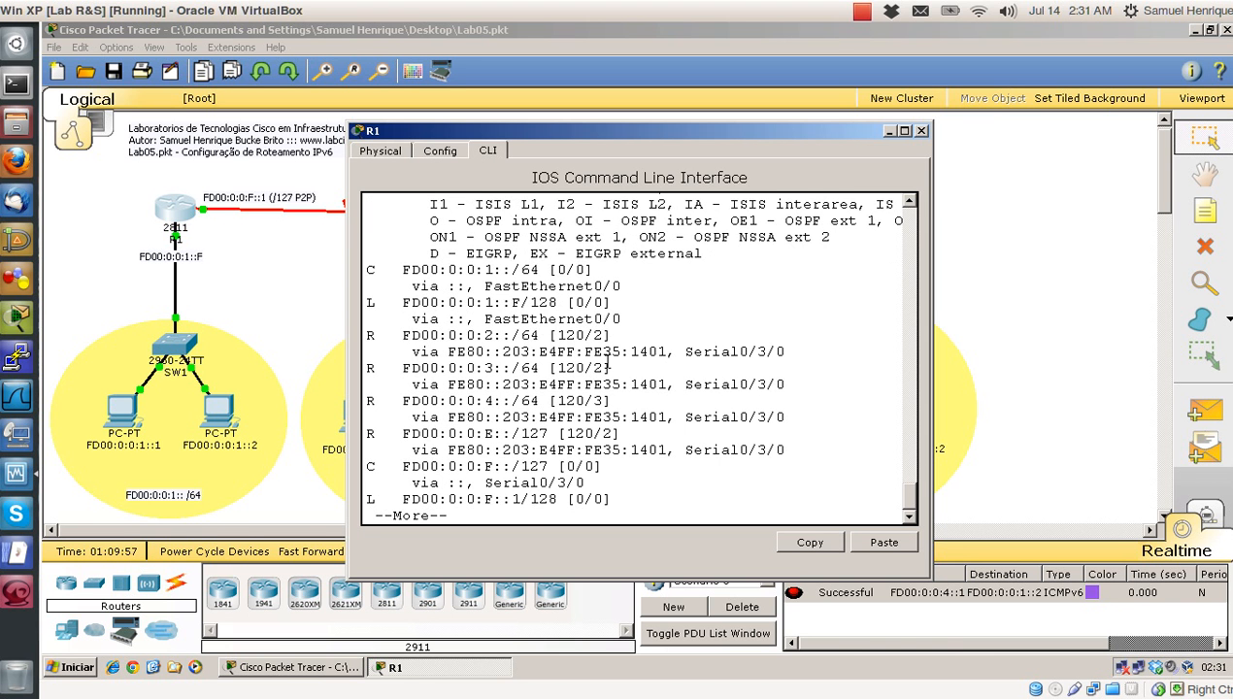
left_click(904, 134)
key("space")
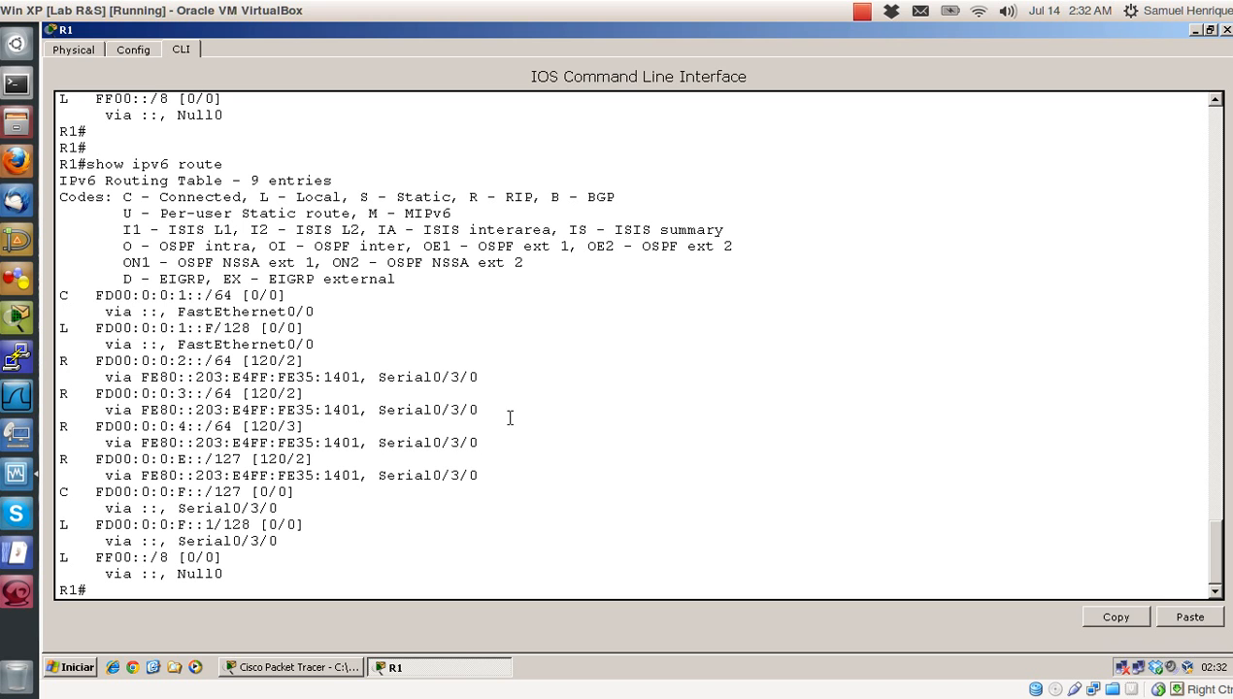
left_click_drag(247, 426, 277, 426)
left_click(474, 492)
Step: Enter global configuration mode on R1
key("Return")
key("Return")
key("Return")
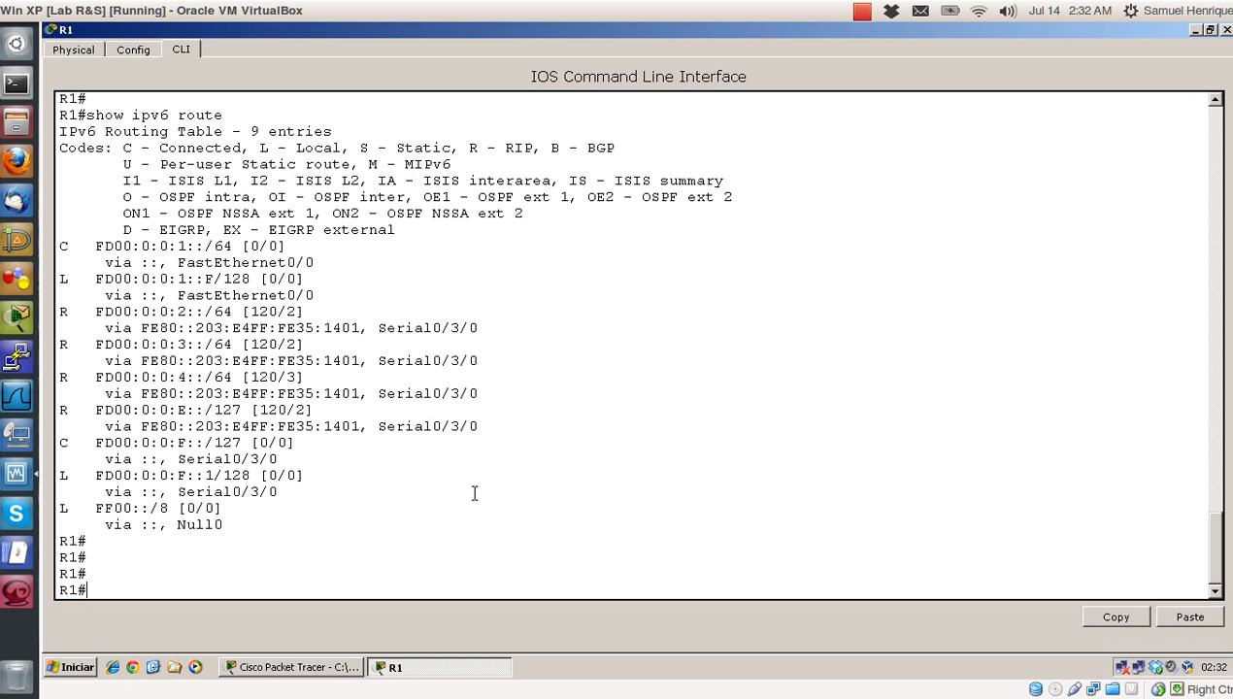
type("conf t")
key("Return")
key("Return")
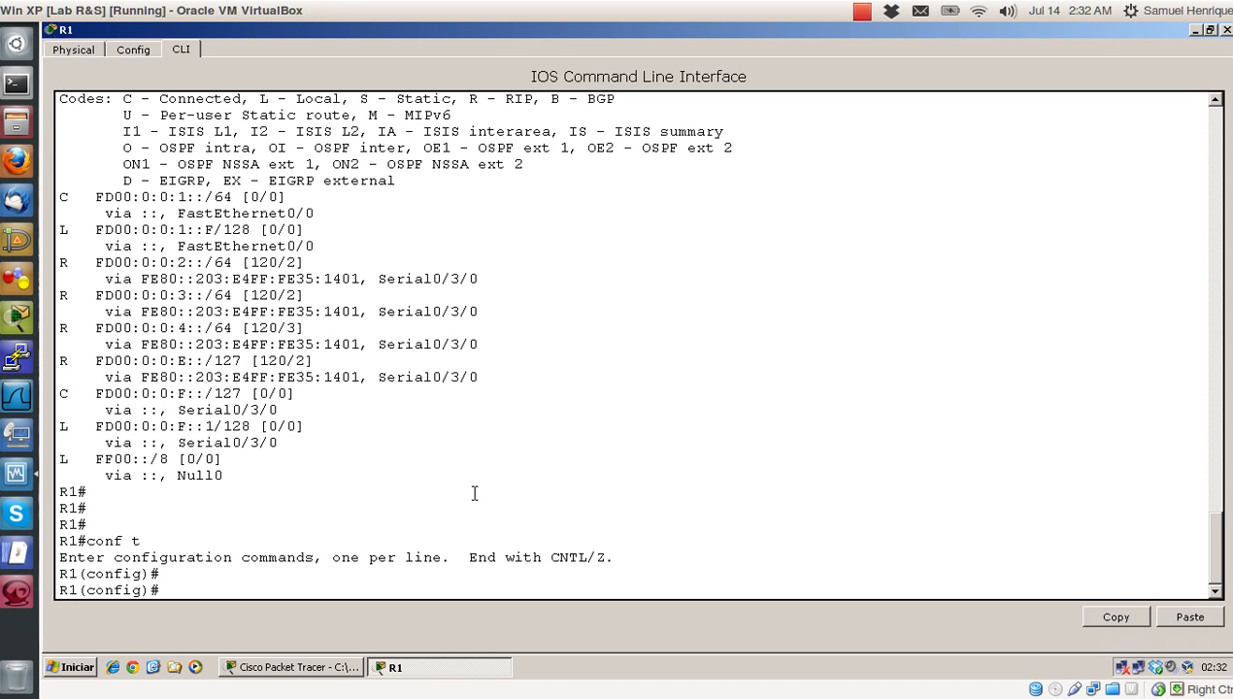
type("ipv6 unicast-routing")
key("BackSpace")
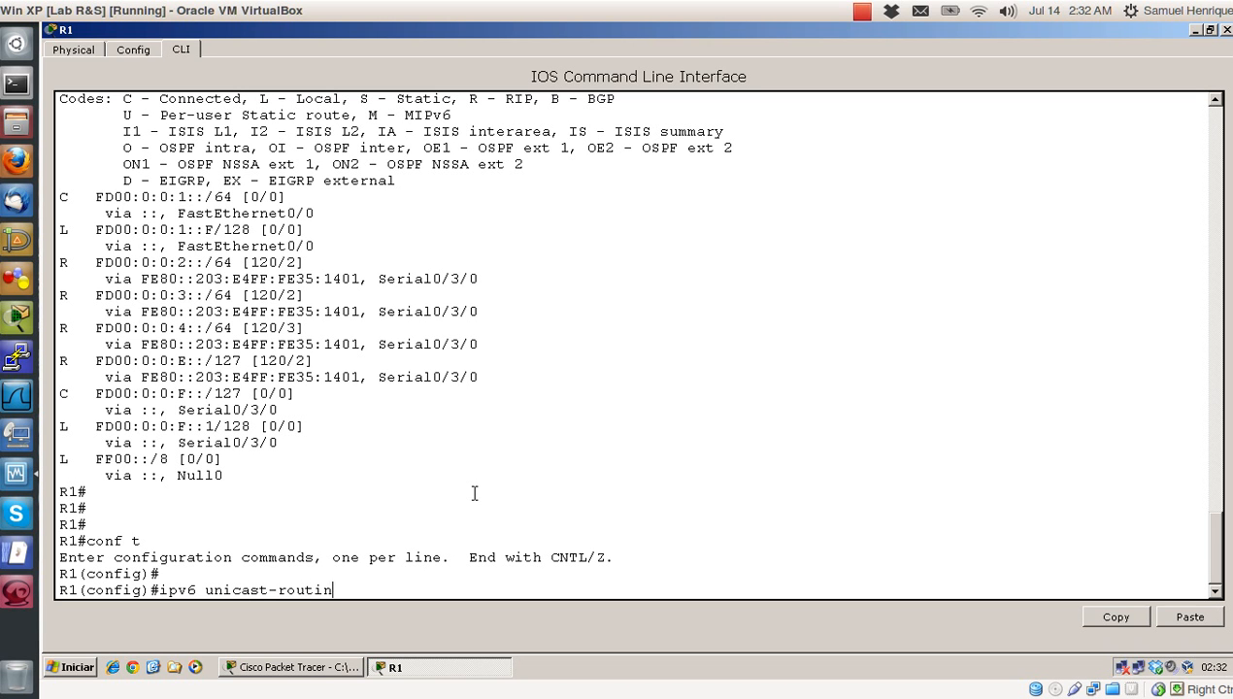
key("BackSpace")
key("BackSpace")
key("BackSpace")
key("BackSpace")
key("BackSpace")
key("BackSpace")
key("BackSpace")
key("BackSpace")
key("BackSpace")
key("BackSpace")
key("BackSpace")
key("BackSpace")
key("BackSpace")
key("BackSpace")
key("BackSpace")
key("BackSpace")
key("BackSpace")
key("BackSpace")
key("BackSpace")
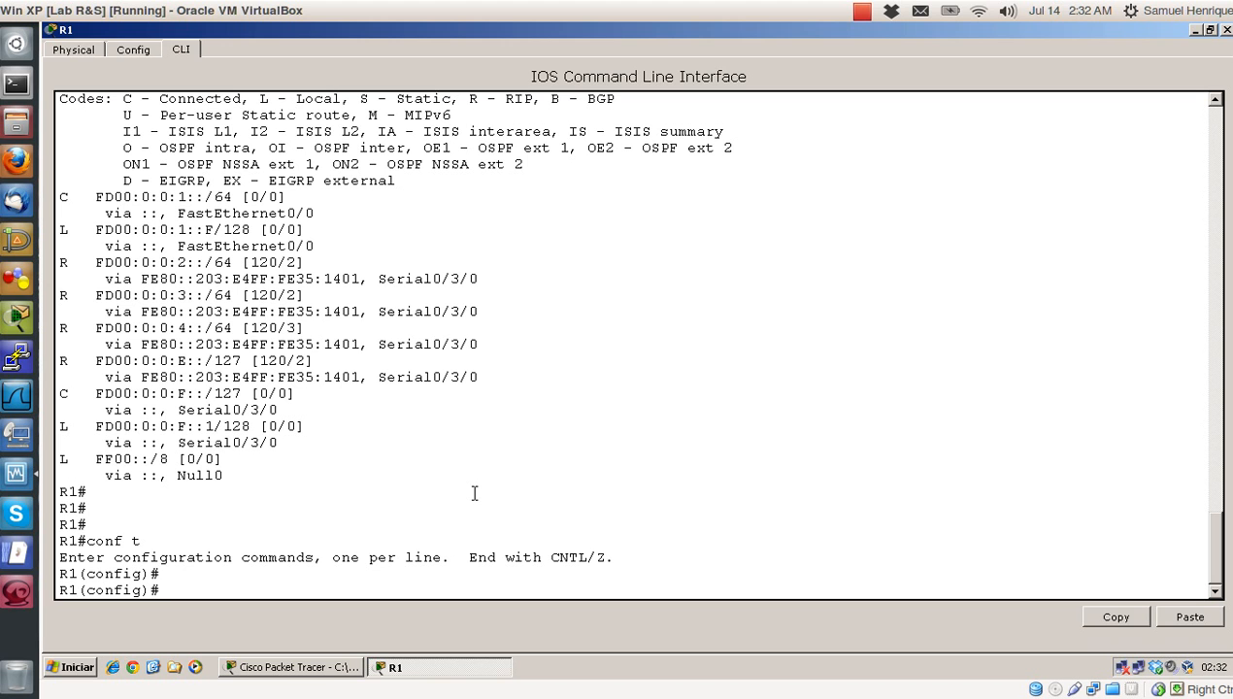
Step: Create the IPv6 OSPF routing process 110 on R1
type("ipv6 router ospf 110")
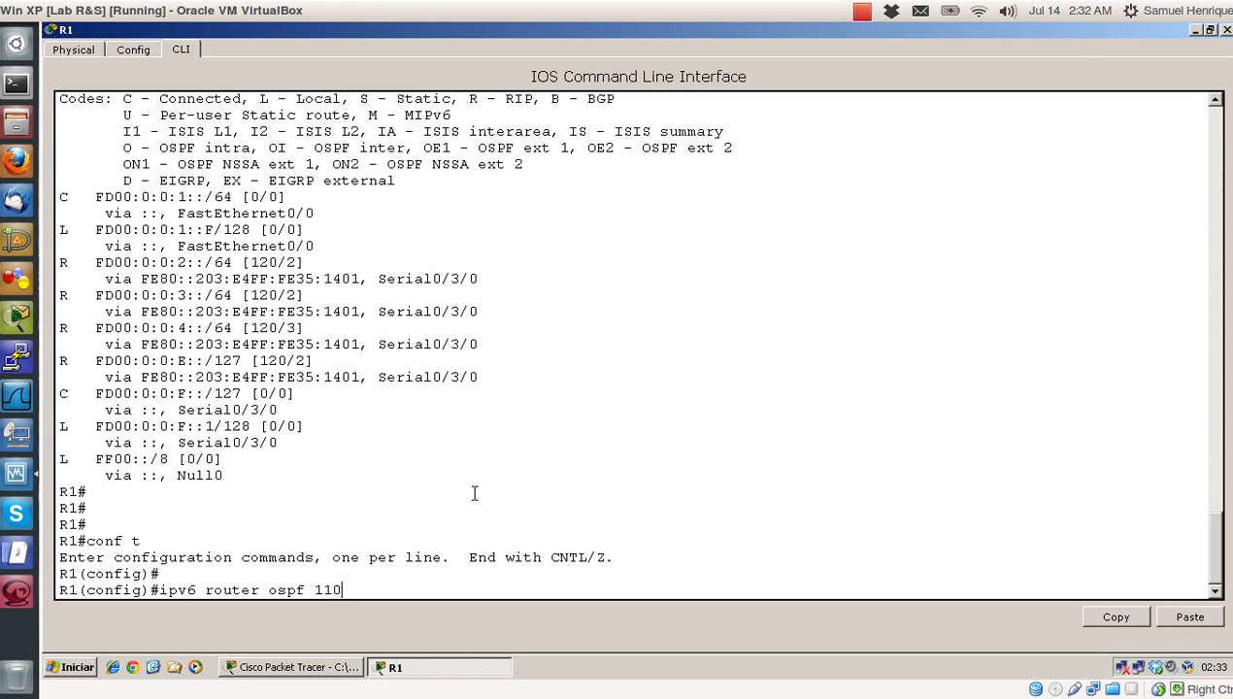
key("Return")
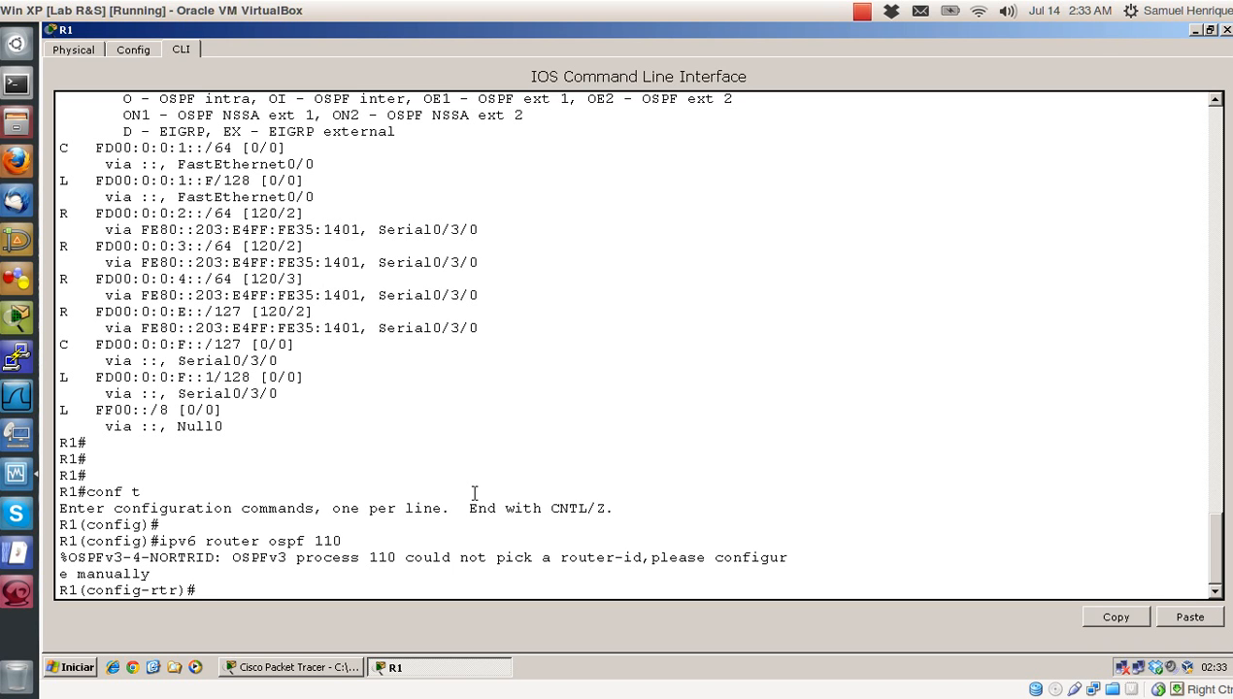
key("Return")
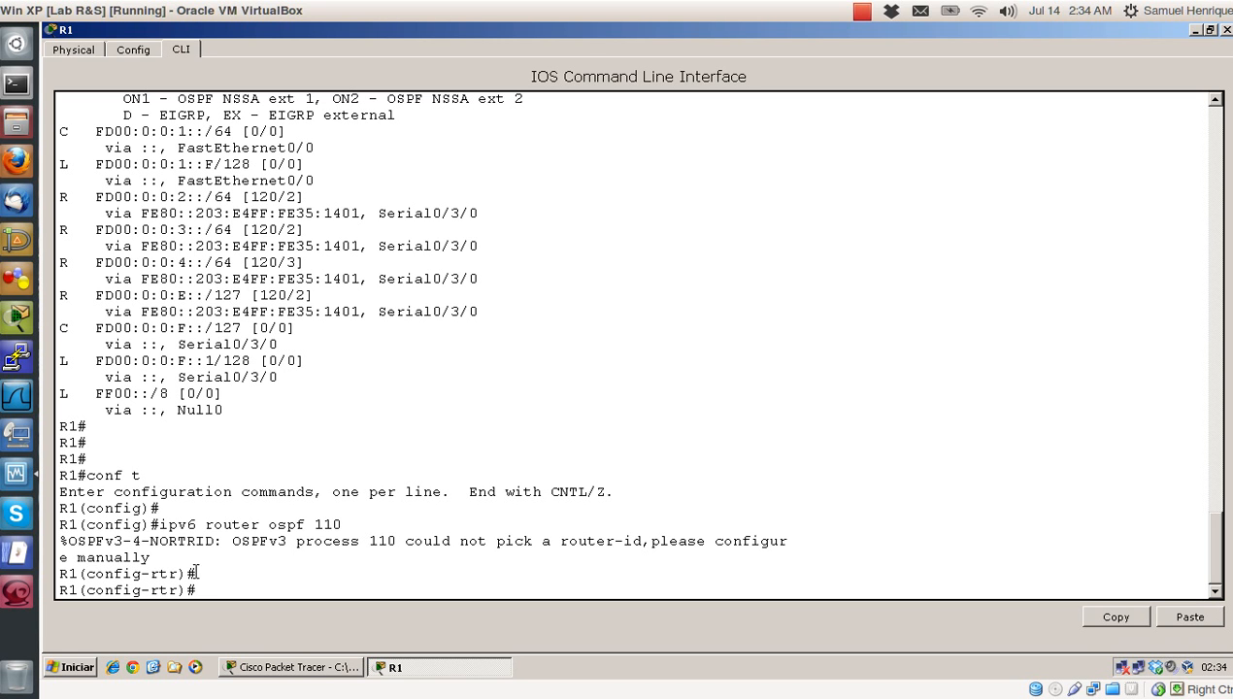
Step: Set the router ID of R1's OSPF process to 1.1.1.1
type("router-id")
type("1.1.1.1")
left_click_drag(349, 590, 285, 590)
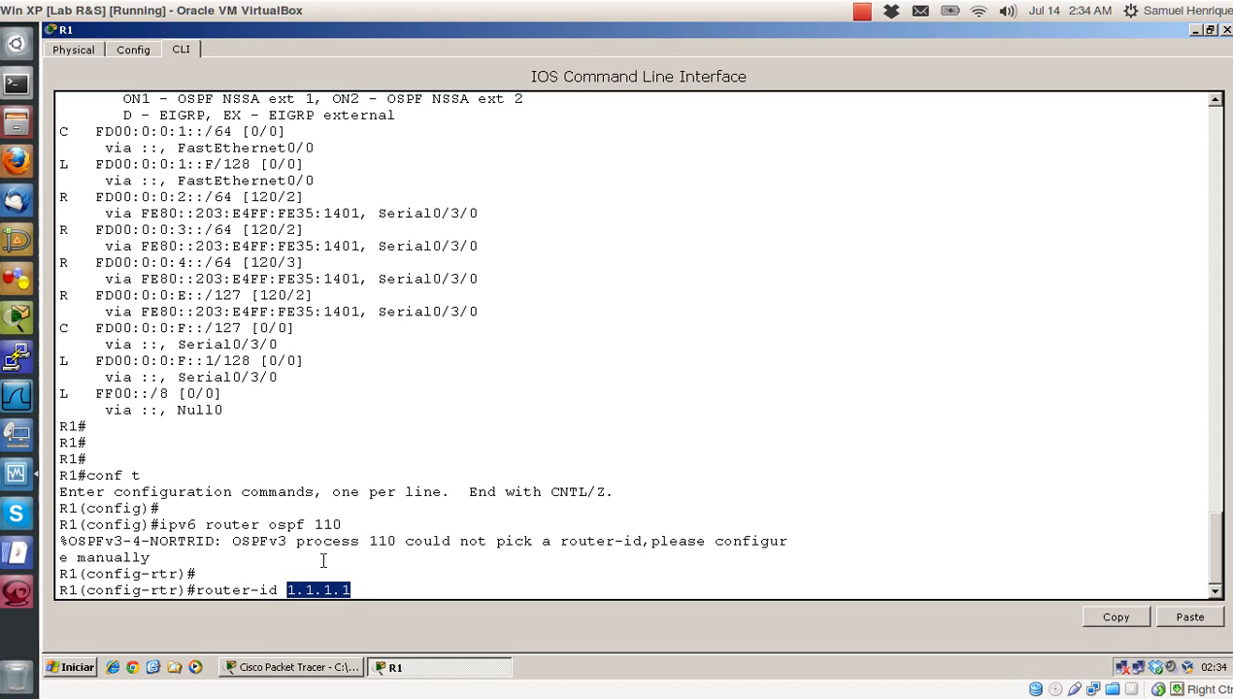
left_click(443, 560)
key("Return")
key("Return")
key("Return")
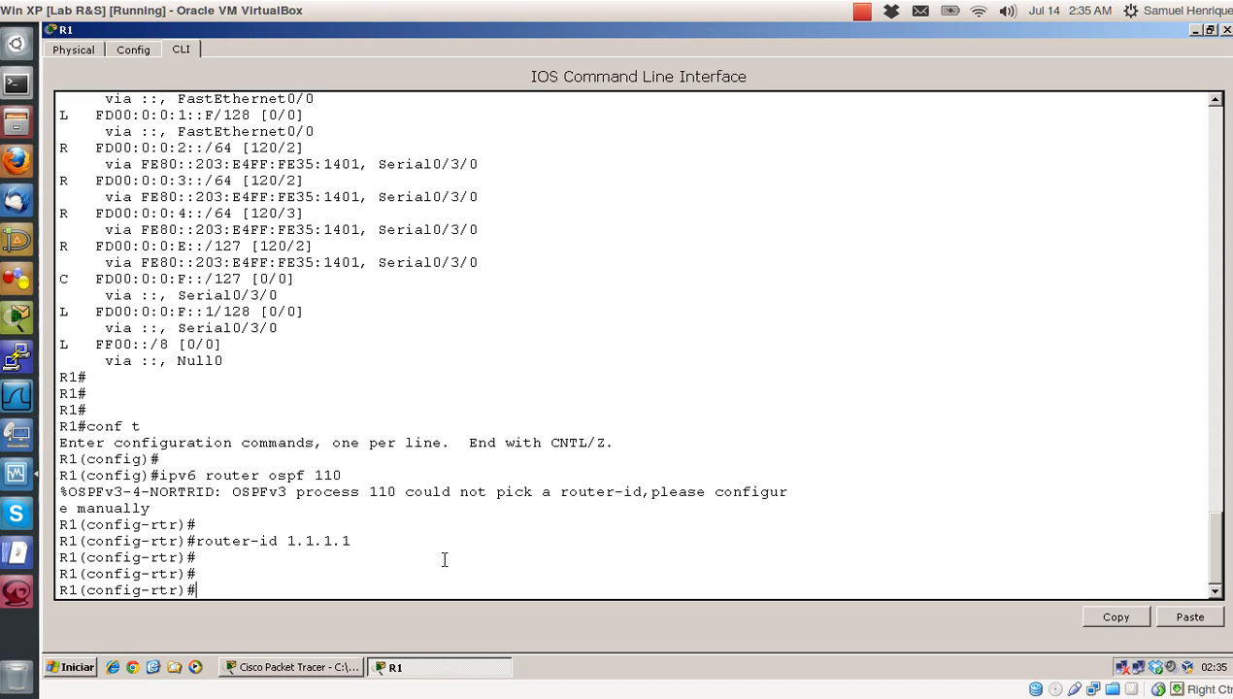
Step: Leave the OSPF router configuration on R1 and return to global configuration mode
type("end")
key("BackSpace")
key("BackSpace")
key("BackSpace")
type("exit")
key("Return")
key("Return")
key("Return")
key("Return")
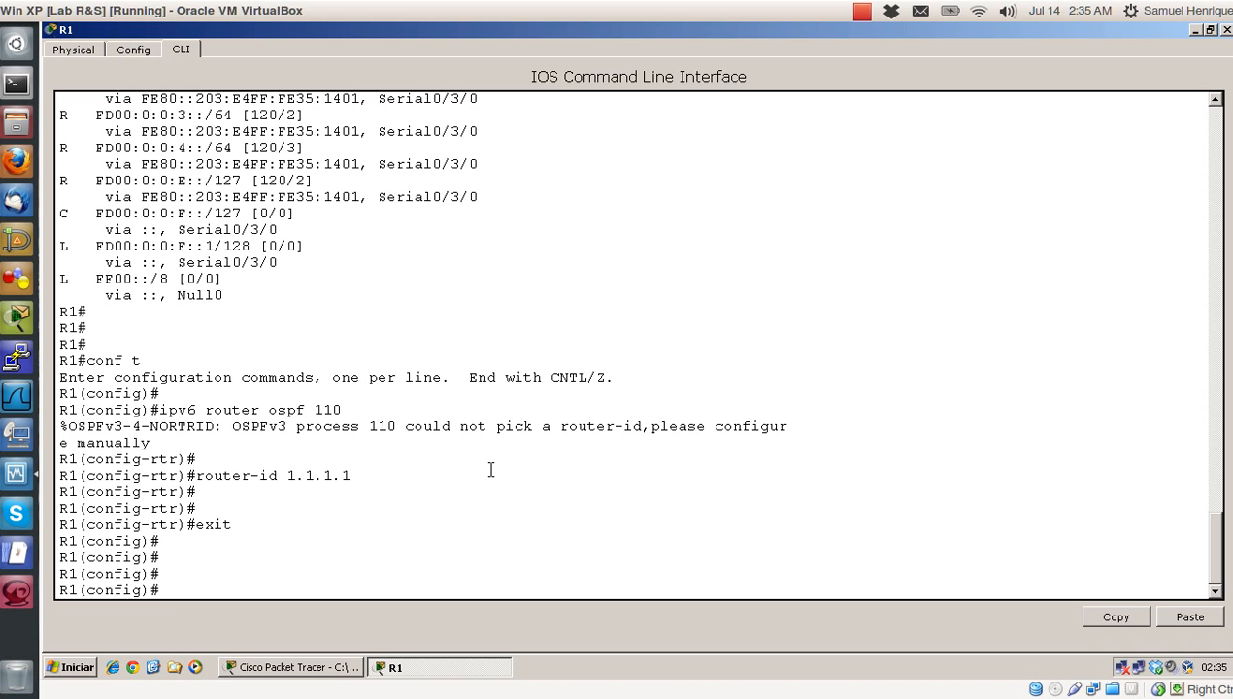
Step: Enable IPv6 OSPF process 110 in area 0 on R1's FastEthernet0/0 interface
type("int f0/0")
key("Return")
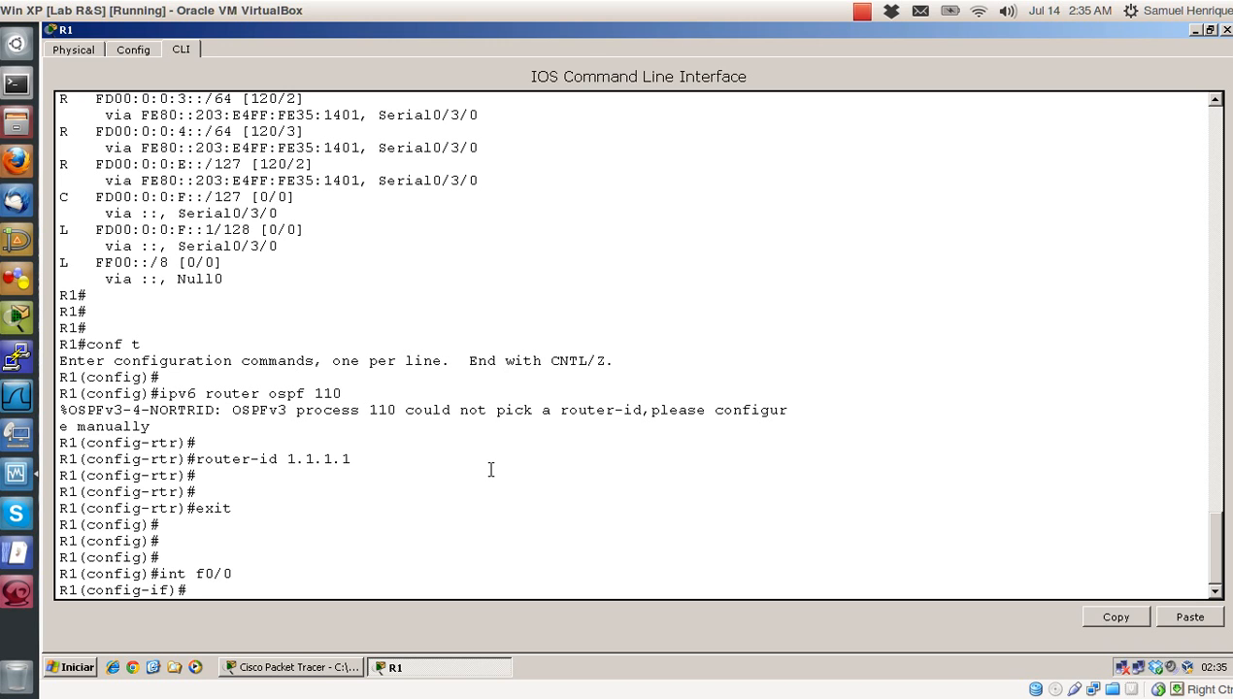
type("ipv6 ospf 110")
type("area 0")
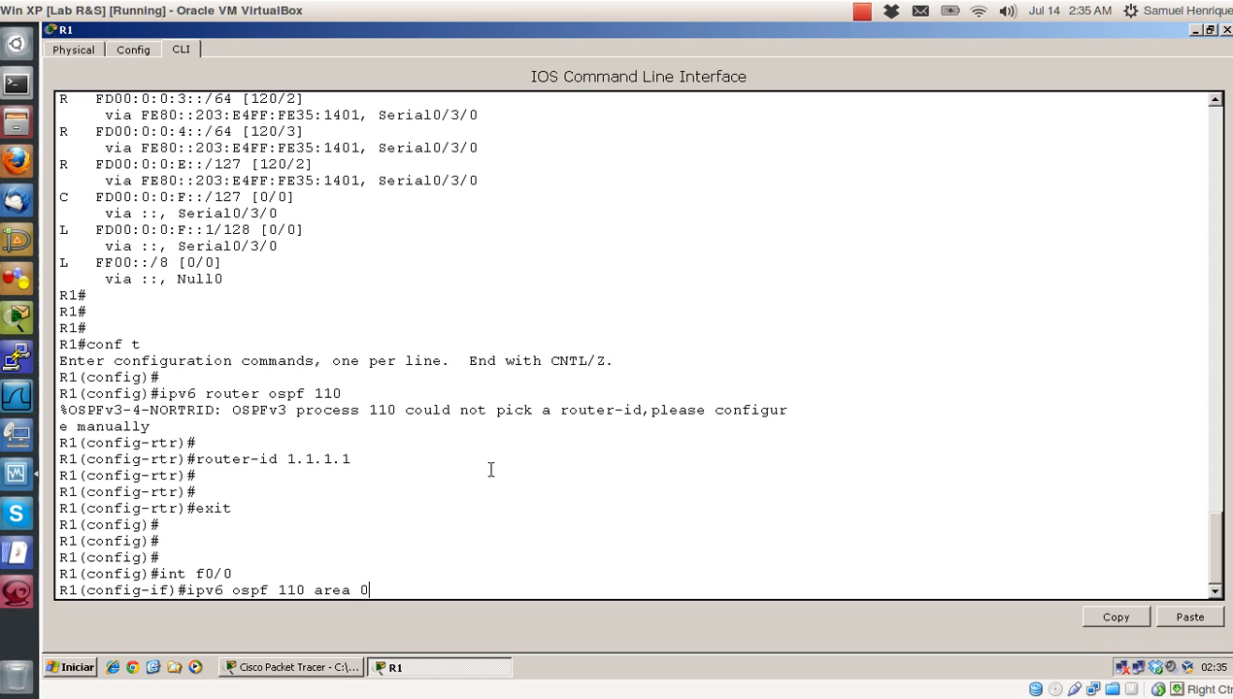
key("Return")
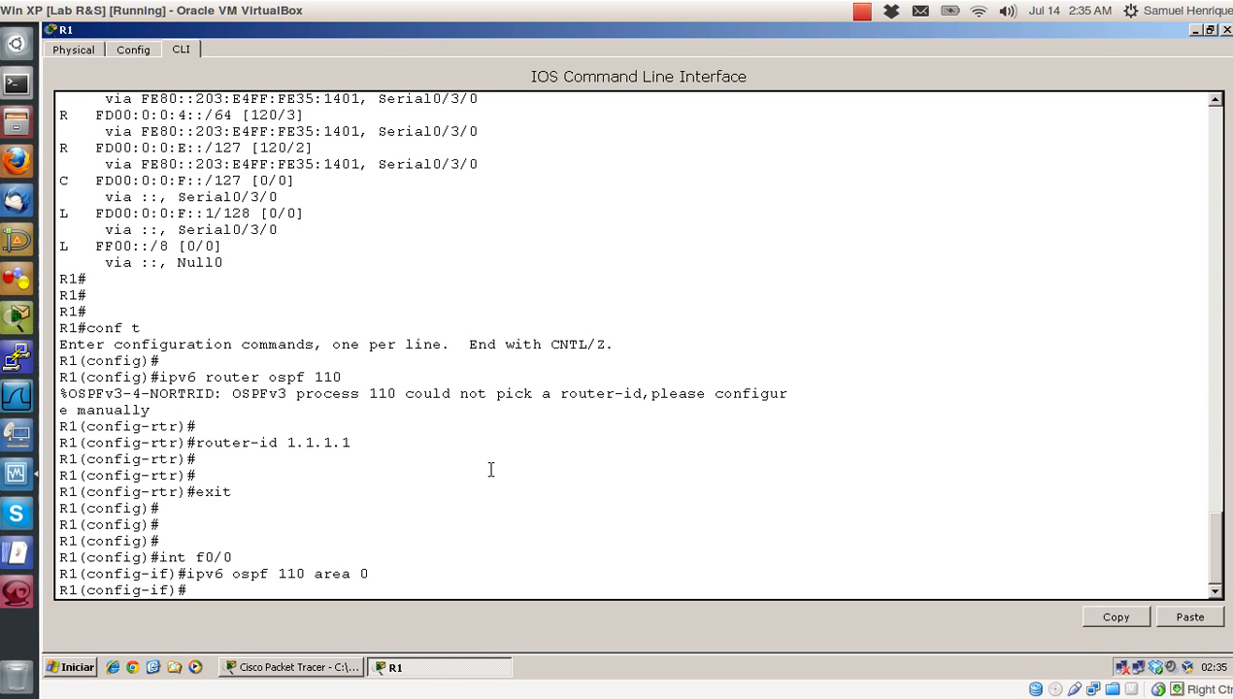
Step: Enable IPv6 OSPF process 110 in area 0 on R1's Serial0/3/0 interface
type("int s0/3/0")
key("Return")
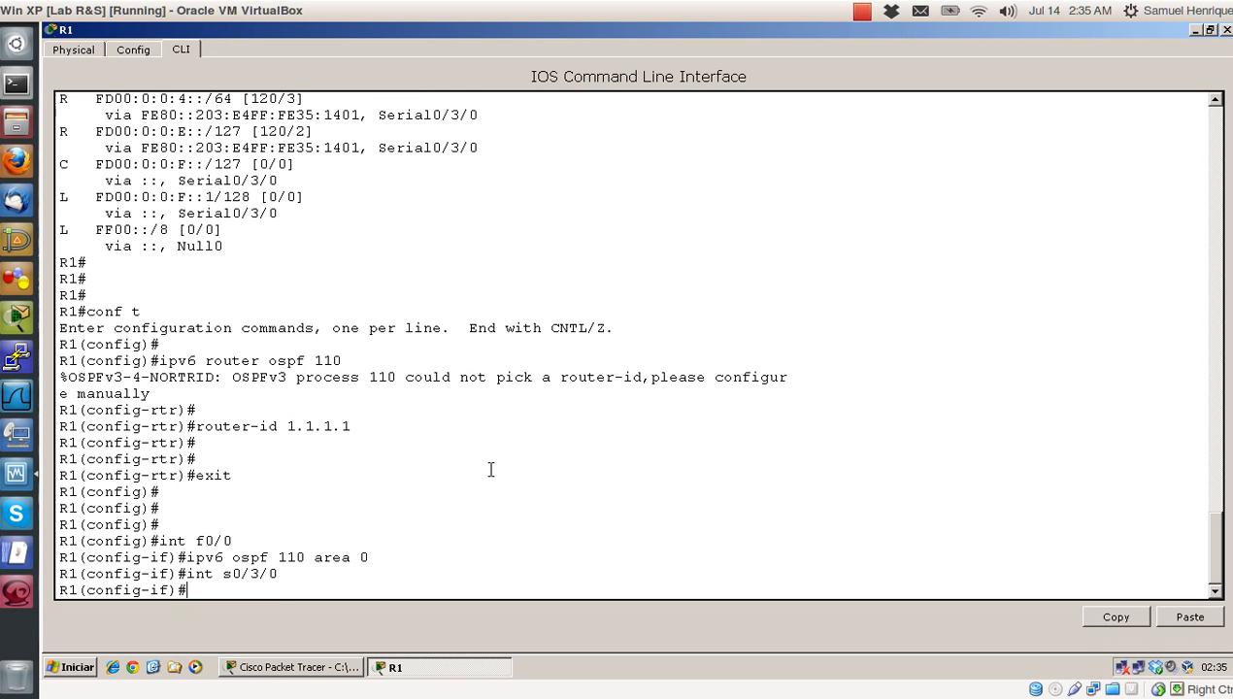
type("ipv6 ospf 110 area 0")
key("Return")
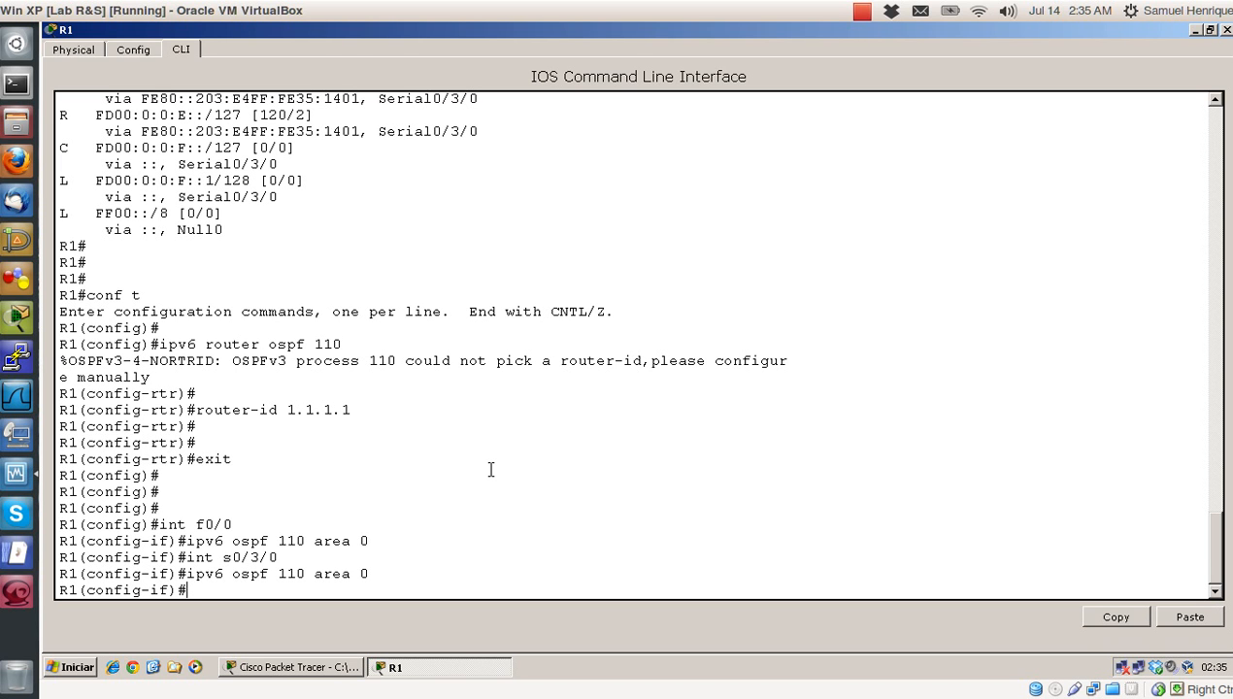
key("Return")
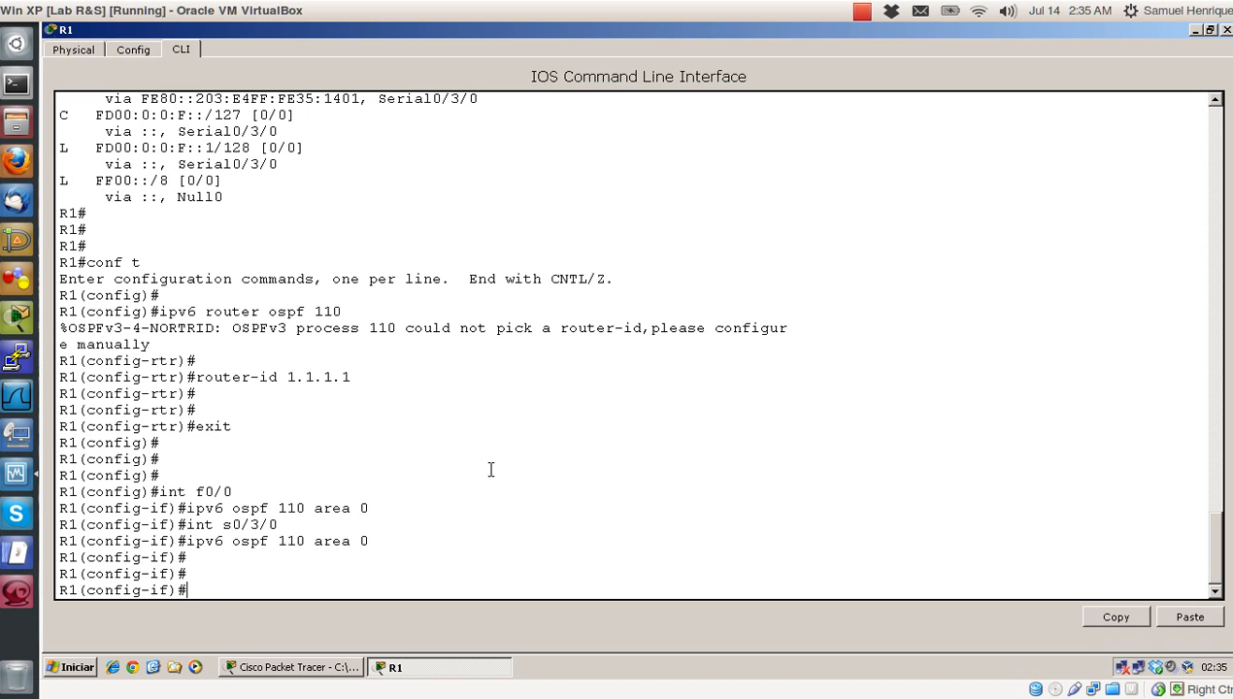
Step: Leave configuration mode on R1 and save the running configuration
type("end")
key("Return")
key("Return")
type("wr")
key("Return")
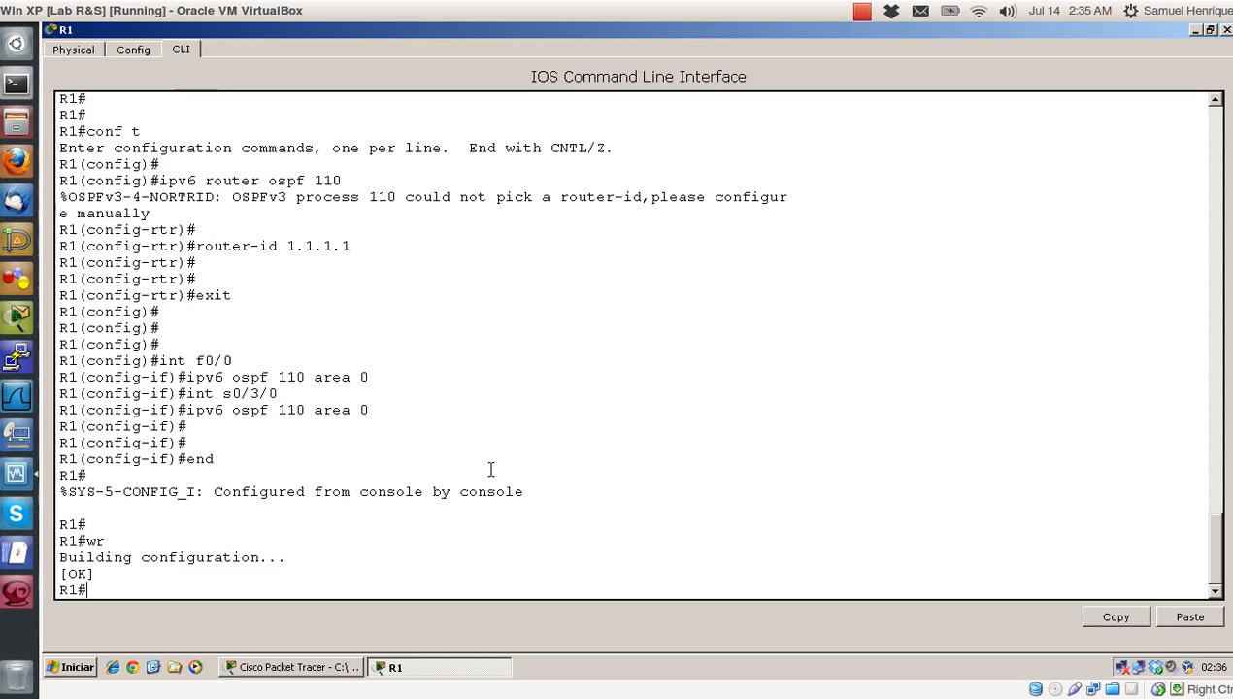
Step: Show R1's active IPv6 routing protocols and examine the interfaces assigned to OSPF 110
key("Return")
type("show ipv6 p")
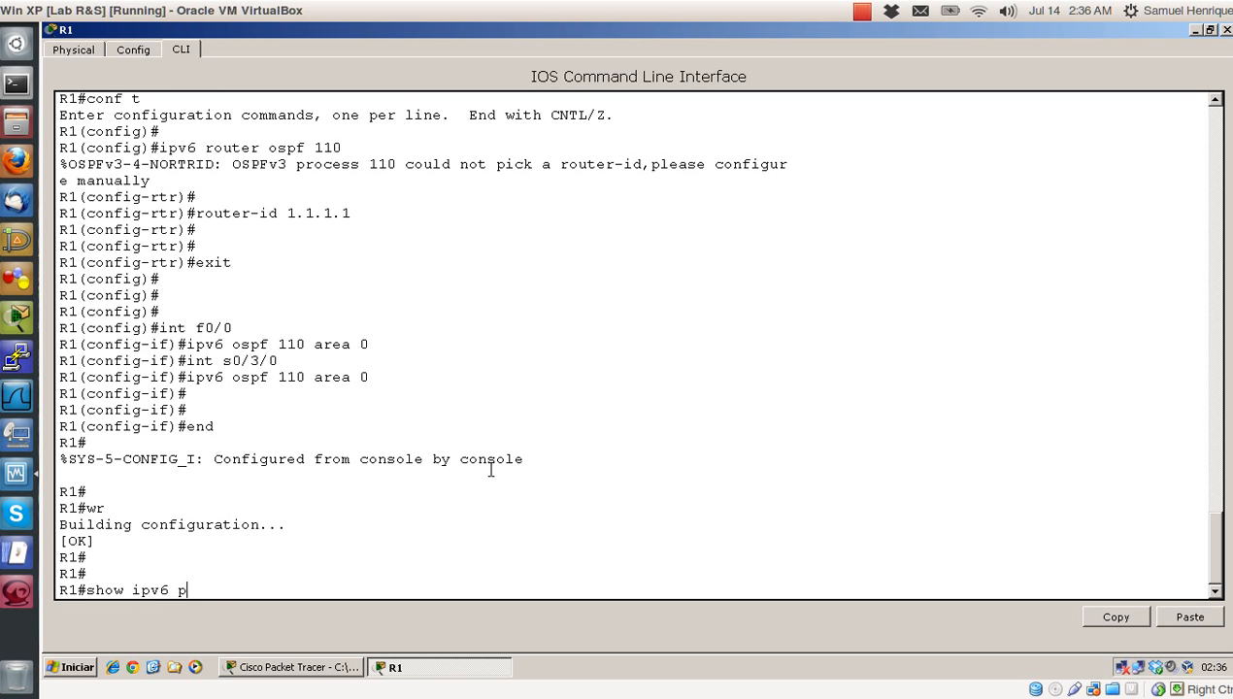
type("rotocols")
key("Return")
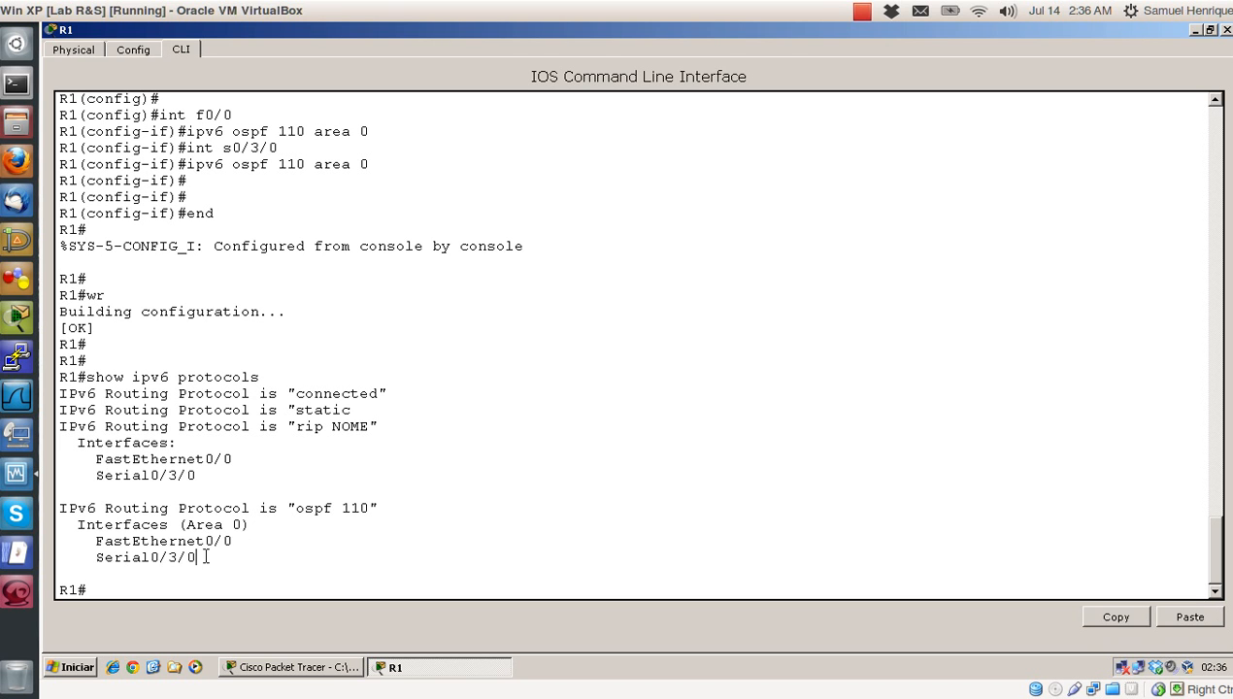
left_click_drag(198, 558, 65, 526)
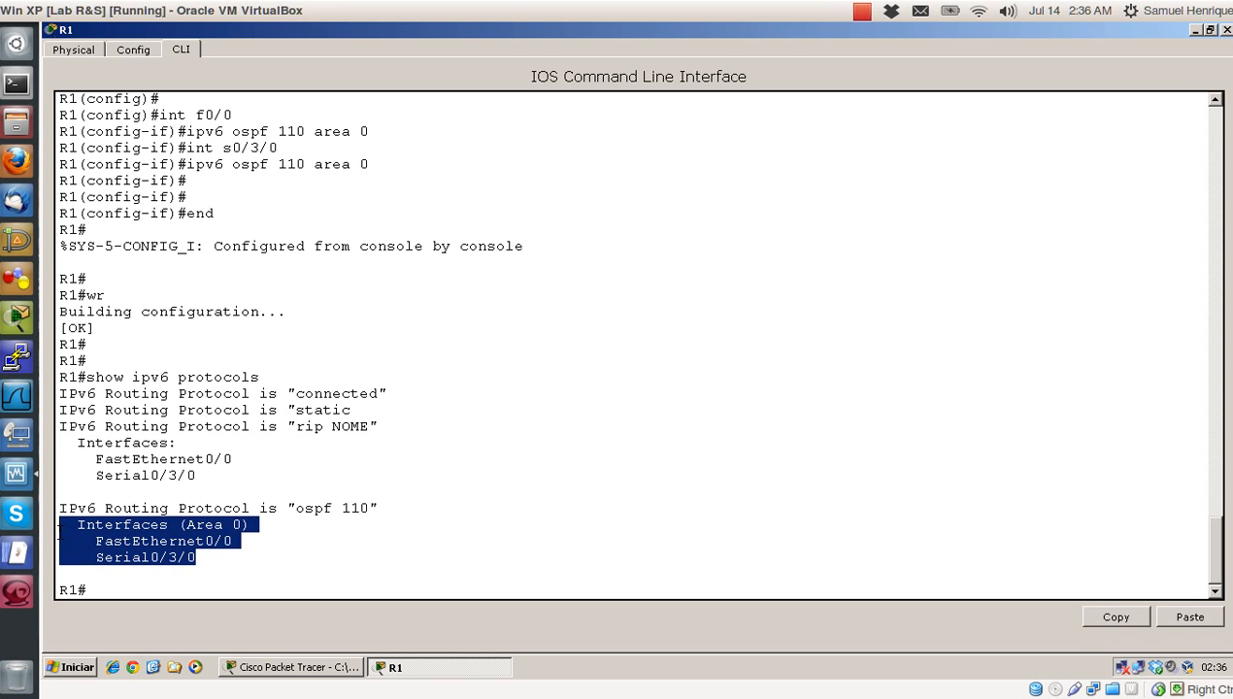
left_click(216, 549)
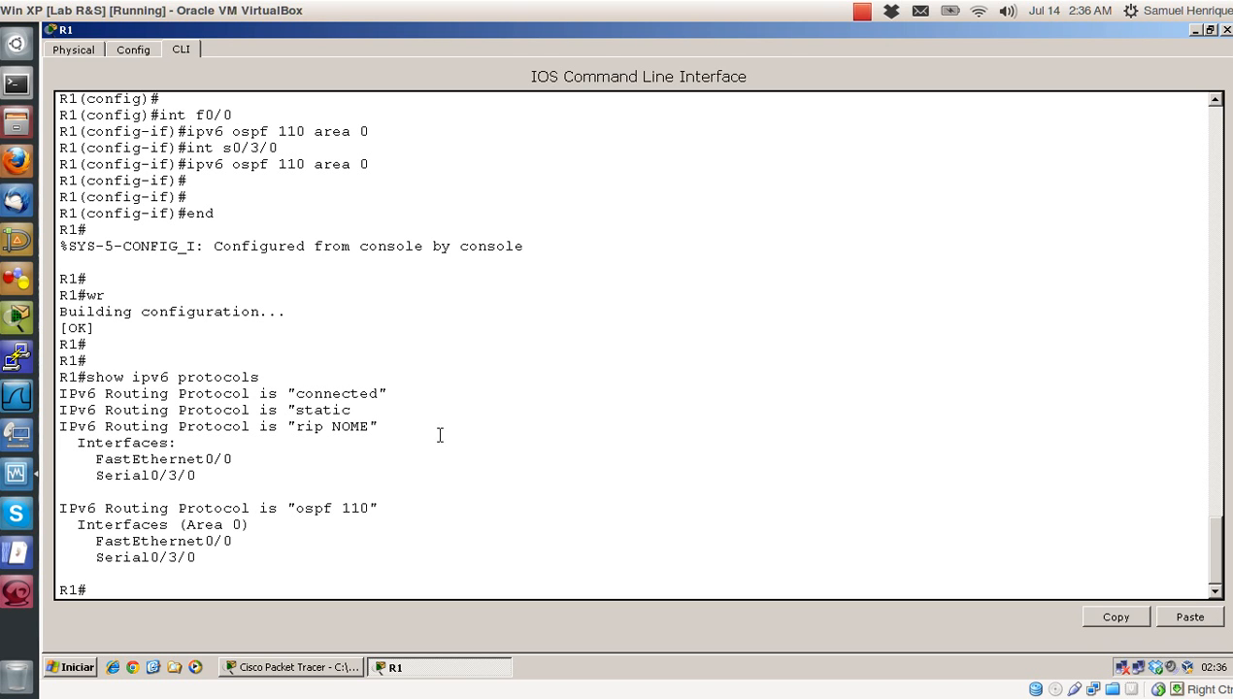
Step: Close R1's window, open R2's command line full size and enter global configuration mode
left_click(1226, 30)
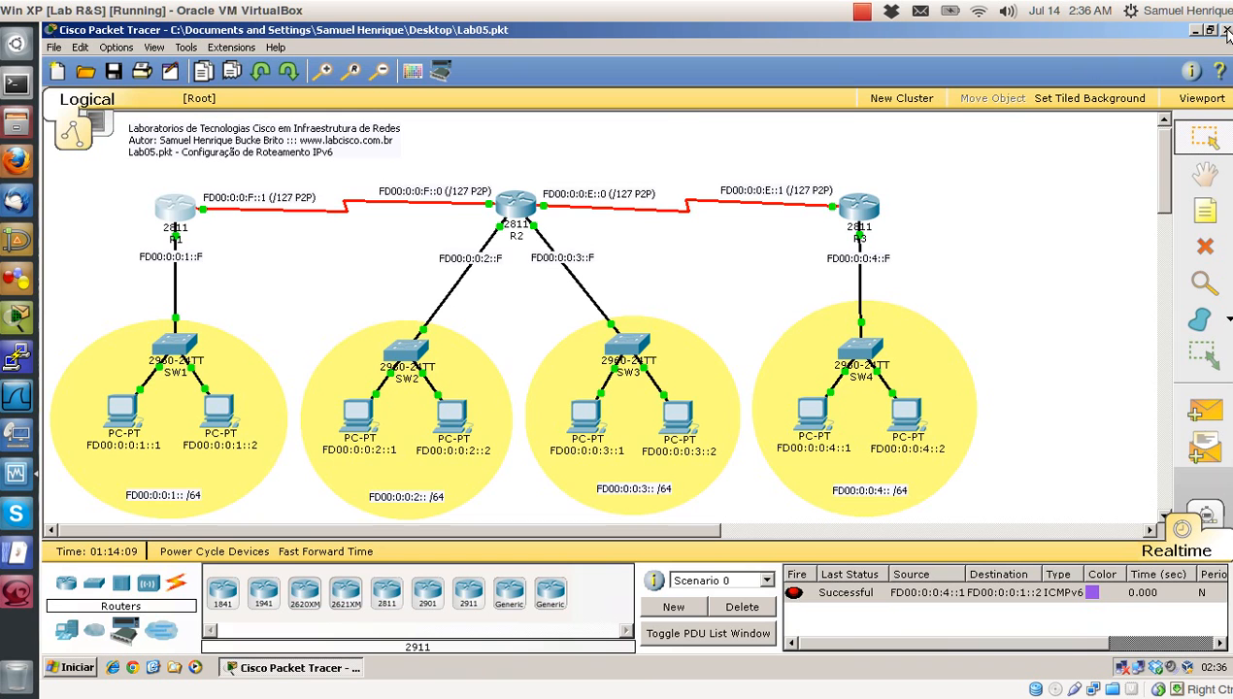
left_click(517, 208)
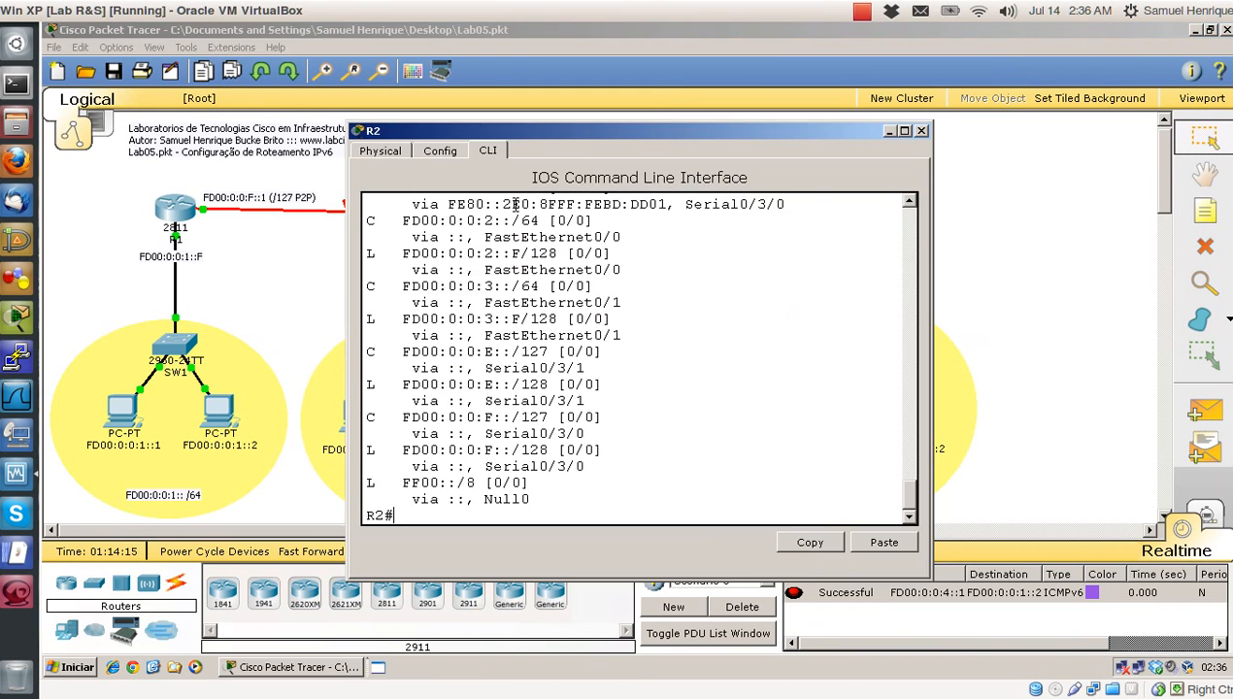
left_click(904, 133)
key("Return")
key("Return")
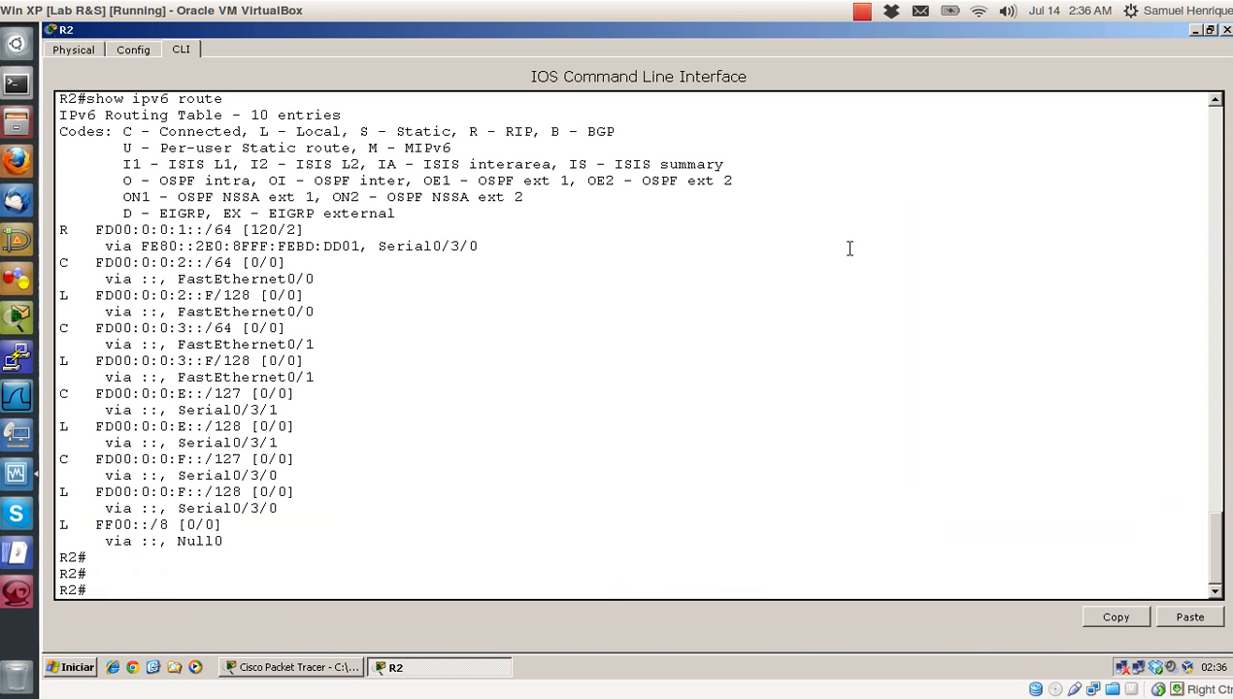
type("conf t")
key("Return")
key("Return")
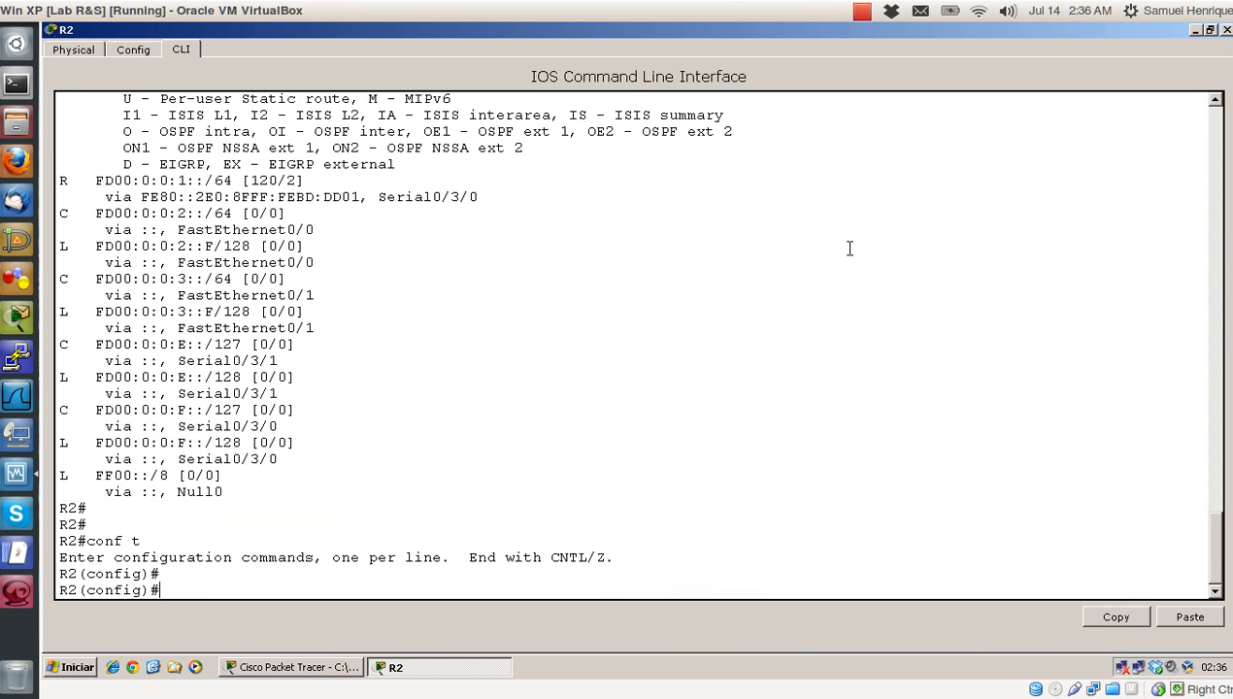
type("ipv6 unicast-routing")
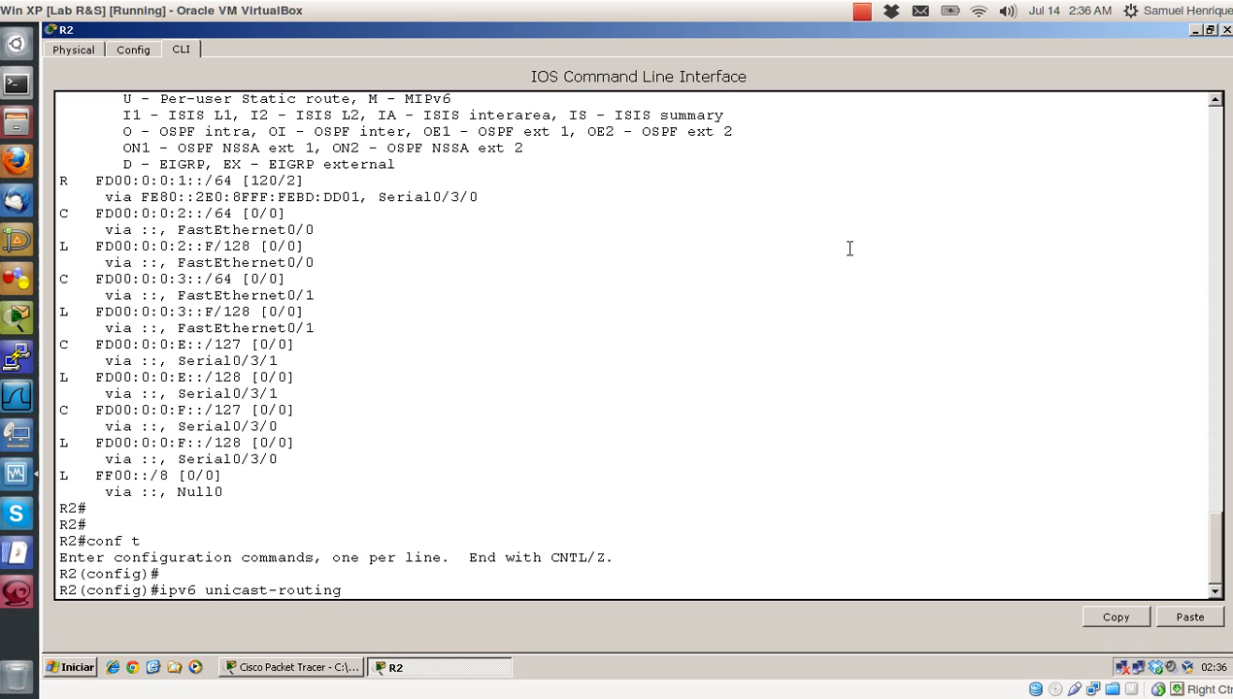
key("BackSpace")
key("BackSpace")
key("BackSpace")
key("BackSpace")
key("BackSpace")
key("BackSpace")
key("BackSpace")
key("BackSpace")
key("BackSpace")
key("BackSpace")
key("BackSpace")
key("BackSpace")
key("BackSpace")
key("BackSpace")
key("BackSpace")
key("BackSpace")
key("BackSpace")
key("BackSpace")
key("BackSpace")
key("BackSpace")
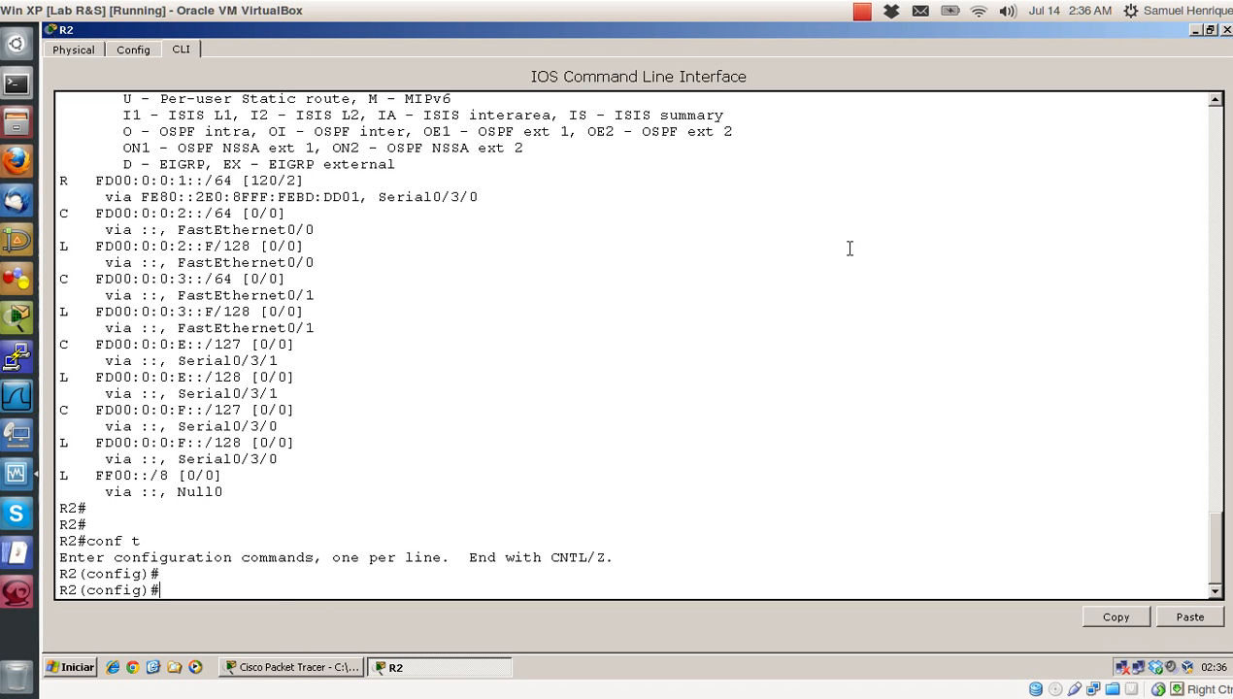
type("ipv6 ospf 110")
key("Return")
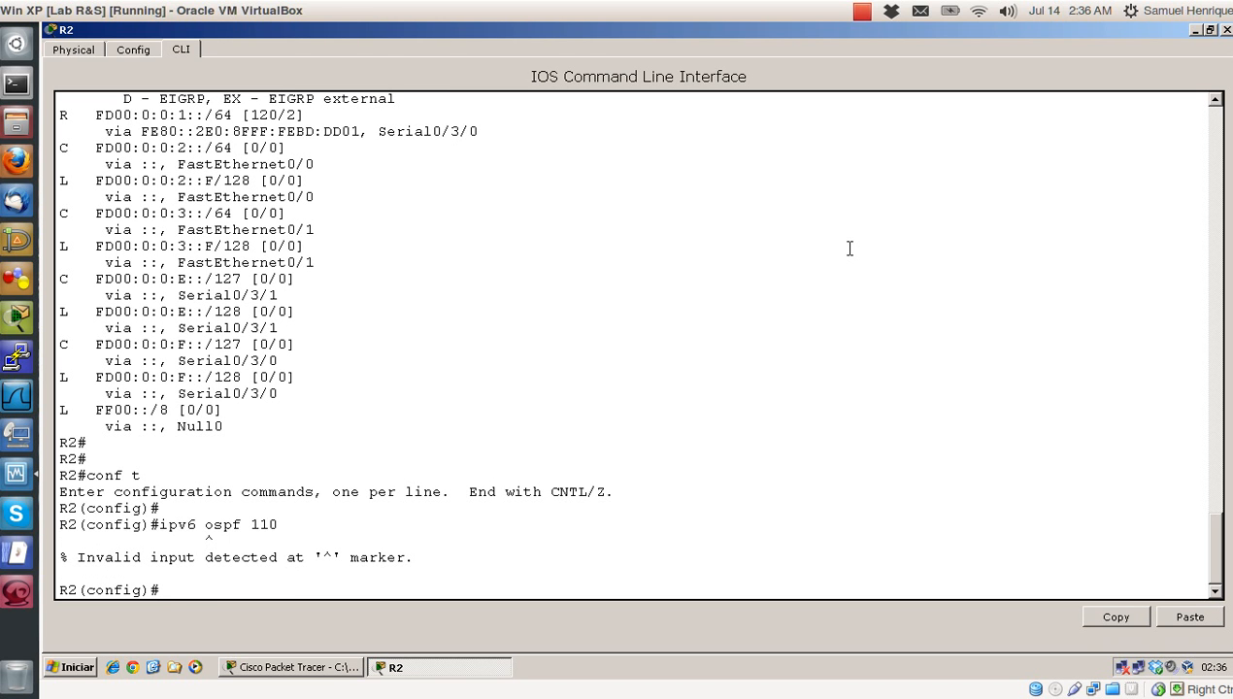
Step: Create IPv6 OSPF process 110 on R2 with router ID 2.2.2.2 and return to global configuration mode
type("ipv6 router ospf ")
type("110")
key("Return")
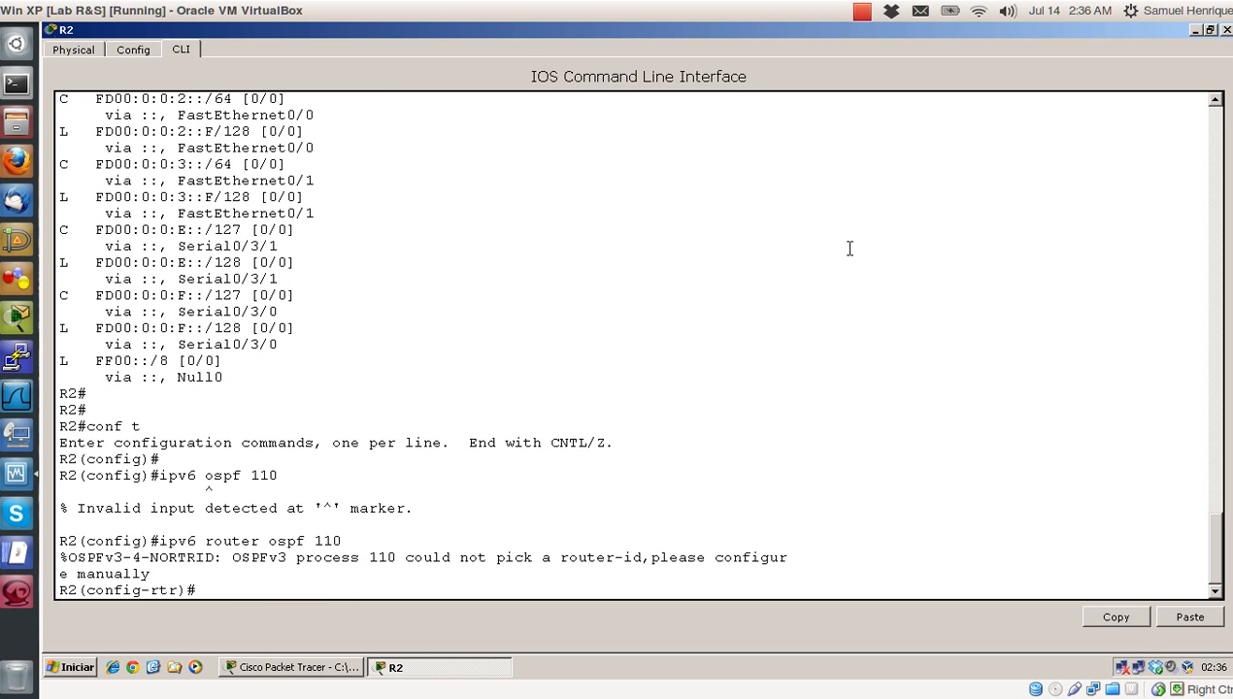
type("router-id 2.2.2.2")
key("Return")
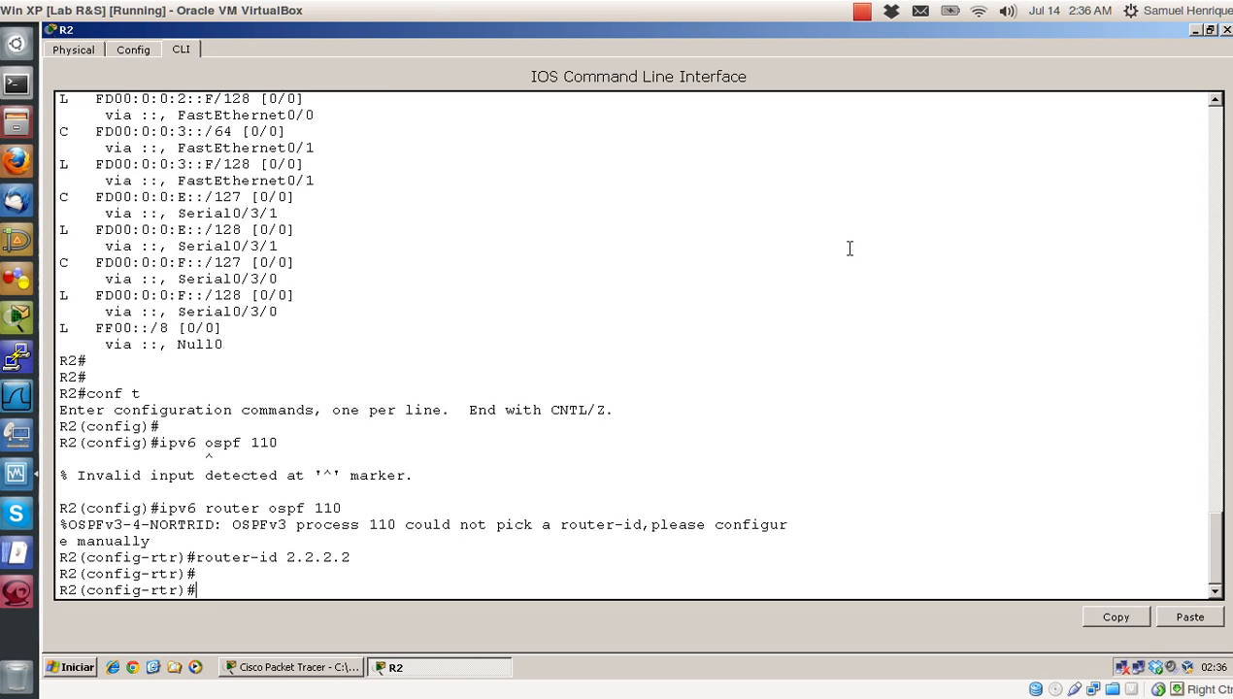
type("exit")
key("Return")
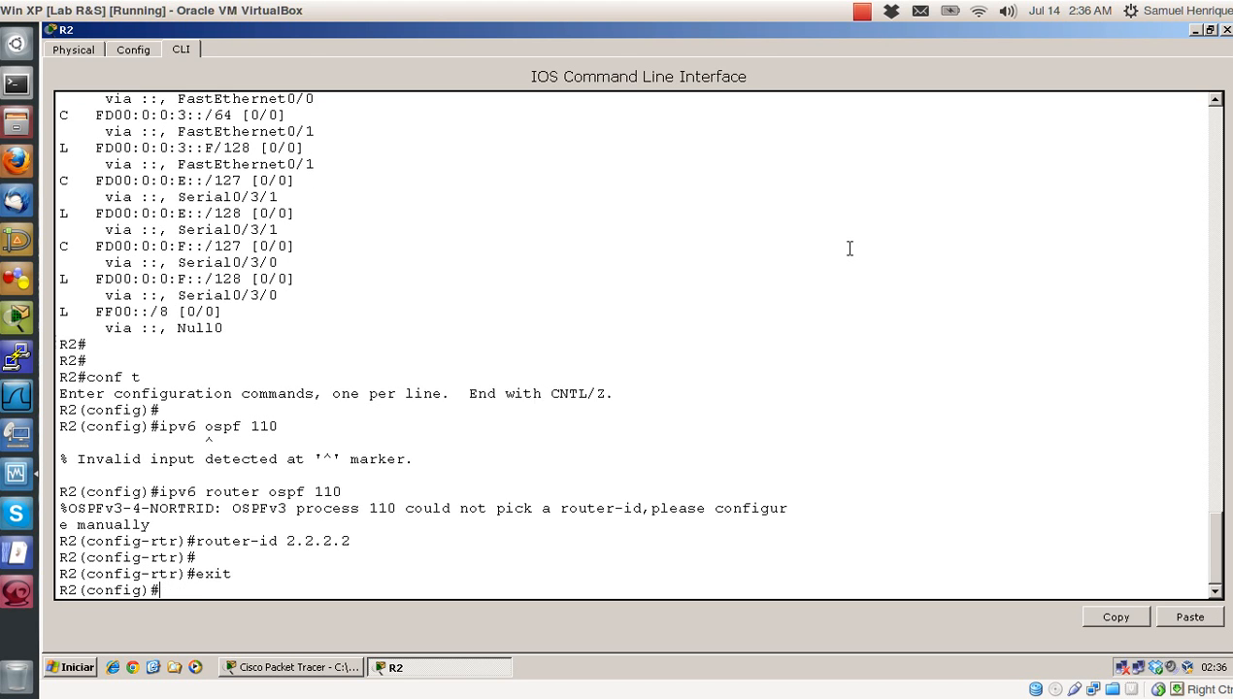
key("Return")
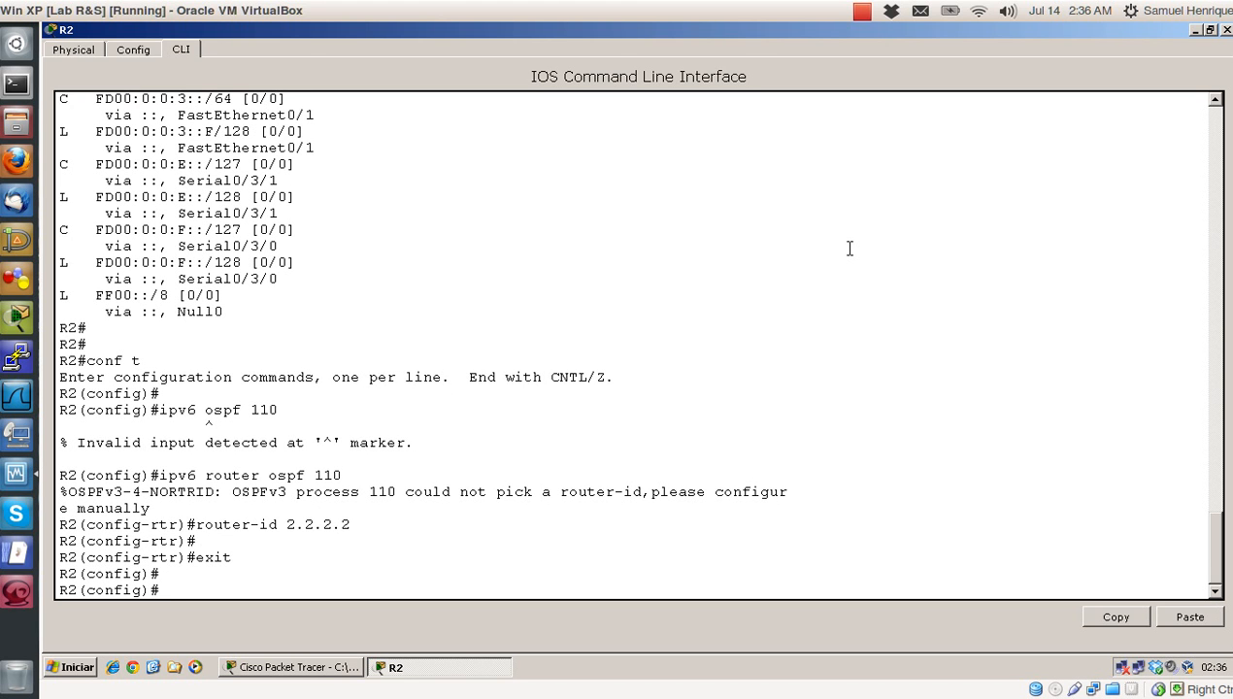
Step: Enable IPv6 OSPF process 110 in area 0 on R2's FastEthernet0/0 interface
type("int f0/0")
key("Return")
type("ipv")
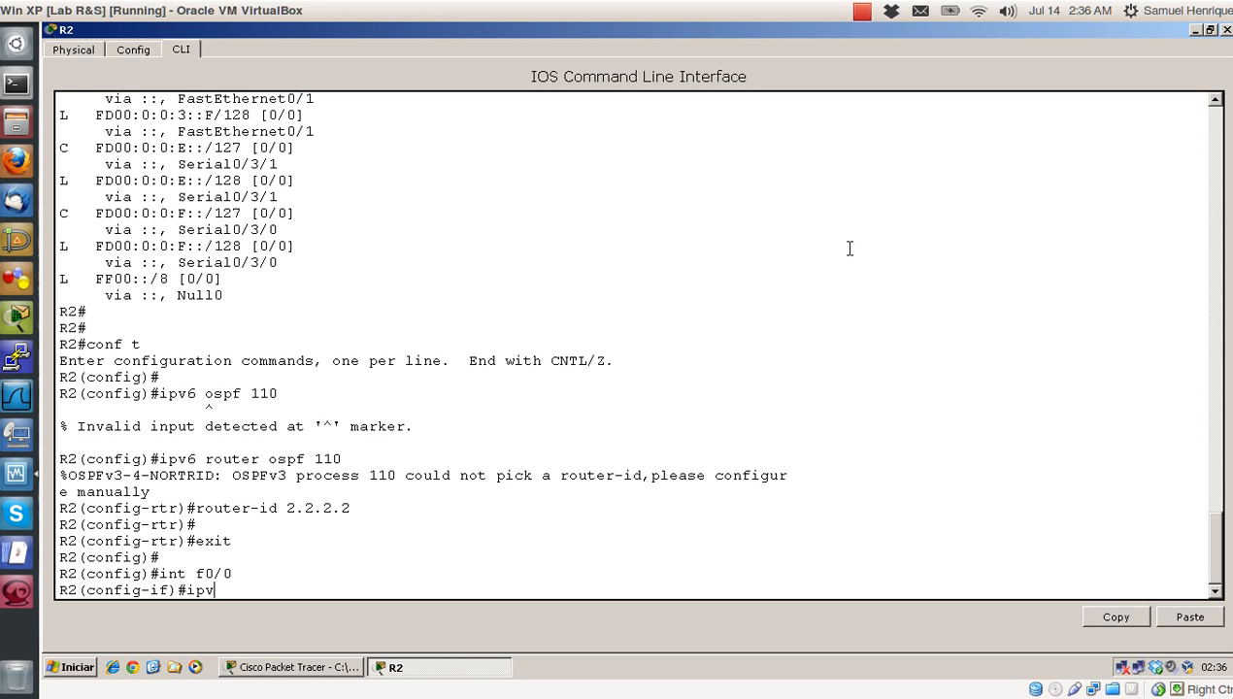
type("6 ospf 110 area 0")
key("Return")
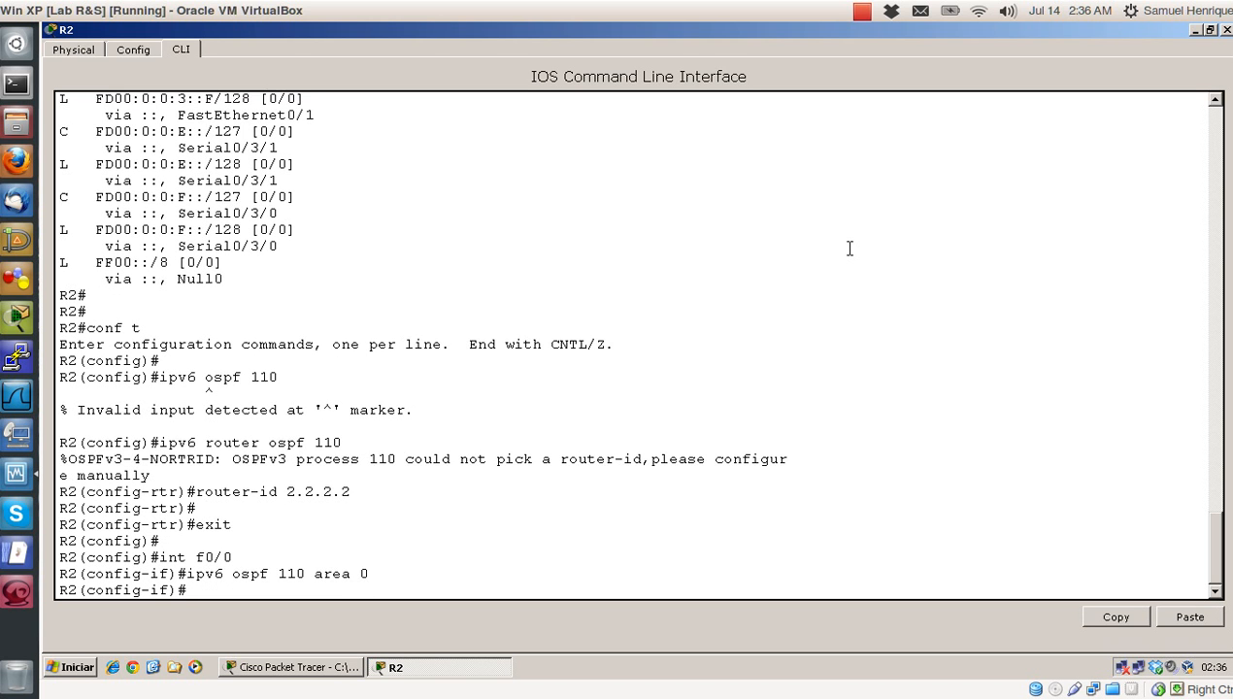
Step: Assign R2's FastEthernet0/1 interface to IPv6 OSPF process 100 in area 0
type("int f0/1")
key("Return")
type("i")
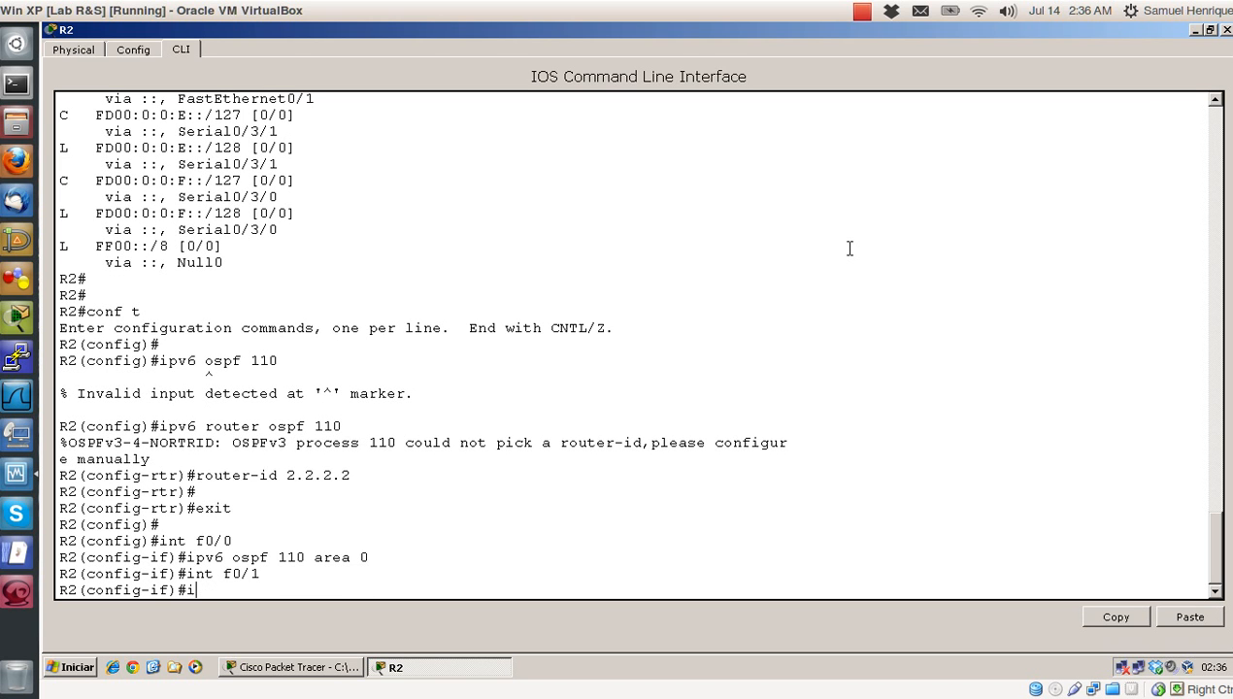
type("pv6 ospf 100 area 0")
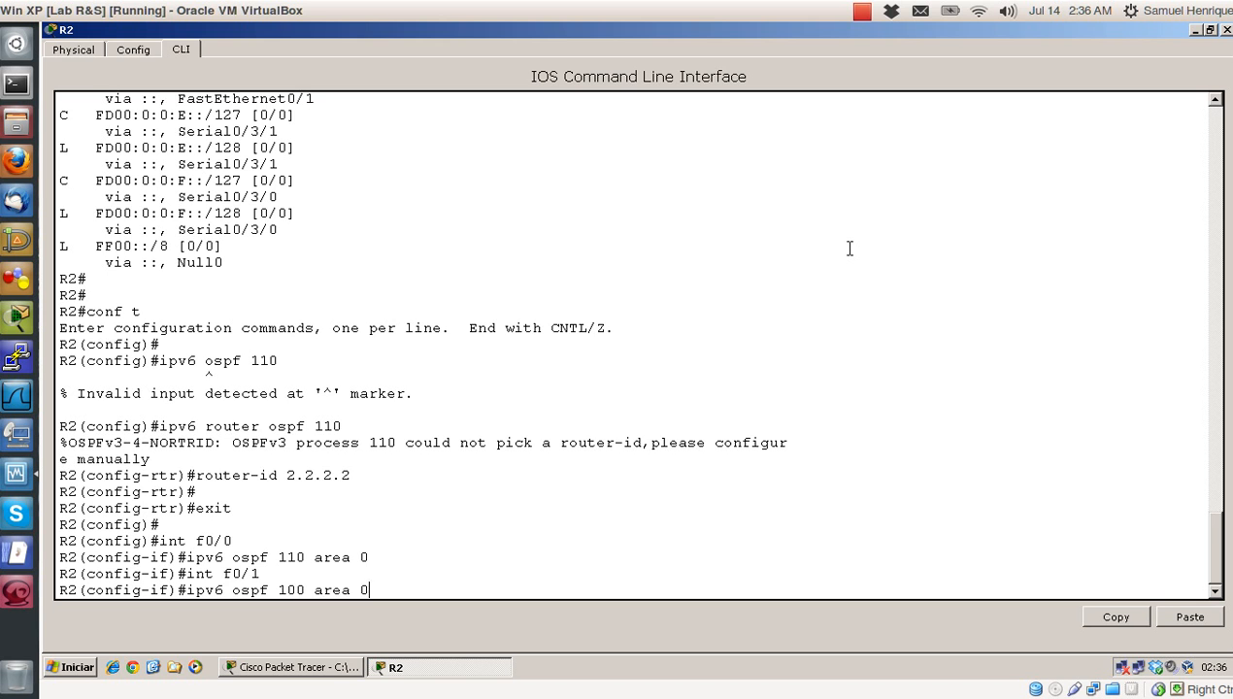
key("Return")
Step: Reissue the OSPF assignment on R2's FastEthernet0/1 with process 110 in area 0
key("Up")
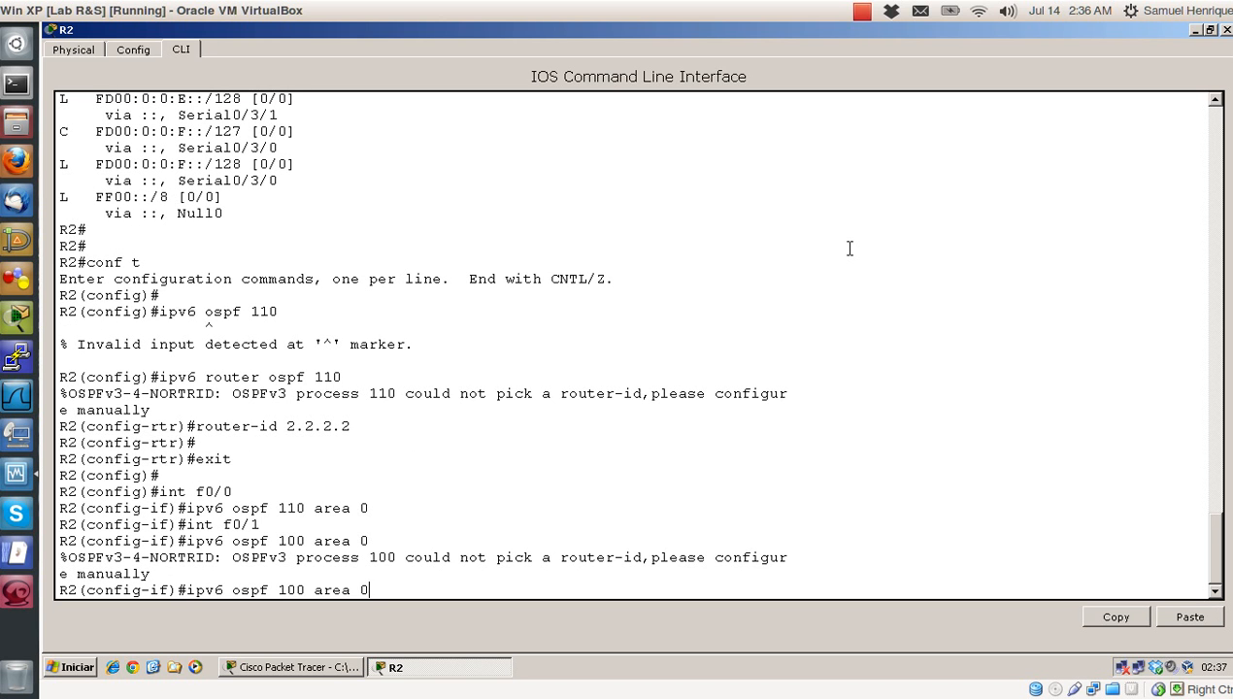
key("Left")
key("Left")
key("Left")
key("Left")
key("Left")
key("Left")
key("Left")
key("Left")
key("BackSpace")
type("1")
key("Return")
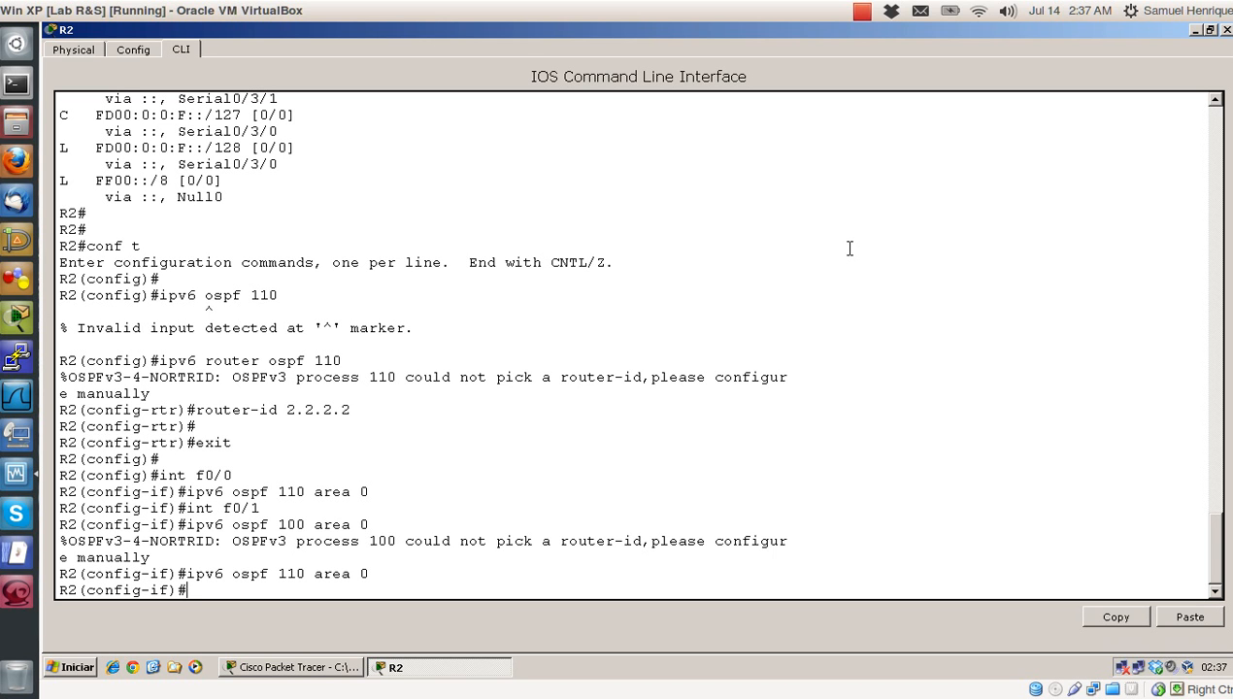
Step: Remove the mistaken IPv6 OSPF process 100 area 0 assignment from R2's FastEthernet0/1 interface
key("Up")
key("Left")
key("Left")
key("Left")
key("Left")
key("Left")
key("Left")
key("Left")
key("Left")
key("Left")
key("Left")
key("Left")
key("Left")
key("Left")
key("Left")
key("Left")
key("Left")
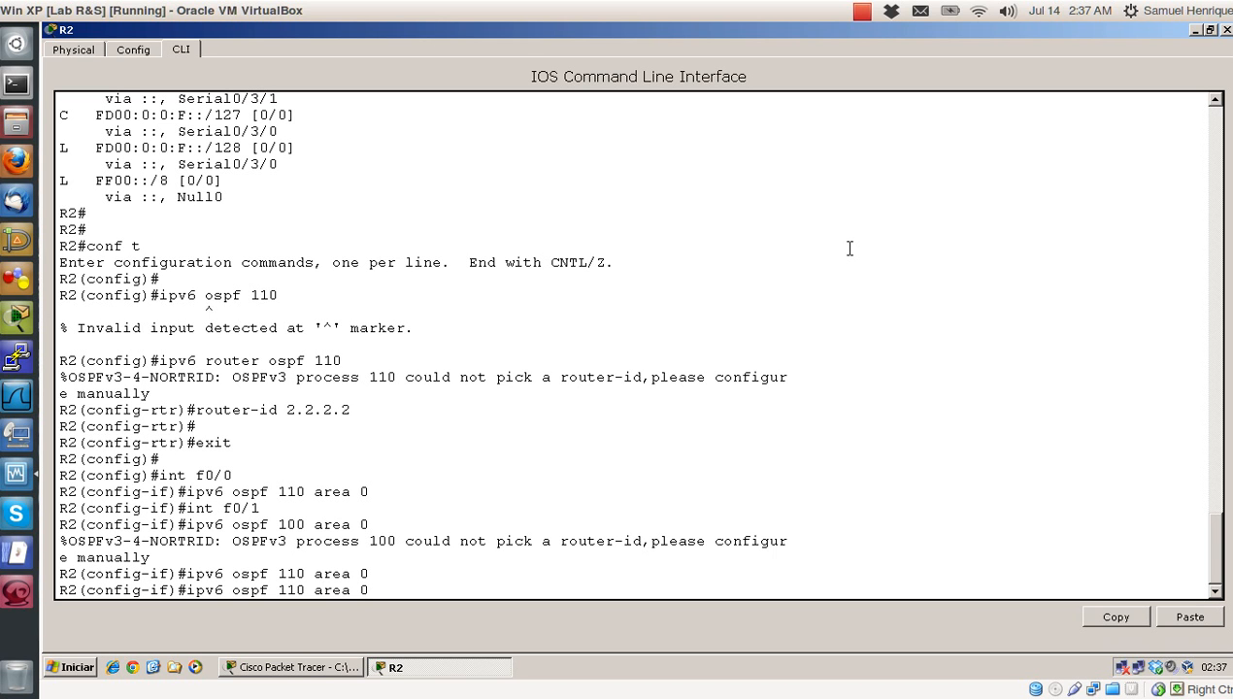
type("no")
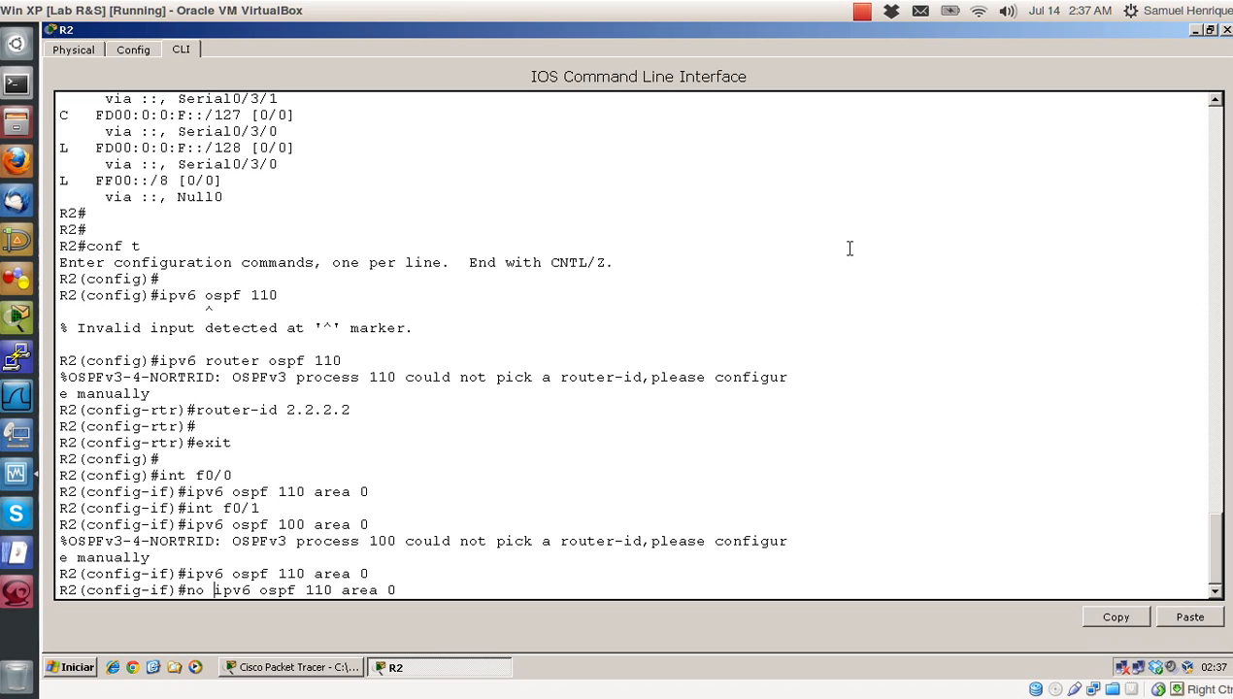
key("Right")
key("Right")
key("Right")
key("Right")
key("Right")
key("Right")
key("Right")
key("Right")
key("Right")
key("Right")
key("BackSpace")
type("0")
key("Return")
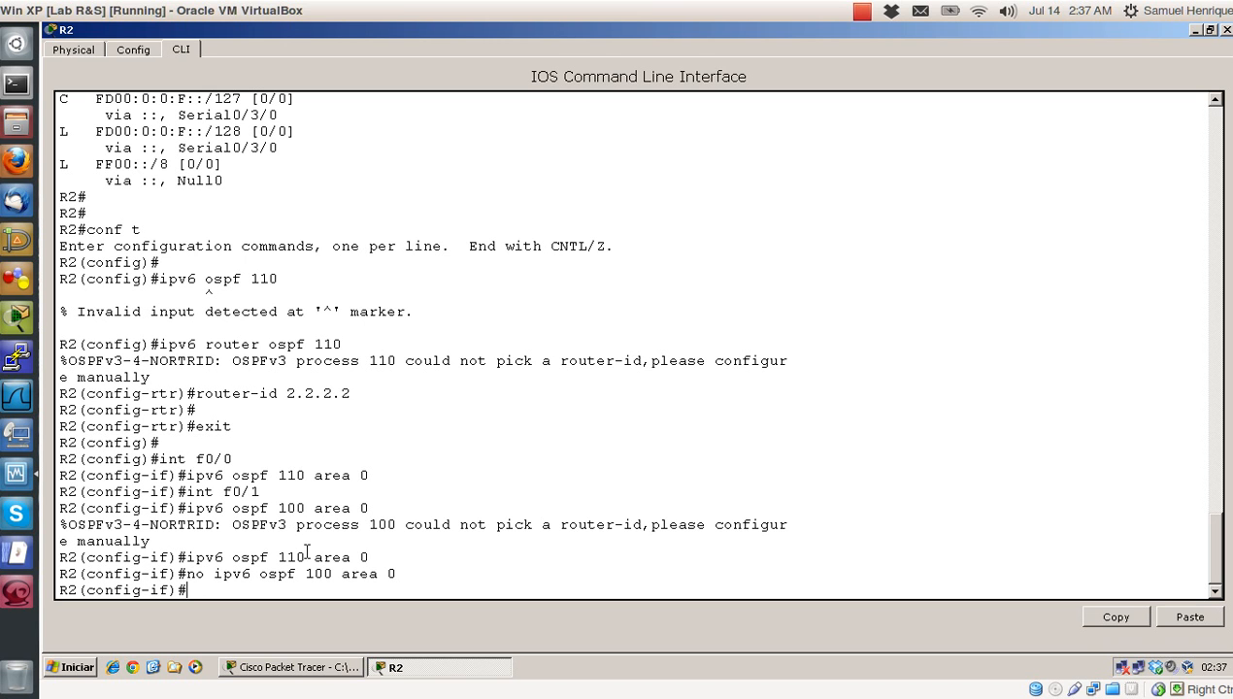
Step: Enable IPv6 OSPF process 110 in area 0 on R2's Serial0/3/0 interface
key("Return")
type("int")
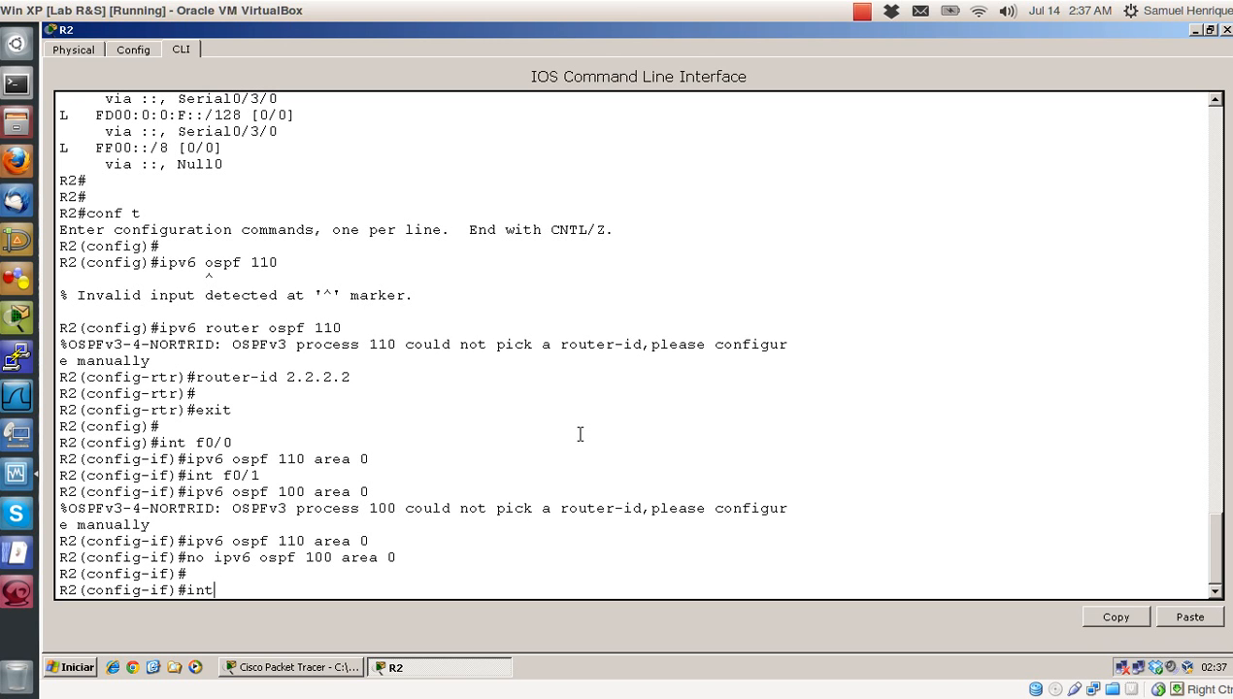
type(" s0/3/0")
key("Return")
type("ipv")
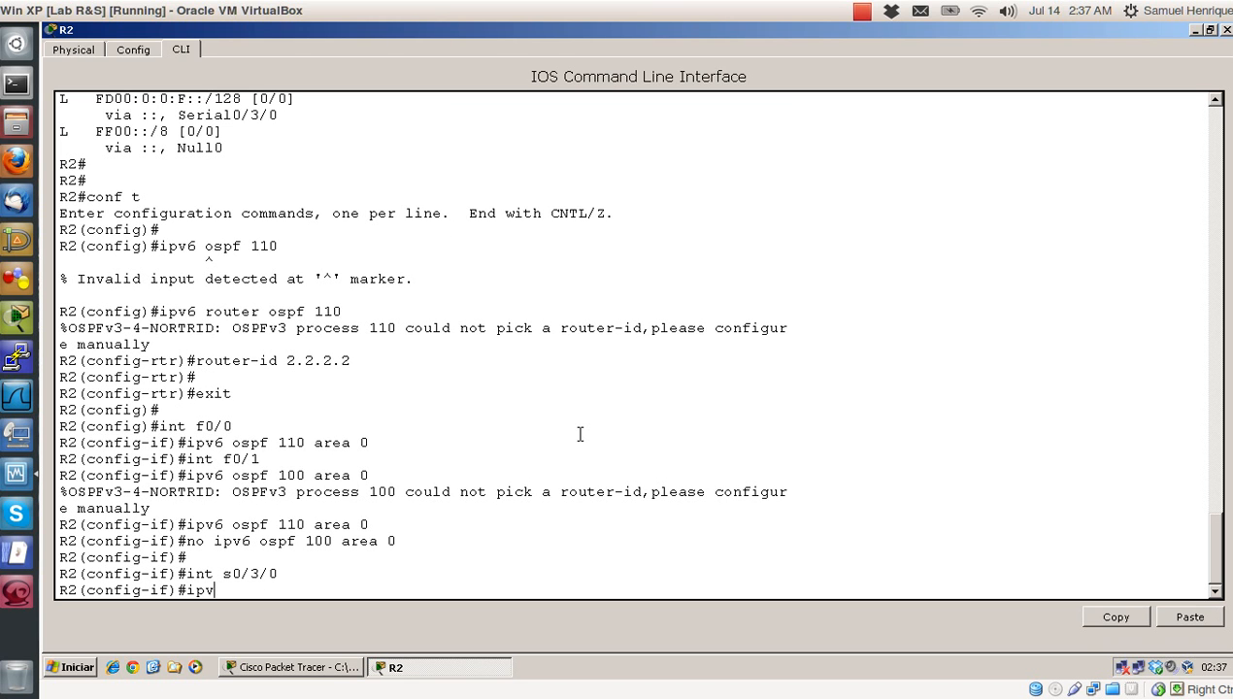
type("6 ospf 110 area 0")
key("Return")
Step: Enable IPv6 OSPF process 110 in area 0 on R2's Serial0/3/1 interface
type("int")
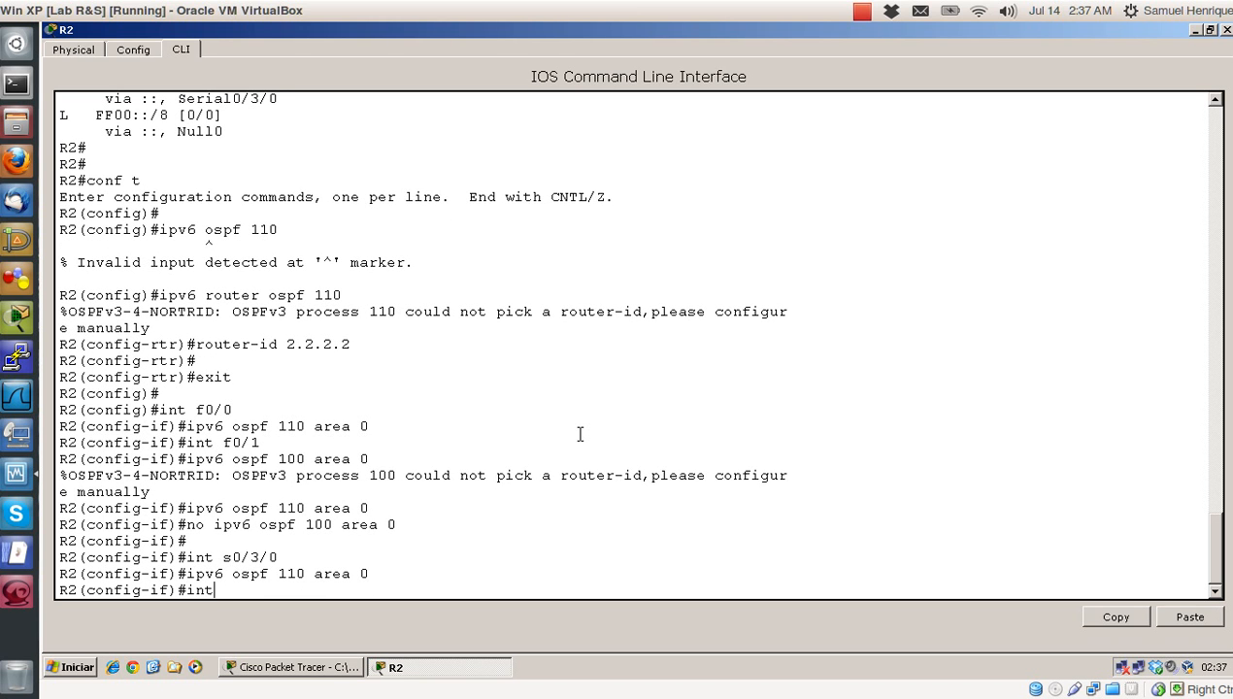
type(" s0/3/1")
key("Return")
type("ipv6 o")
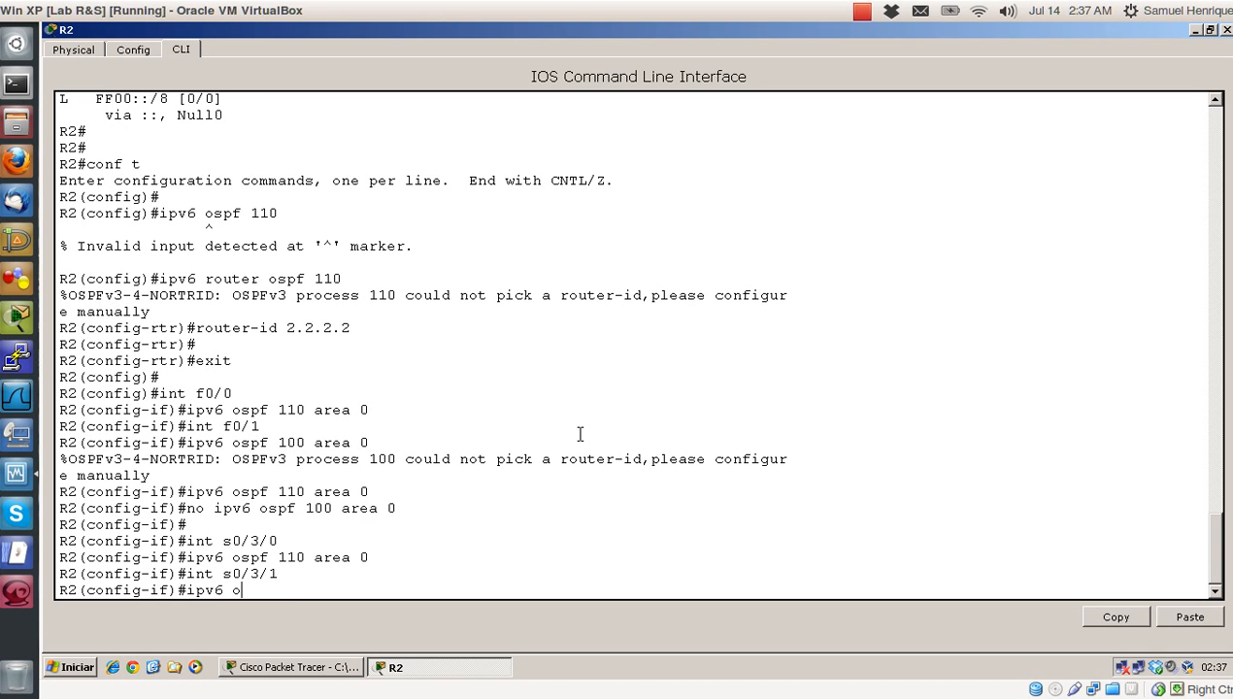
type("spf 110 area")
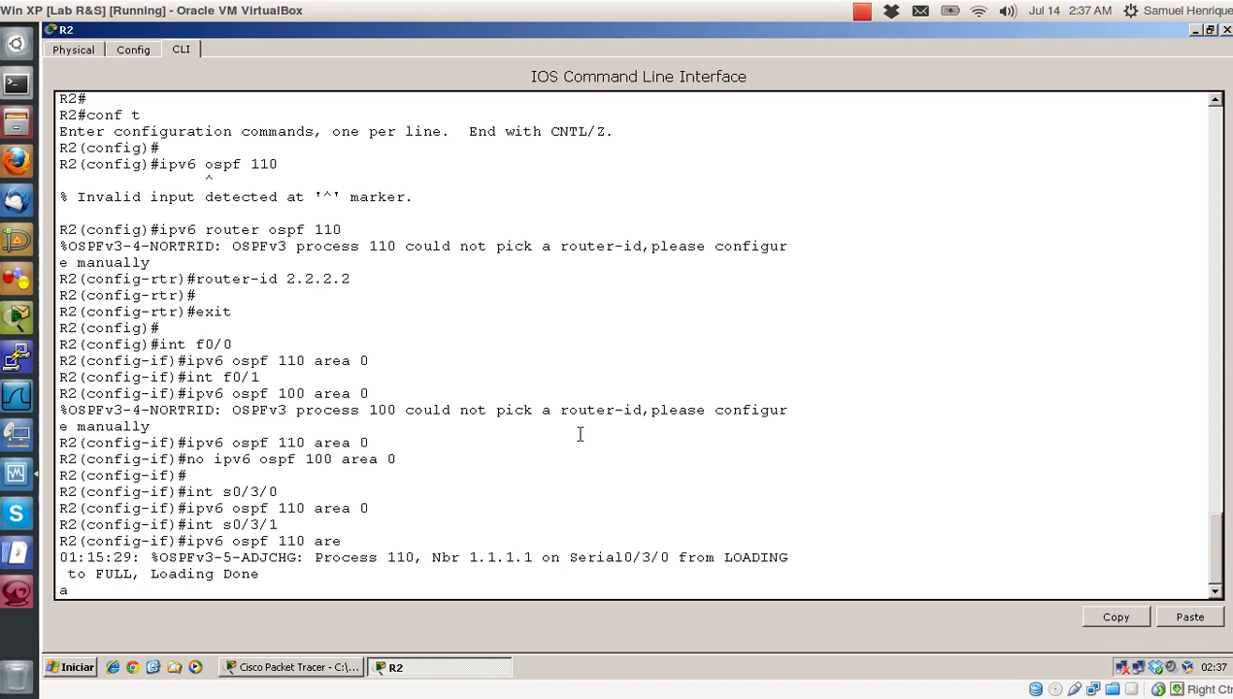
type(" 0")
key("Return")
key("Return")
key("Return")
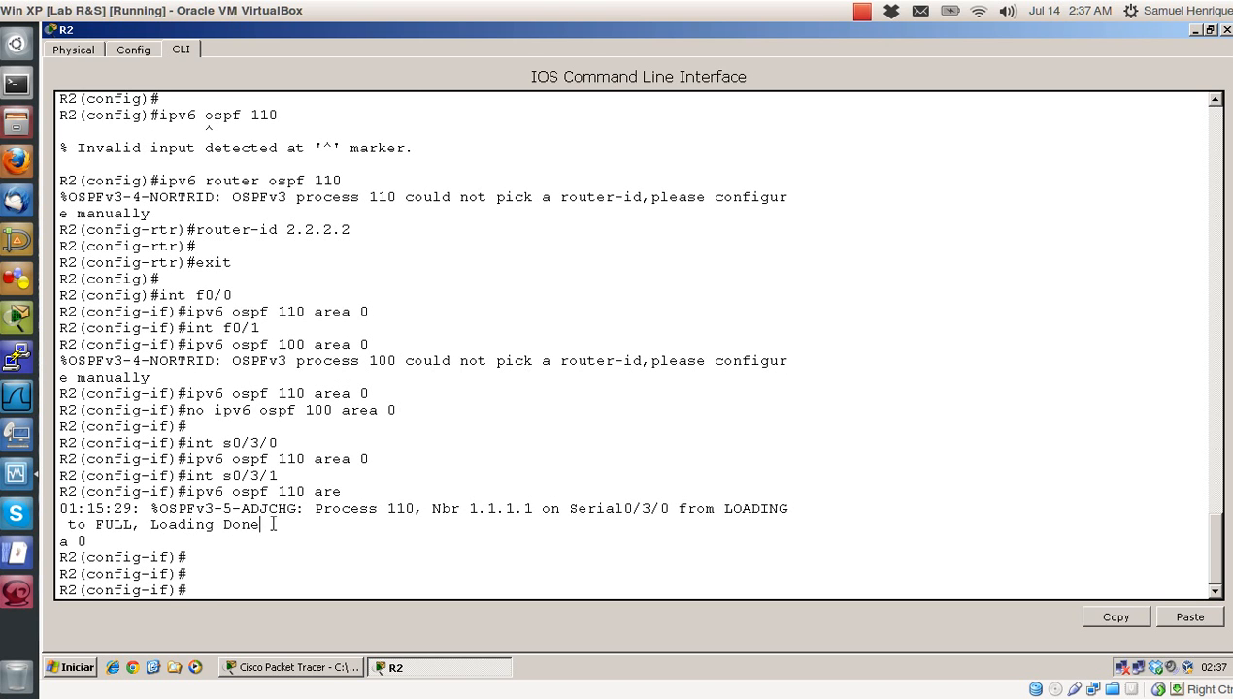
Step: Examine the OSPFv3 adjacency message and the process 100 and 110 commands entered for FastEthernet0/1
left_click_drag(262, 524, 7, 513)
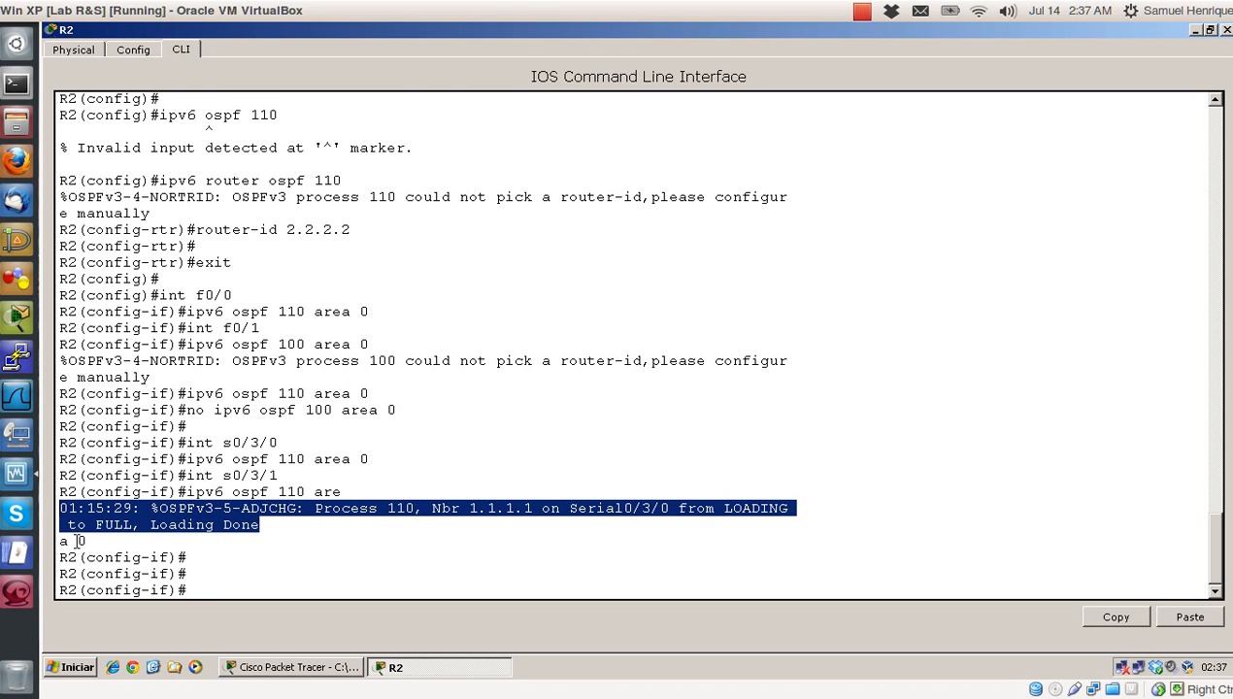
left_click(187, 545)
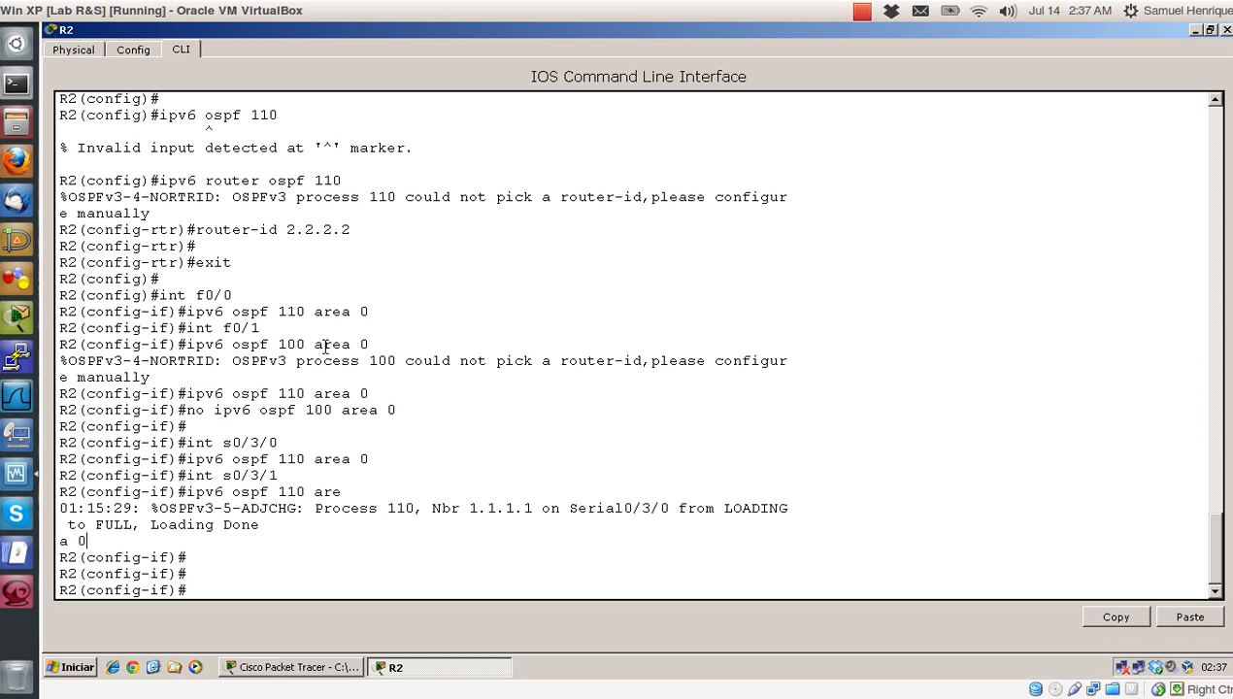
left_click_drag(370, 344, 186, 344)
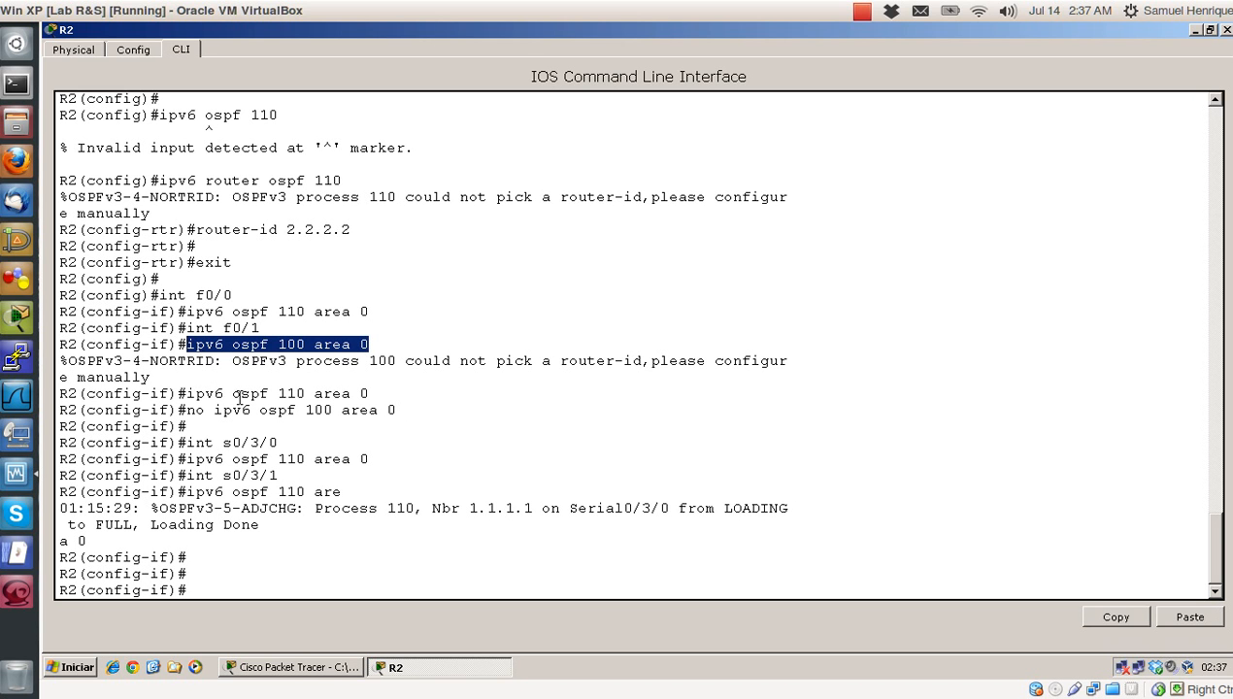
left_click_drag(370, 393, 185, 393)
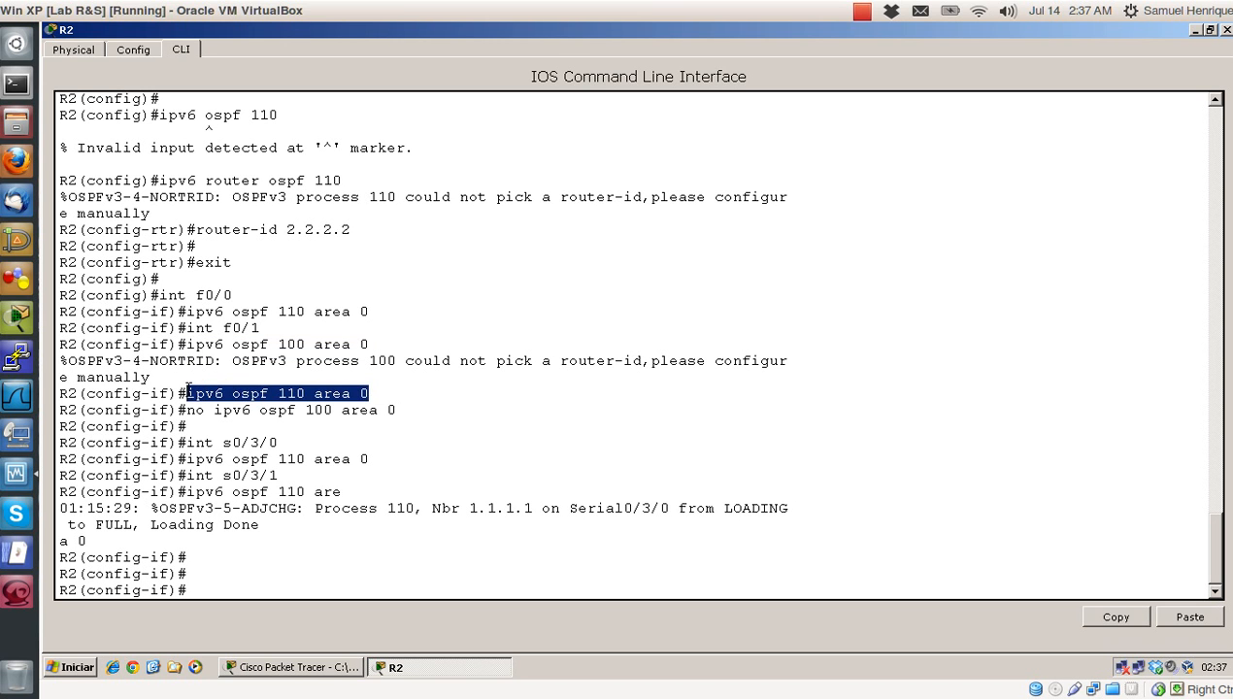
left_click_drag(401, 409, 186, 409)
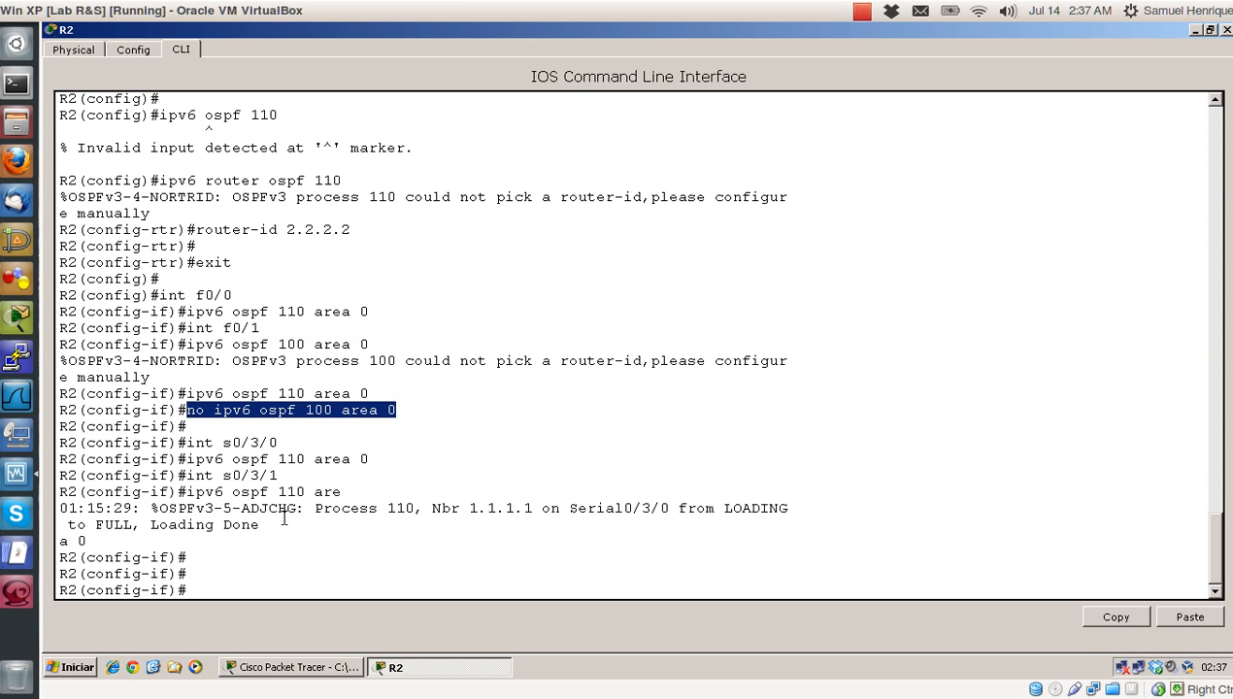
left_click(610, 468)
Step: Leave configuration mode on R2 and save the running configuration
key("Return")
key("Return")
key("Return")
key("Return")
key("Return")
type("end")
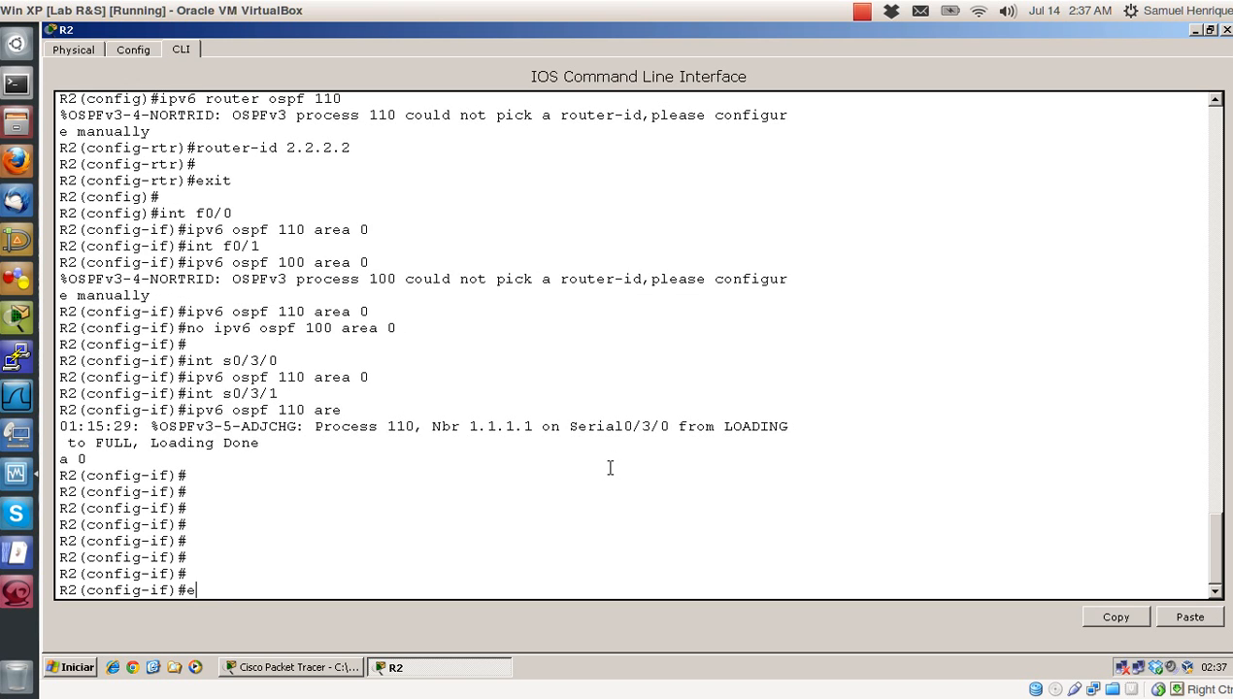
key("Return")
key("Return")
type("wr")
key("Return")
key("Return")
key("Return")
Step: Show R2's running configuration and examine the RIP and OSPF lines under FastEthernet0/0
type("show run")
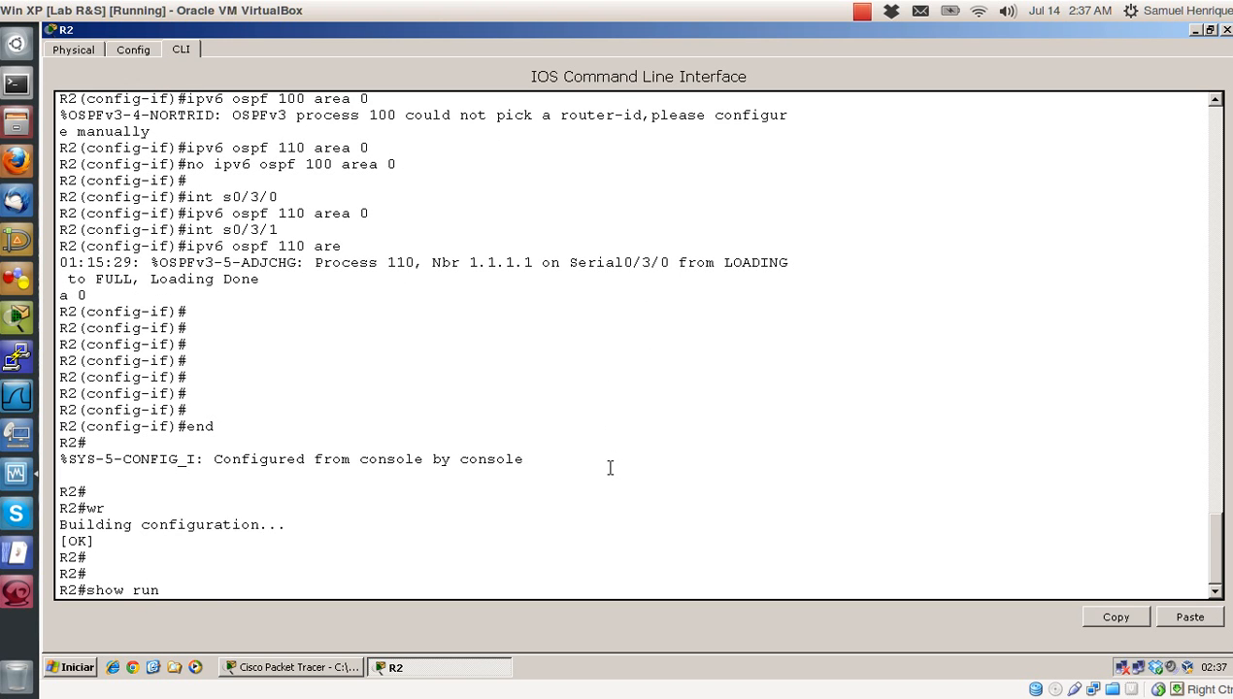
key("Return")
key("space")
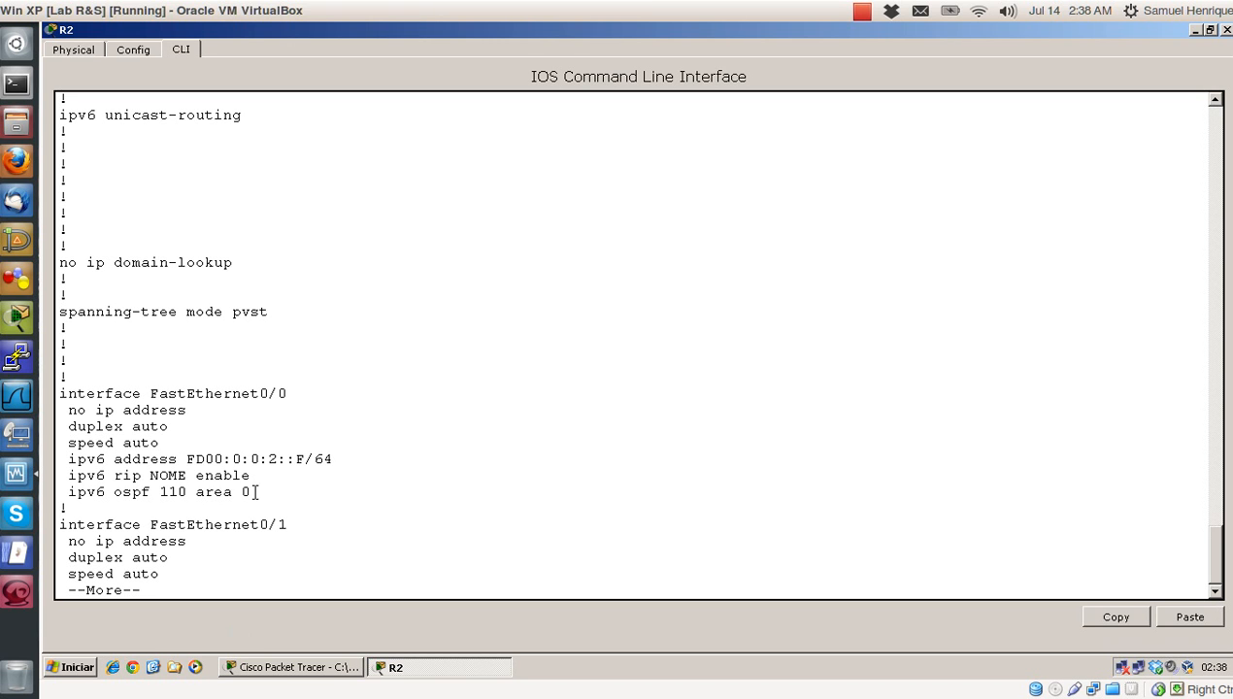
left_click_drag(254, 492, 58, 476)
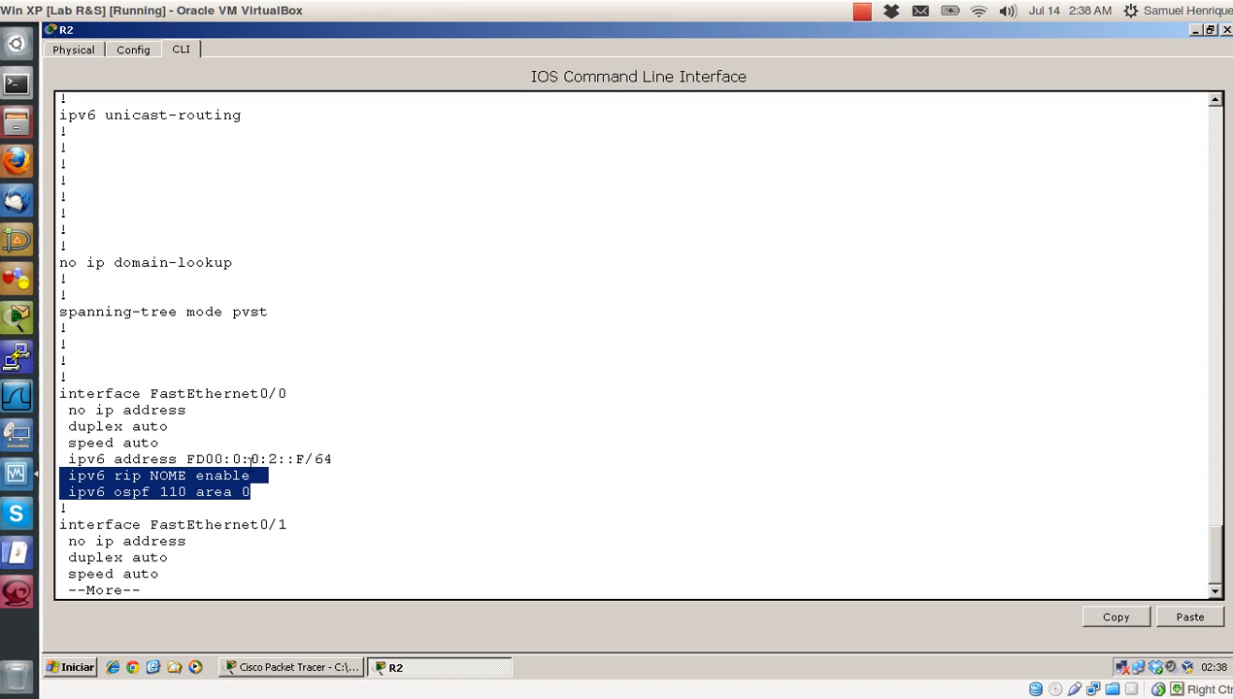
Step: Examine the rest of R2's running configuration, including the RIP and OSPF lines under FastEthernet0/0 and Serial0/3/0
left_click(548, 403)
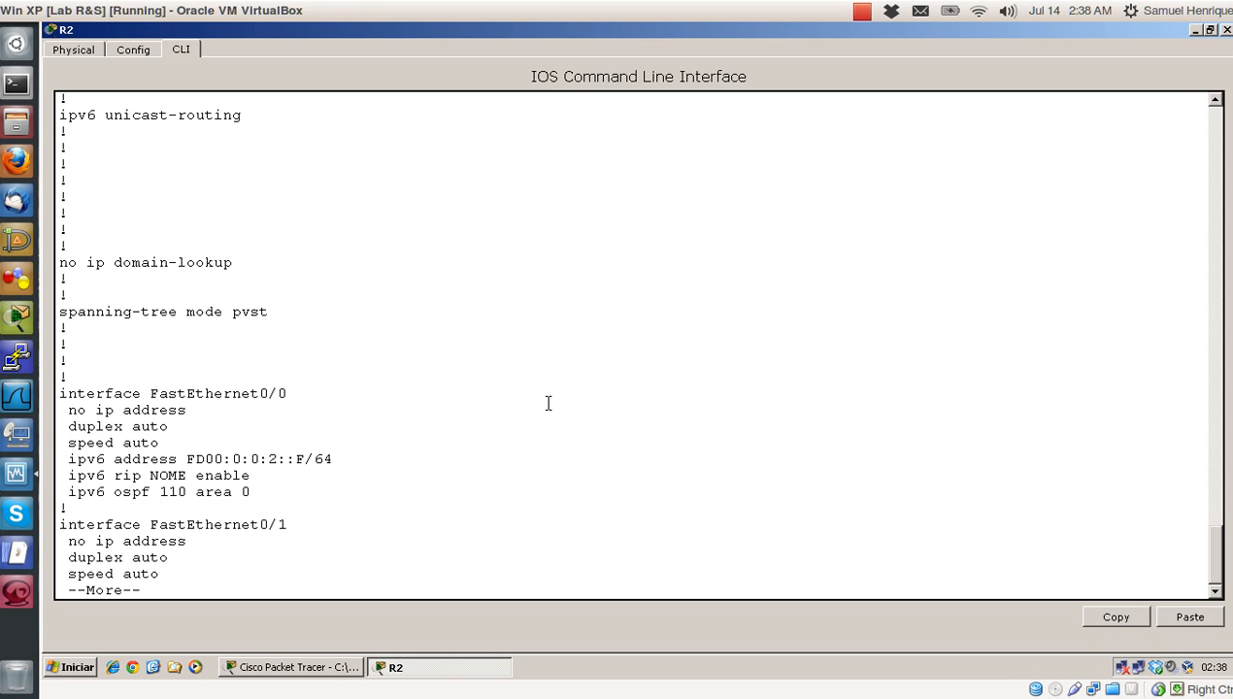
left_click_drag(254, 493, 35, 472)
left_click(550, 344)
key("space")
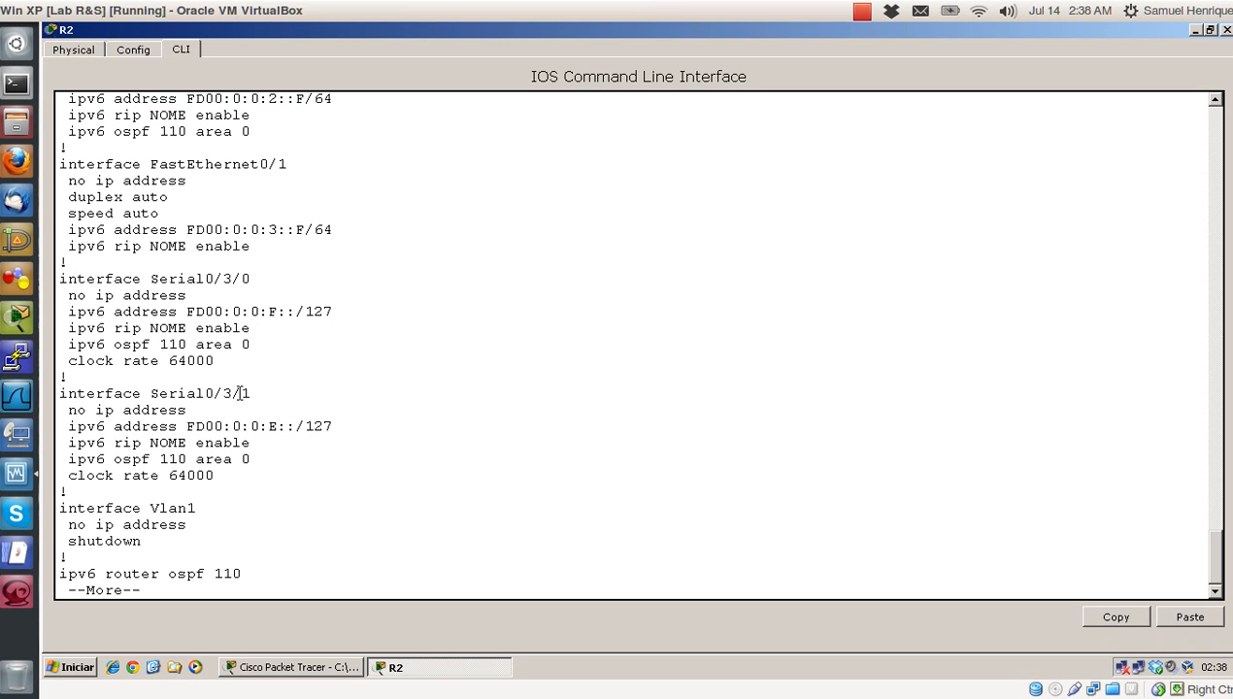
left_click_drag(255, 330, 61, 330)
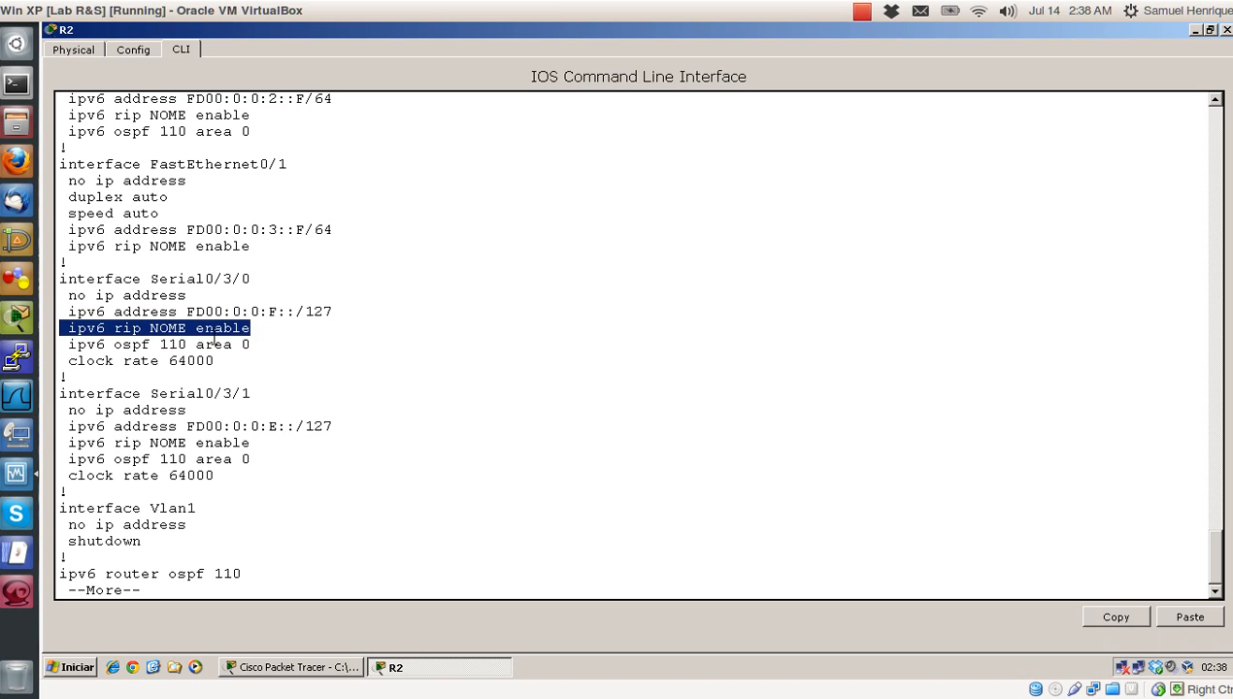
left_click(233, 338)
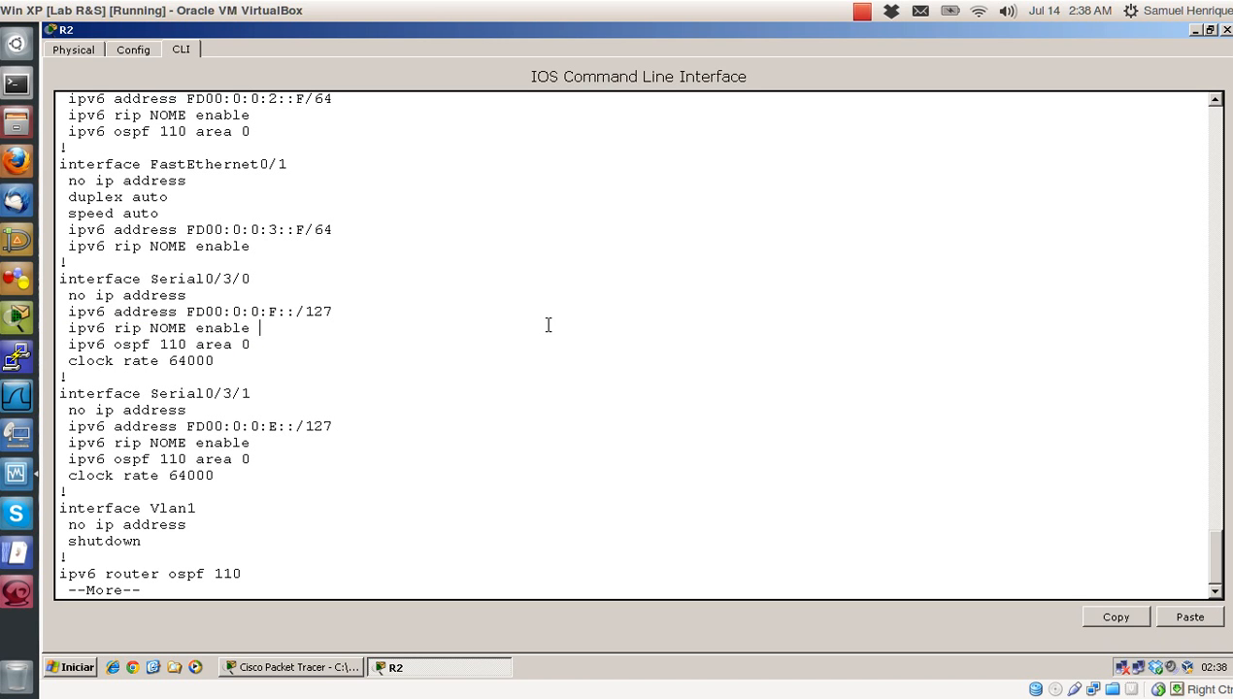
left_click_drag(250, 344, 57, 326)
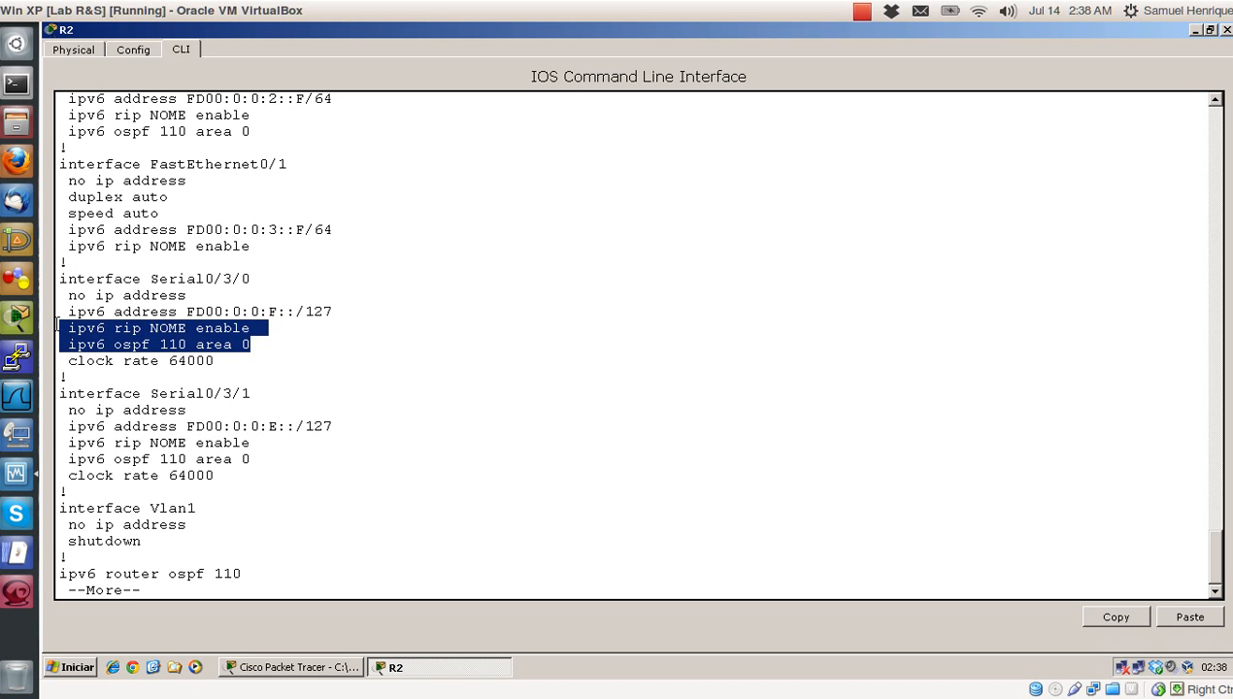
left_click(568, 275)
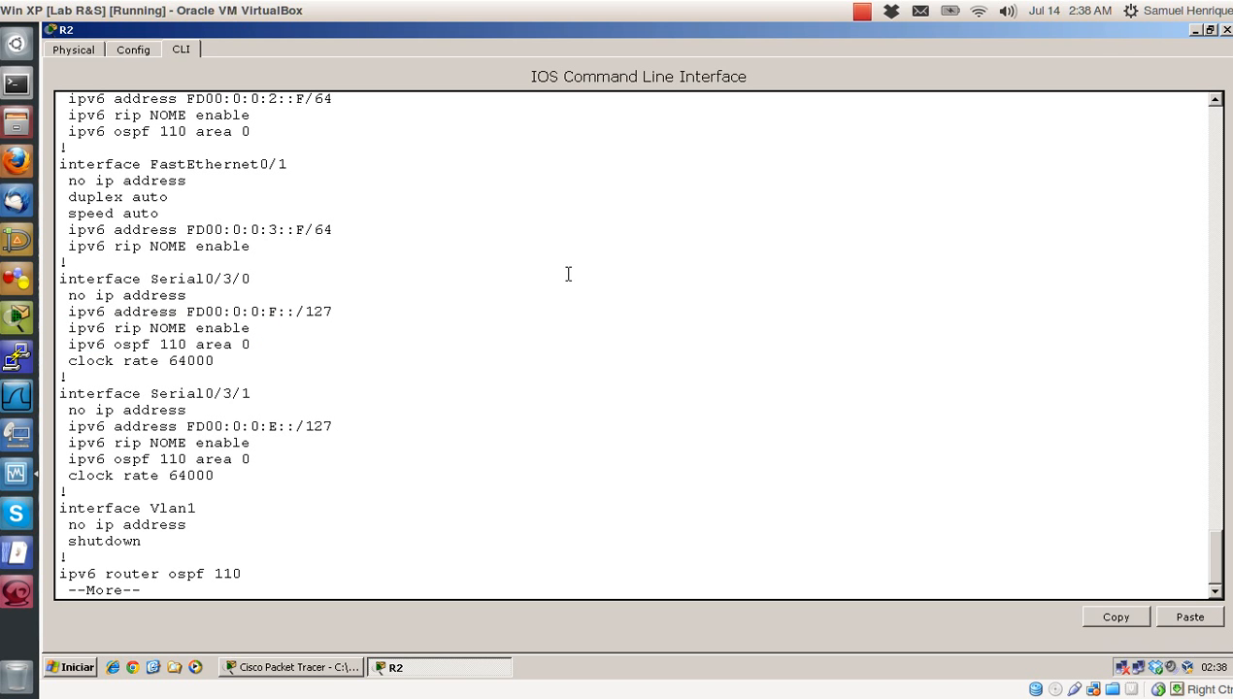
key("space")
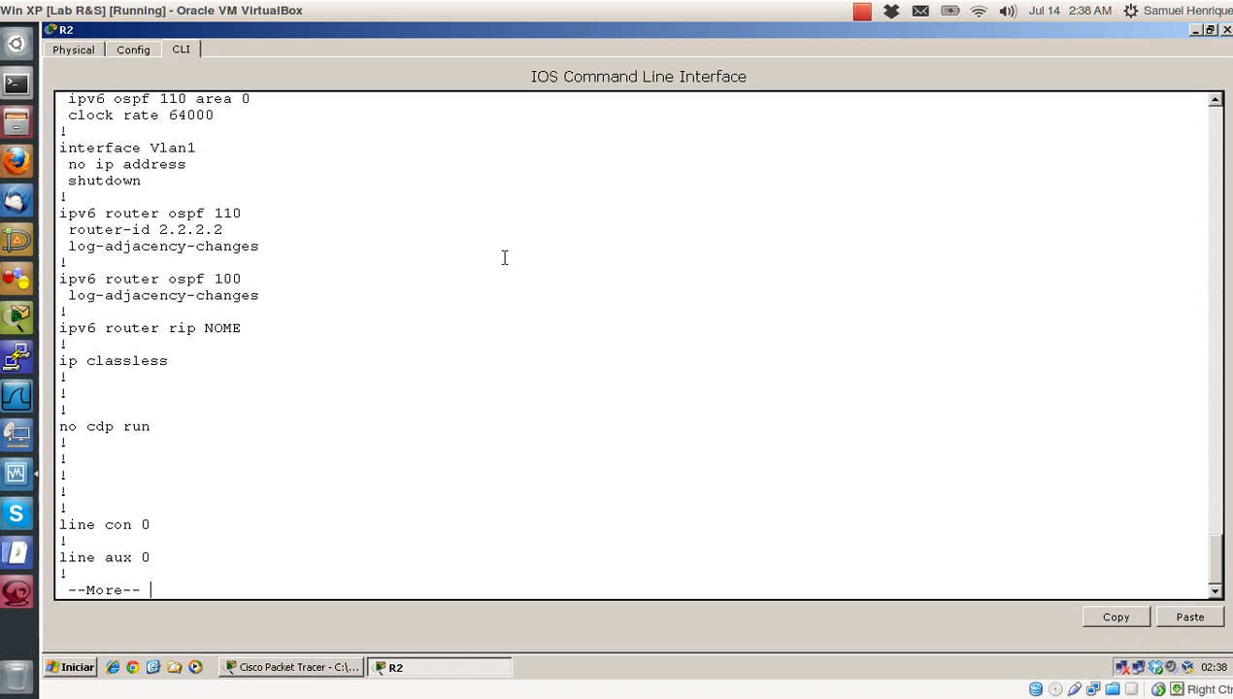
key("space")
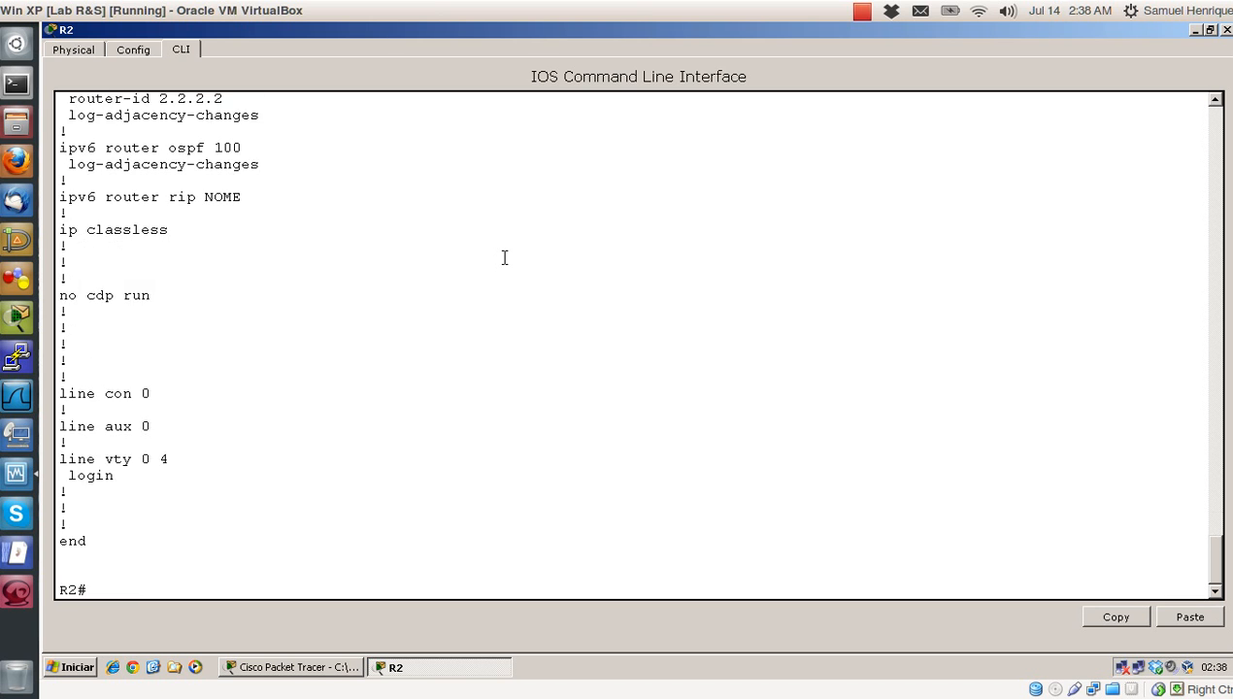
Step: Show the IPv6 routing protocols active on R2
key("Return")
key("Return")
key("Return")
key("Return")
key("Return")
key("Return")
type("s")
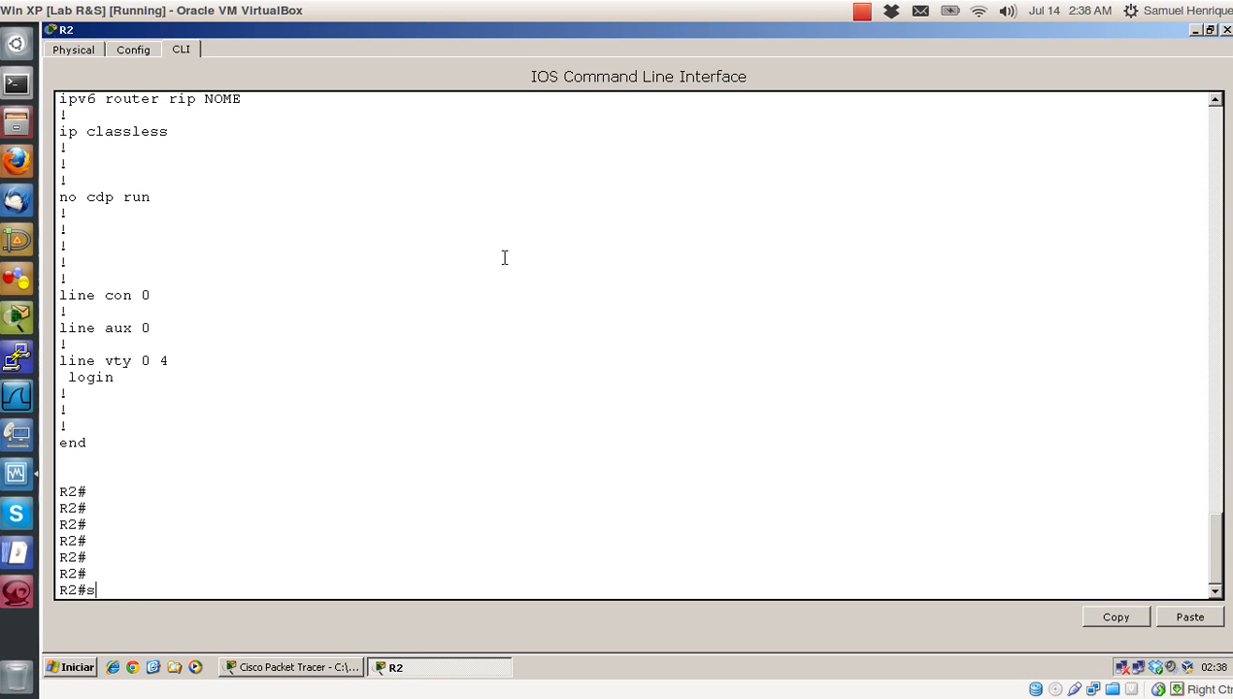
type("how ipv6 protocols")
key("Return")
key("Return")
key("Return")
key("Return")
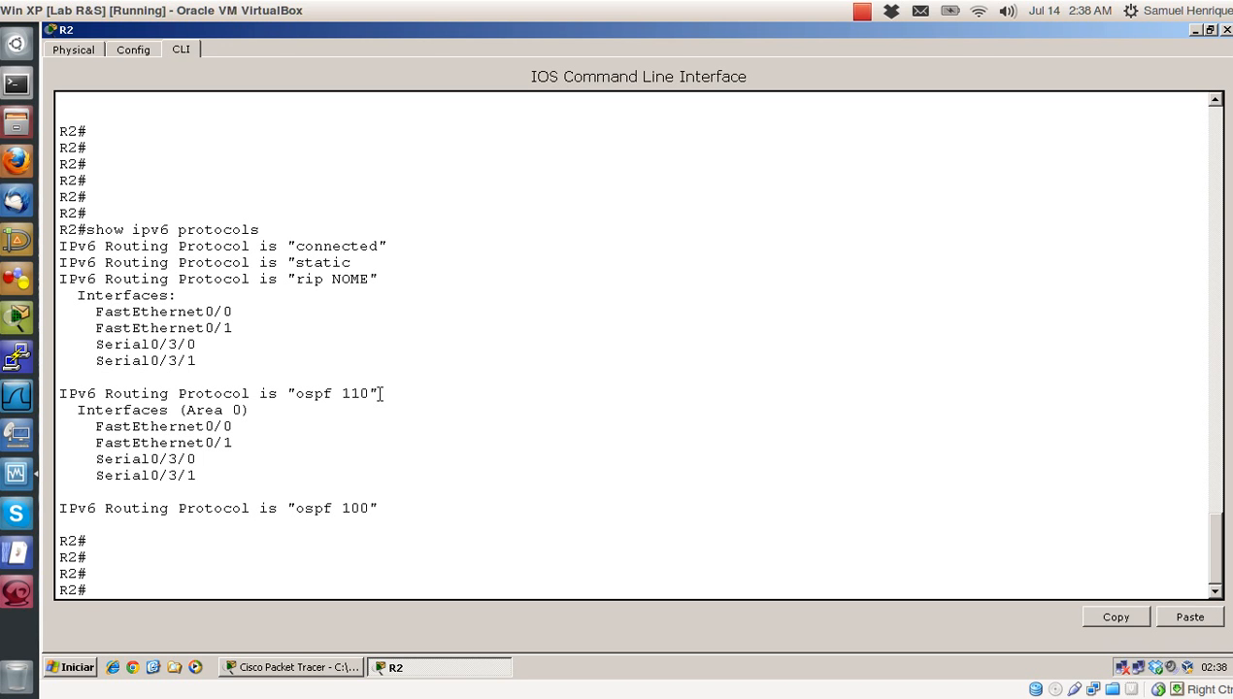
type("show")
key("BackSpace")
key("BackSpace")
key("BackSpace")
key("BackSpace")
key("BackSpace")
Step: Remove IPv6 OSPF process 100 from R2 and leave configuration mode
left_click_drag(393, 505, 58, 508)
left_click(508, 495)
type("conf t")
key("Return")
key("Return")
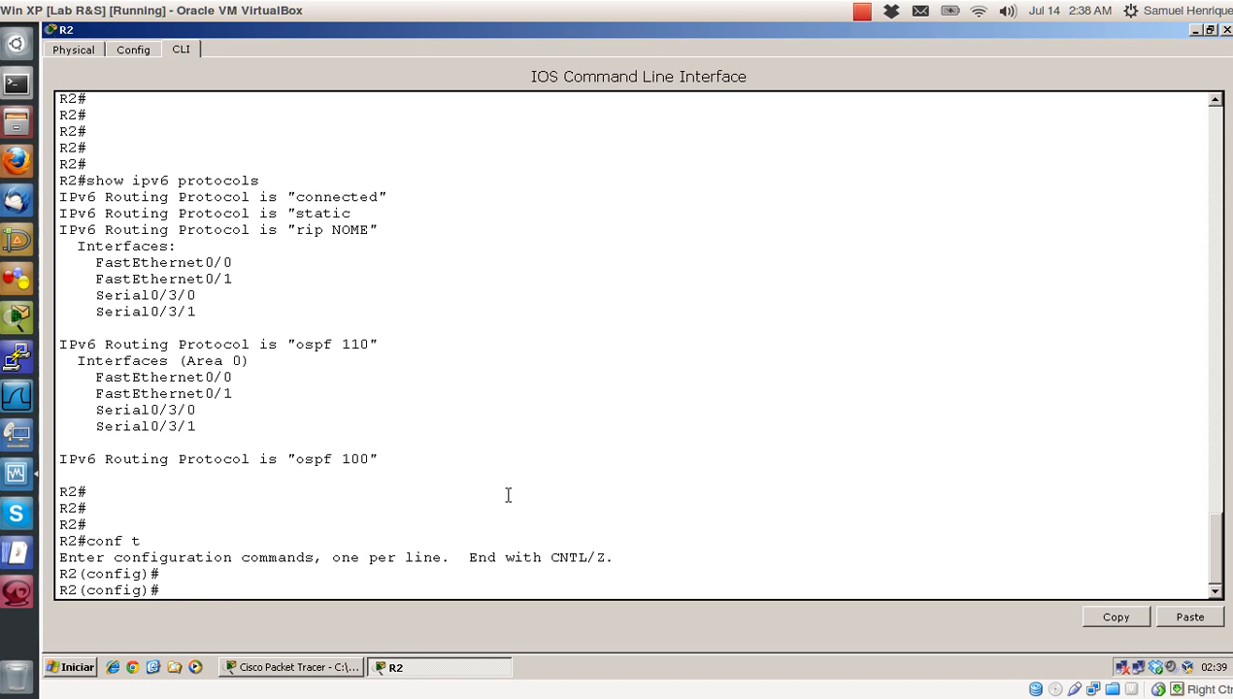
type("no ipv6 router ospf 100")
key("Return")
type("end")
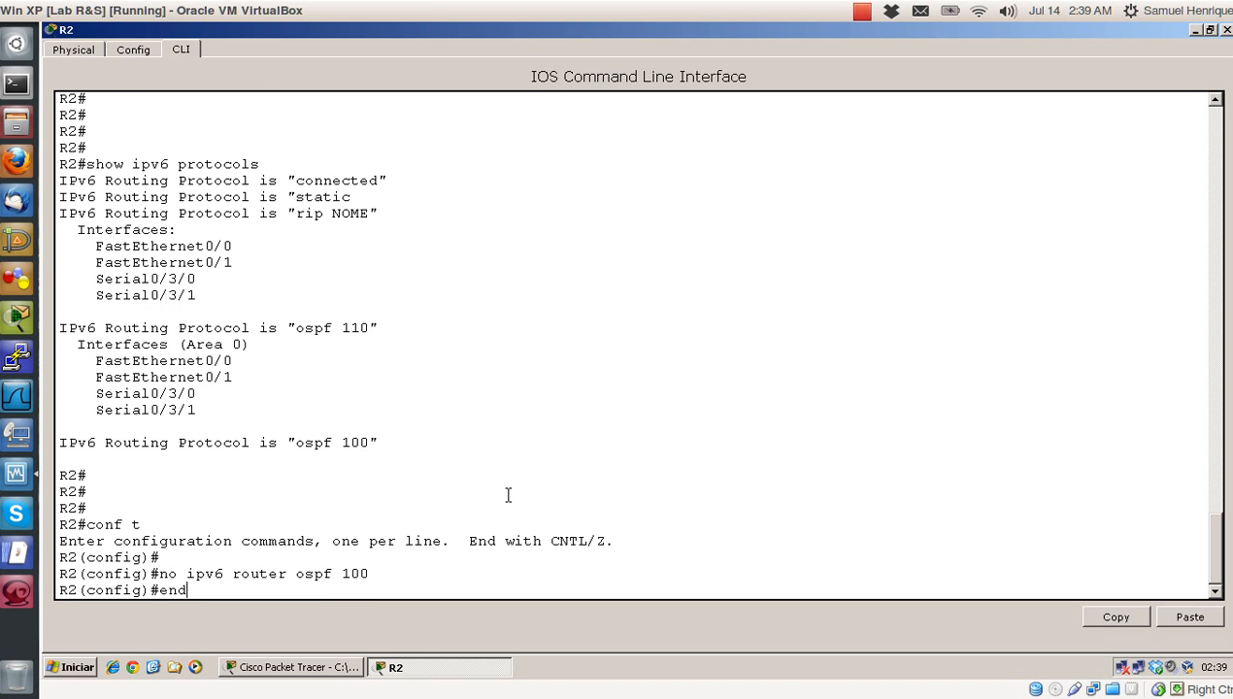
key("Return")
key("Return")
key("Return")
Step: Show R2's IPv6 routing protocols again and examine the OSPF 110 entry with its area 0 interfaces
type("show ipv6 ")
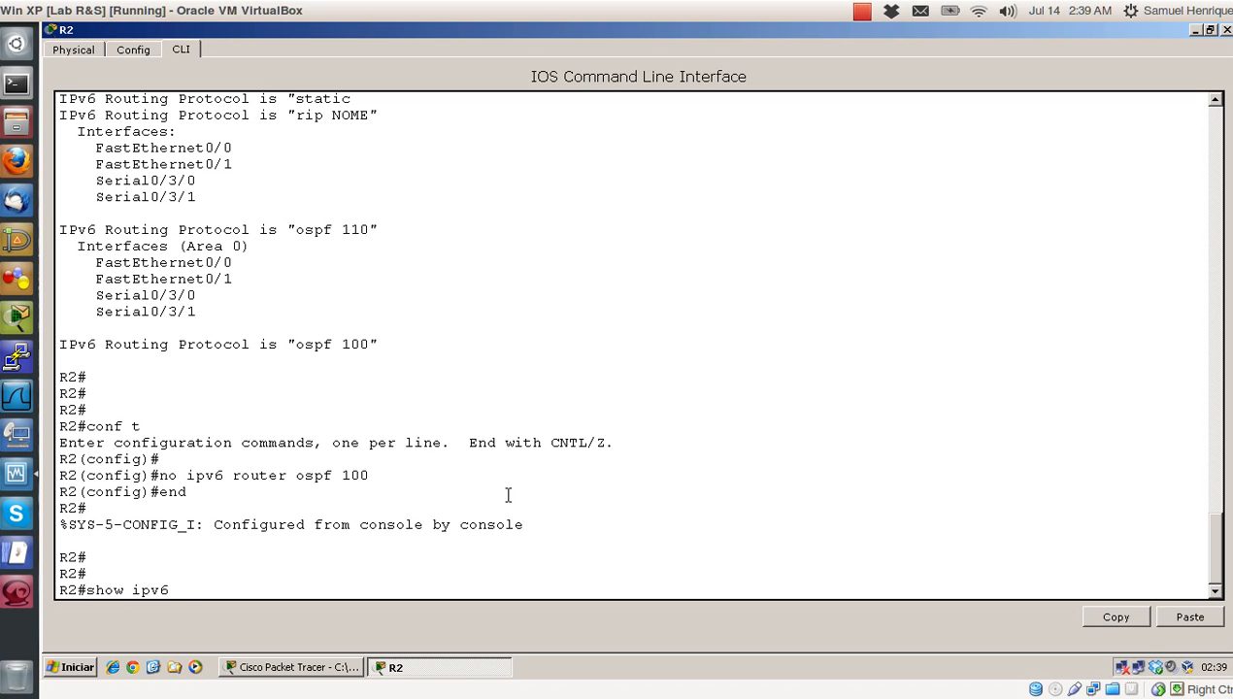
type("protocols")
key("Return")
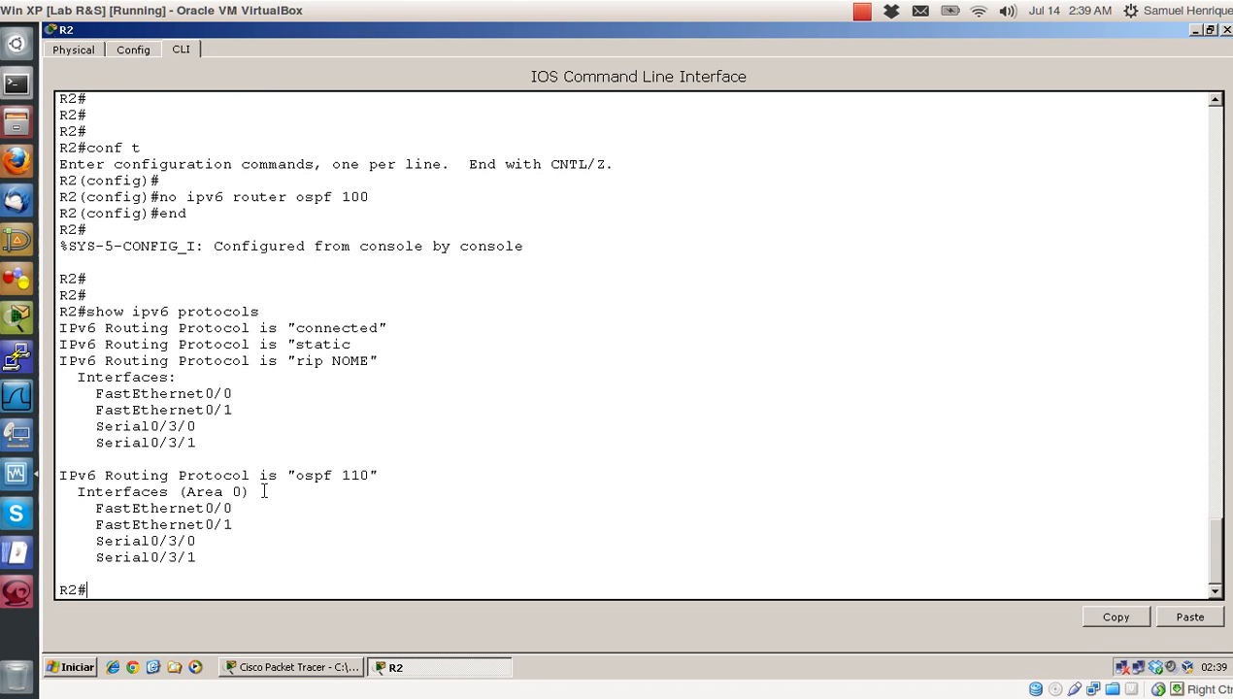
left_click_drag(220, 552, 40, 476)
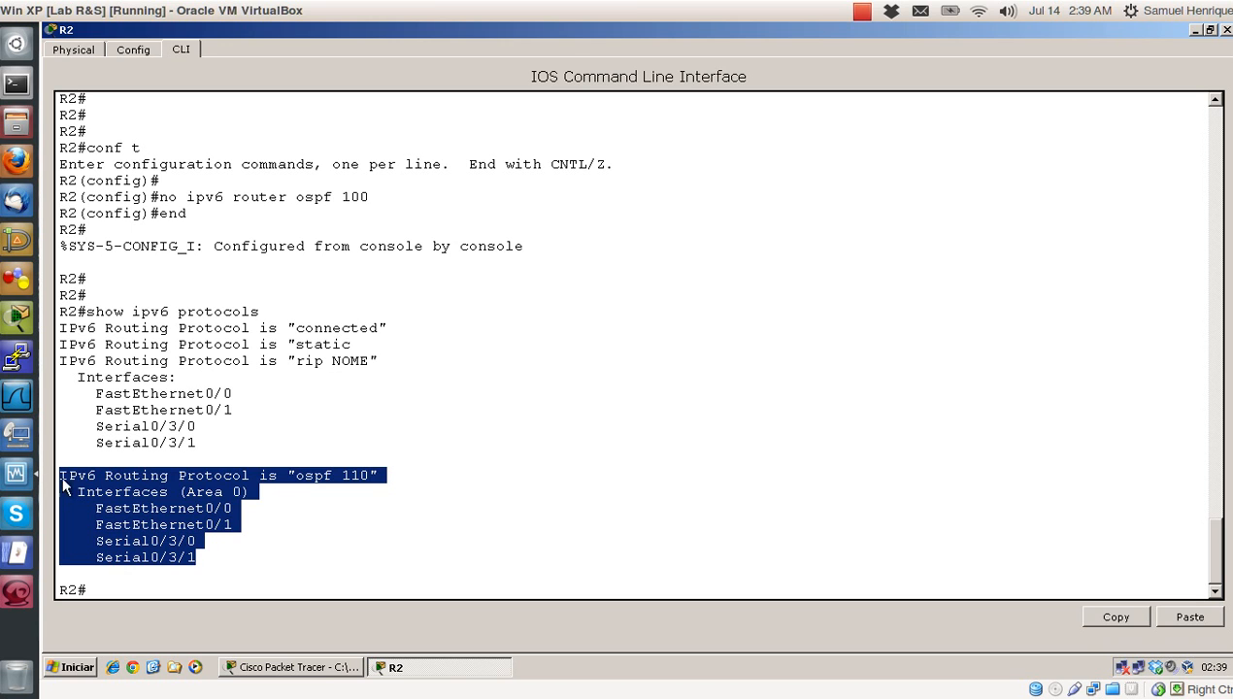
left_click(628, 419)
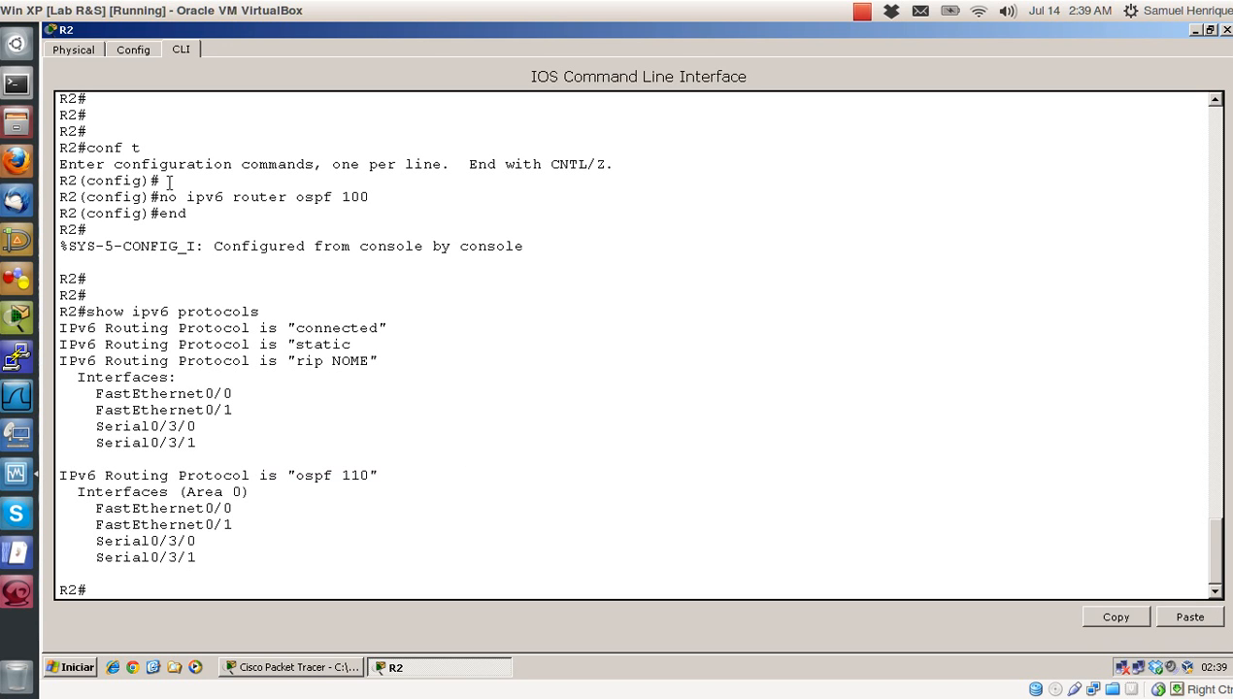
left_click_drag(178, 198, 159, 197)
left_click(793, 486)
key("Return")
key("Return")
key("Return")
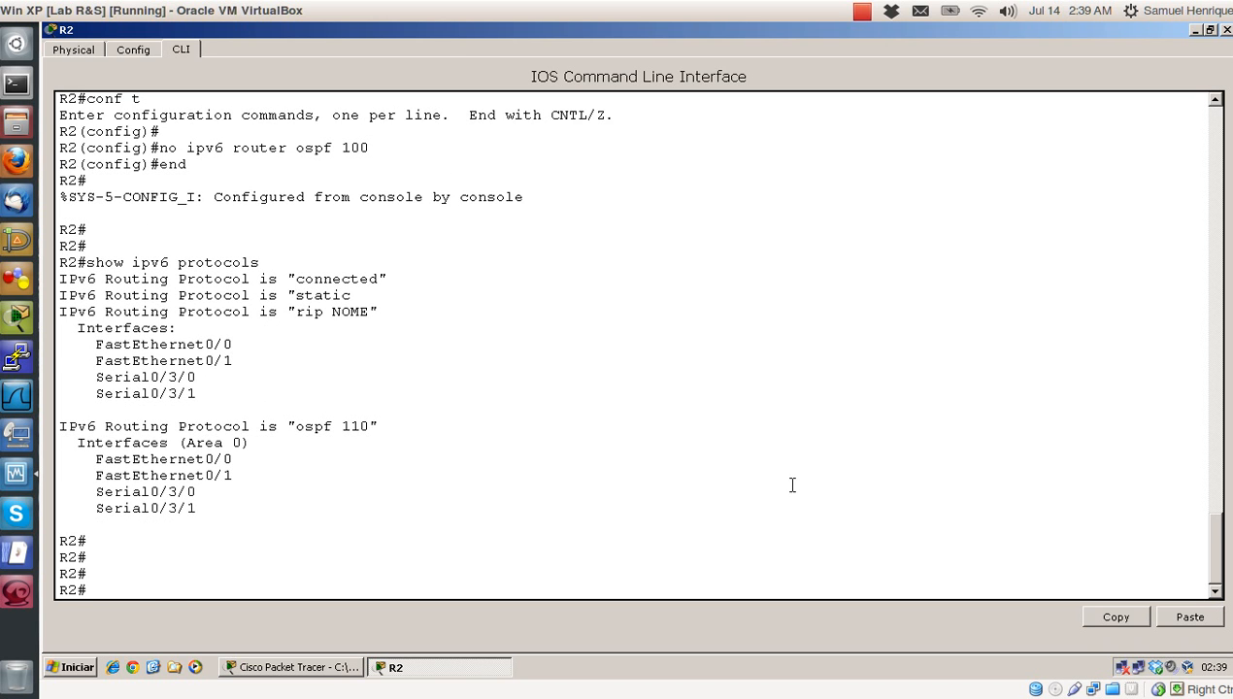
Step: List the available IPv6 OSPF show options on R2, display the OSPF neighbors and examine the neighbor ID
type("show ipv6 ospf ?")
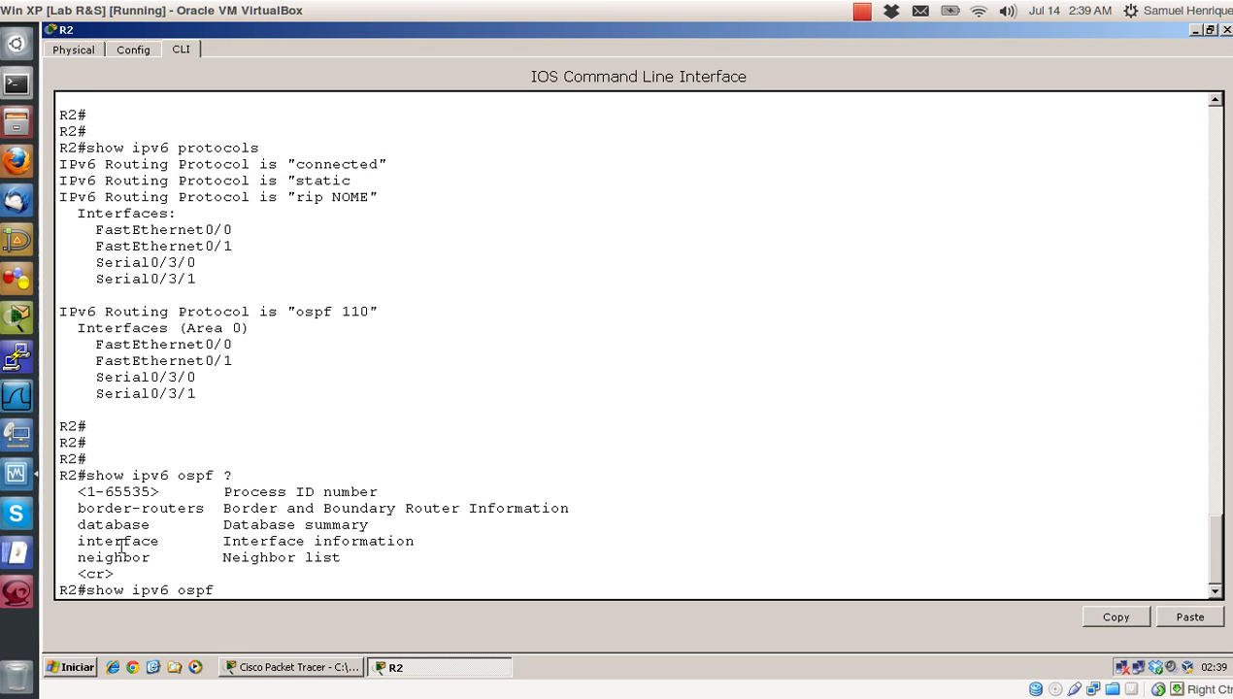
type("neigh")
key("Tab")
key("Return")
key("Return")
key("Return")
key("Return")
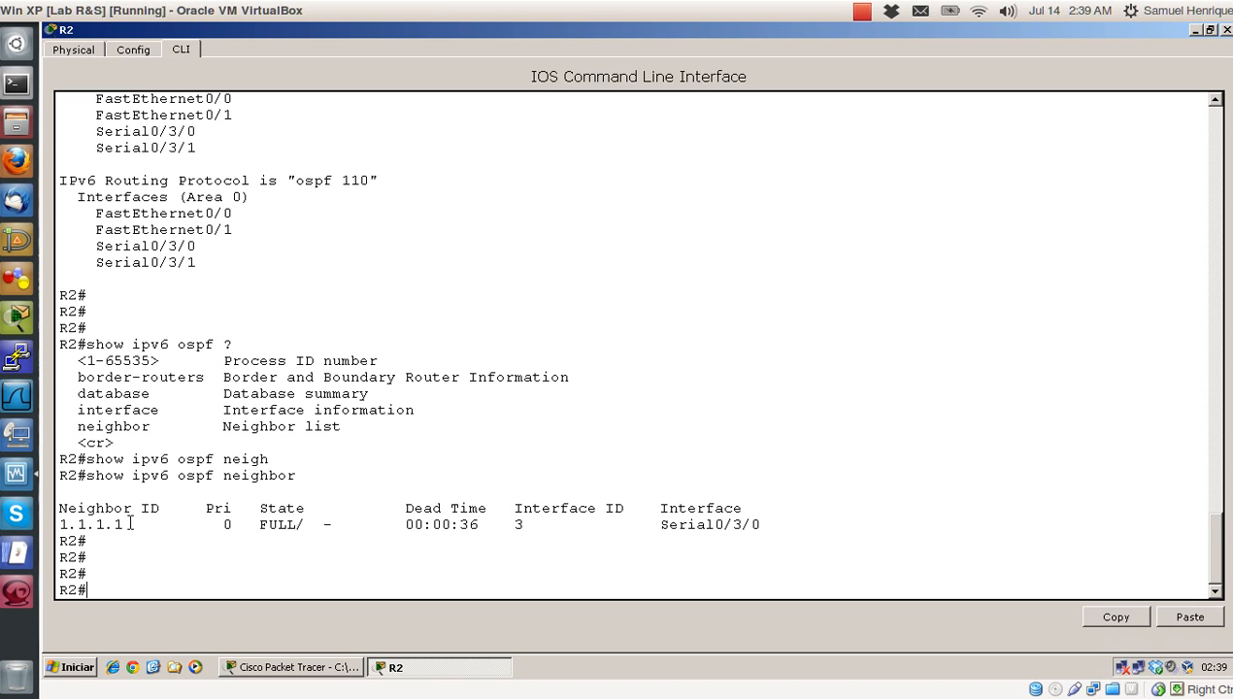
left_click_drag(132, 524, 59, 525)
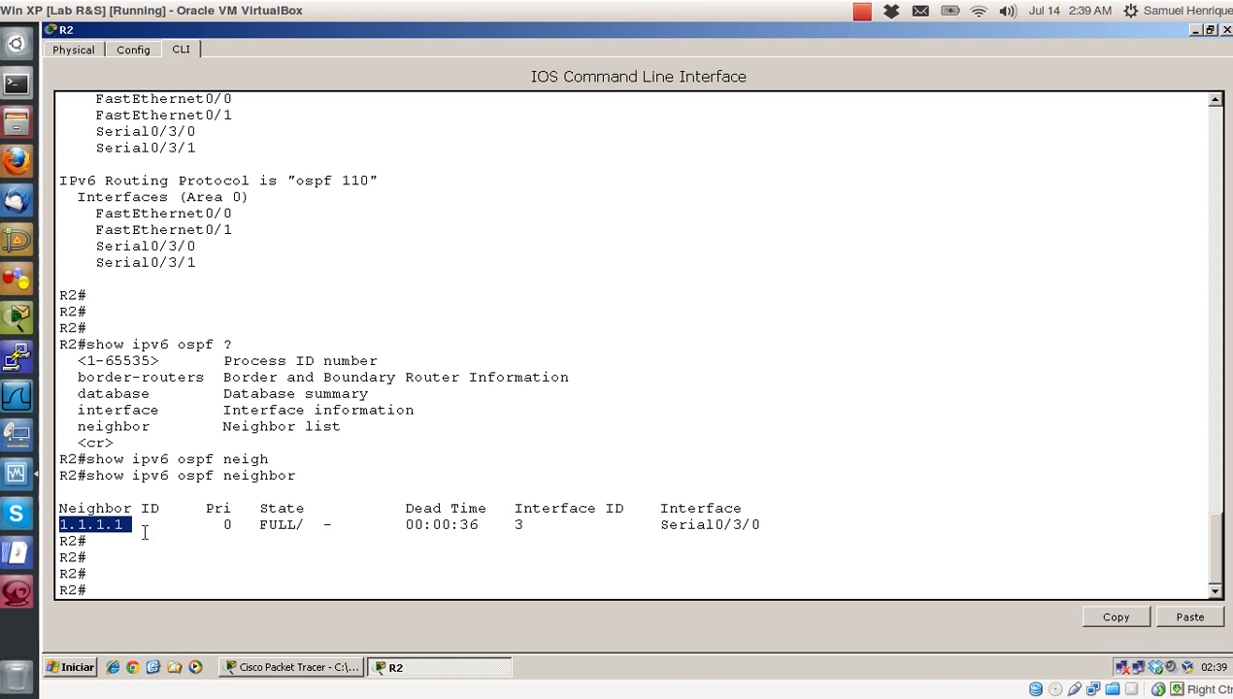
left_click_drag(125, 524, 59, 524)
left_click(194, 548)
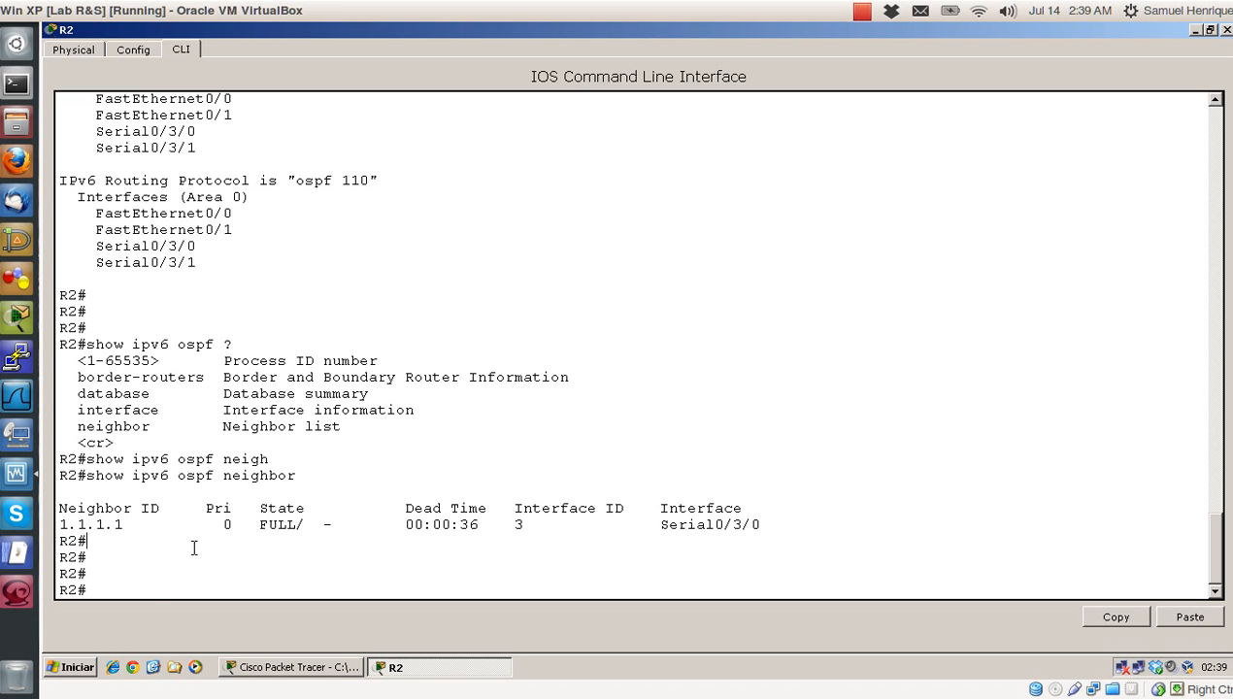
Step: Show the IPv6 OSPF database on R2
key("Up")
key("BackSpace")
key("BackSpace")
key("BackSpace")
key("BackSpace")
key("BackSpace")
type("data")
key("Tab")
key("Return")
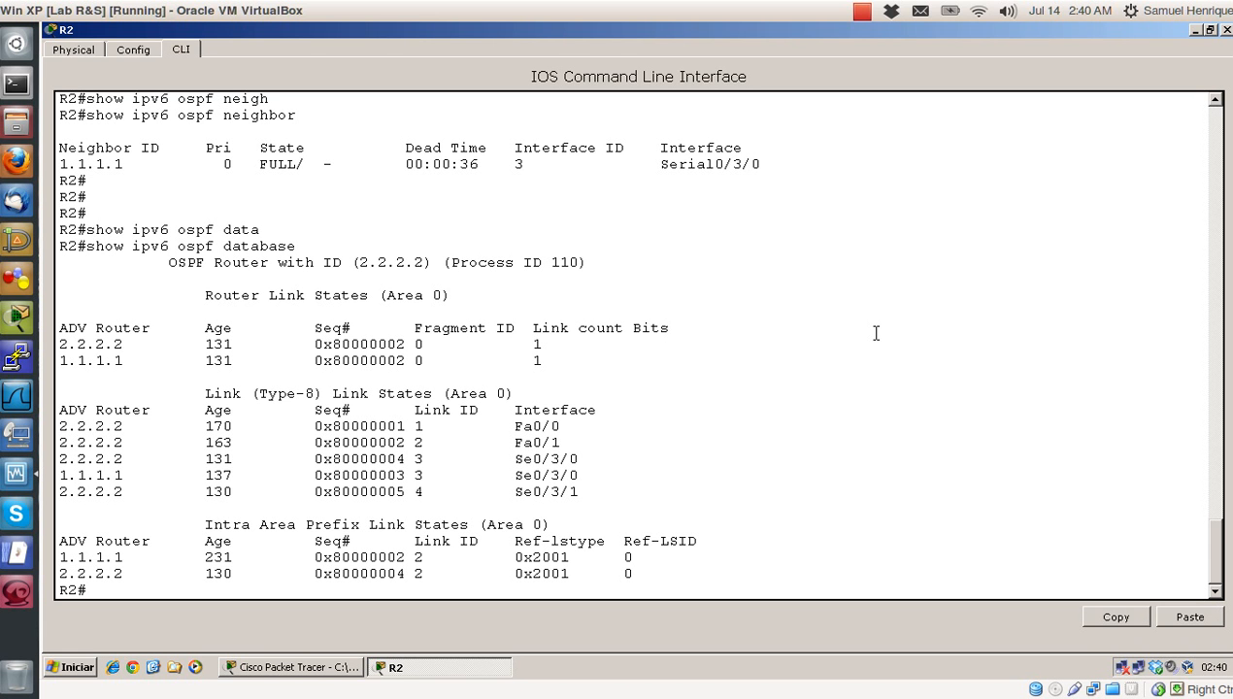
Step: Show R2's complete IPv6 routing table and examine the OSPF route to the FD00:0:0:1::/64 network
key("Return")
key("Return")
key("Return")
key("Return")
type("sh")
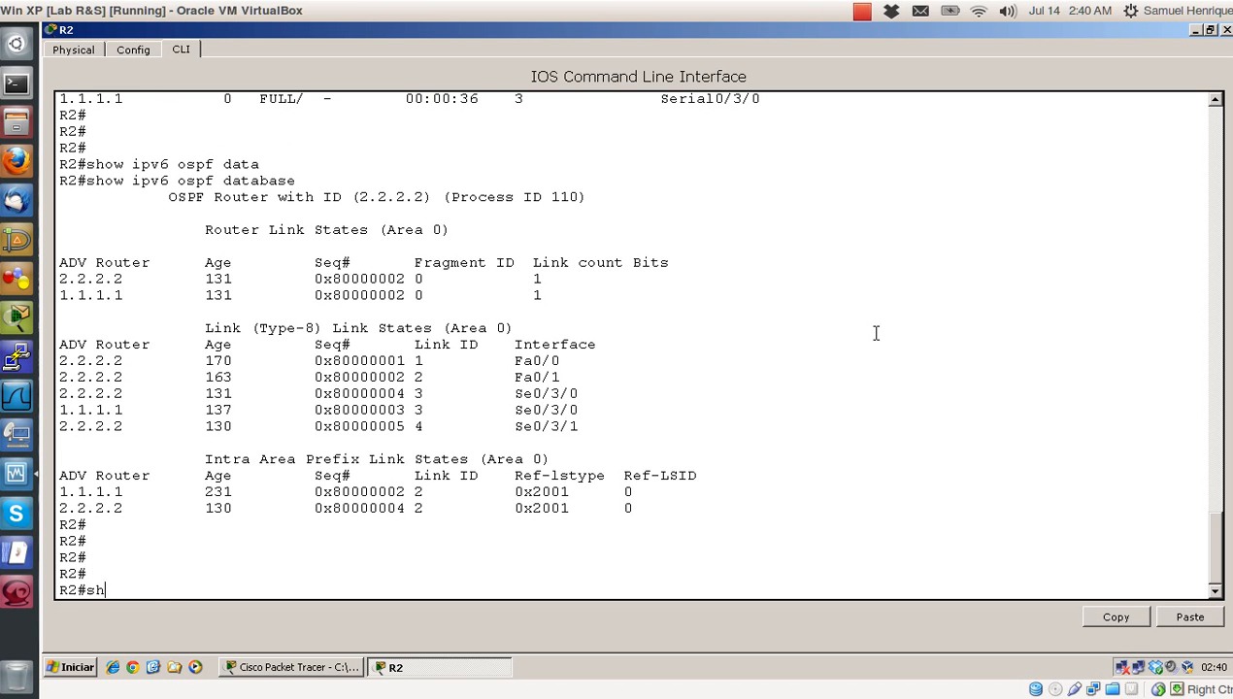
type("ow ipv6 route")
key("Return")
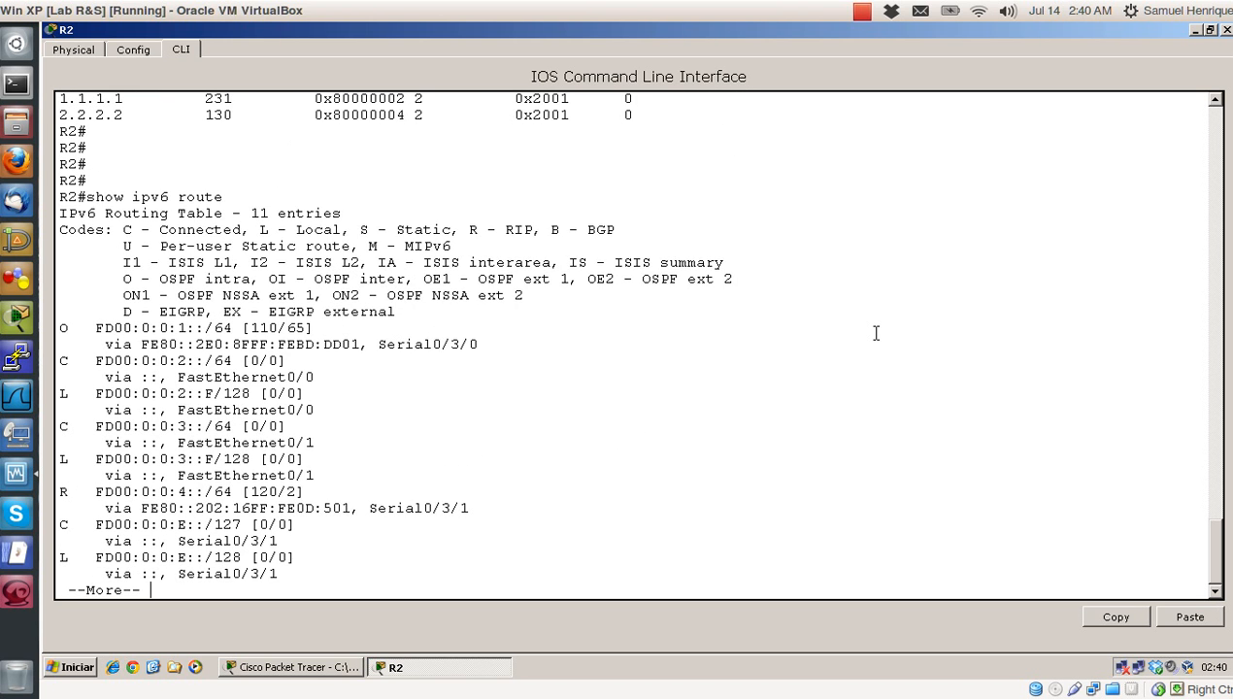
key("space")
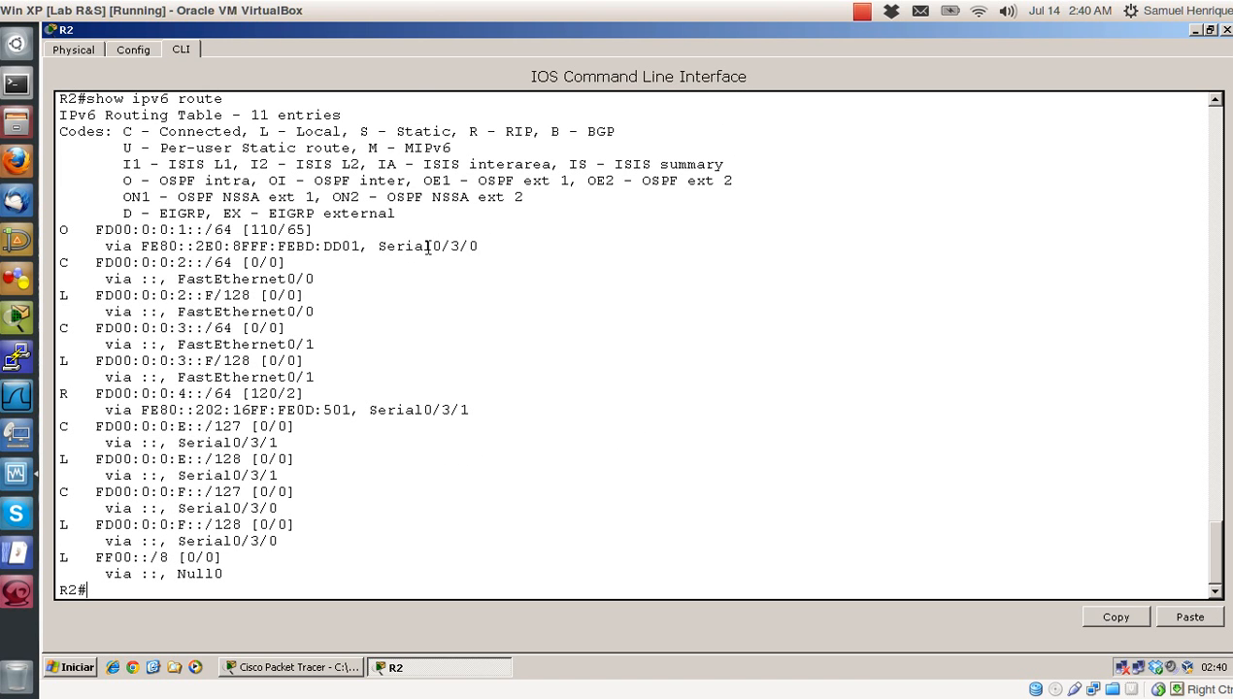
left_click_drag(479, 246, 53, 233)
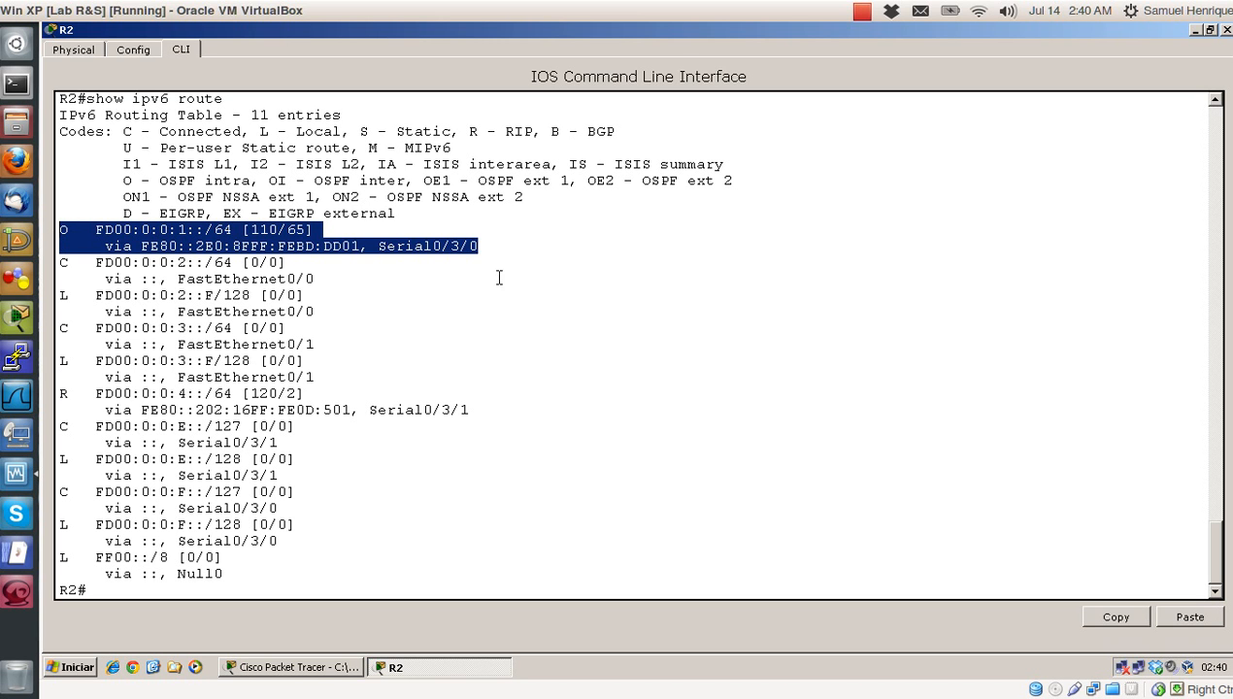
left_click(676, 325)
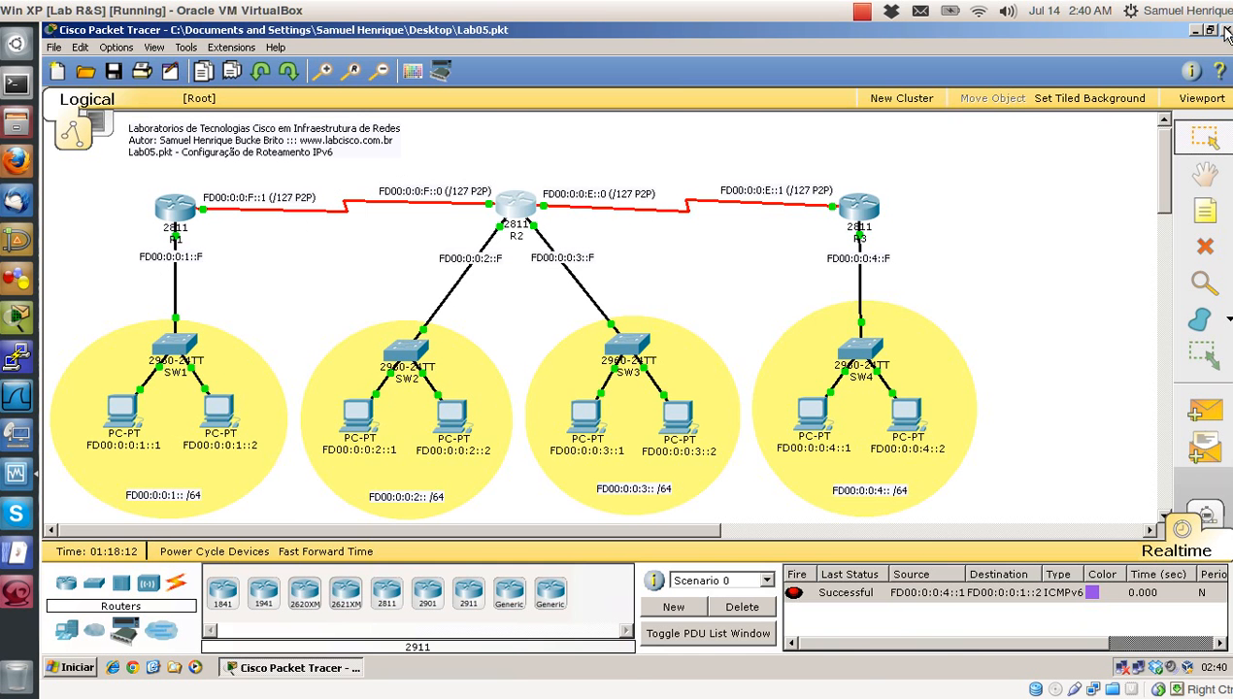
Step: Close R2's window and open R3's command line in a maximized window
left_click(1227, 30)
left_click(855, 210)
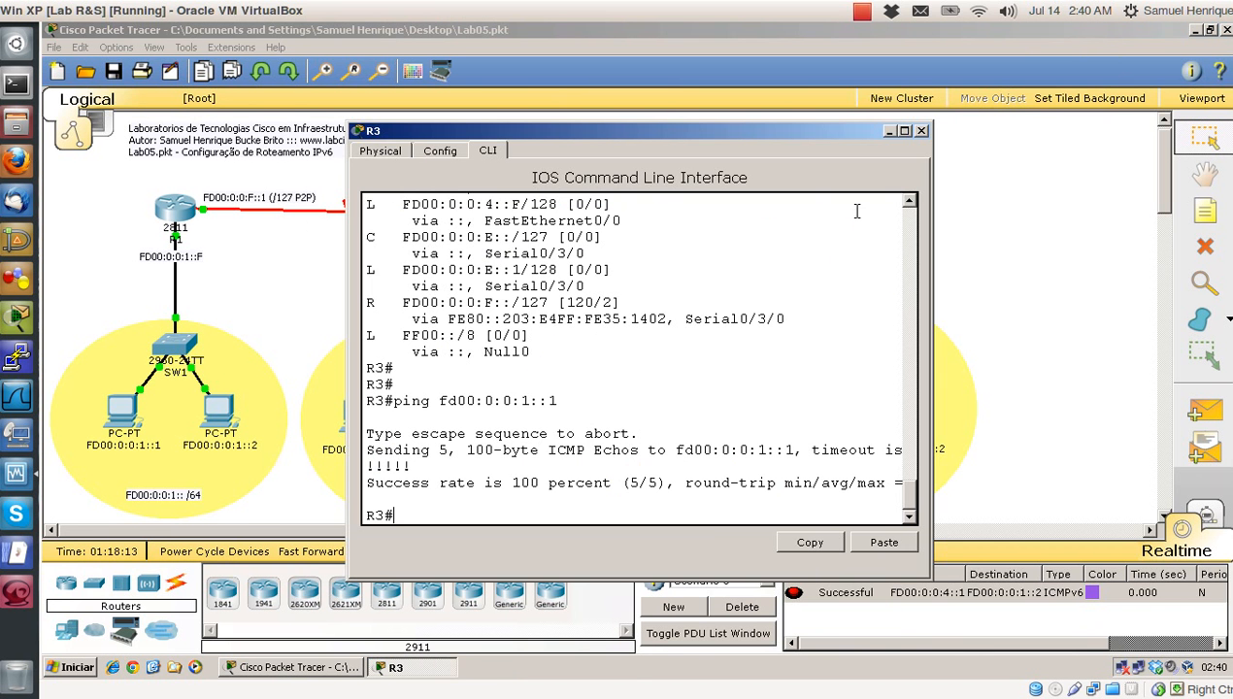
left_click(905, 130)
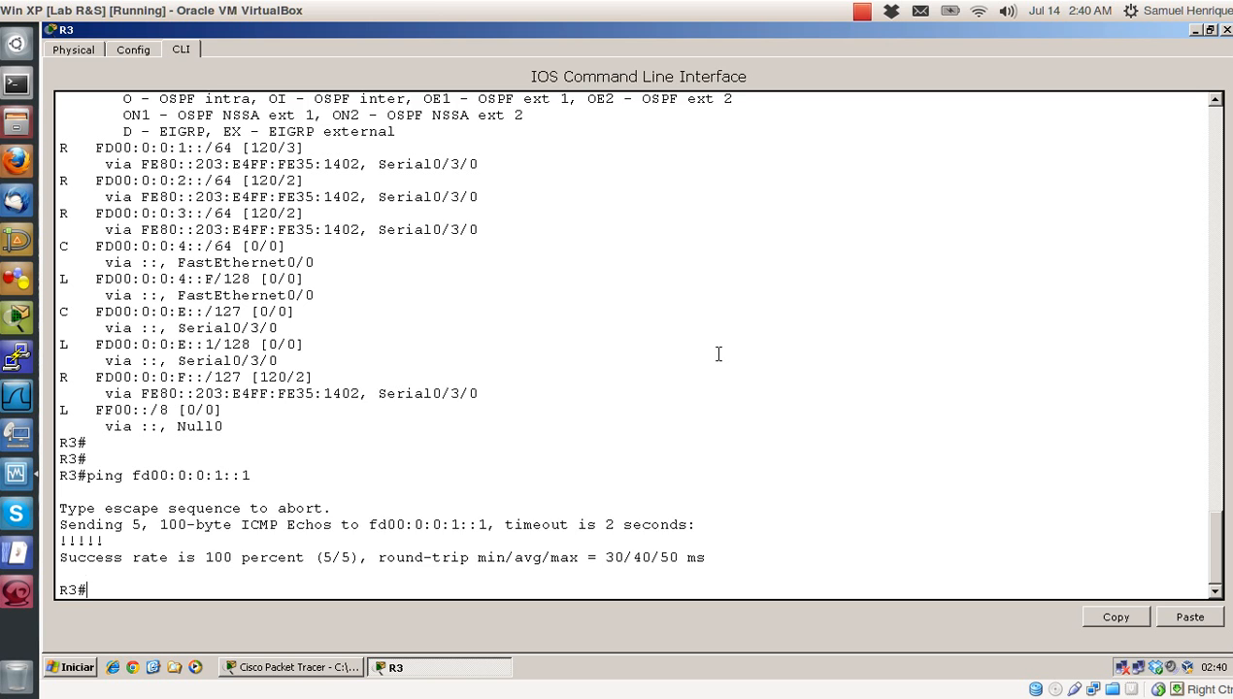
Step: Show R3's complete IPv6 routing table and examine the RIP routes to the FD00:0:0:1, 2 and 3 networks
key("Return")
key("Return")
type("show ipv6 ")
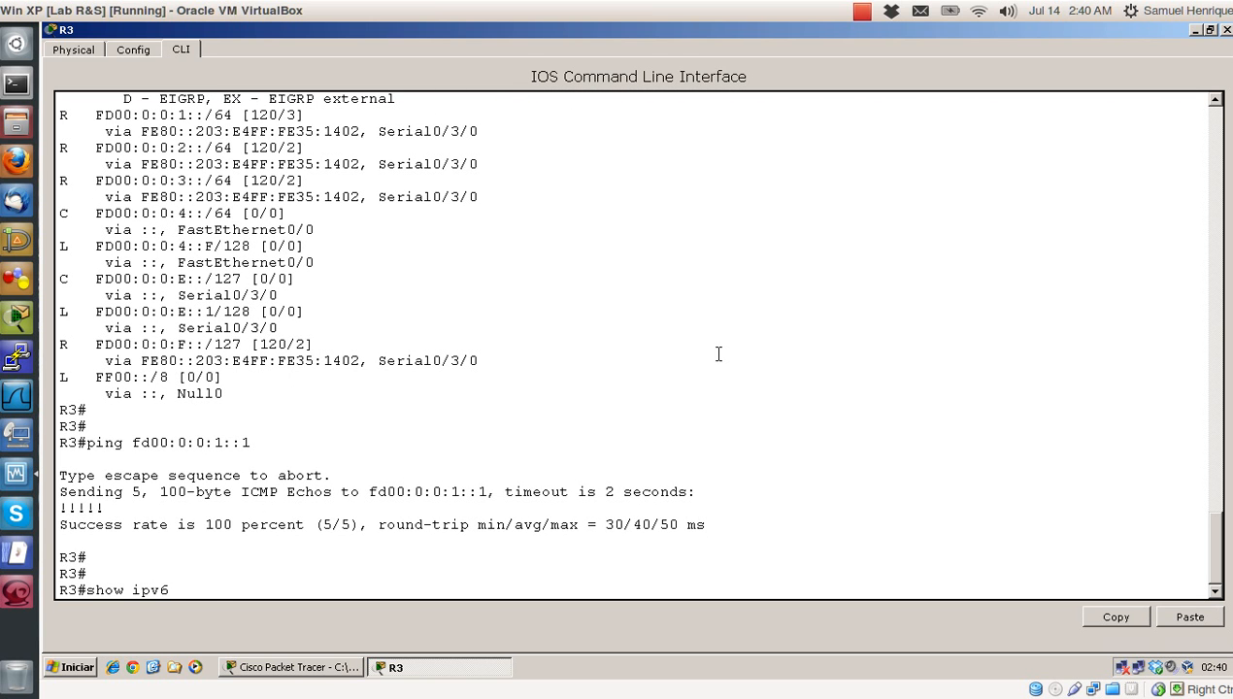
type("route")
key("Return")
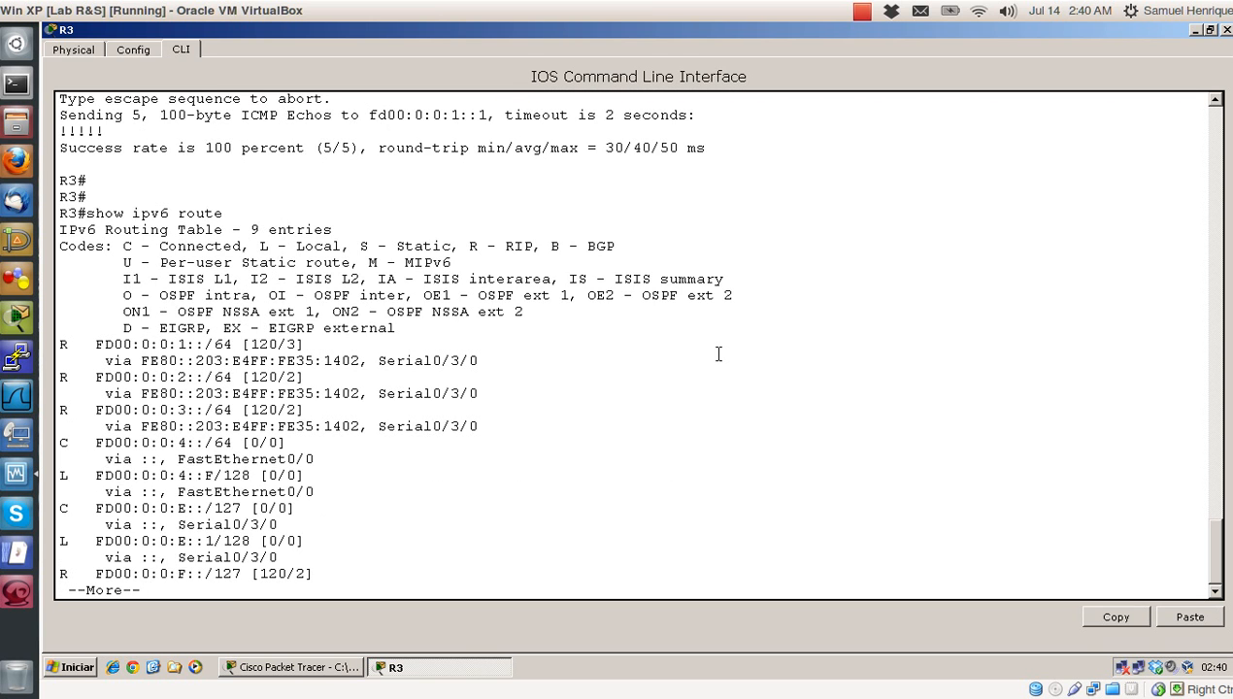
key("space")
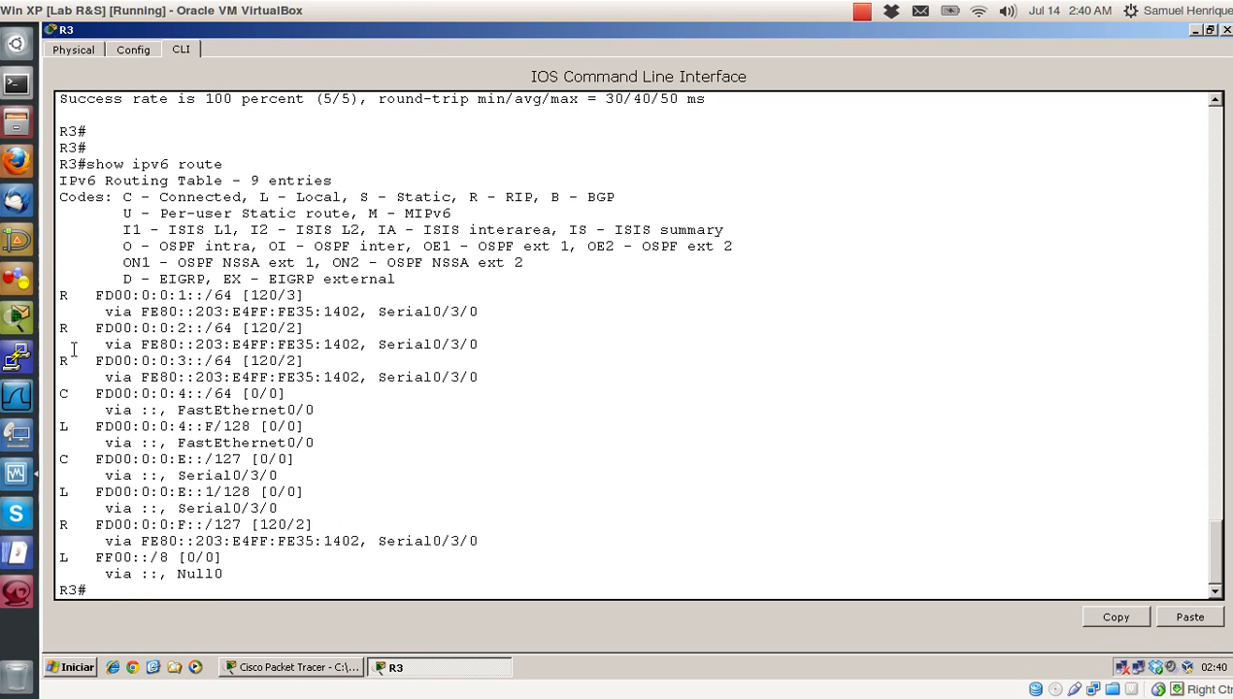
left_click_drag(61, 296, 487, 377)
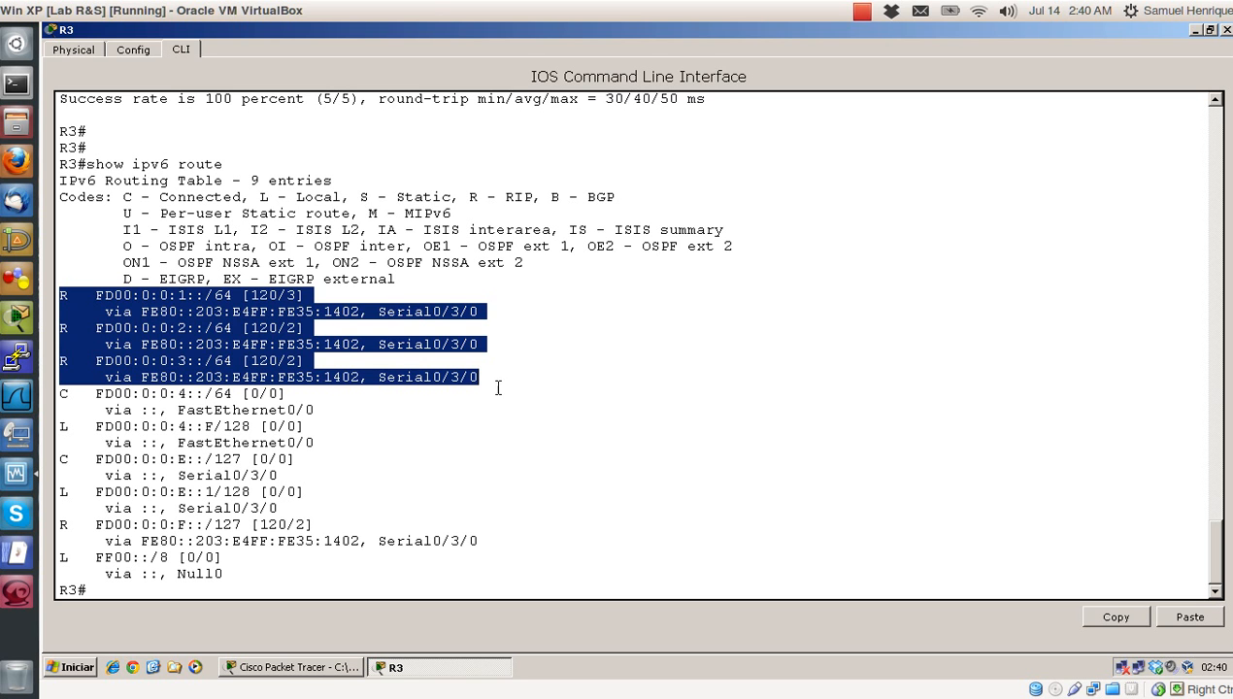
left_click(833, 433)
key("Return")
key("Return")
key("Return")
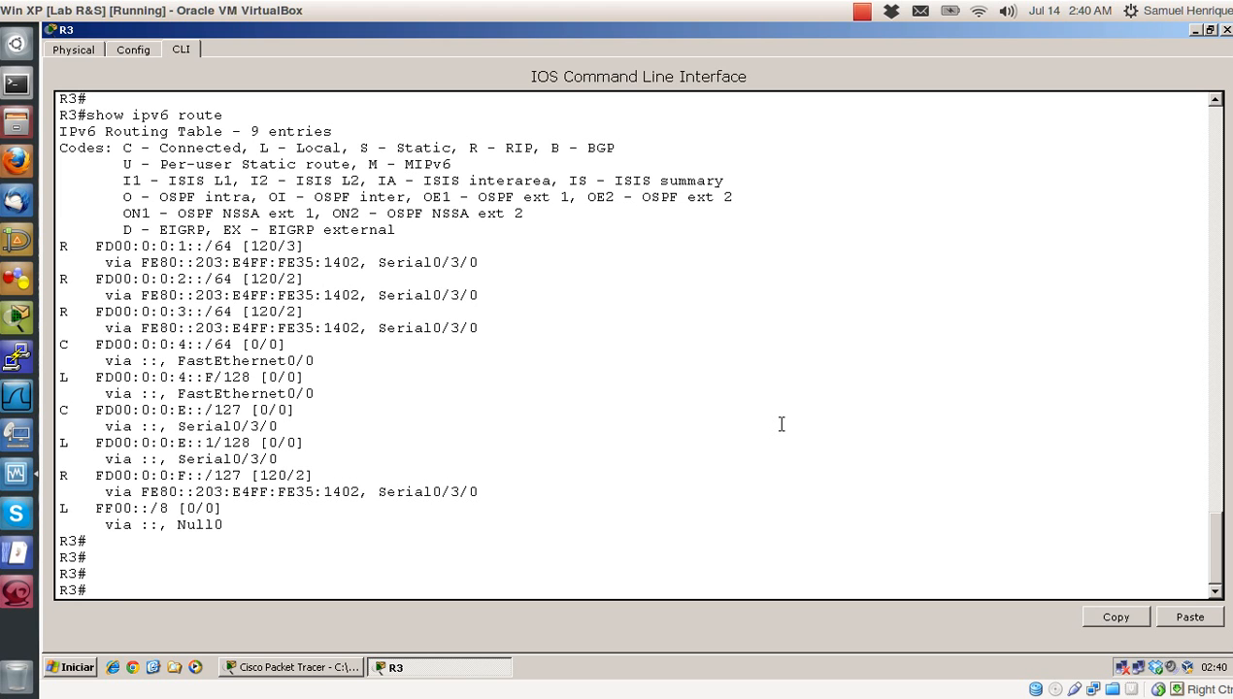
Step: Create IPv6 OSPF process 110 on R3 with router ID 3.3.3.3 and return to global configuration mode
type("conf t")
key("Return")
key("Return")
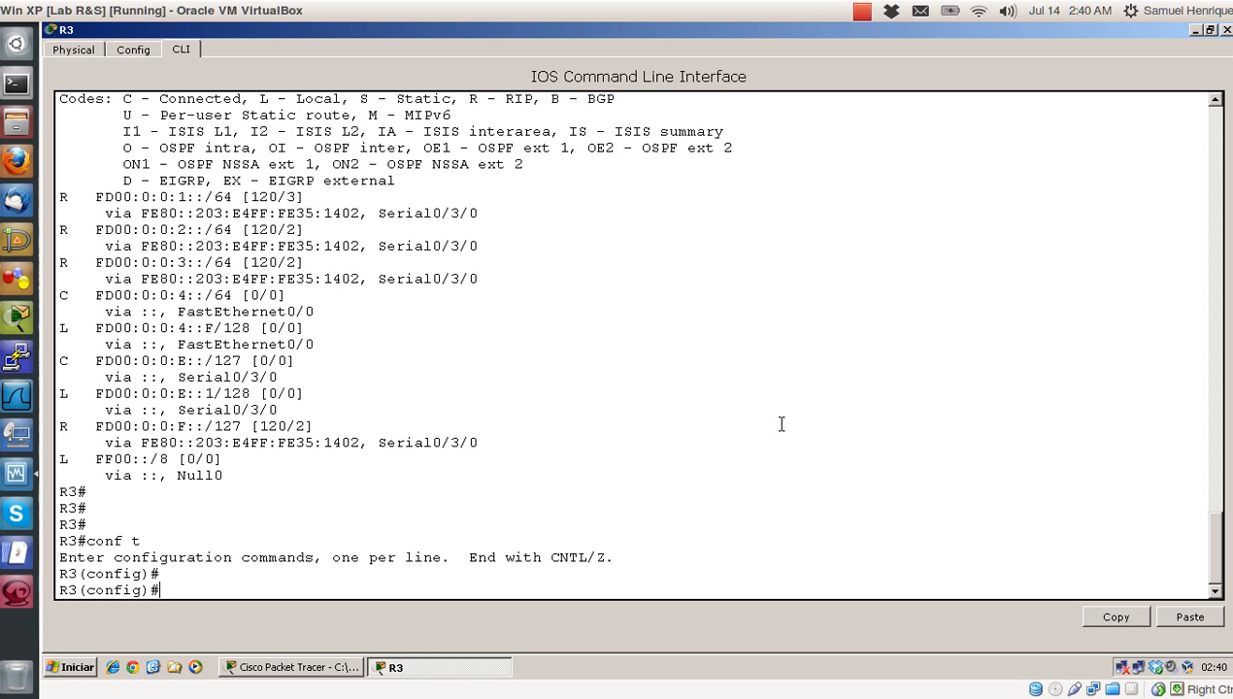
type("ipv6 router ospf 110")
key("Return")
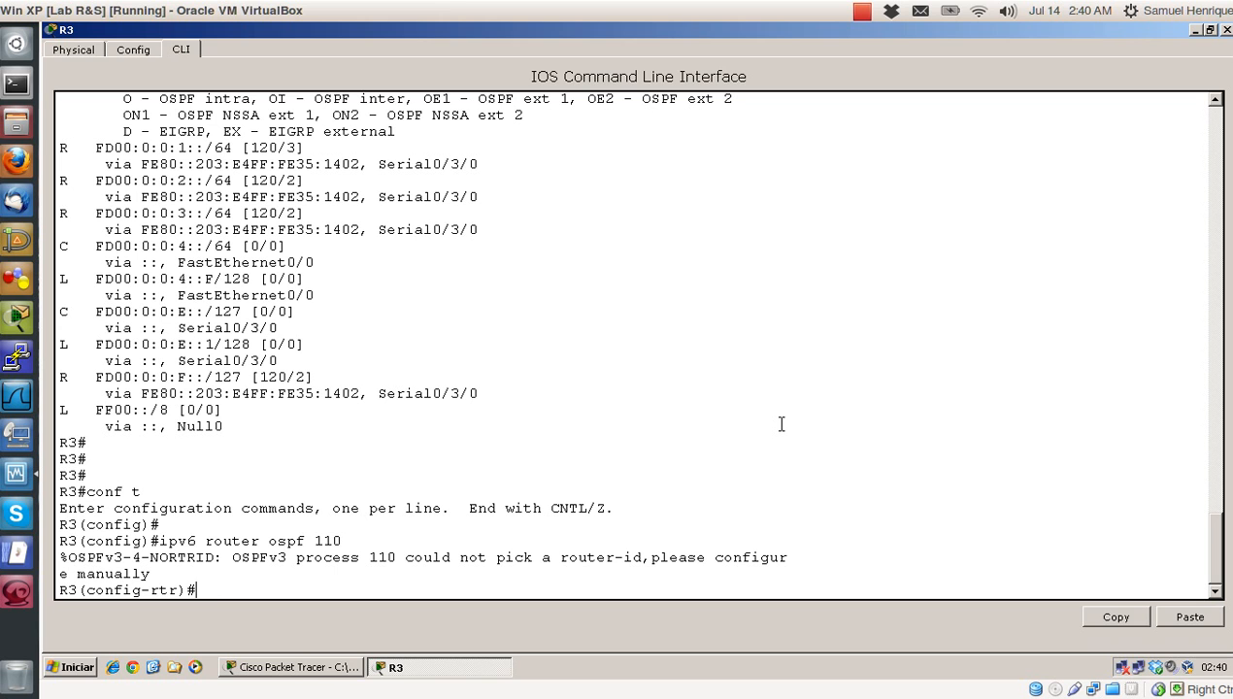
type("router-id")
type("3.3.3.3")
key("Return")
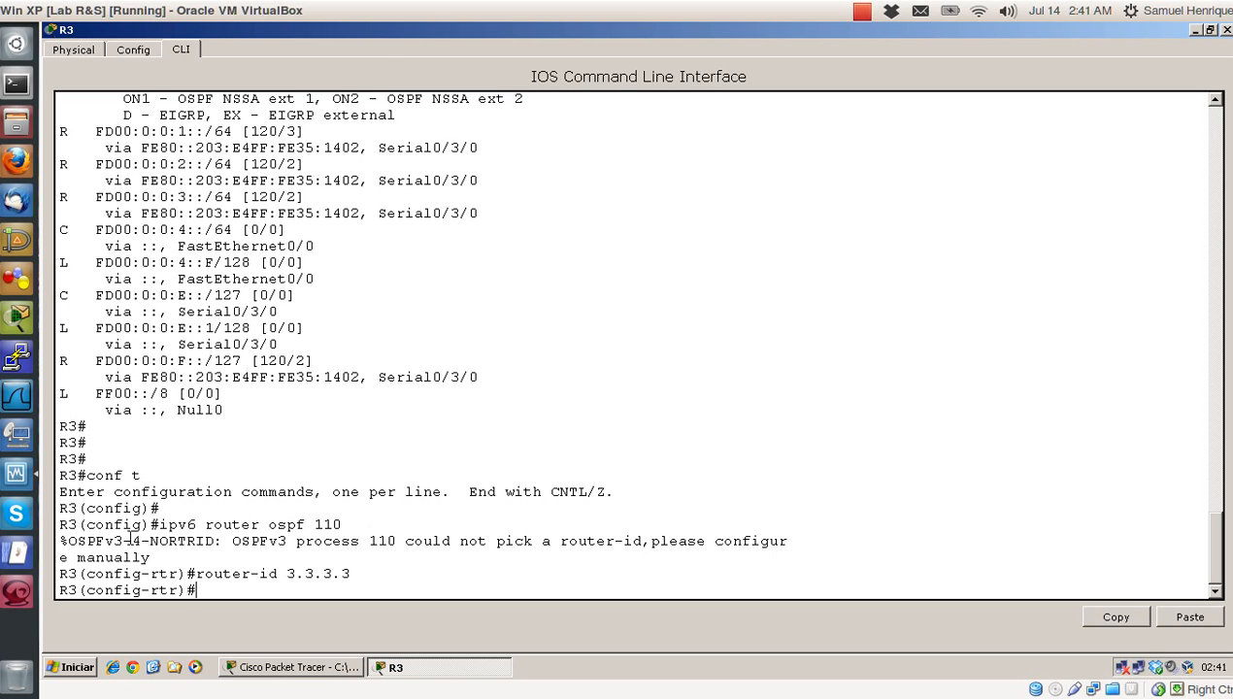
type("exit")
key("Return")
key("Return")
key("Return")
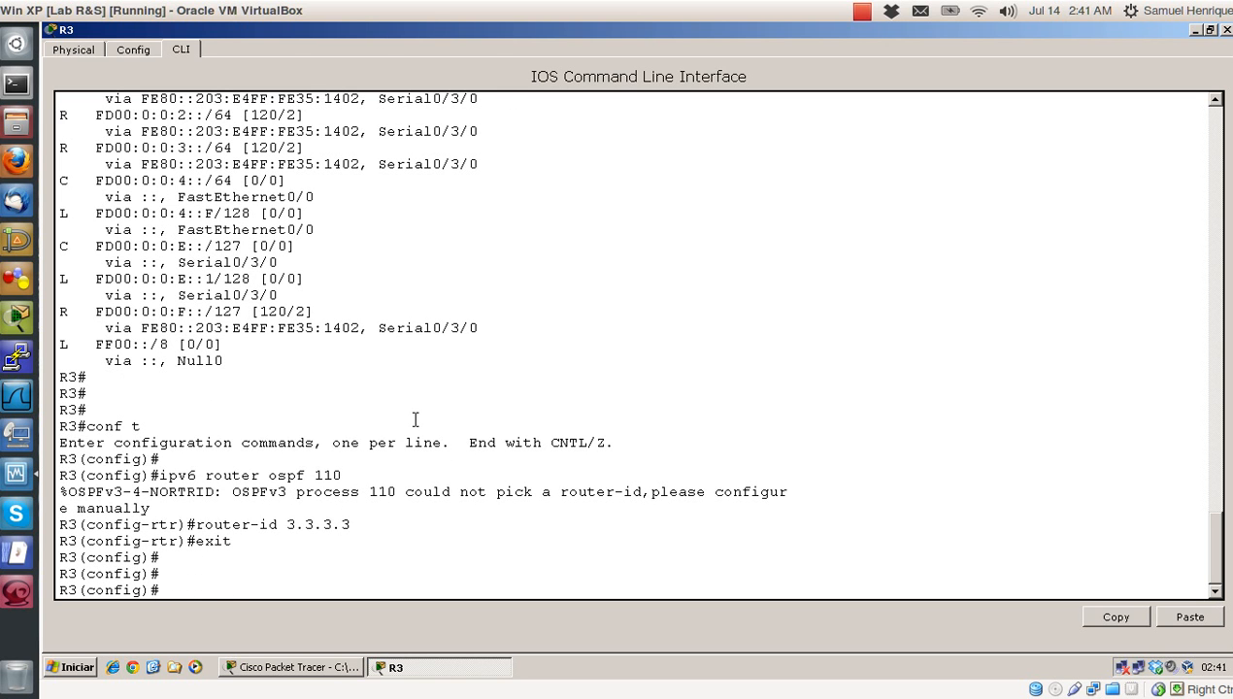
Step: Enable IPv6 OSPF 110 in area 0 on R3's FastEthernet0/0 and Serial0/3/0 interfaces
type("int f0/0")
key("Return")
type("ipv")
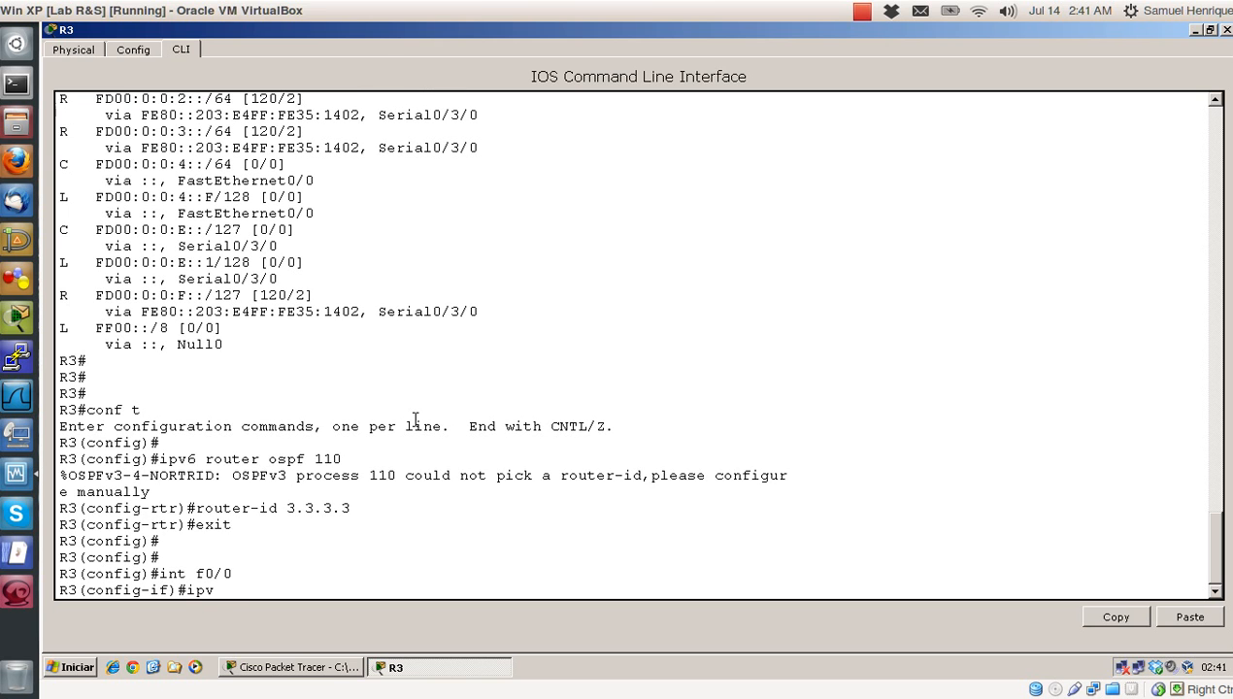
type("6 ospf 110 area 0")
key("Return")
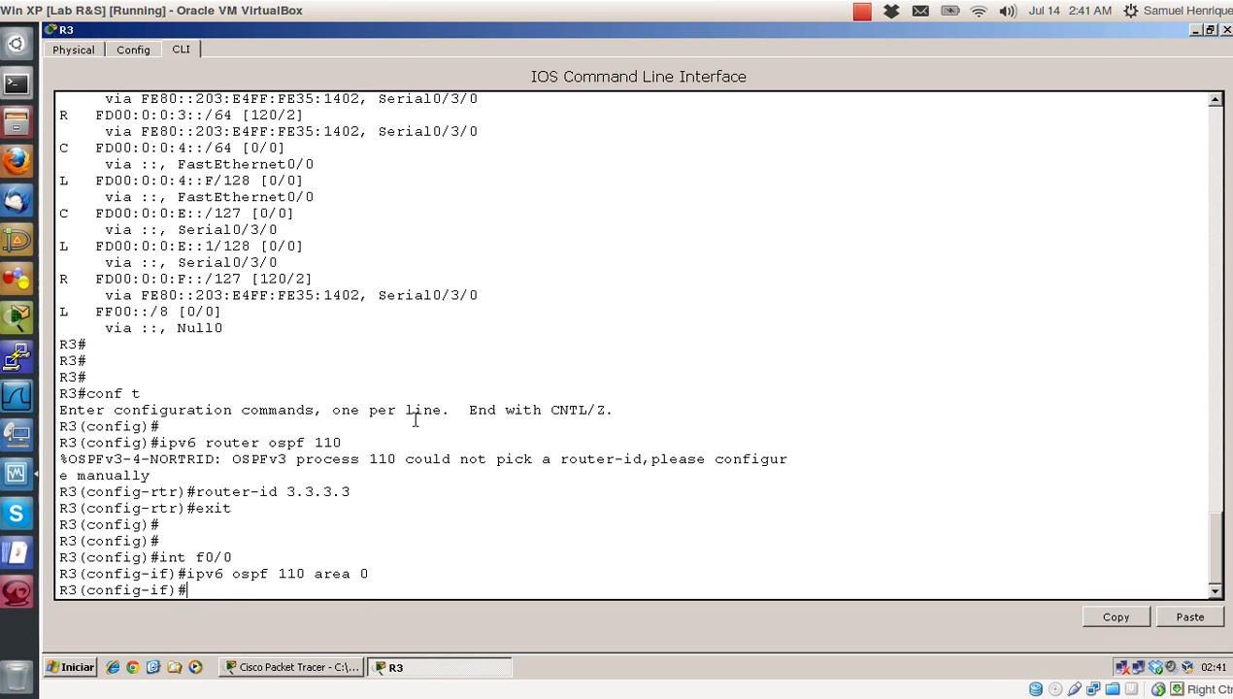
type("int s0")
type("/3/0")
key("Return")
type("ipv6 ospf 110 area 0")
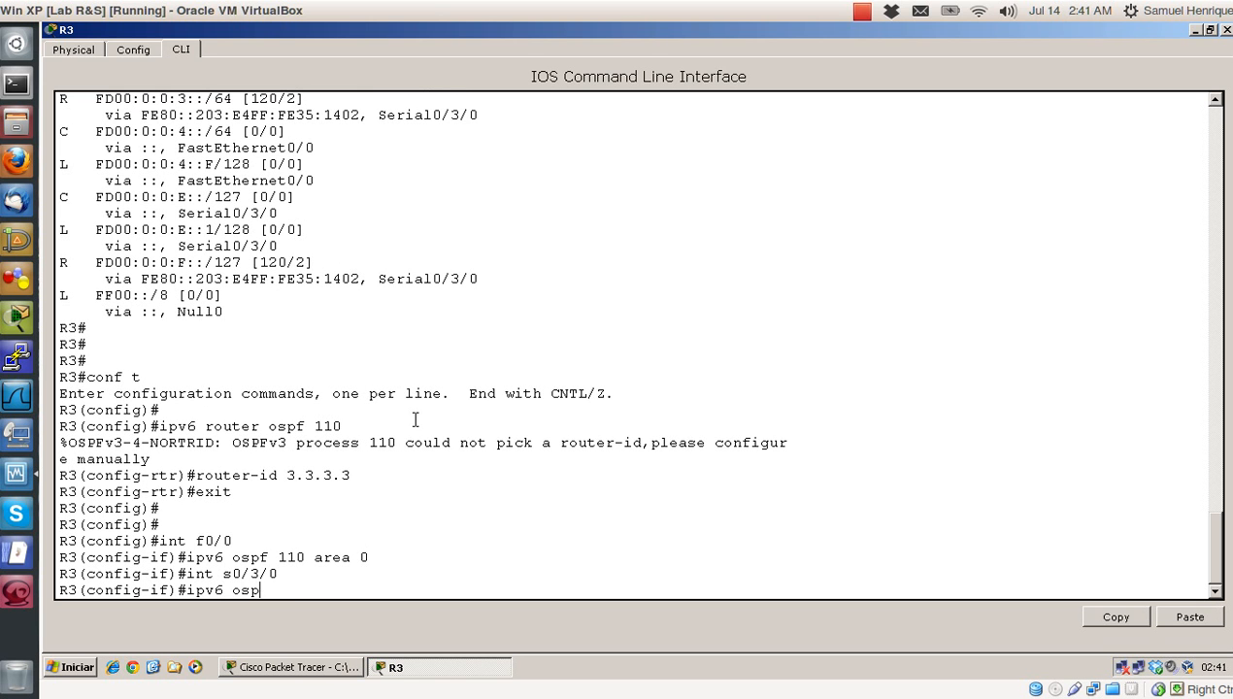
key("Return")
key("Return")
key("Return")
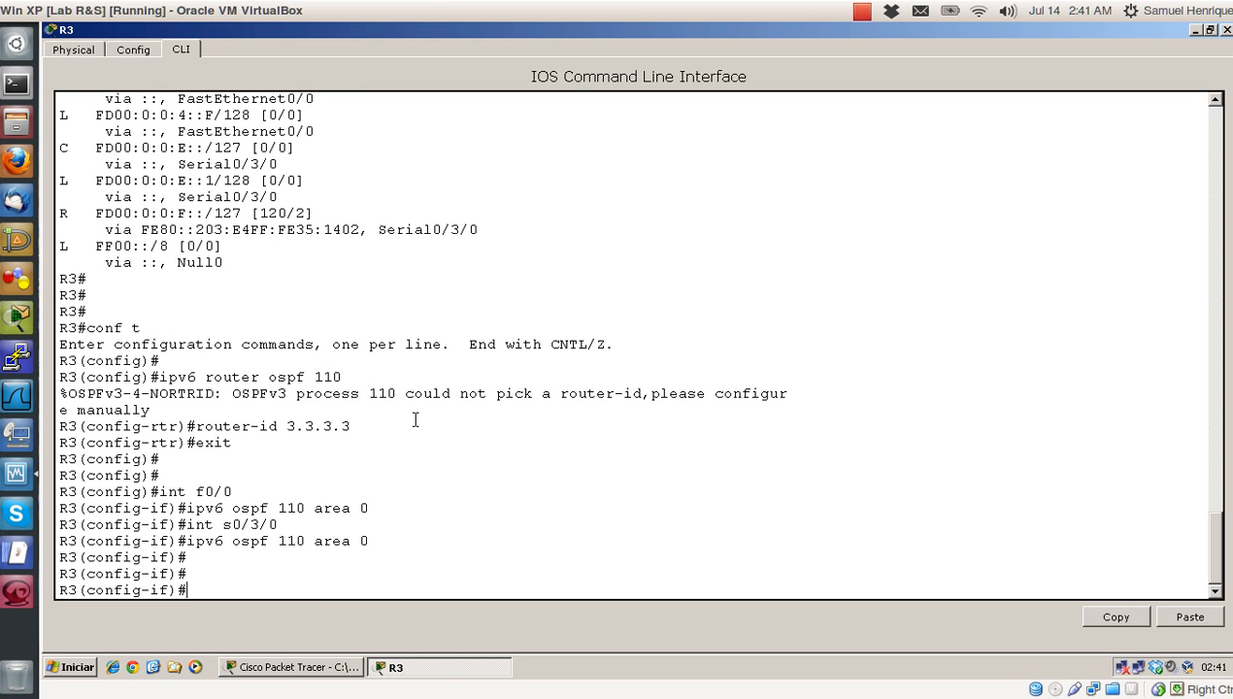
Step: Leave configuration mode on R3 and save the running configuration
type("end")
key("Return")
key("Return")
key("Return")
key("Return")
type("wr")
key("Return")
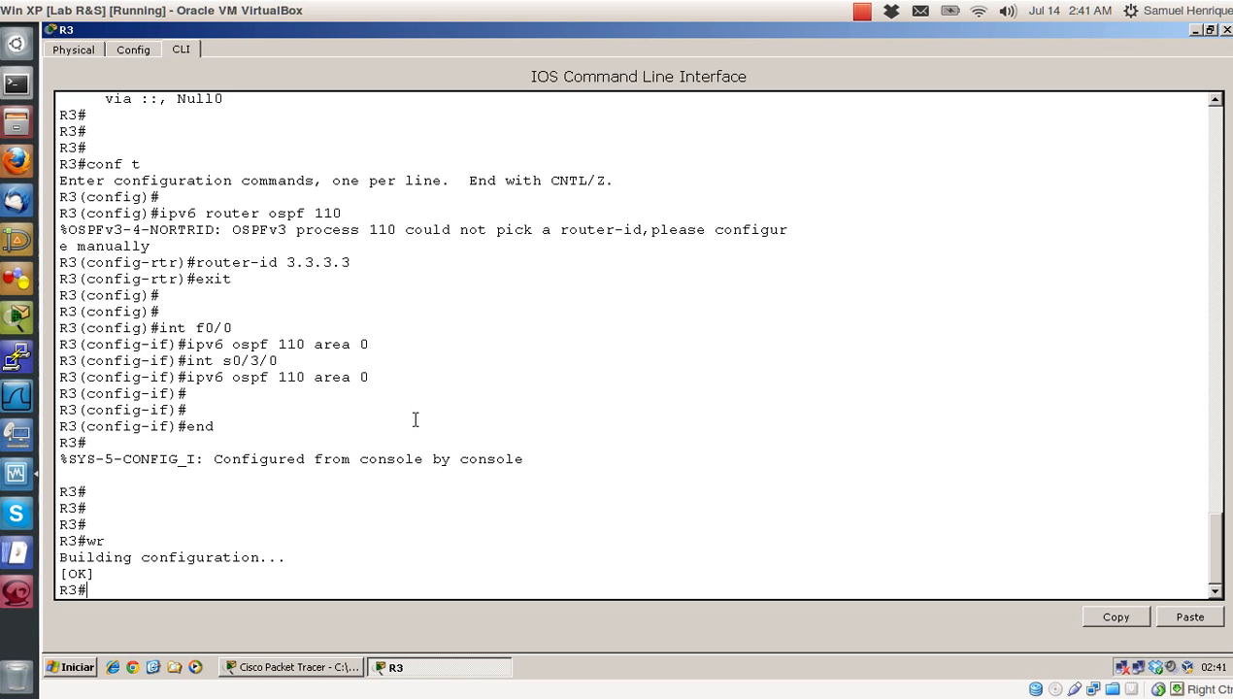
key("Return")
key("Return")
type("show ipv6")
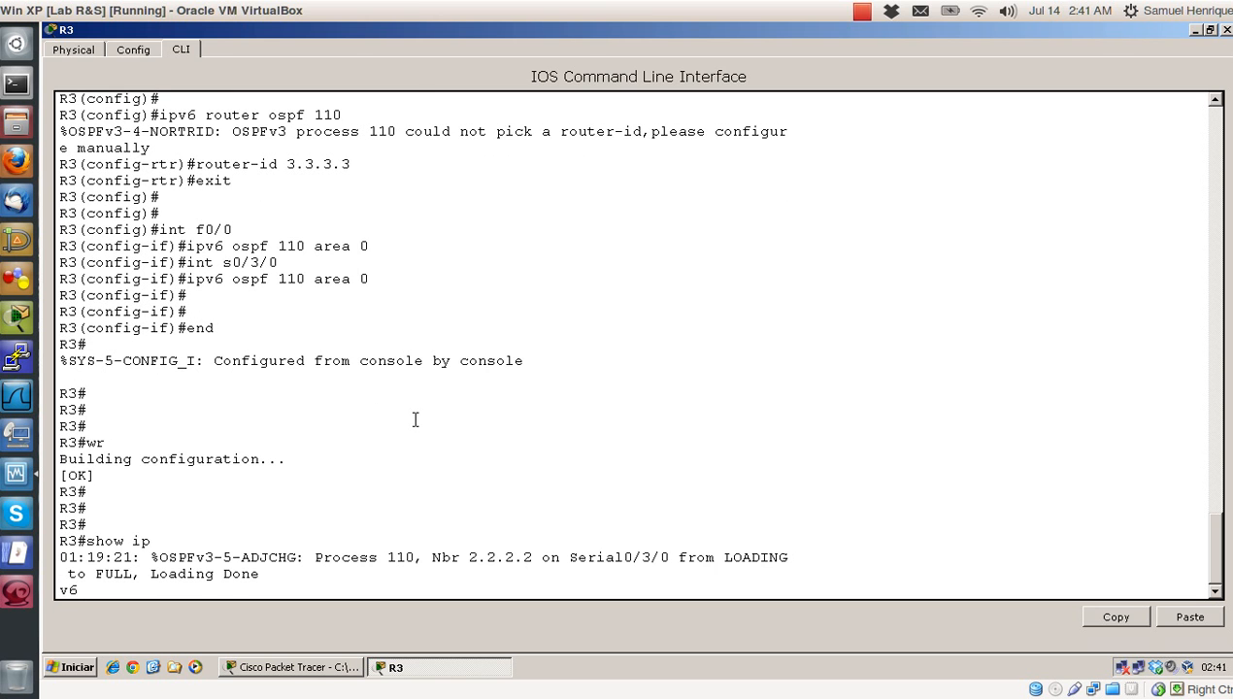
key("BackSpace")
key("BackSpace")
key("BackSpace")
key("BackSpace")
key("BackSpace")
key("BackSpace")
key("BackSpace")
key("BackSpace")
key("BackSpace")
key("Return")
key("Return")
key("Return")
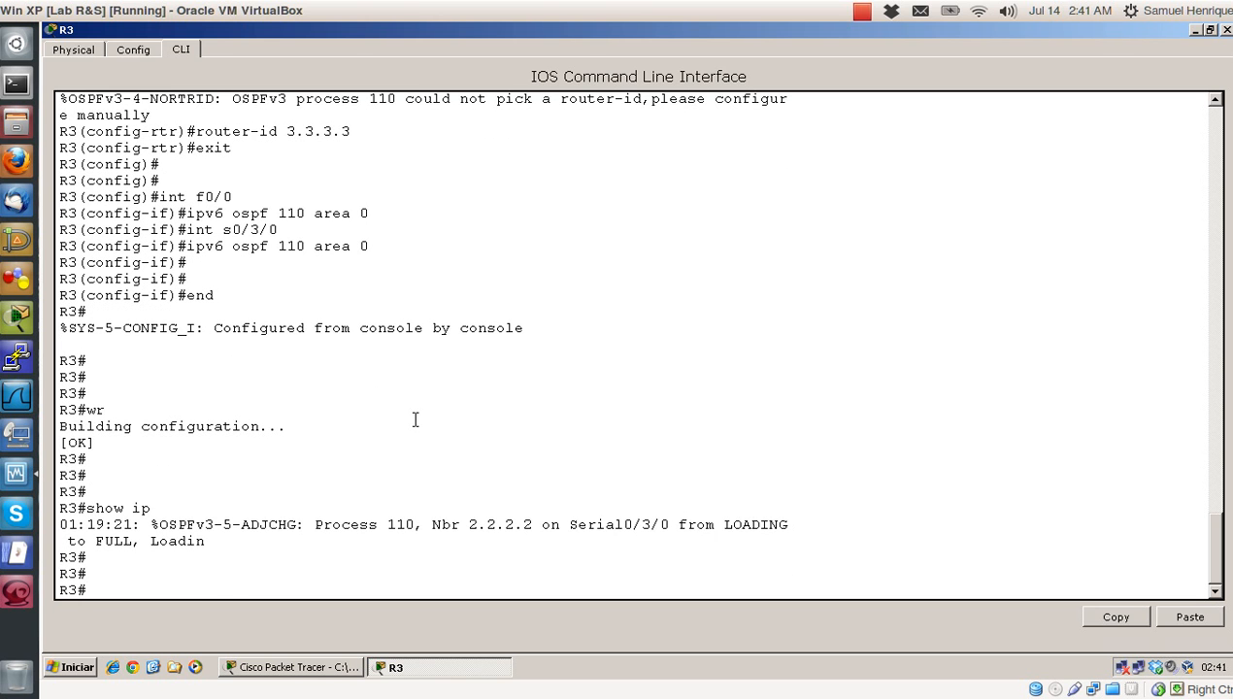
Step: Show the IPv6 routing protocols active on R3
type("show ipv6 pro")
key("Tab")
key("Return")
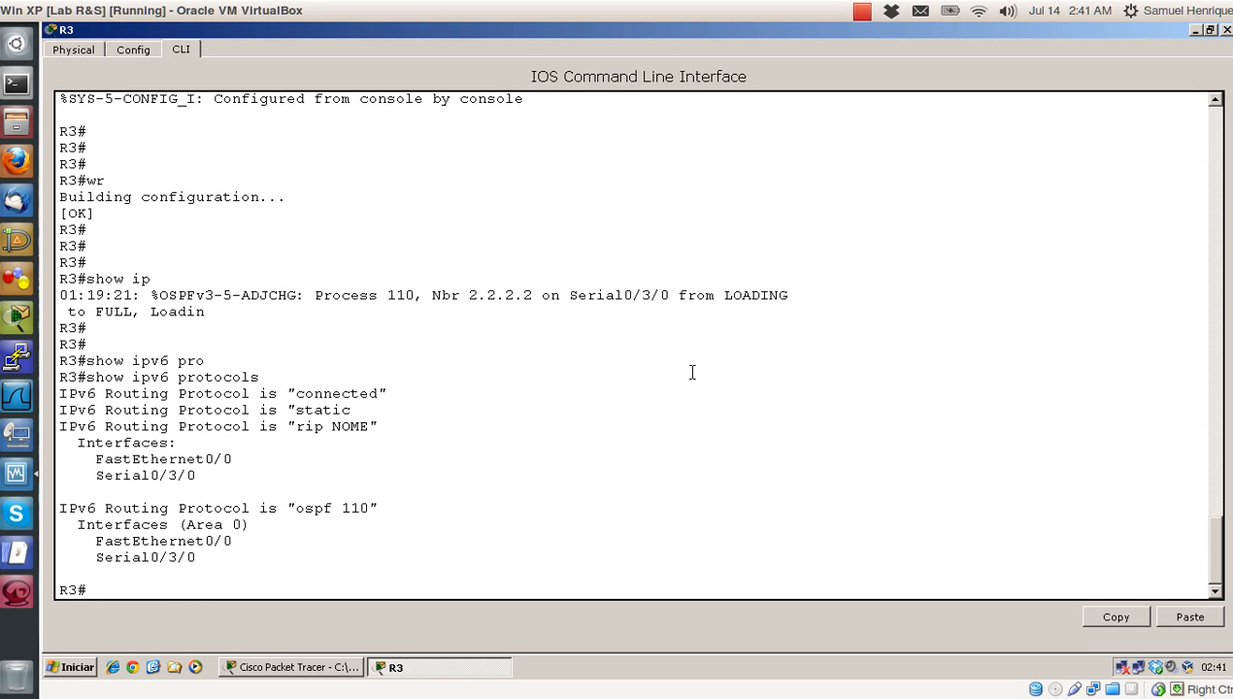
key("Return")
key("Return")
key("Return")
Step: Show R3's complete IPv6 routing table
type("show ipv6 rou")
key("Tab")
key("Return")
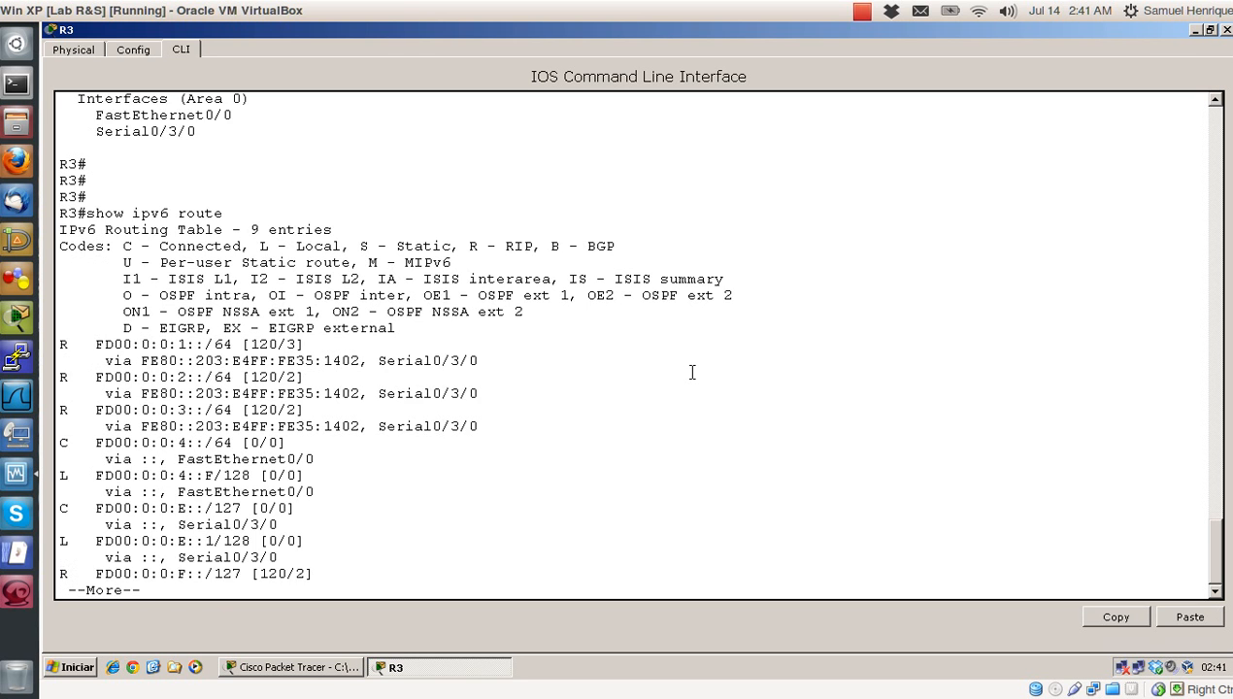
key("Return")
key("Return")
key("Return")
key("Return")
key("Return")
key("Return")
key("Return")
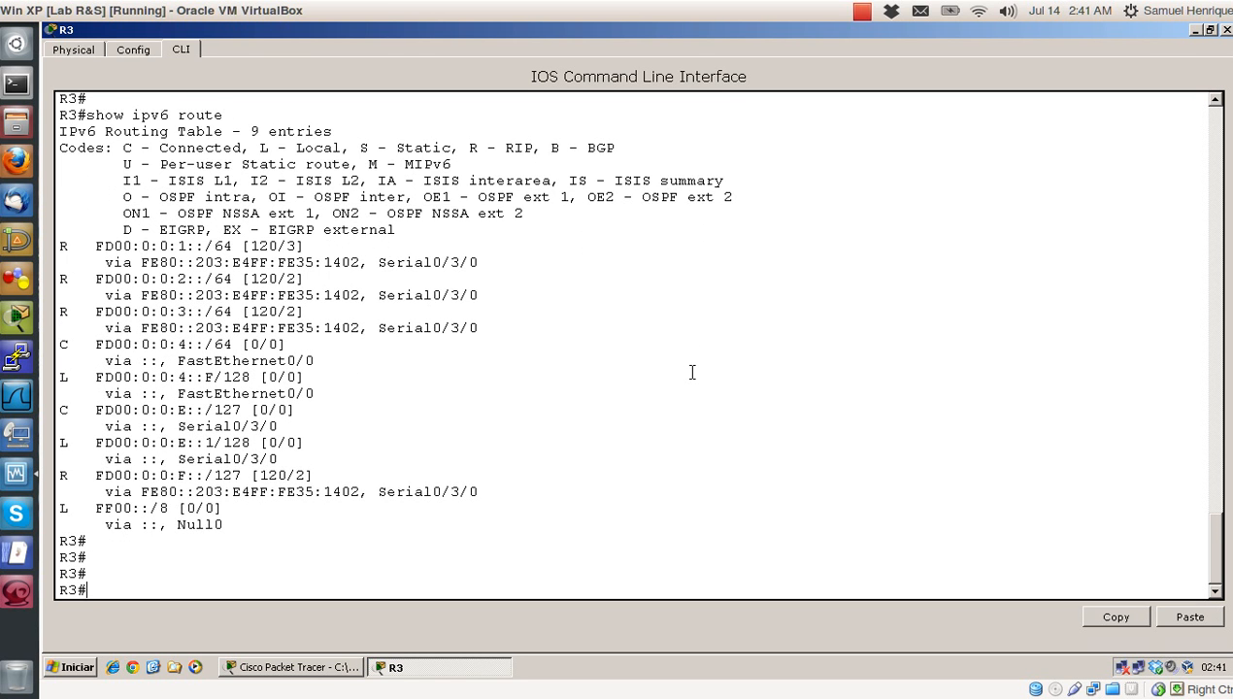
key("Return")
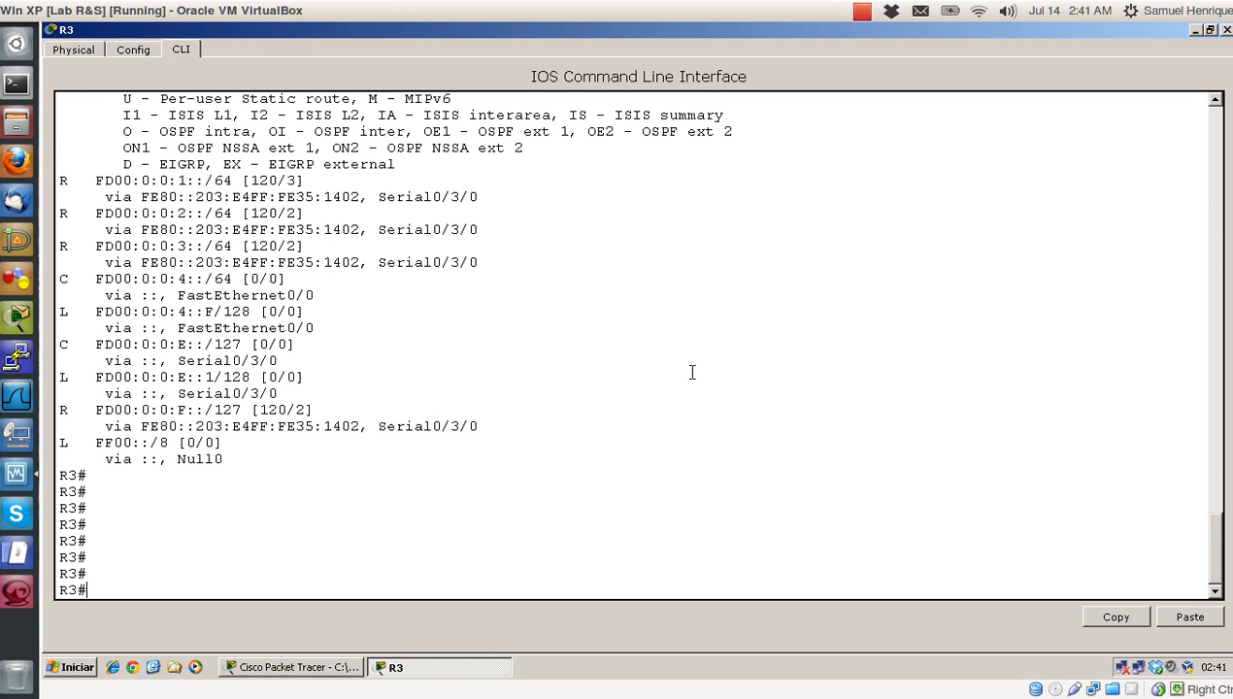
Step: Show R3's IPv6 routing table again in full and examine the route entries from FD00:0:0:1::/64 through FF00::/8
key("Up")
key("Return")
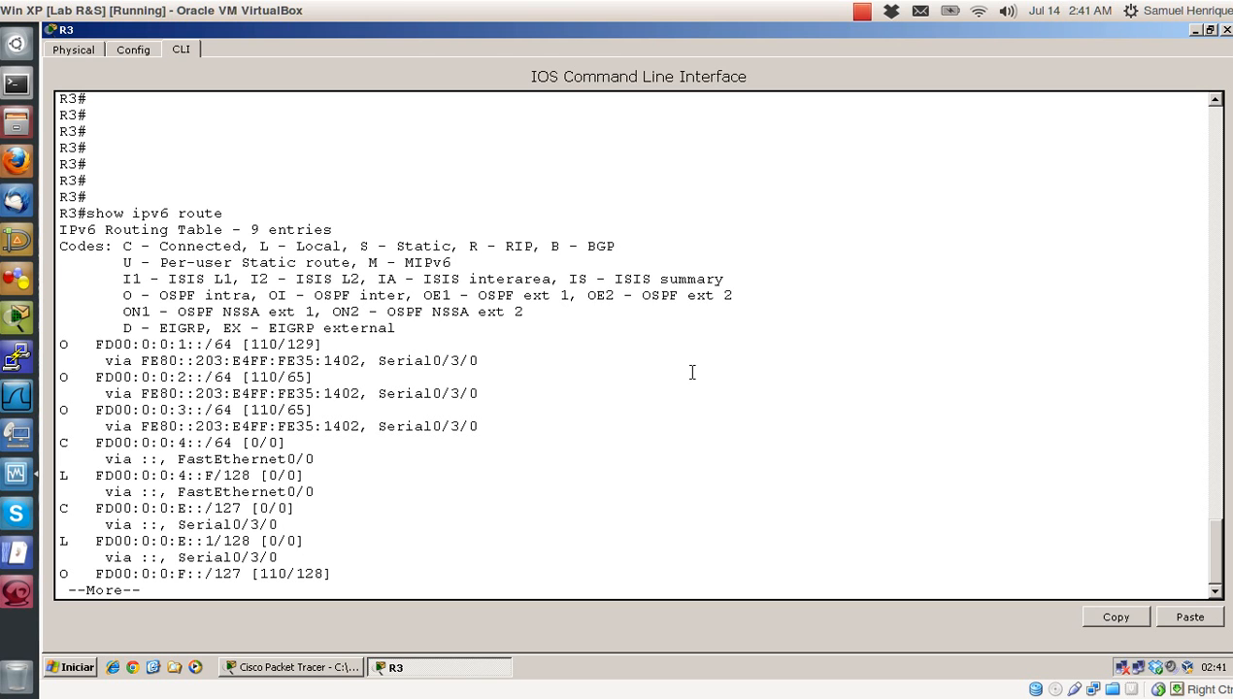
key("space")
key("Return")
key("Return")
key("Return")
key("Return")
key("Return")
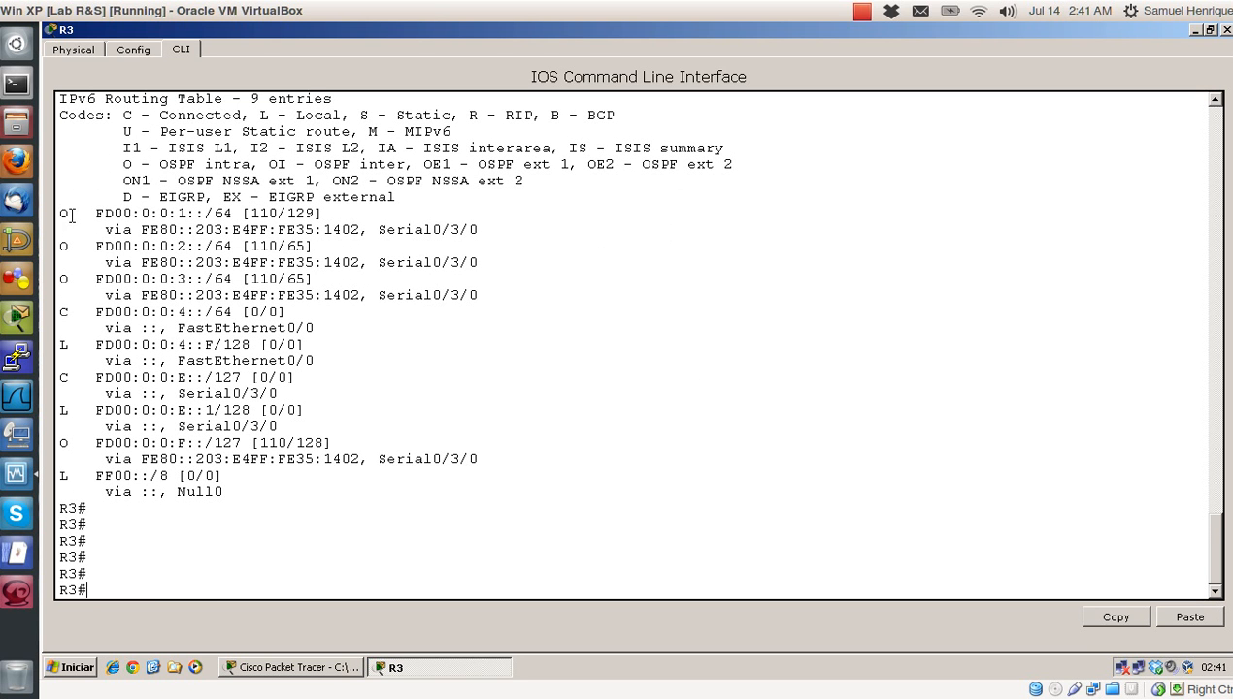
left_click_drag(56, 210, 225, 491)
left_click(229, 553)
Step: Ping fd00:0:0:1::f from R3, and close R3's window
type("ping fd00:0:0:1::f")
key("Return")
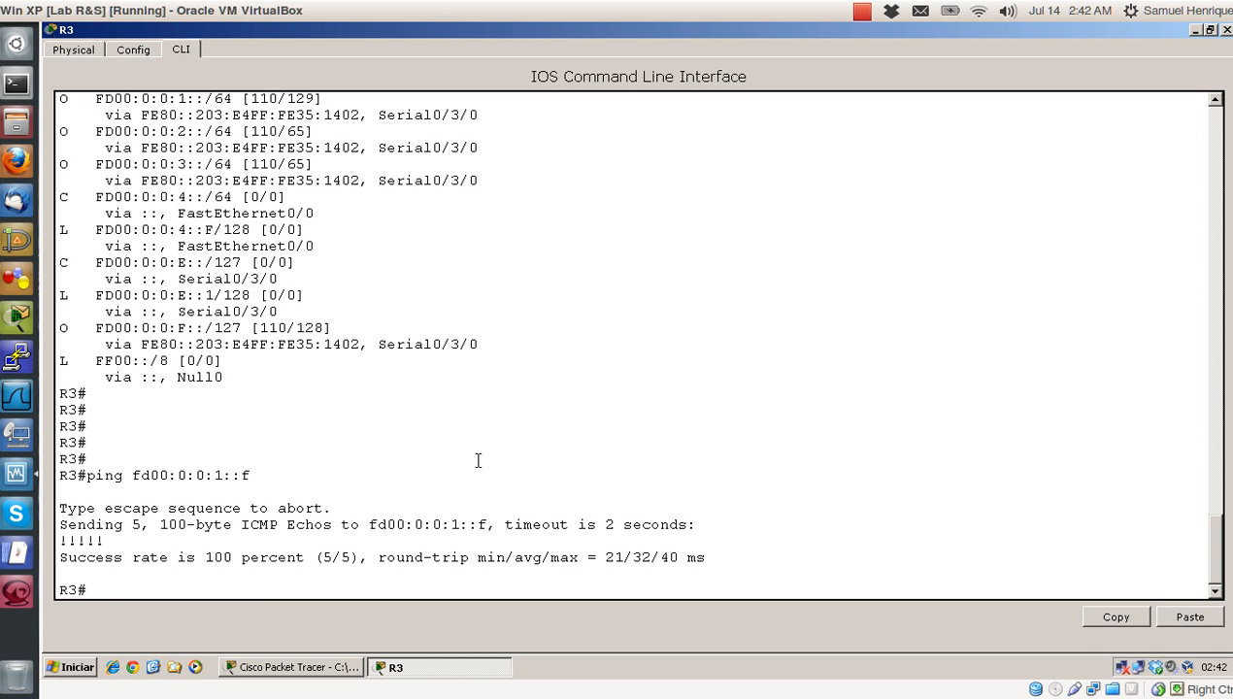
left_click(1226, 32)
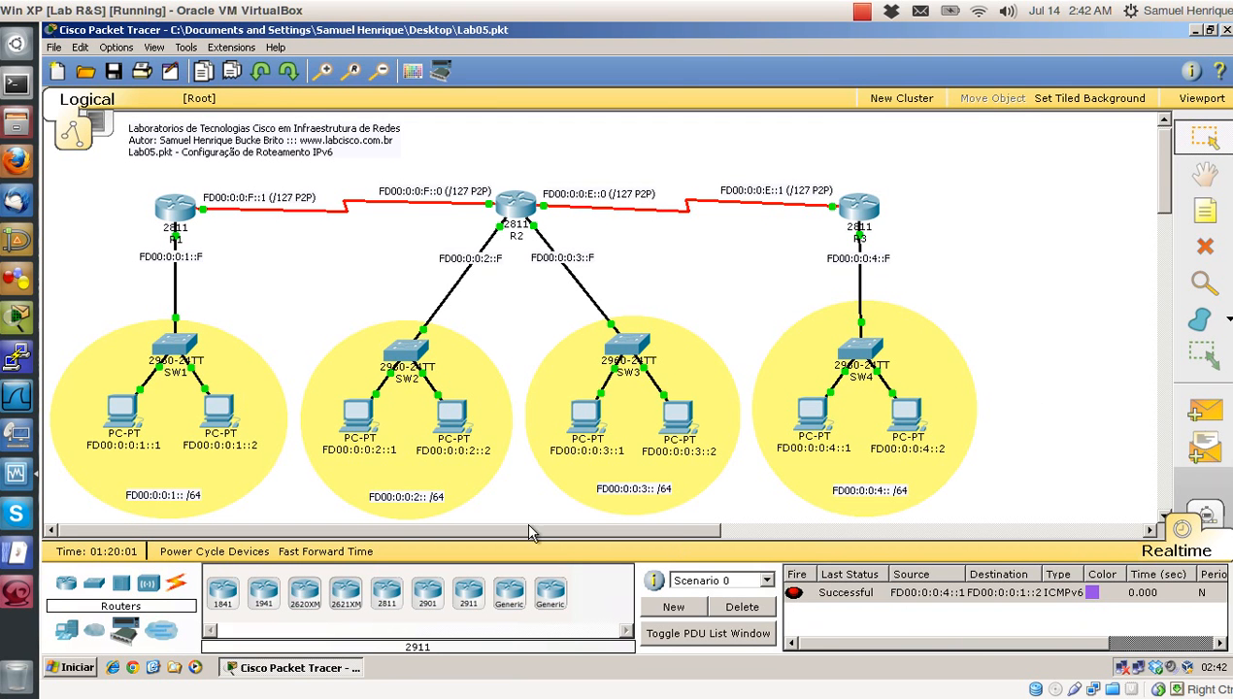
Step: Delete Scenario 0's existing PDU and send a simple PDU from PC FD00:0:0:4::2 to PC FD00:0:0:3::1
left_click(731, 610)
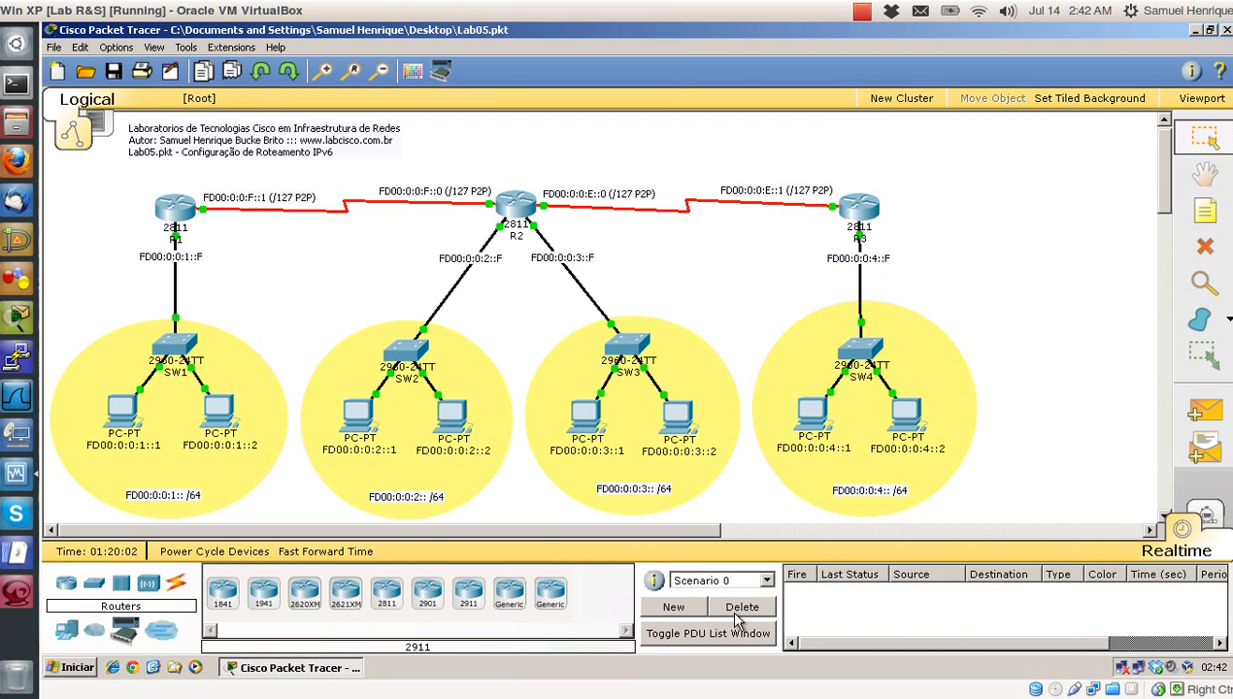
left_click(1204, 412)
left_click(904, 412)
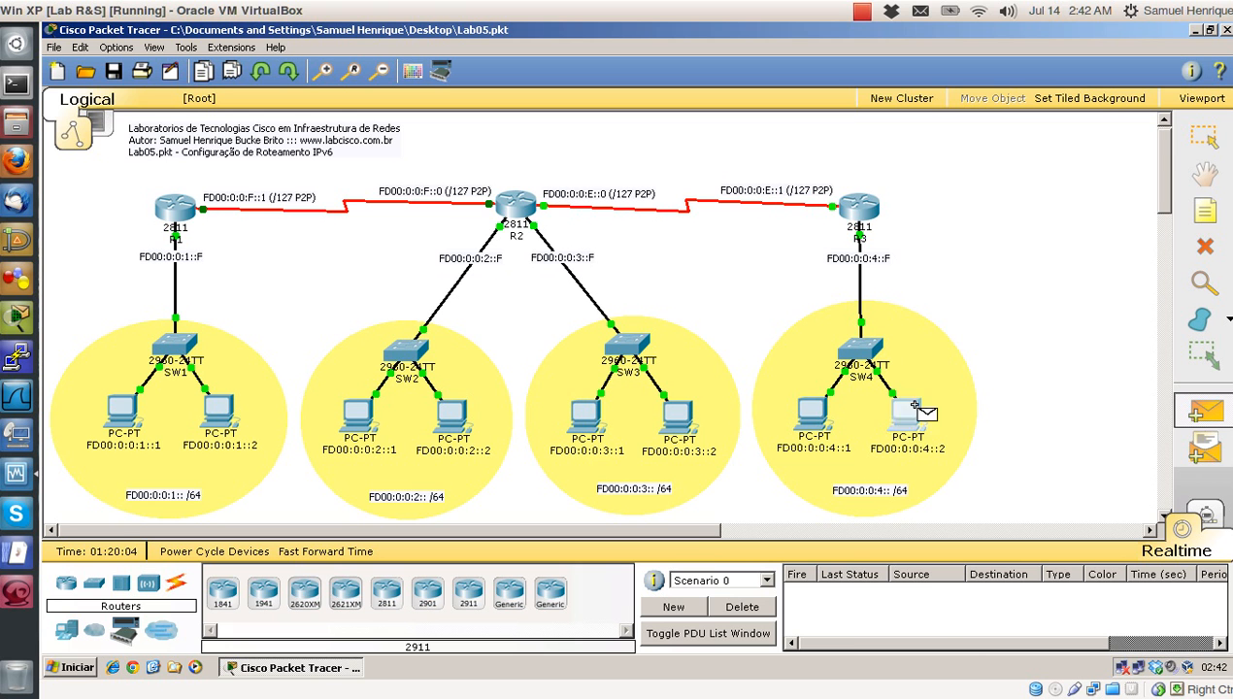
left_click(591, 416)
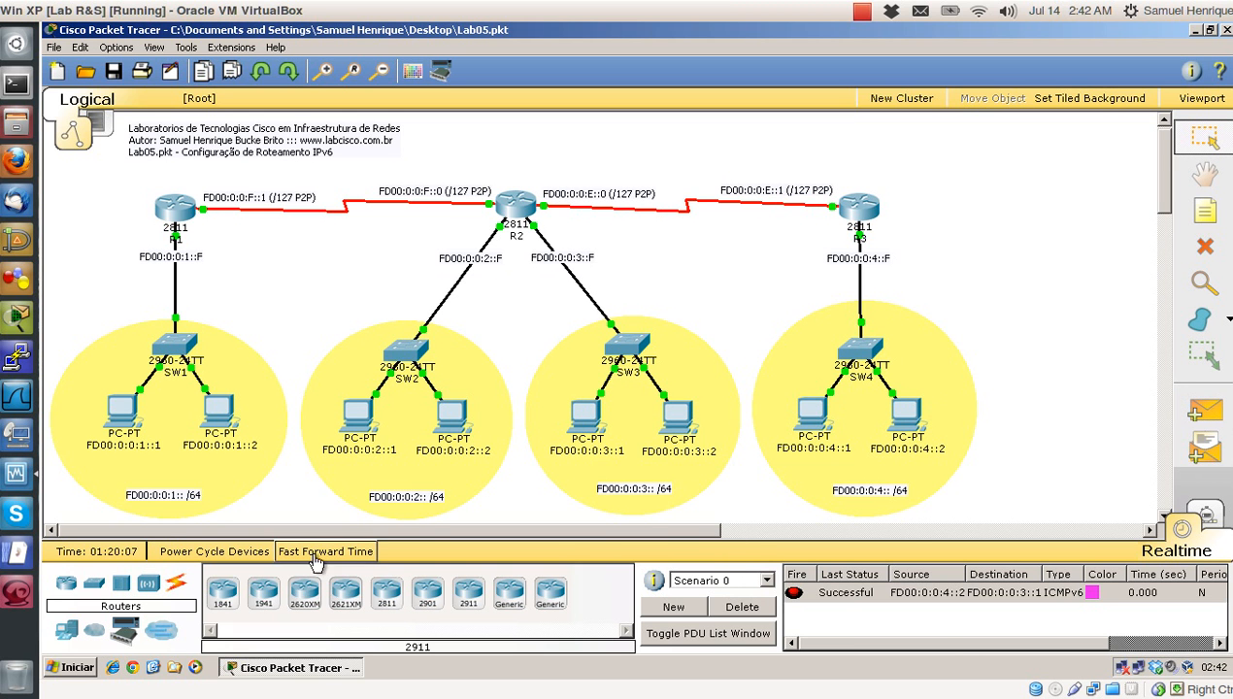
Step: Play the PDU's path automatically in Simulation mode with the event list hidden, and return to Realtime mode
left_click(1202, 514)
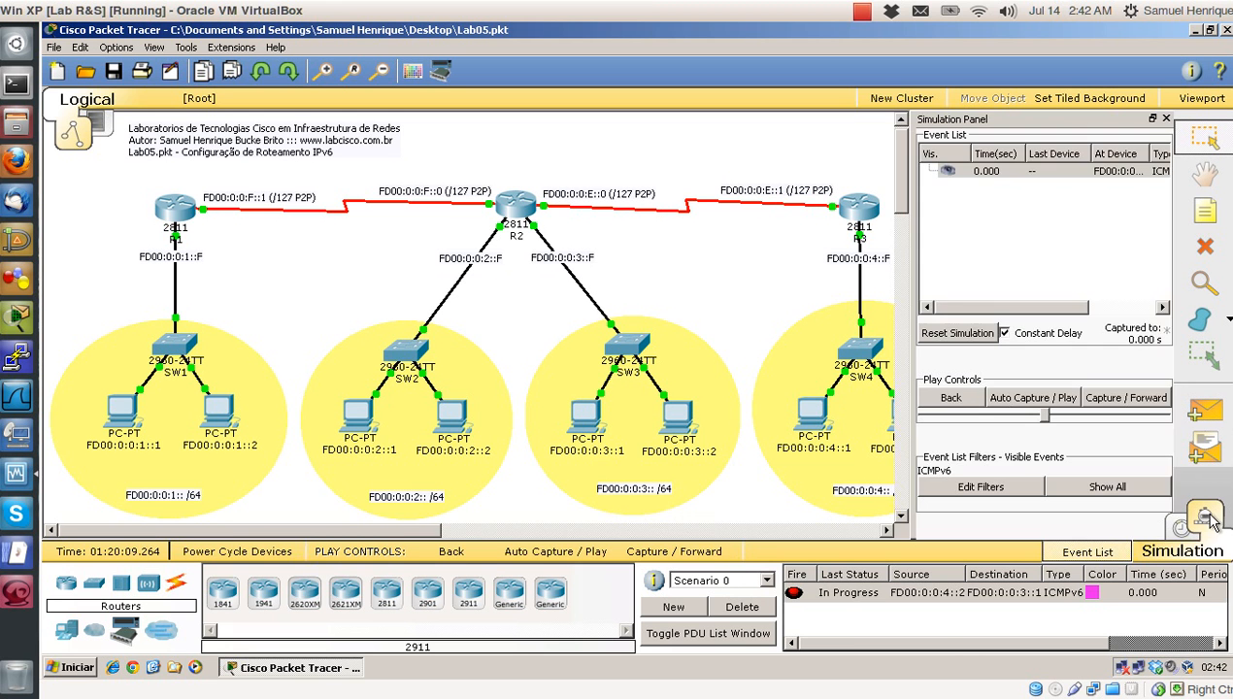
left_click(1091, 552)
left_click(522, 553)
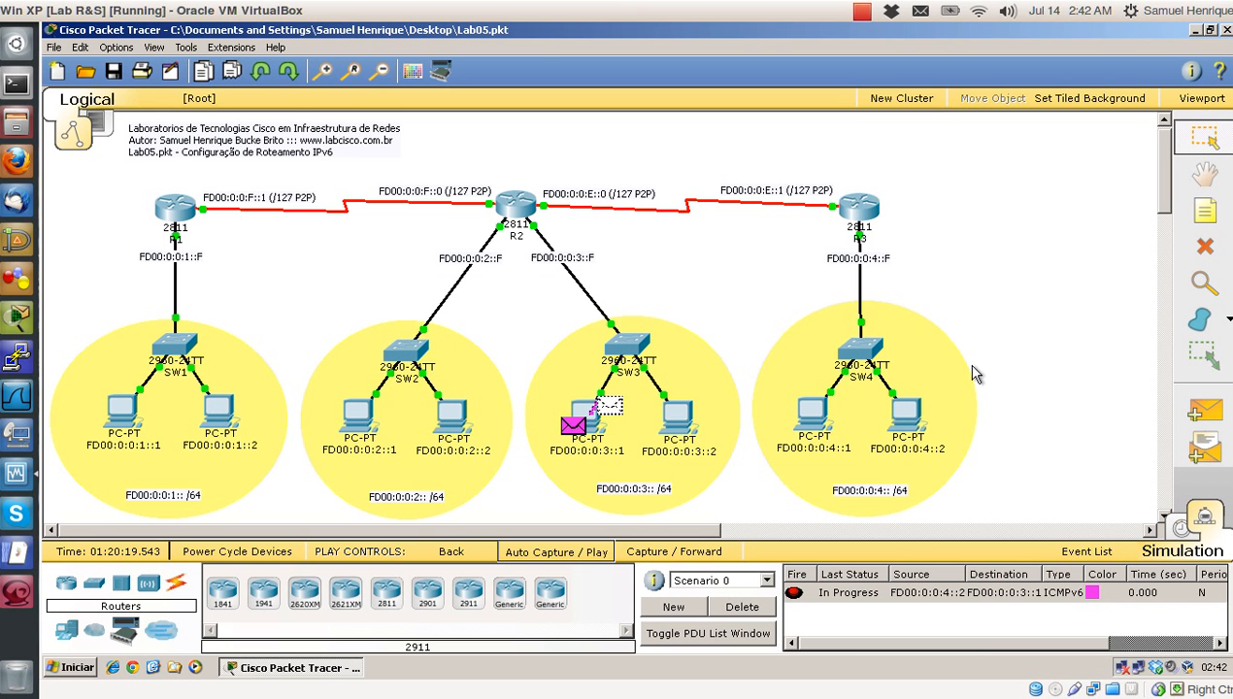
left_click(1180, 530)
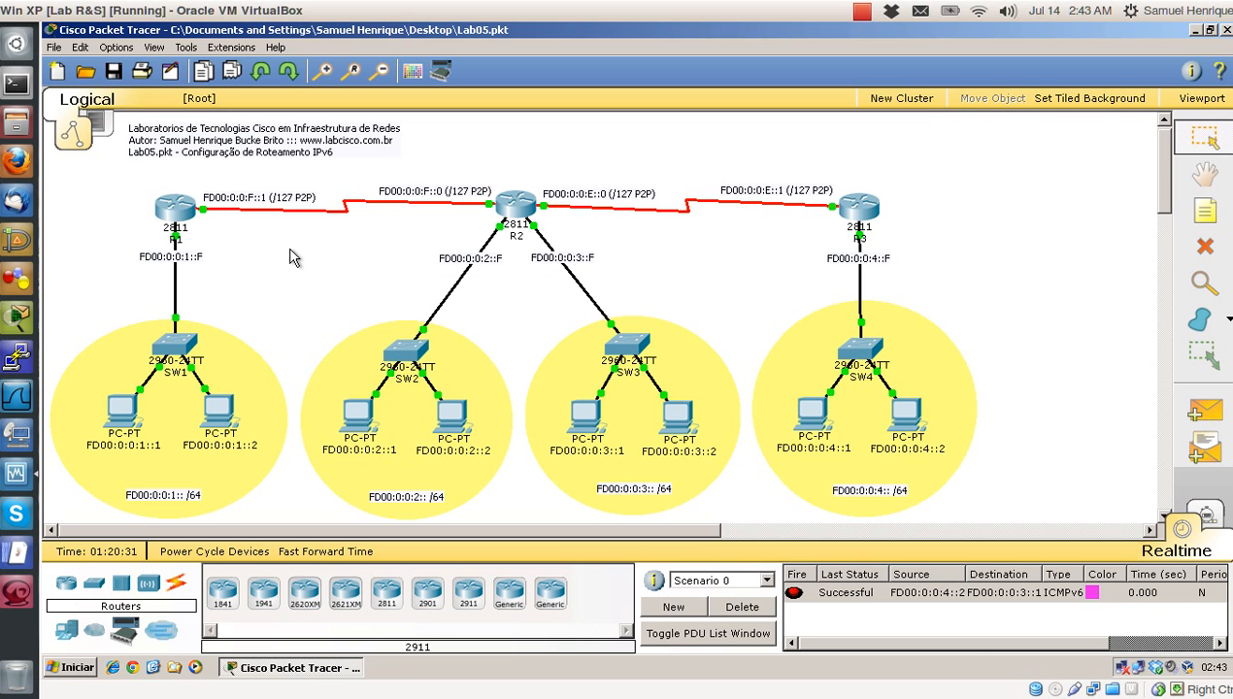
Step: Open R1's command line in a maximized window and enter global configuration mode
left_click(175, 206)
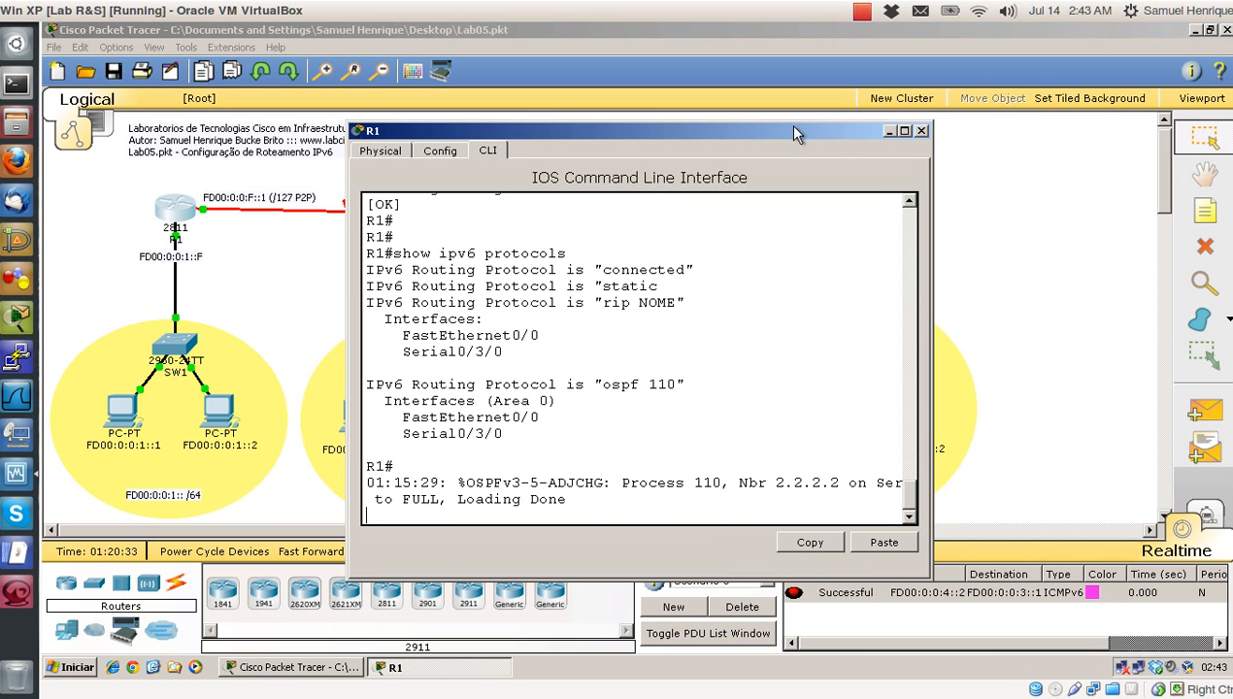
left_click(903, 131)
key("Return")
key("Return")
key("Return")
key("Return")
key("Return")
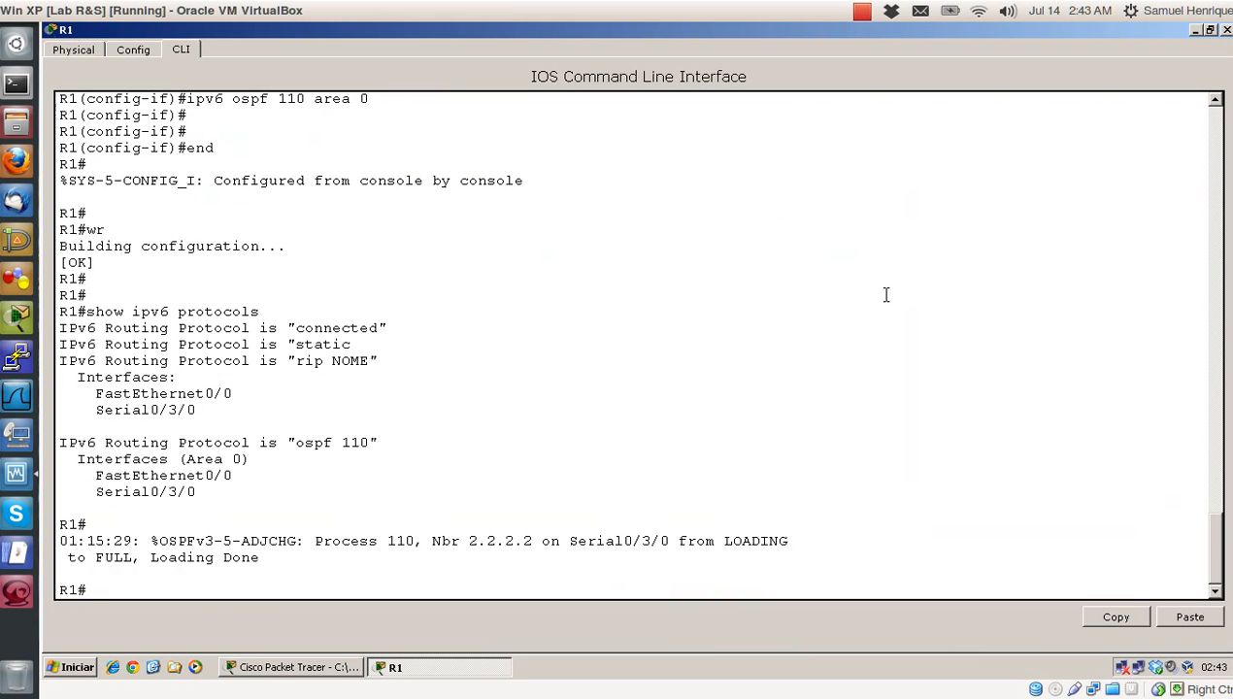
type("conf t")
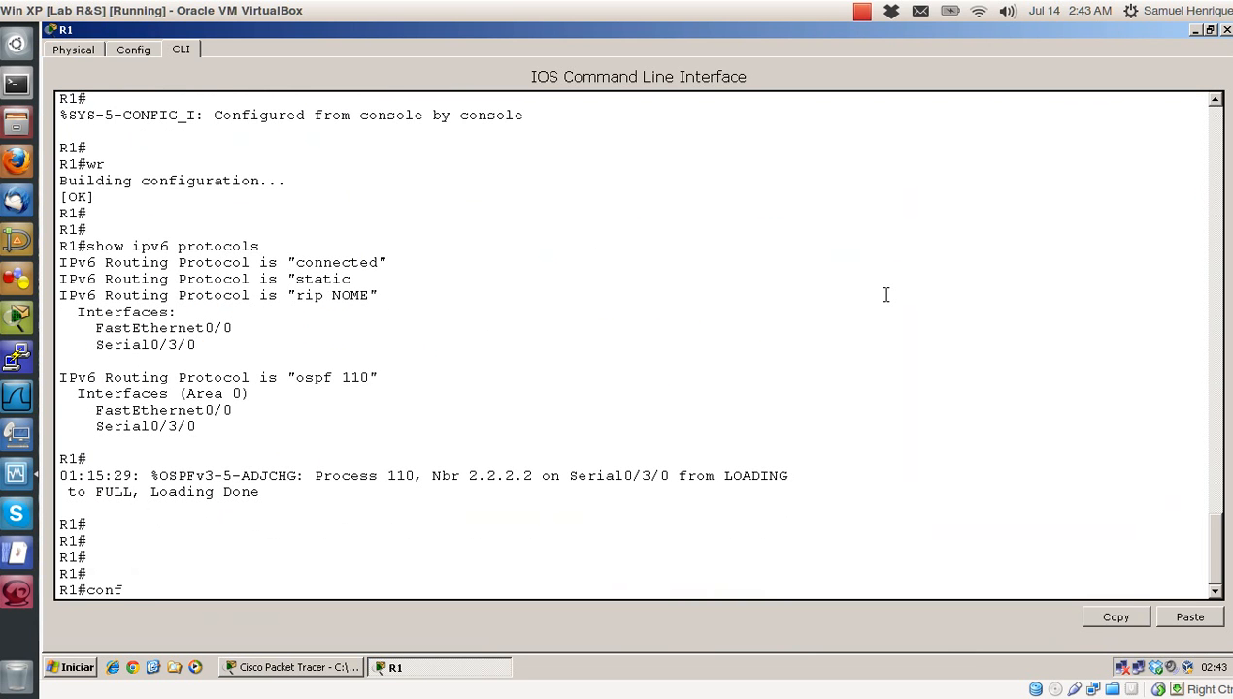
key("Return")
key("Return")
key("Return")
type("ipv6 unica")
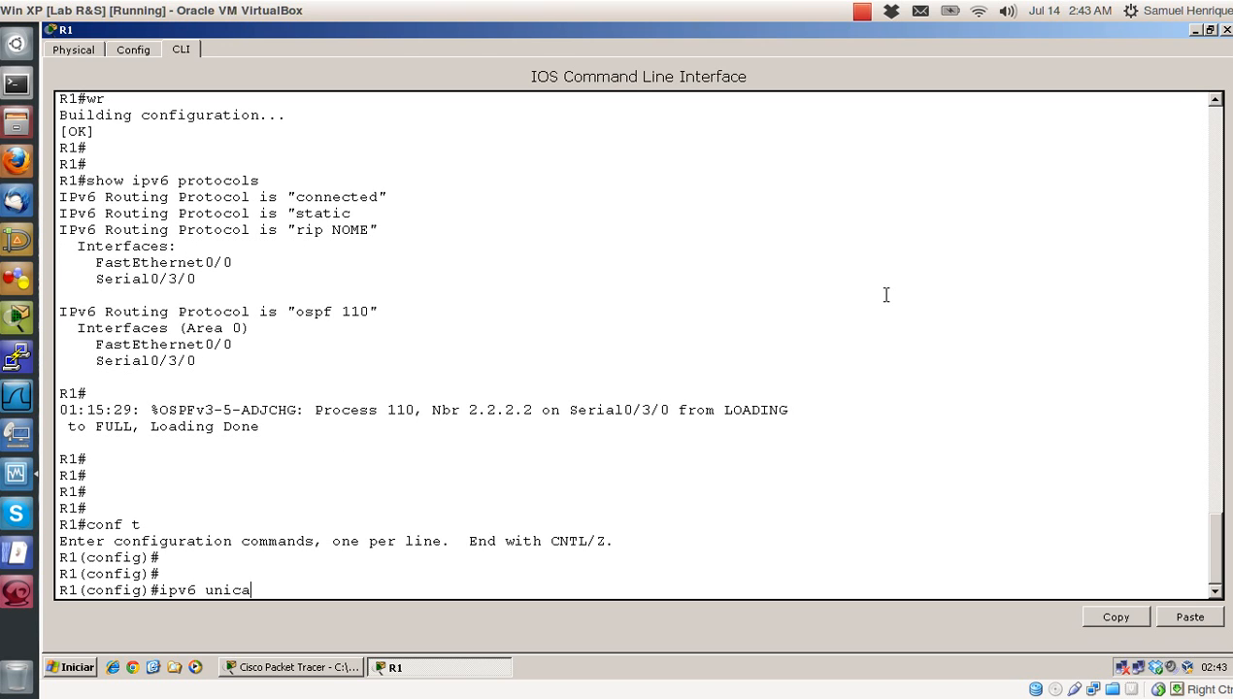
type("st-routing")
key("BackSpace")
key("BackSpace")
key("BackSpace")
key("BackSpace")
key("BackSpace")
key("BackSpace")
key("BackSpace")
key("BackSpace")
key("BackSpace")
key("BackSpace")
key("BackSpace")
key("BackSpace")
key("BackSpace")
key("BackSpace")
key("BackSpace")
key("BackSpace")
key("BackSpace")
key("BackSpace")
key("BackSpace")
key("BackSpace")
Step: Create IPv6 EIGRP process 90 on R1 with router ID 1.1.1.1, activated with no shutdown, and return to global configuration mode
type("ipv6 router eigrp 90")
key("Return")
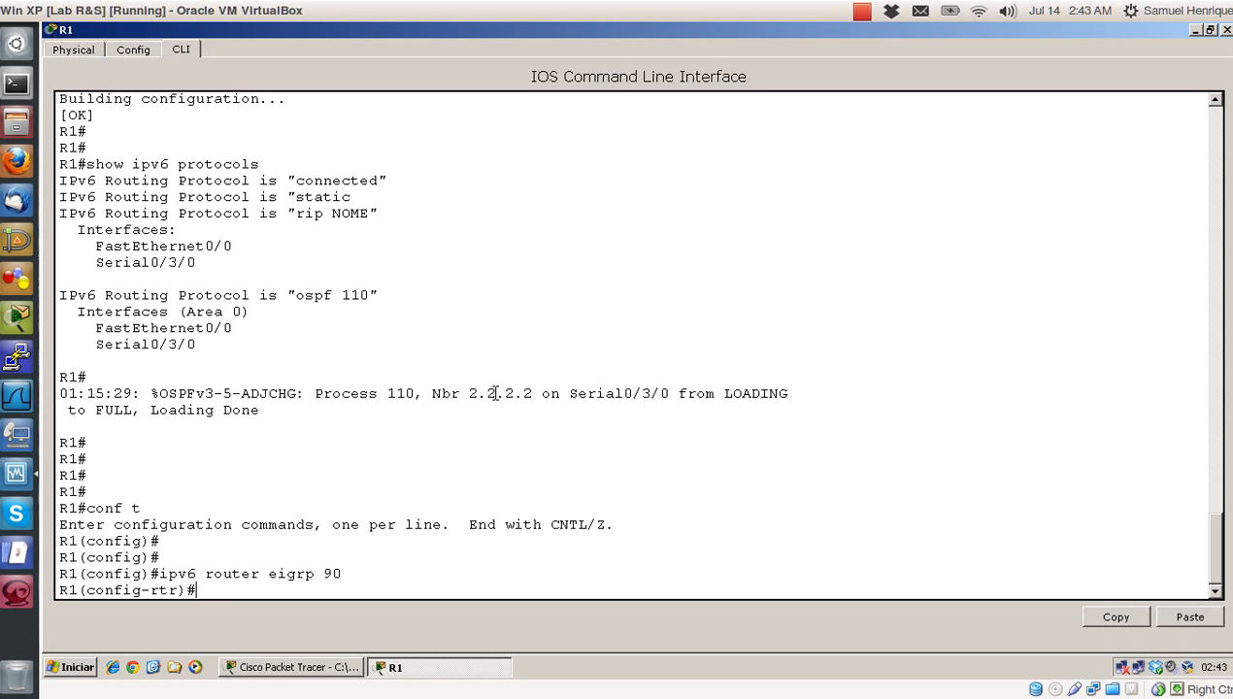
type("router-id 1.1.1.1")
key("Return")
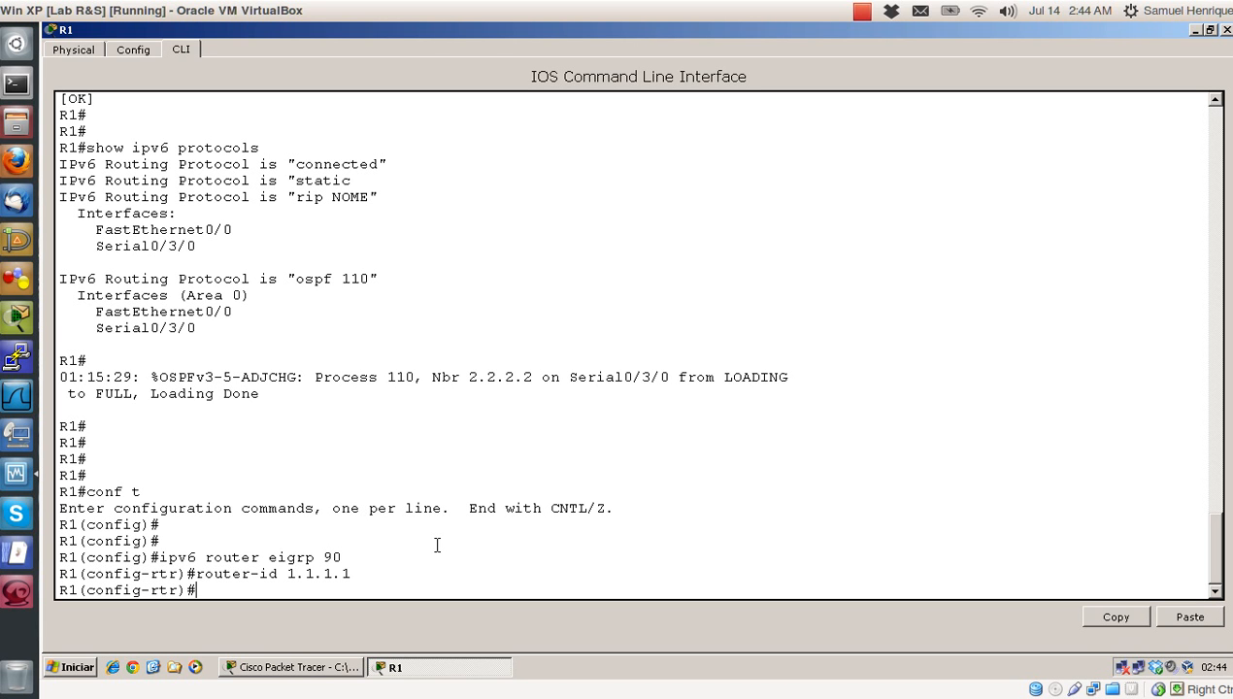
type("no shut")
key("Return")
key("Return")
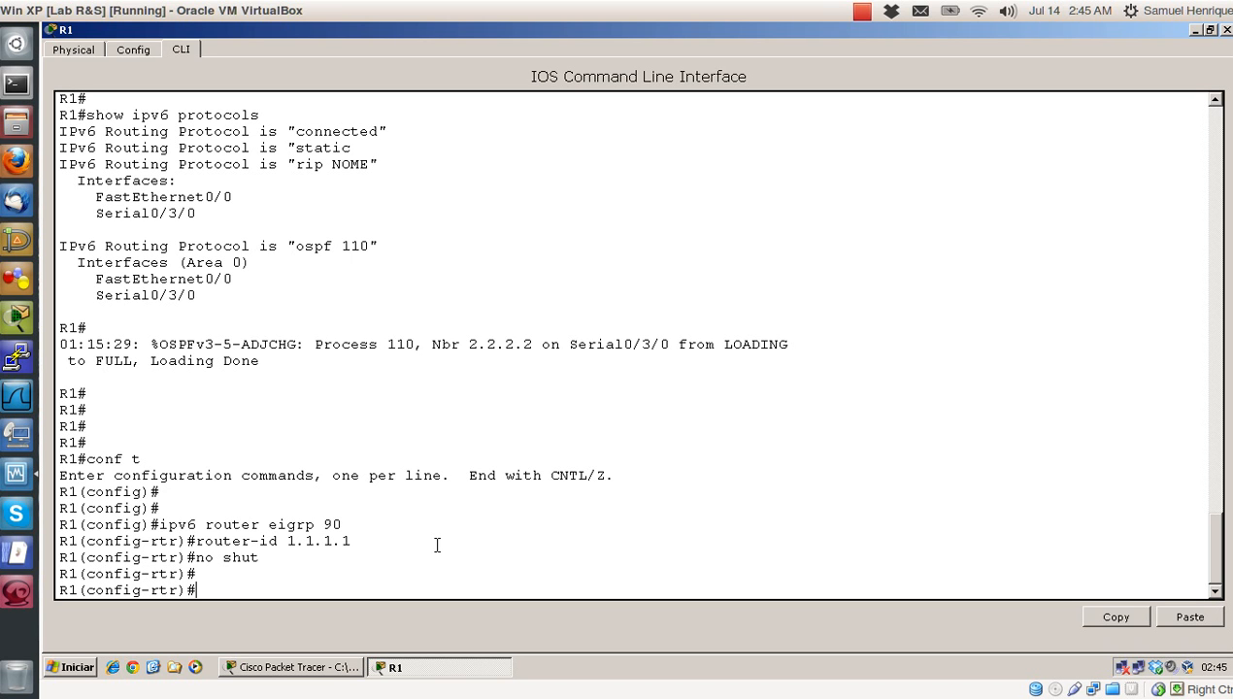
type("exit")
key("Return")
key("Return")
key("Return")
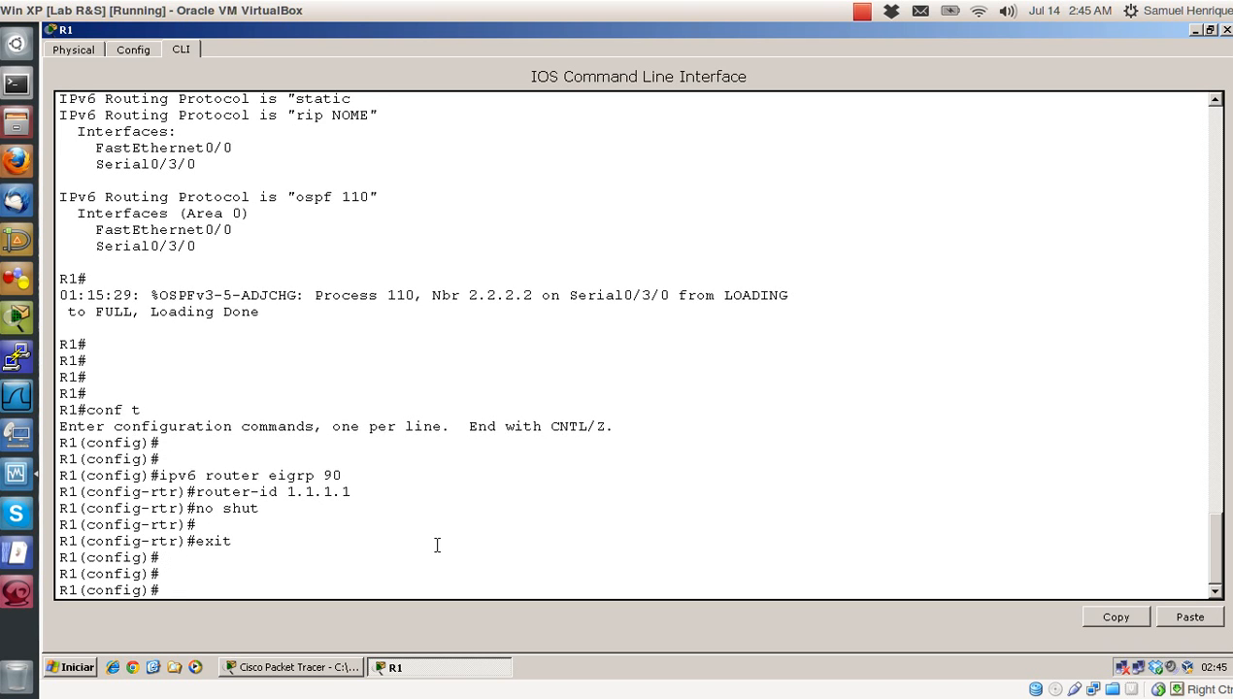
Step: Enable IPv6 EIGRP 90 on R1's FastEthernet0/0 interface
type("int f0/0")
key("Return")
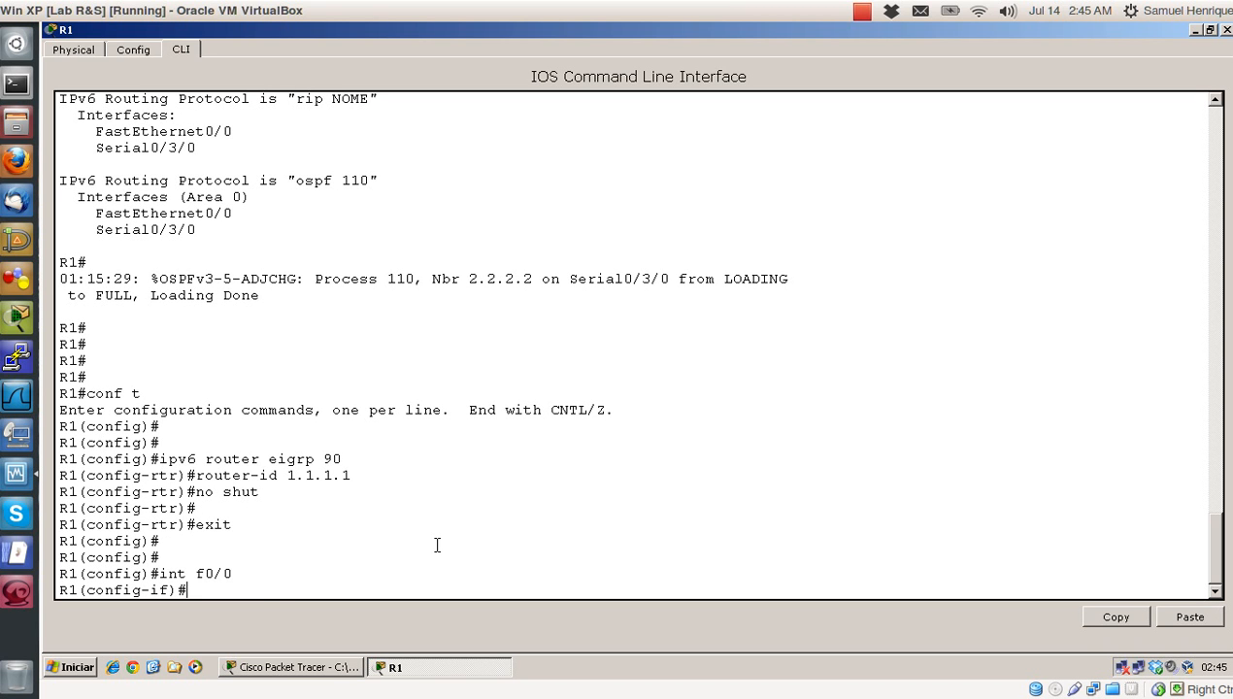
type("ipv6 router")
key("BackSpace")
key("BackSpace")
key("BackSpace")
key("BackSpace")
key("BackSpace")
type("eigrp 90")
key("Return")
Step: Enable IPv6 EIGRP 90 on R1's Serial0/3/0 interface
type("int")
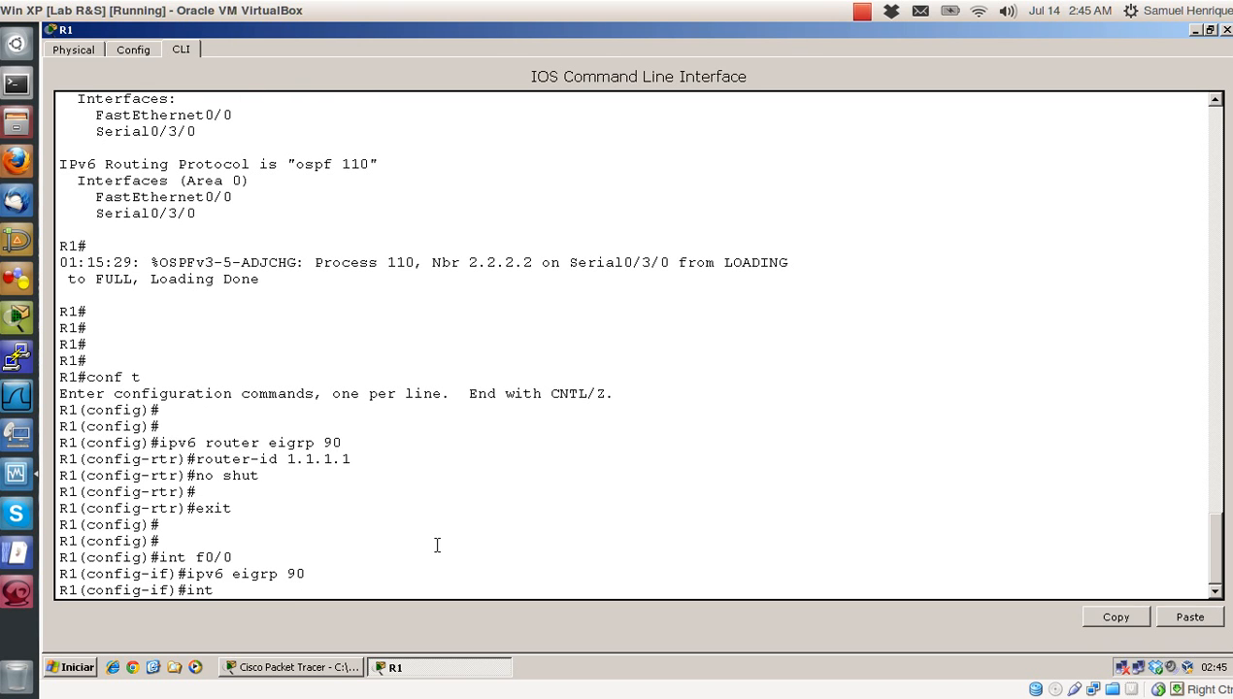
type(" s0/3/0")
key("Return")
type("ipv6 eigrp 90")
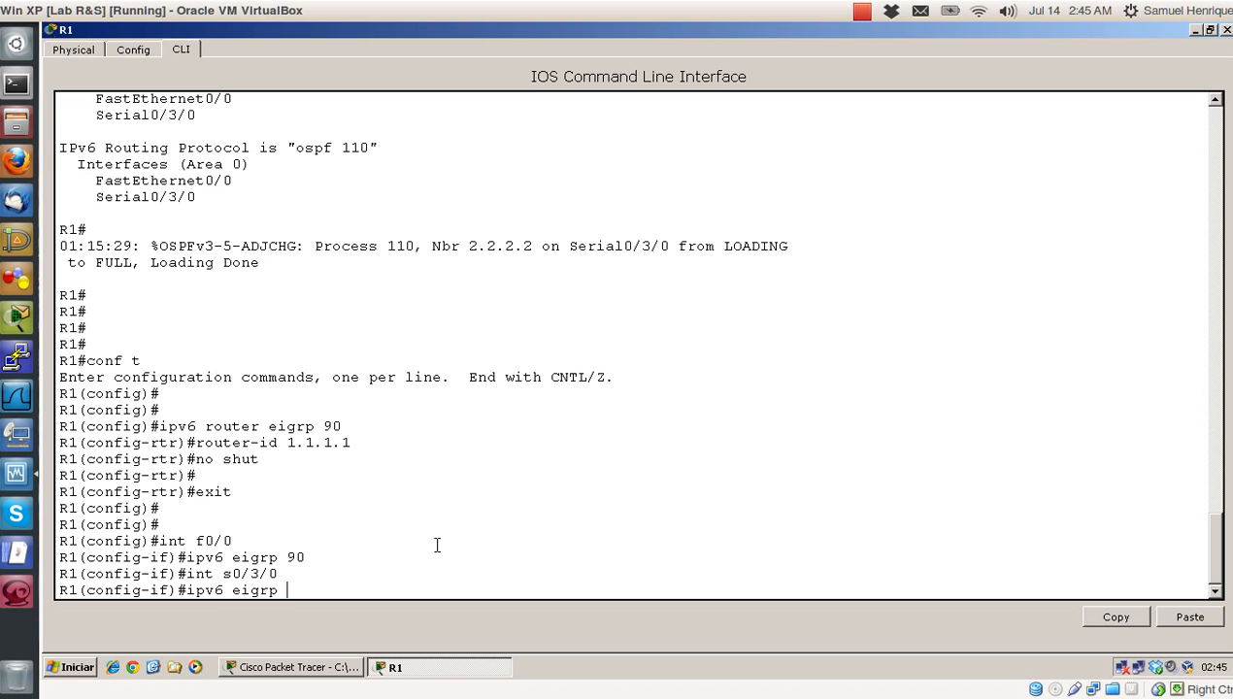
key("Return")
key("Return")
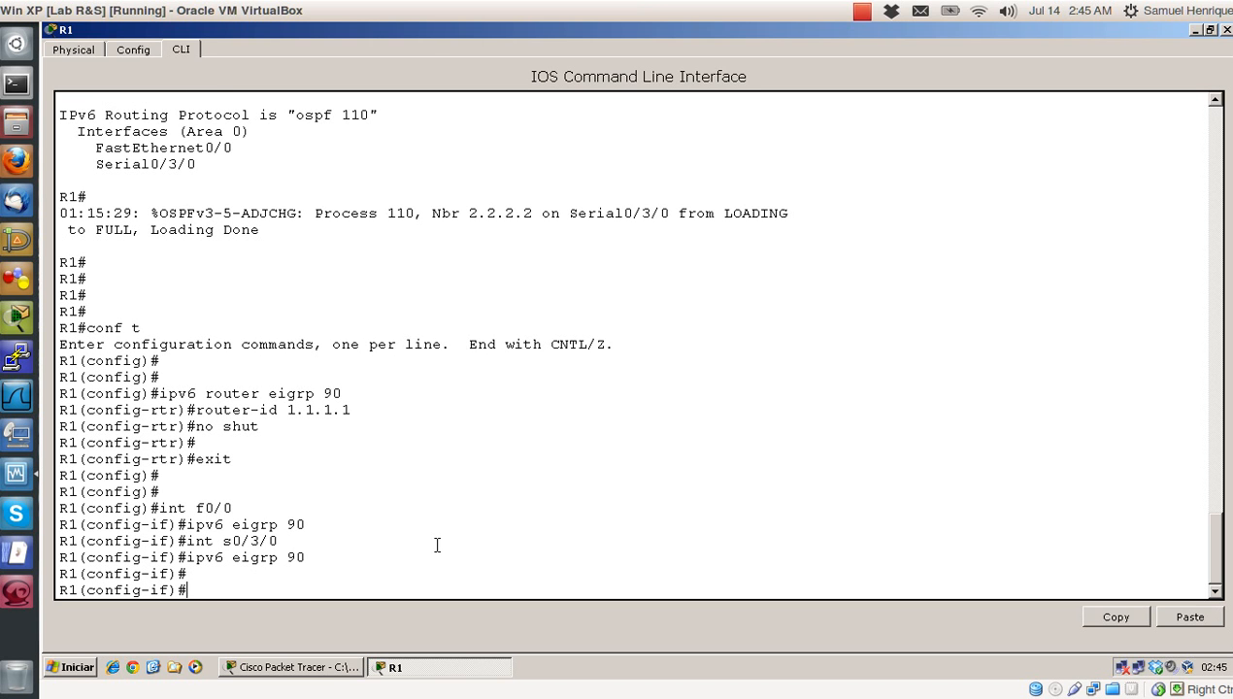
Step: Leave configuration mode on R1 and save its configuration with wr
type("end")
key("Return")
key("Return")
type("wr")
key("Return")
key("Return")
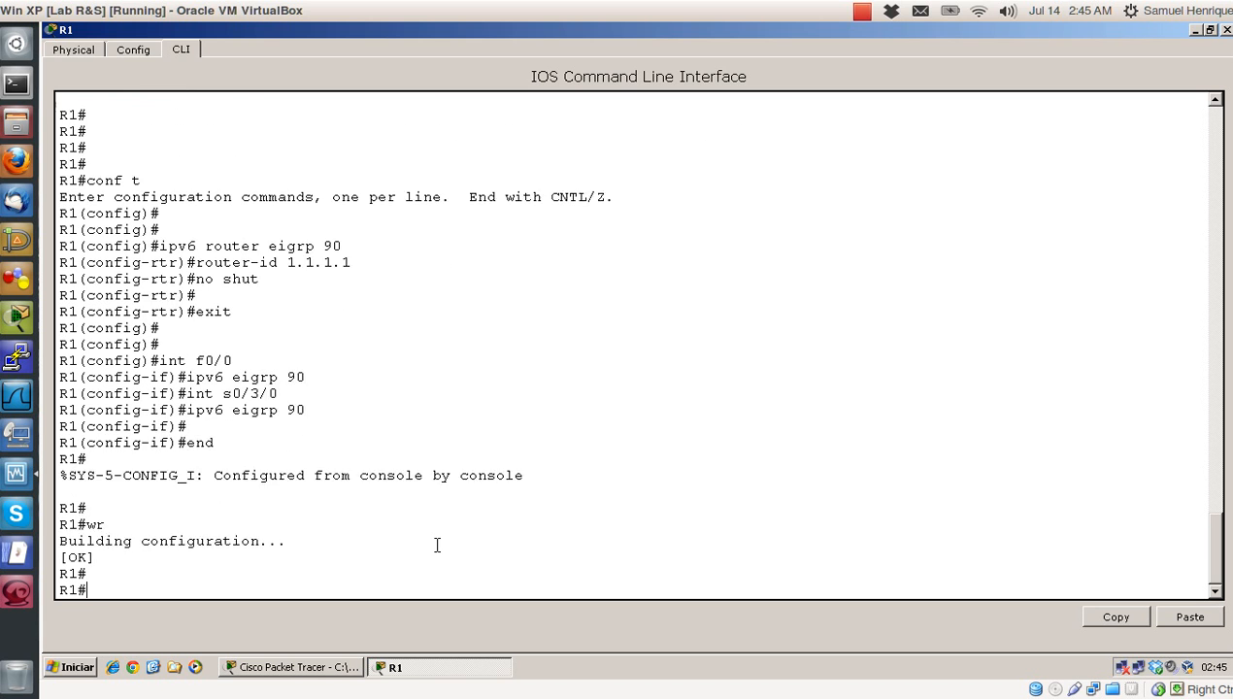
Step: Display R1's IPv6 routing protocols and check which interfaces are listed under EIGRP 90
key("Return")
key("Return")
type("show ipv6 ")
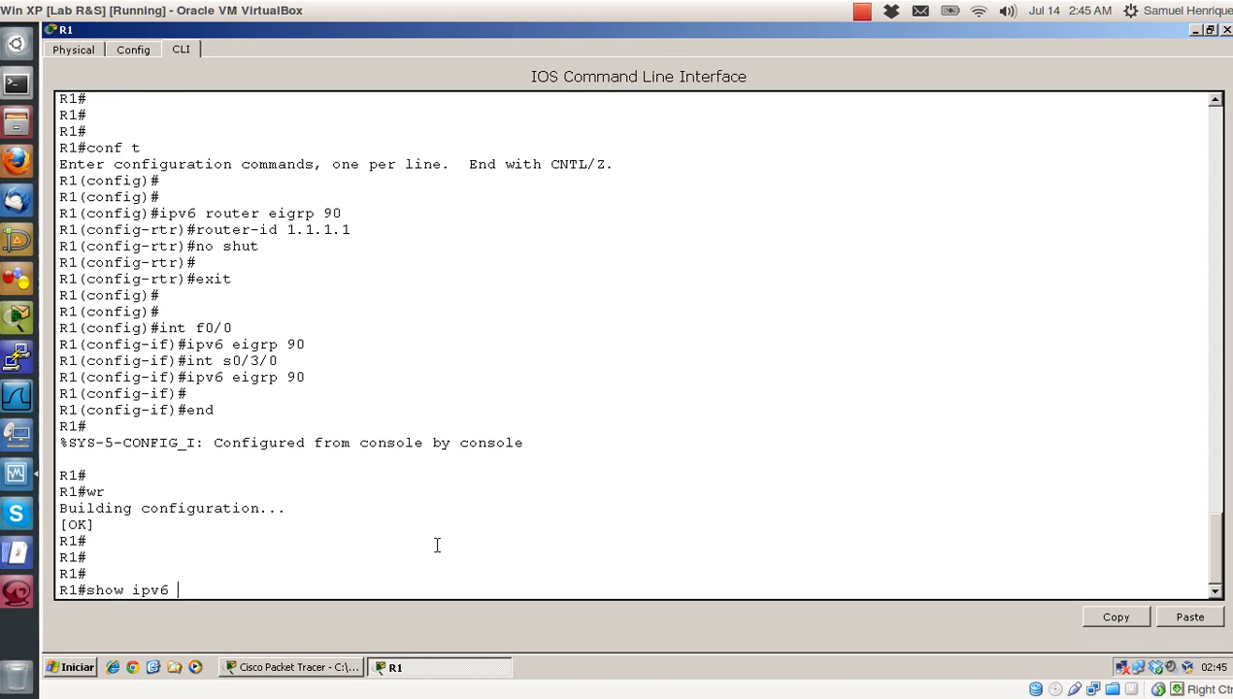
type("protocols")
key("Return")
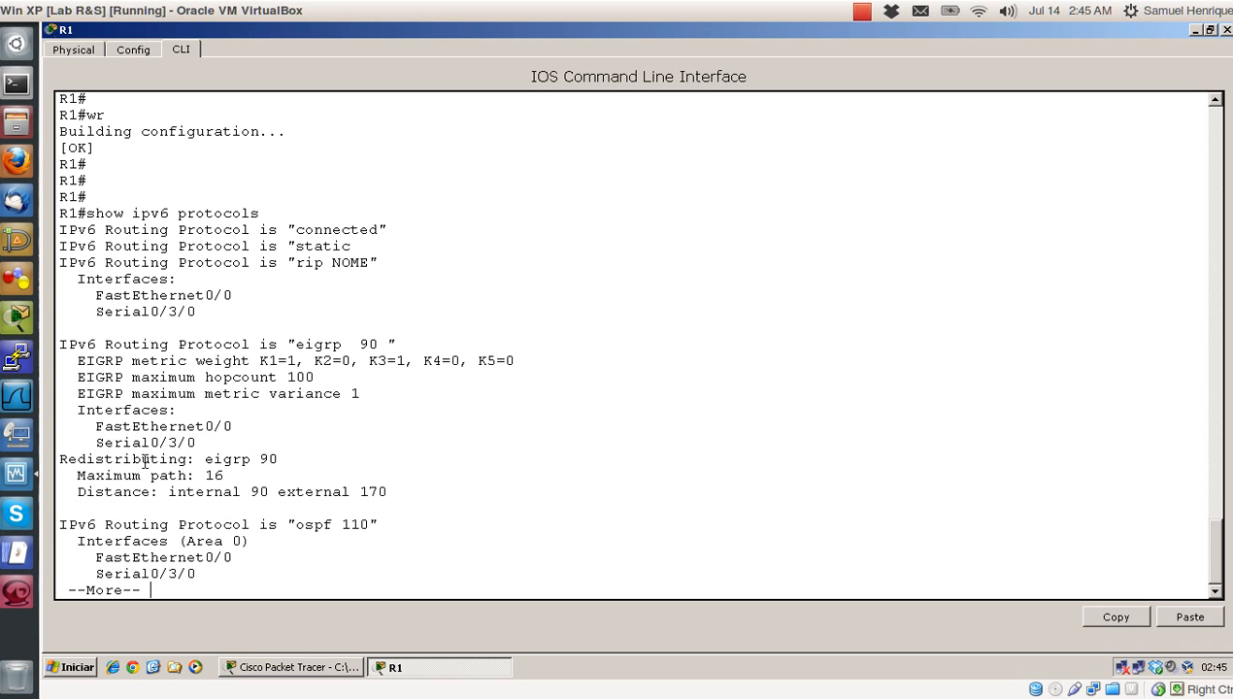
left_click_drag(195, 442, 64, 427)
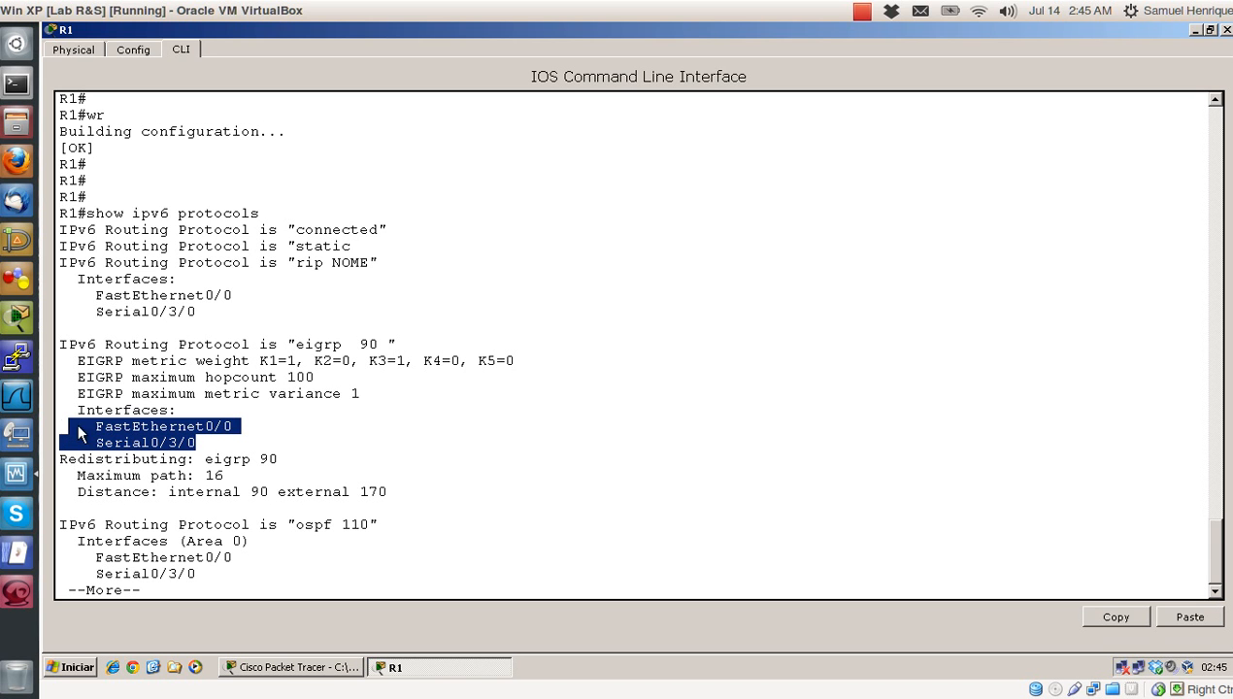
left_click(439, 442)
key("space")
key("Return")
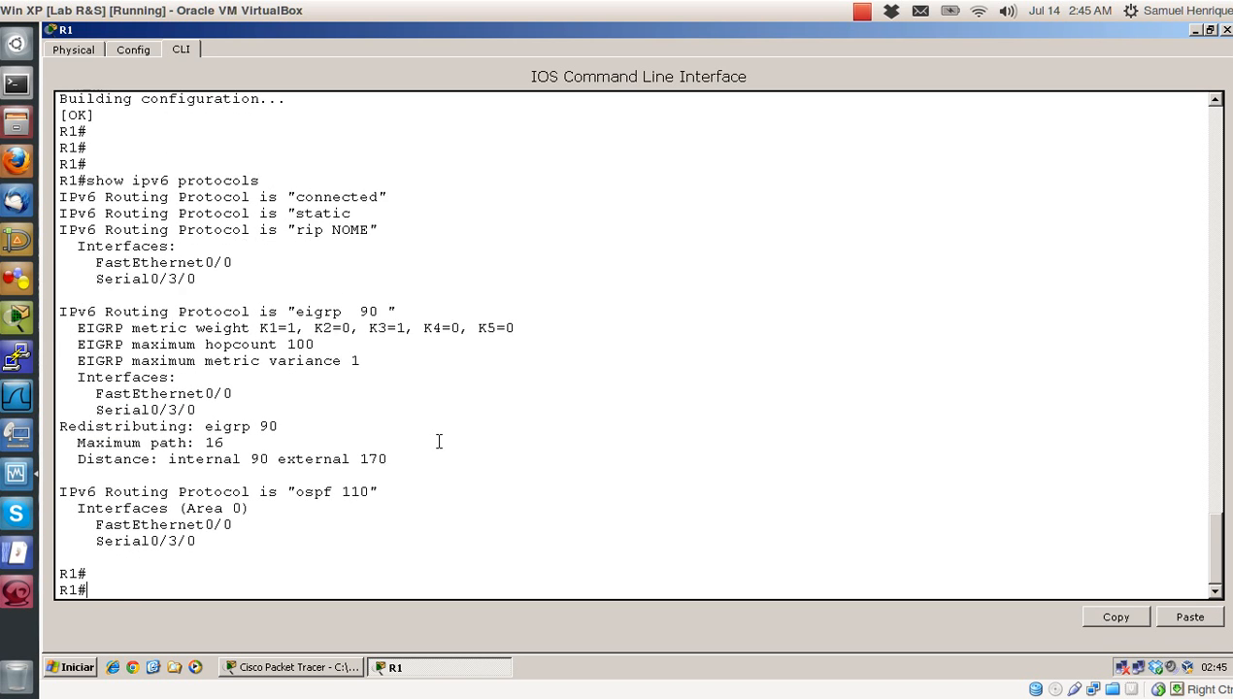
Step: Save R1's configuration again with wr and close the R1 window
key("Return")
type("wr")
key("Return")
key("Return")
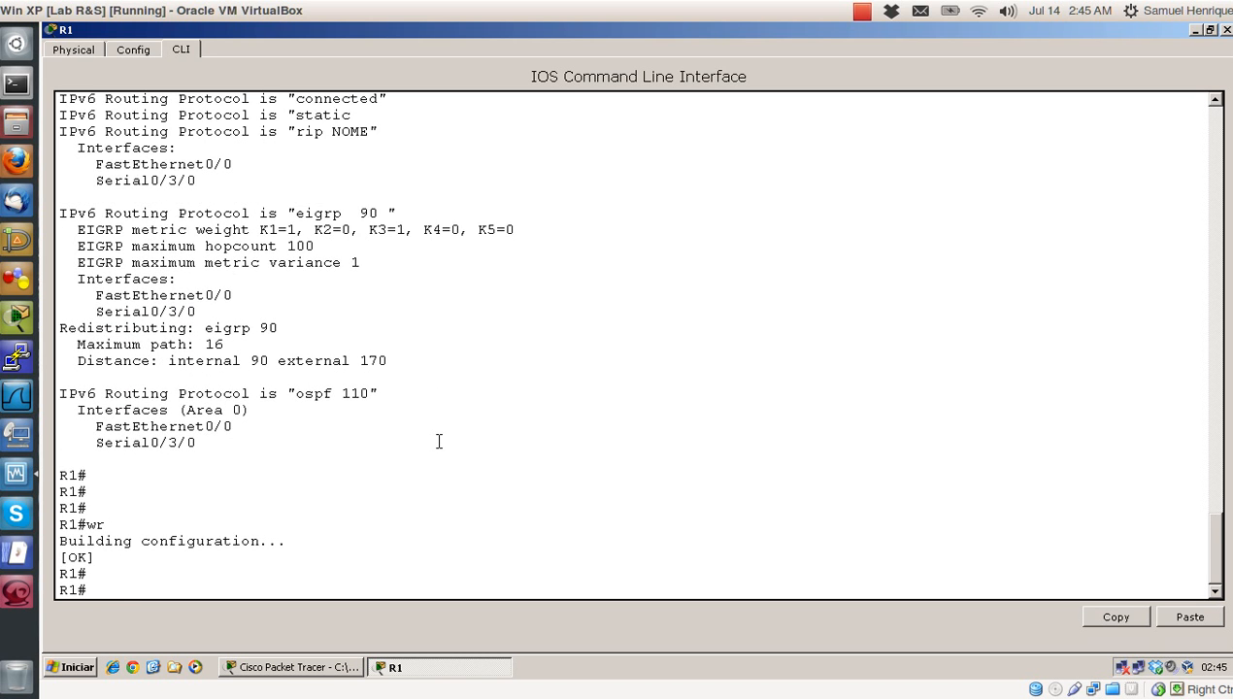
left_click(1225, 31)
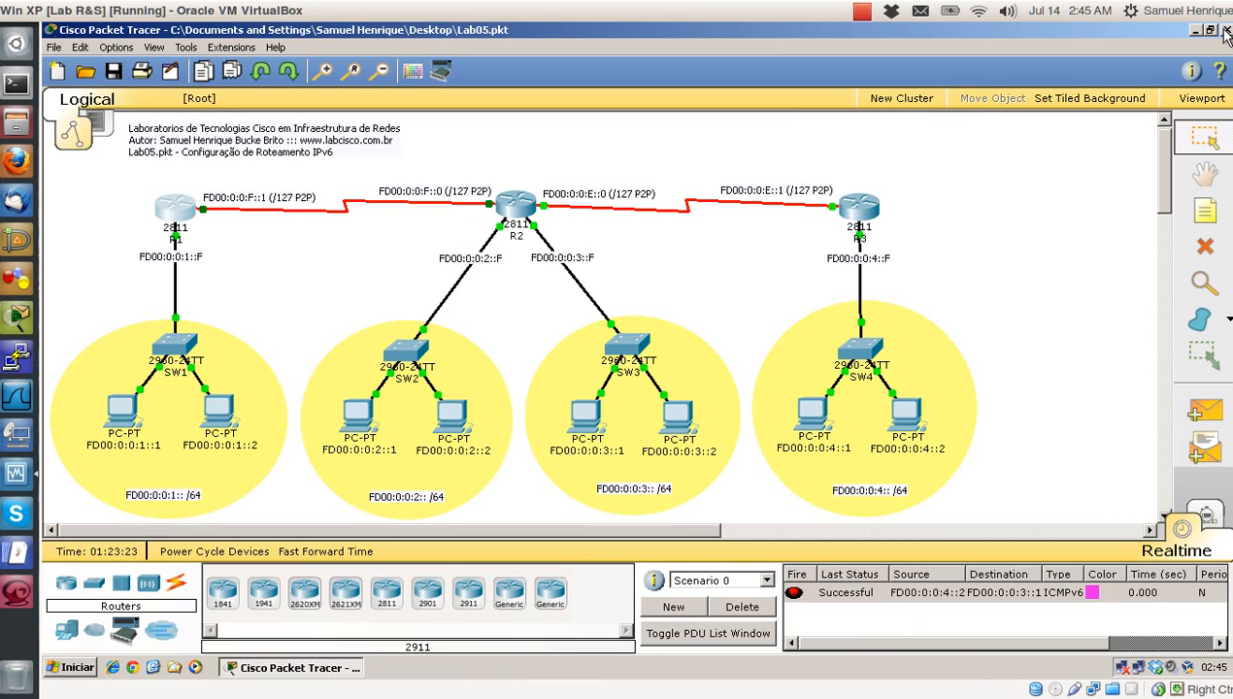
Step: Open router R2's command line and enter global configuration mode
left_click(510, 206)
key("Return")
key("Return")
key("Return")
key("Return")
type("conf t")
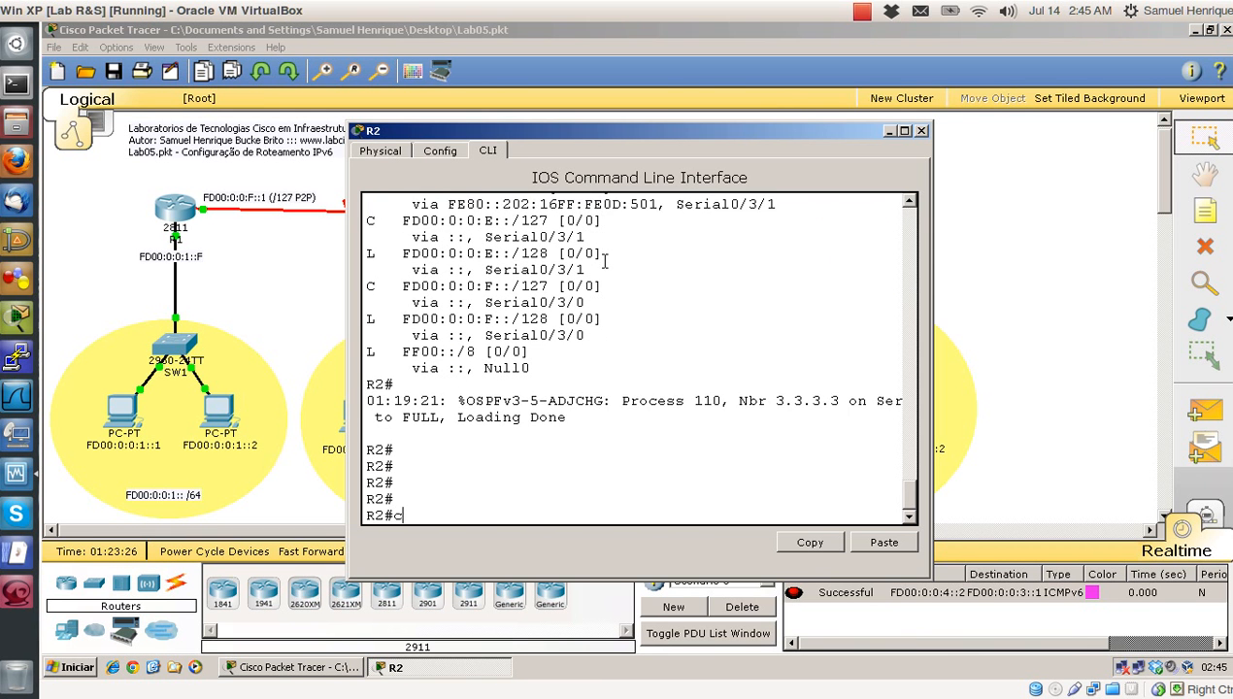
key("Return")
key("Return")
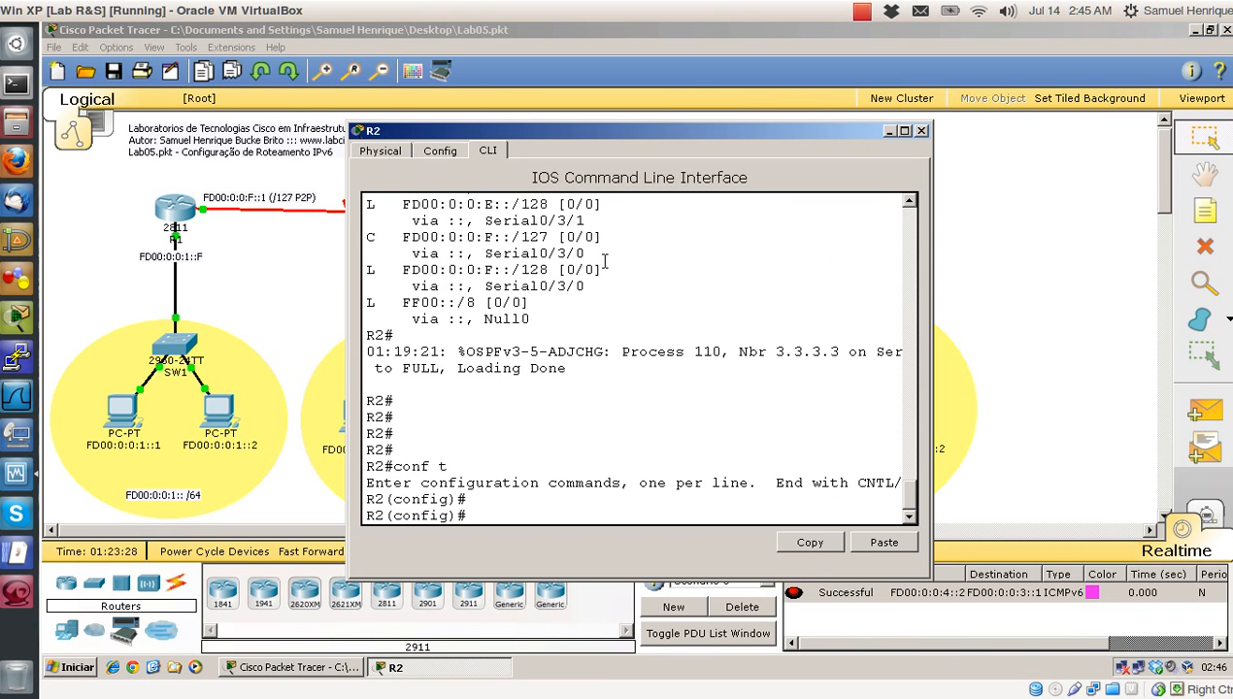
Step: Create IPv6 EIGRP process 90 on R2 with router ID 2.2.2.2 and activate it with no shutdown
type("ipv6 router eigrp ")
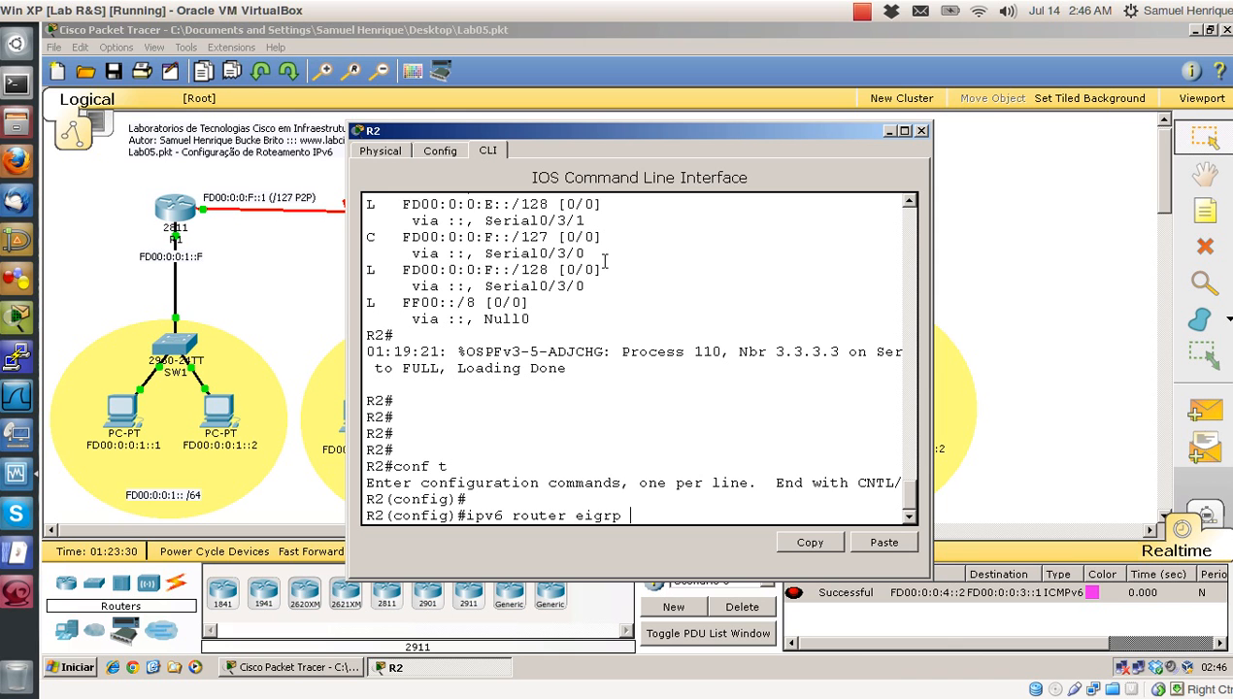
type("90")
key("Return")
type("router-id 2.2.2.2")
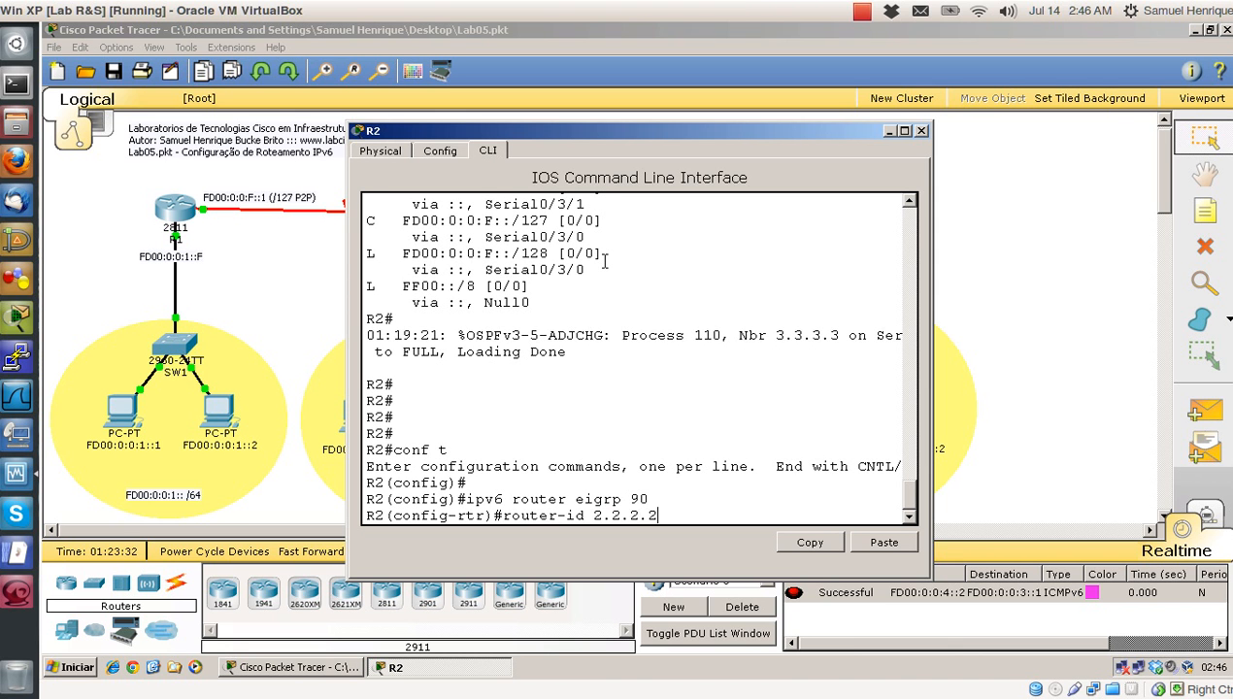
key("Return")
type("no shut")
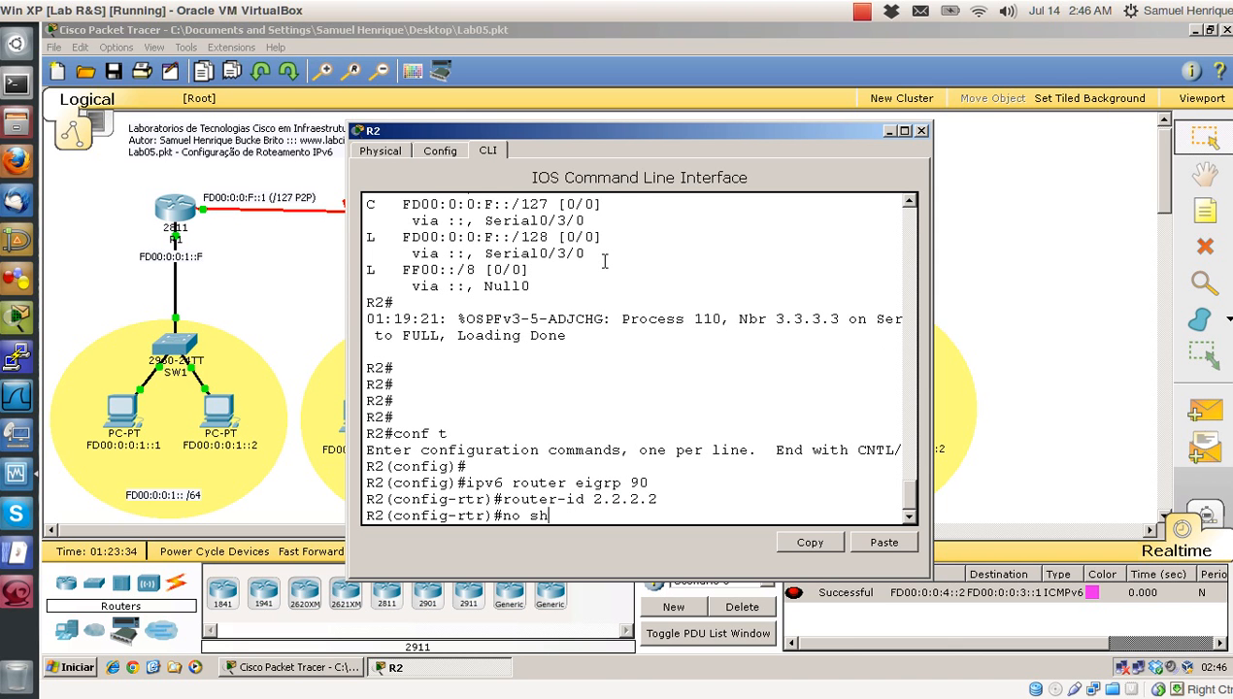
key("Return")
key("Return")
key("Return")
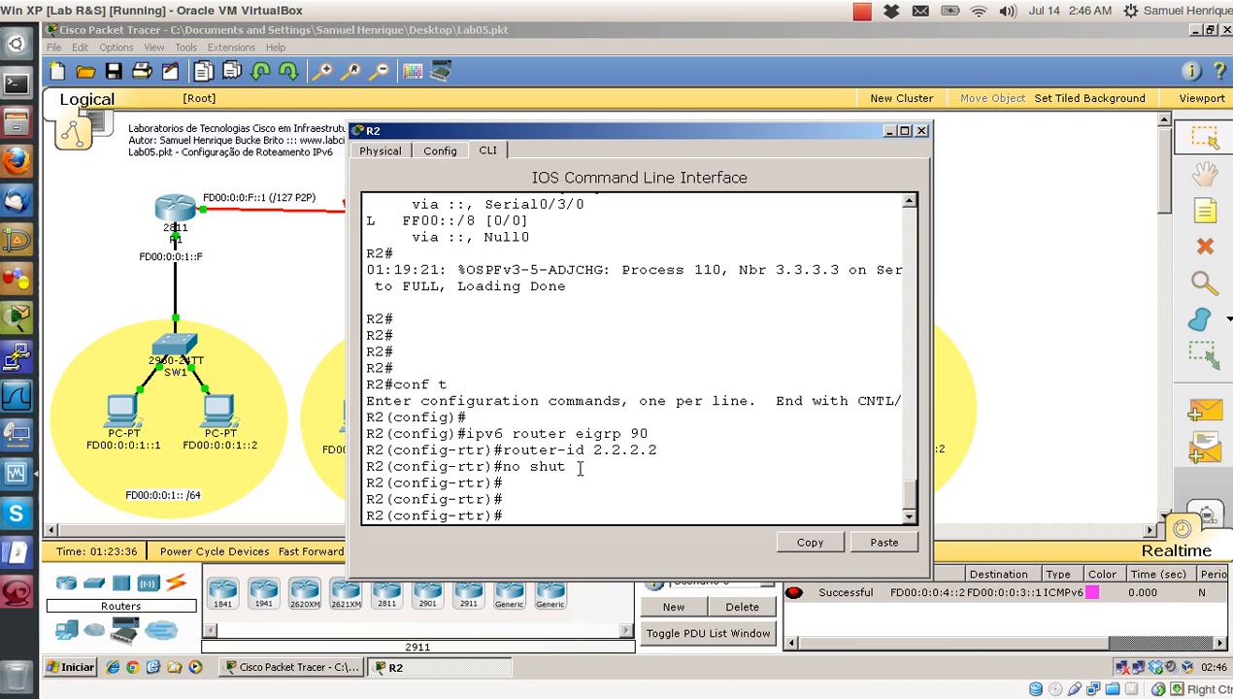
Step: Highlight the EIGRP process commands entered on R2 and exit to global configuration mode
left_click_drag(576, 466, 320, 439)
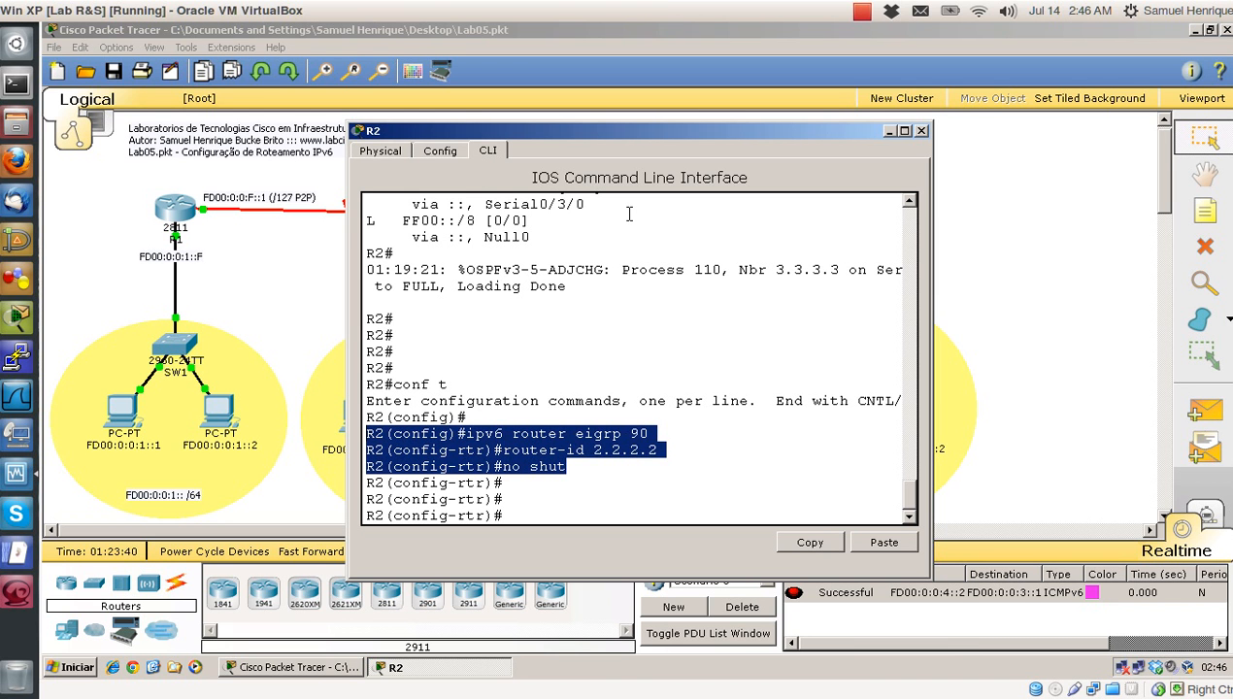
left_click(738, 324)
type("e")
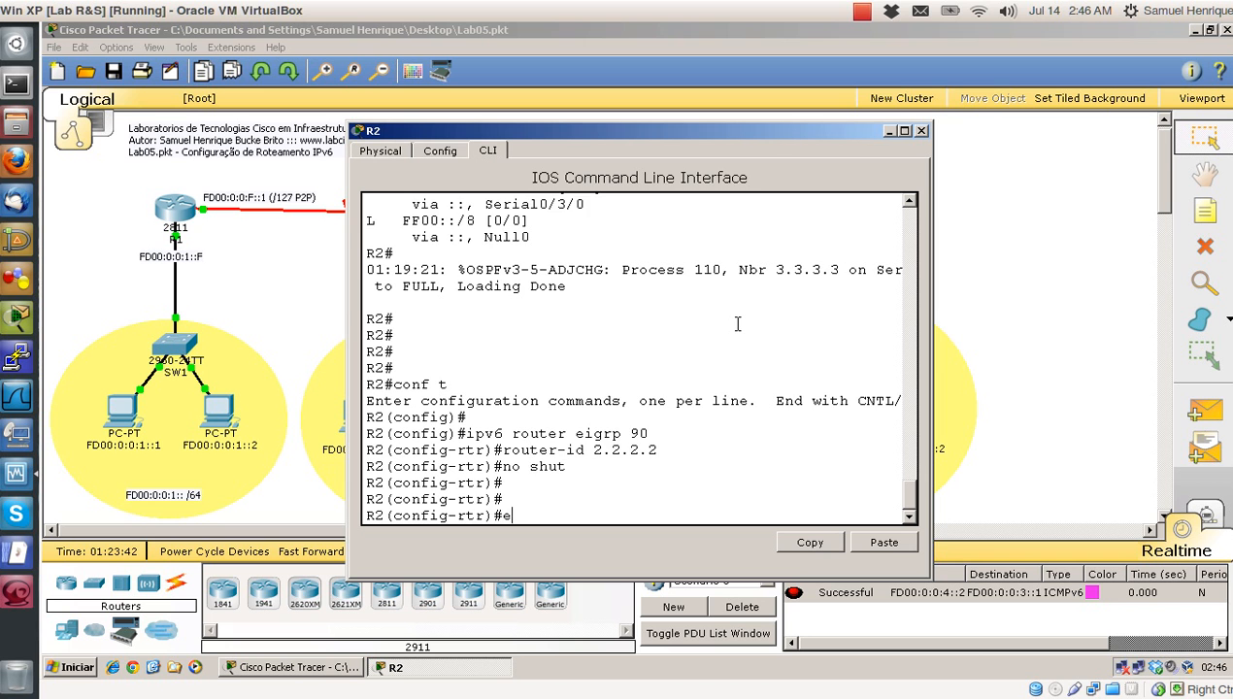
type("xit")
key("Return")
key("Return")
key("Return")
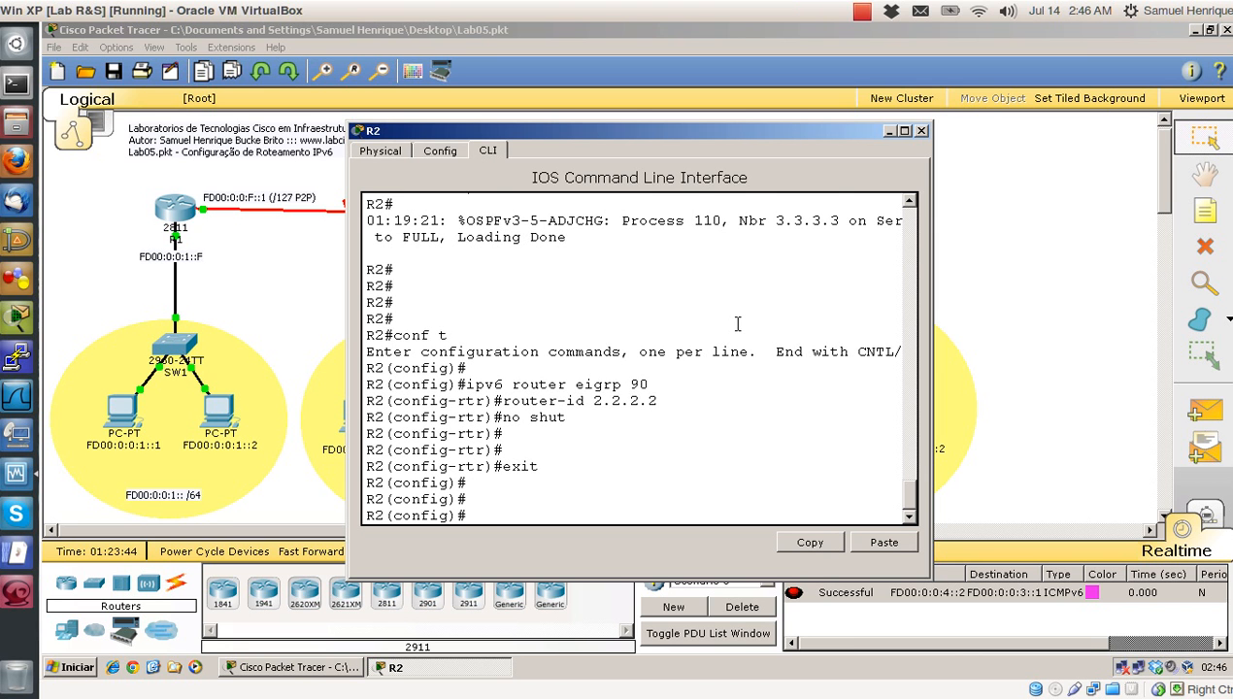
Step: Enable IPv6 EIGRP 90 on R2's FastEthernet0/0 and FastEthernet0/1 interfaces
type("int f0/0")
key("Return")
type("ip")
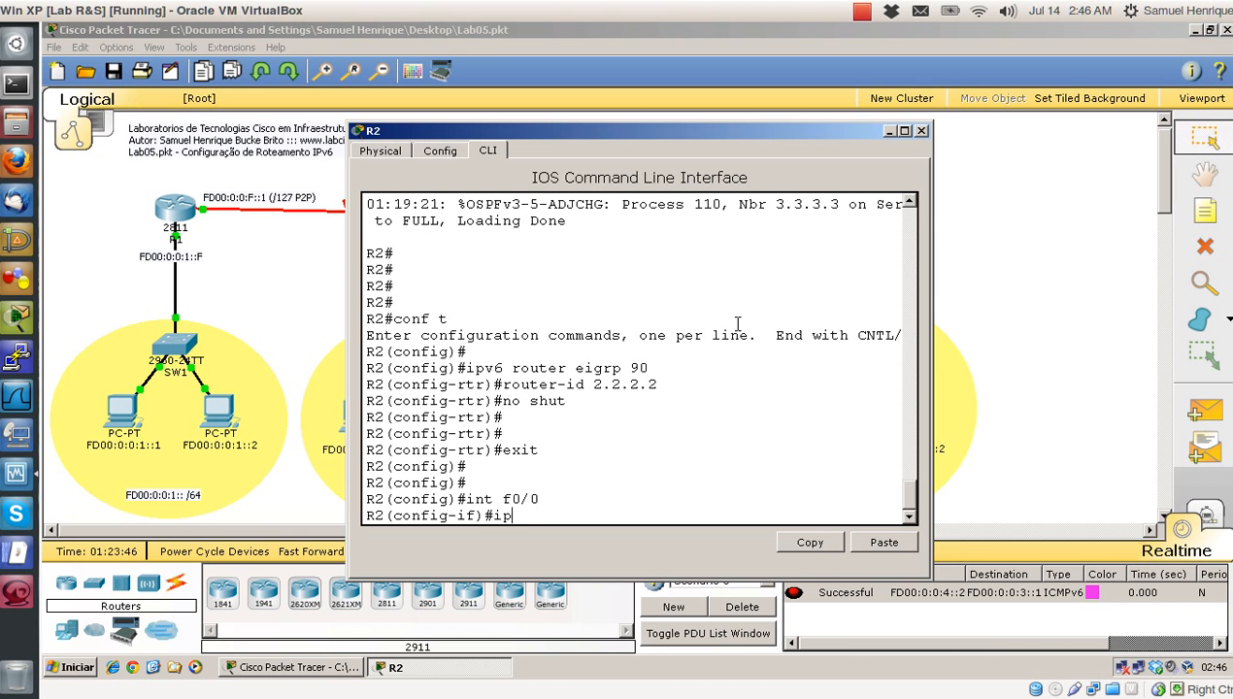
type("v6 eigrp 90")
key("Return")
type("int f0/1")
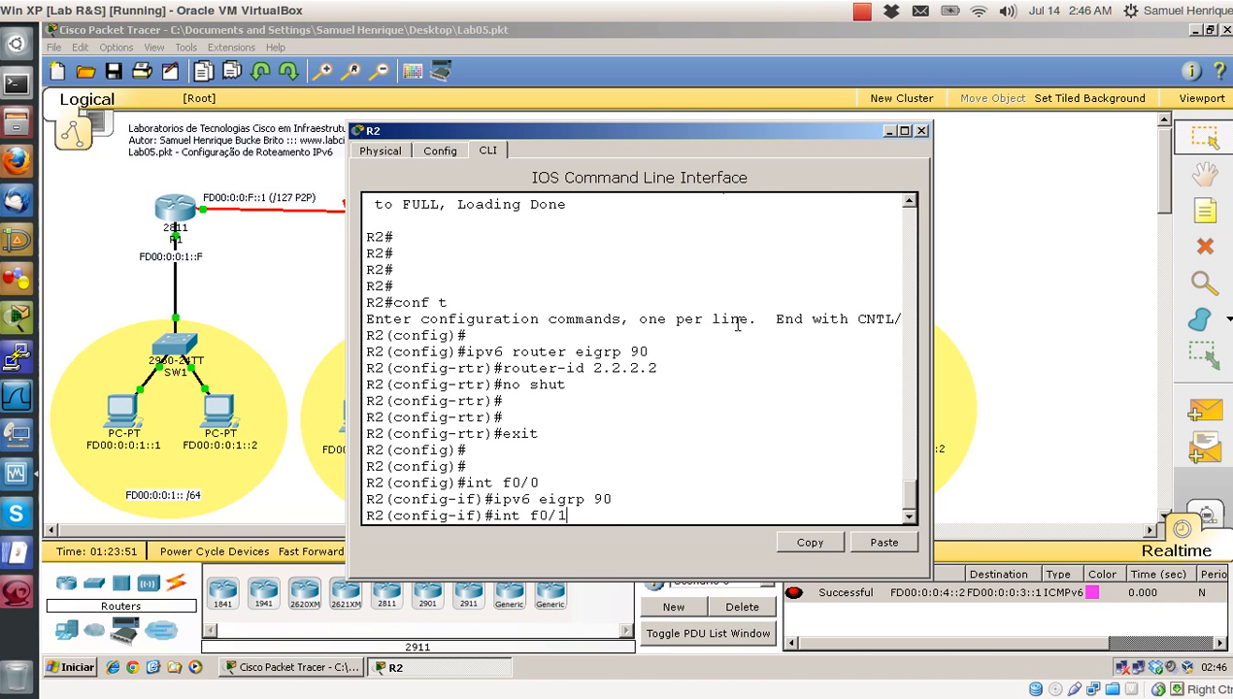
key("Return")
type("ipv6 eigrp 90")
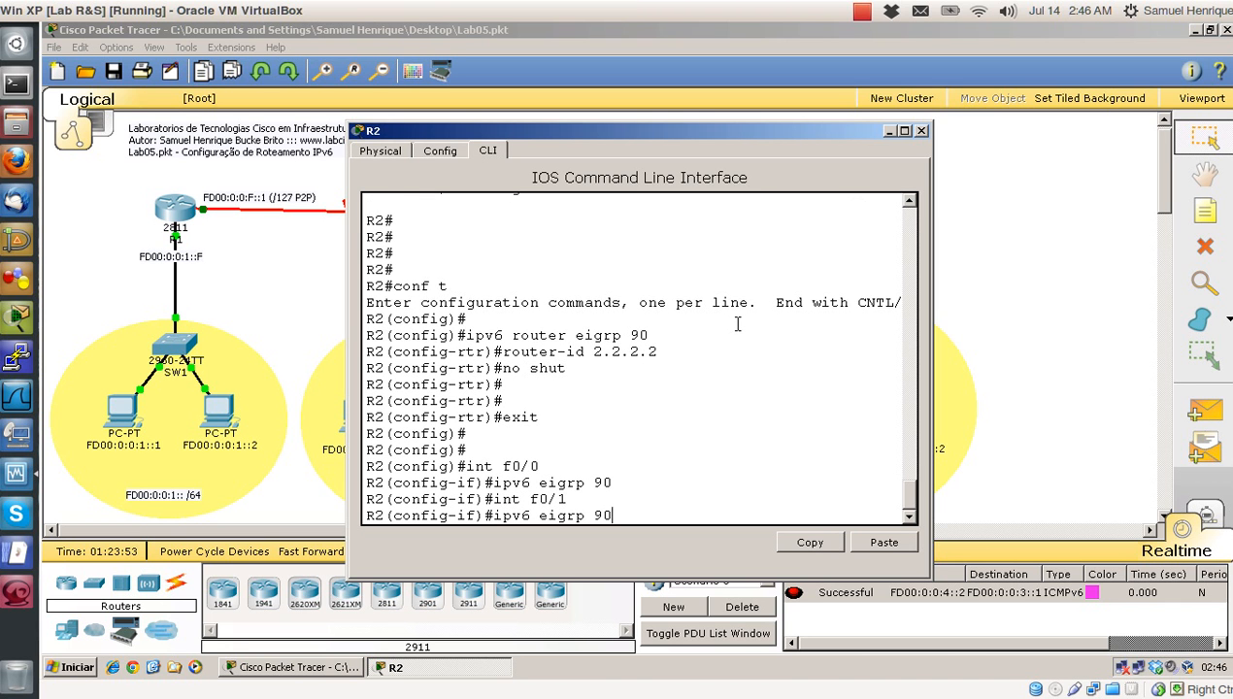
key("Return")
Step: Enable IPv6 EIGRP 90 on R2's Serial0/3/0 interface
type("in")
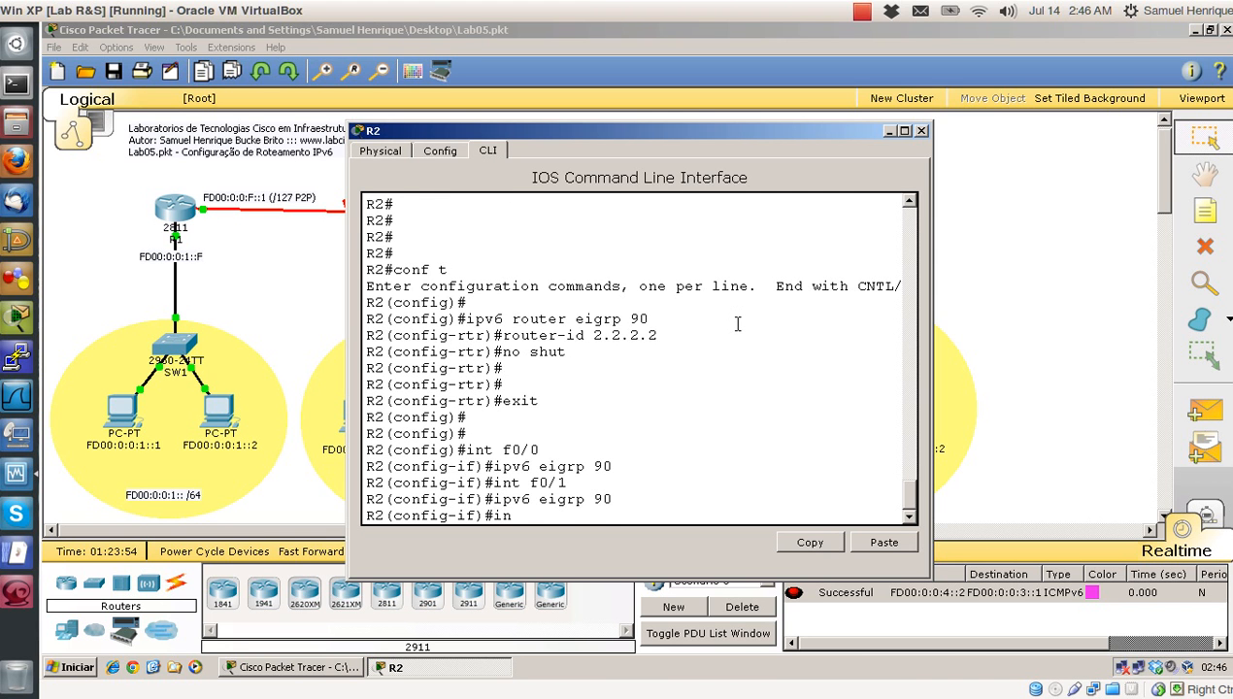
type("t s0/3/0")
key("Return")
type("ipv6 eigrp 90")
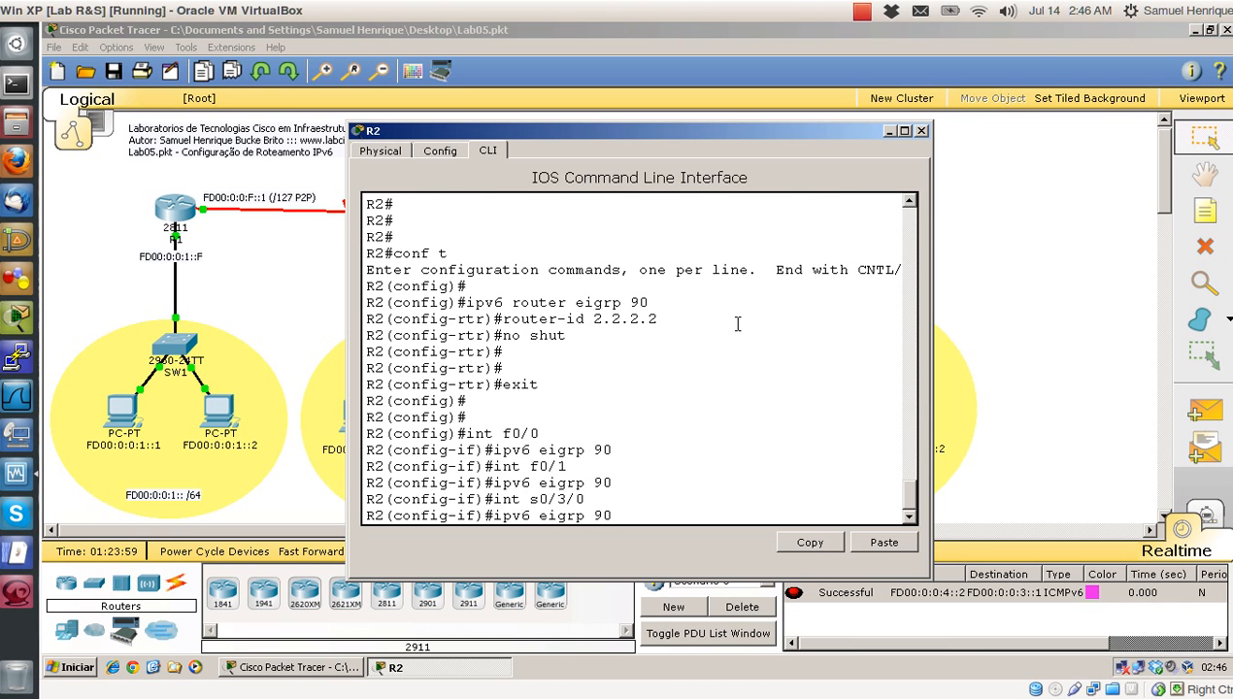
key("Return")
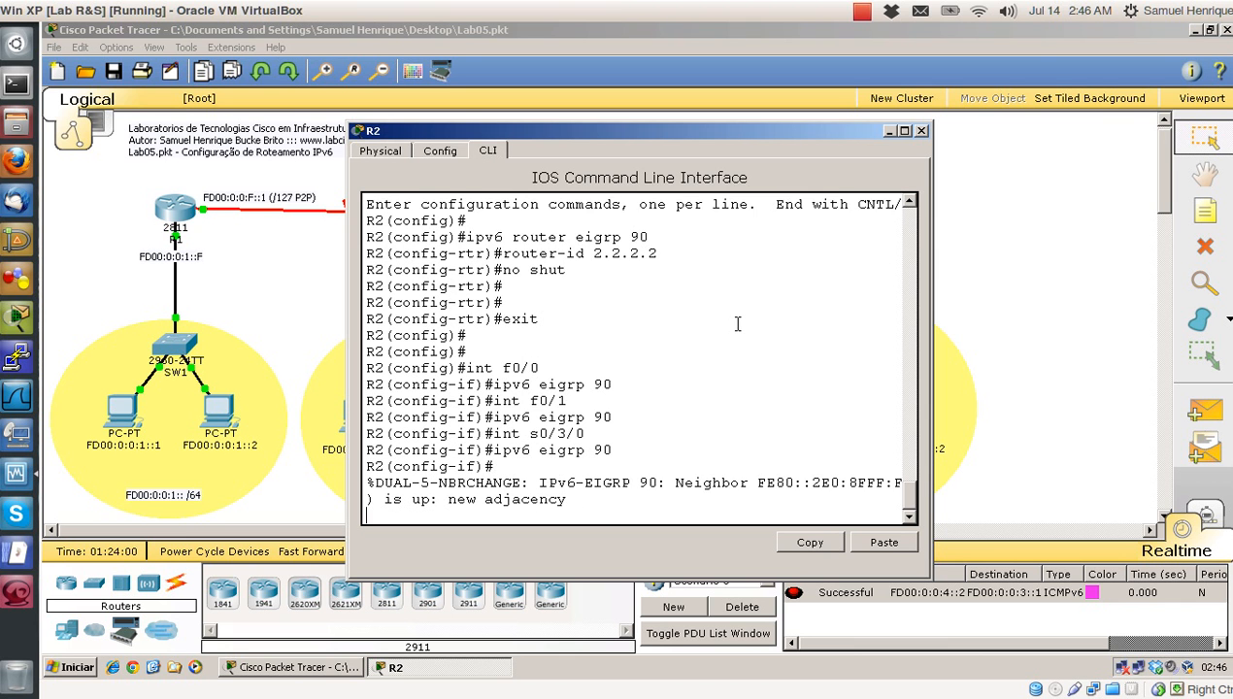
key("Return")
key("Return")
key("Return")
Step: Enable IPv6 EIGRP 90 on R2's Serial0/3/1 interface
type("int 0")
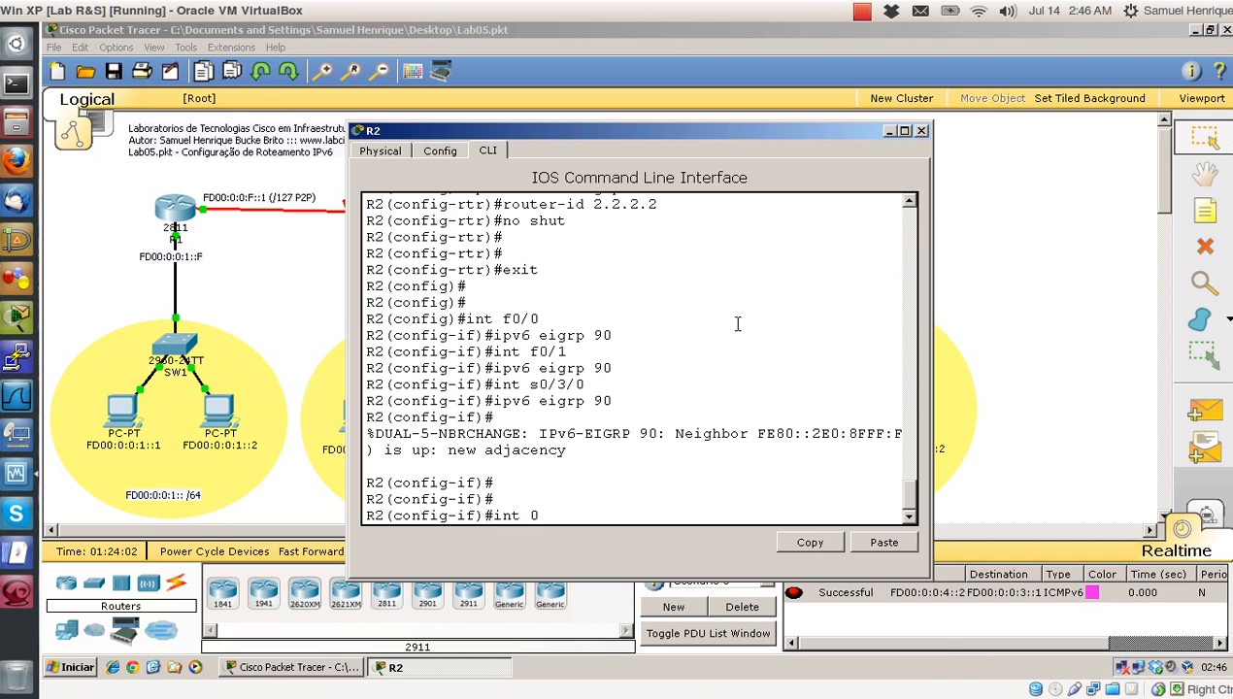
key("BackSpace")
type("s0/3/1")
key("Return")
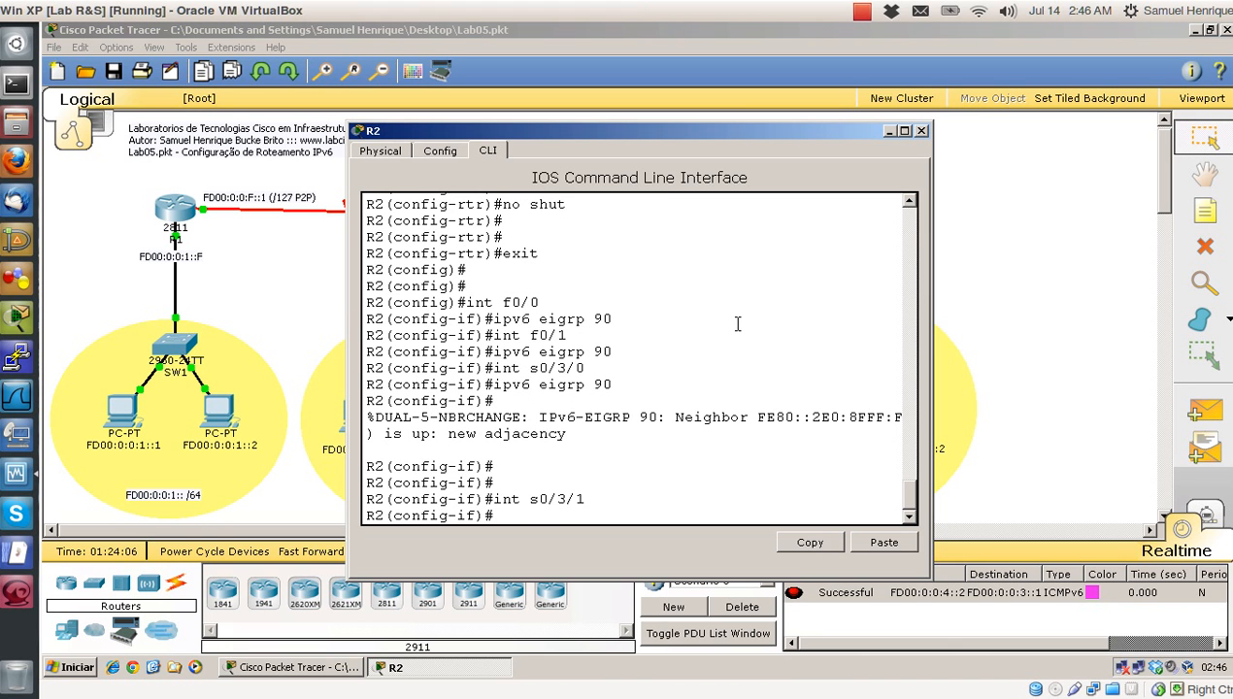
type("ipv6 eigrp 90")
key("Return")
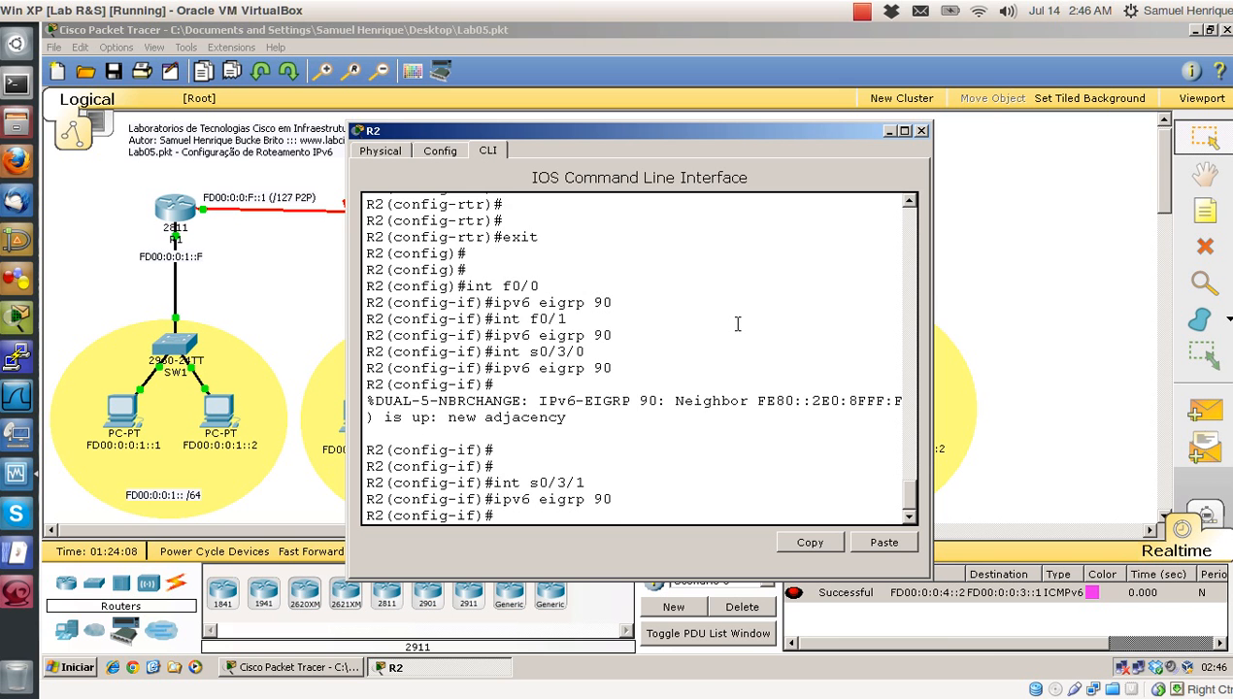
Step: Leave configuration mode on R2 and save its configuration with wr
type("end")
key("Return")
key("Return")
type("wr")
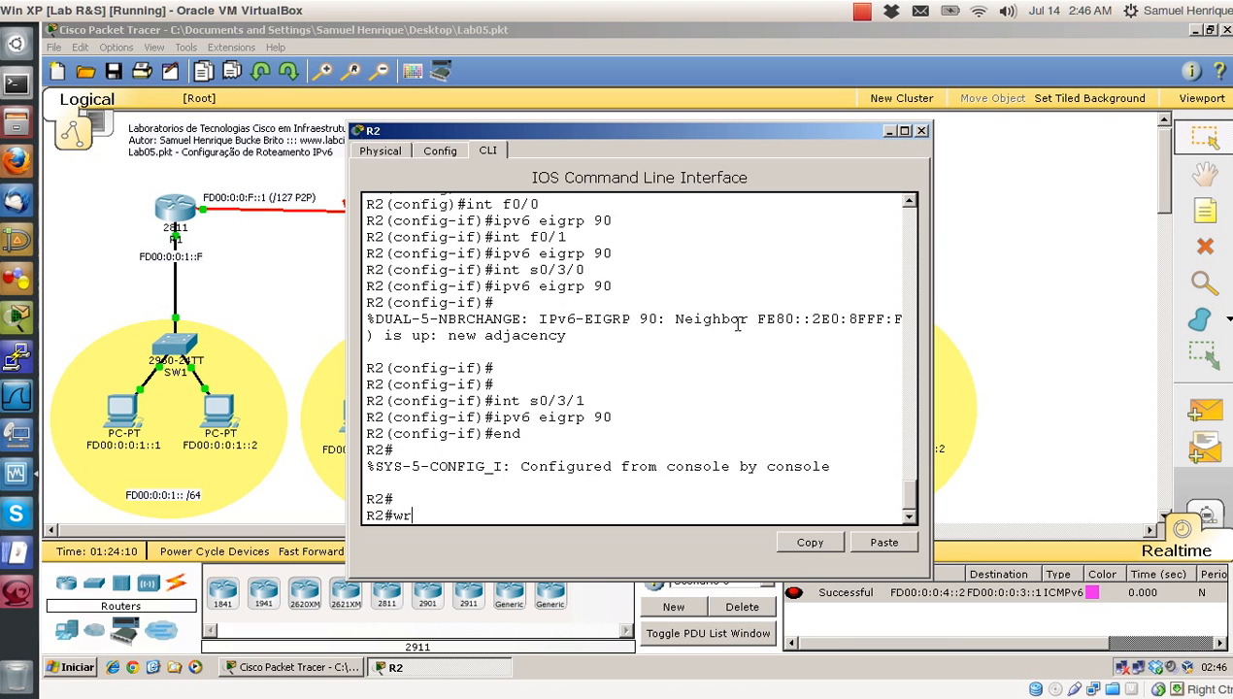
key("Return")
key("Return")
key("Return")
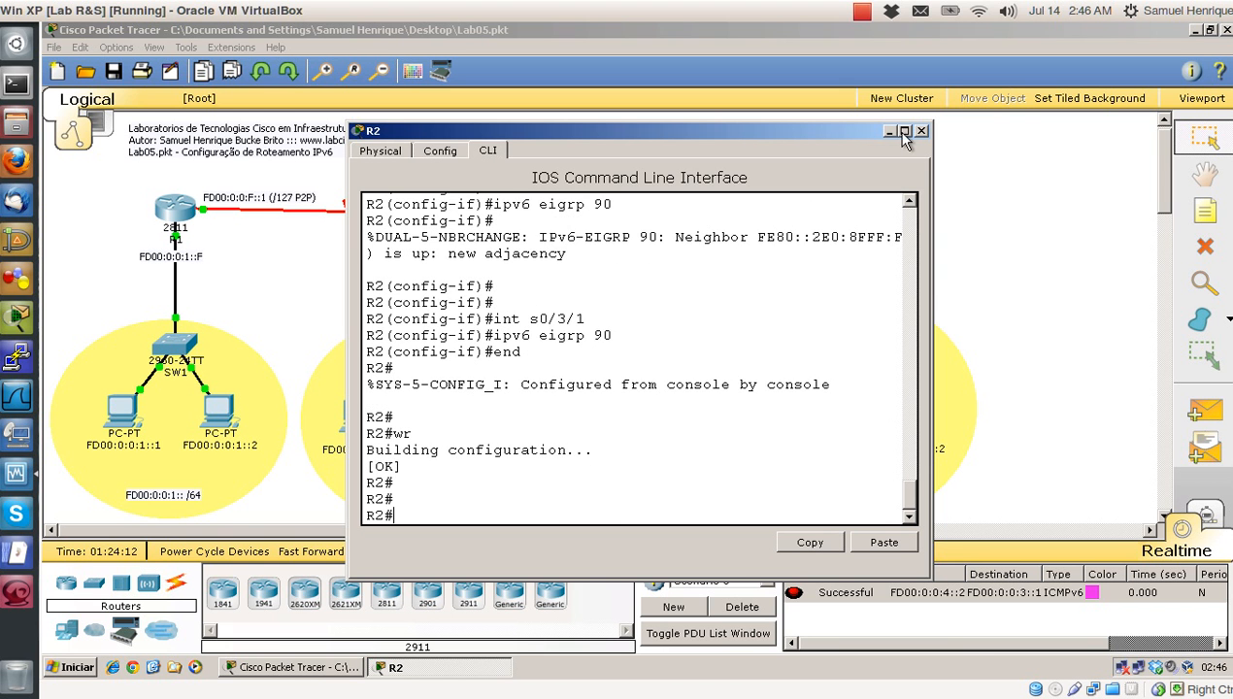
Step: Enlarge R2's console, run show run and review the IPv6 routing settings on the FastEthernet and serial interfaces
left_click(904, 131)
type("show run")
key("Return")
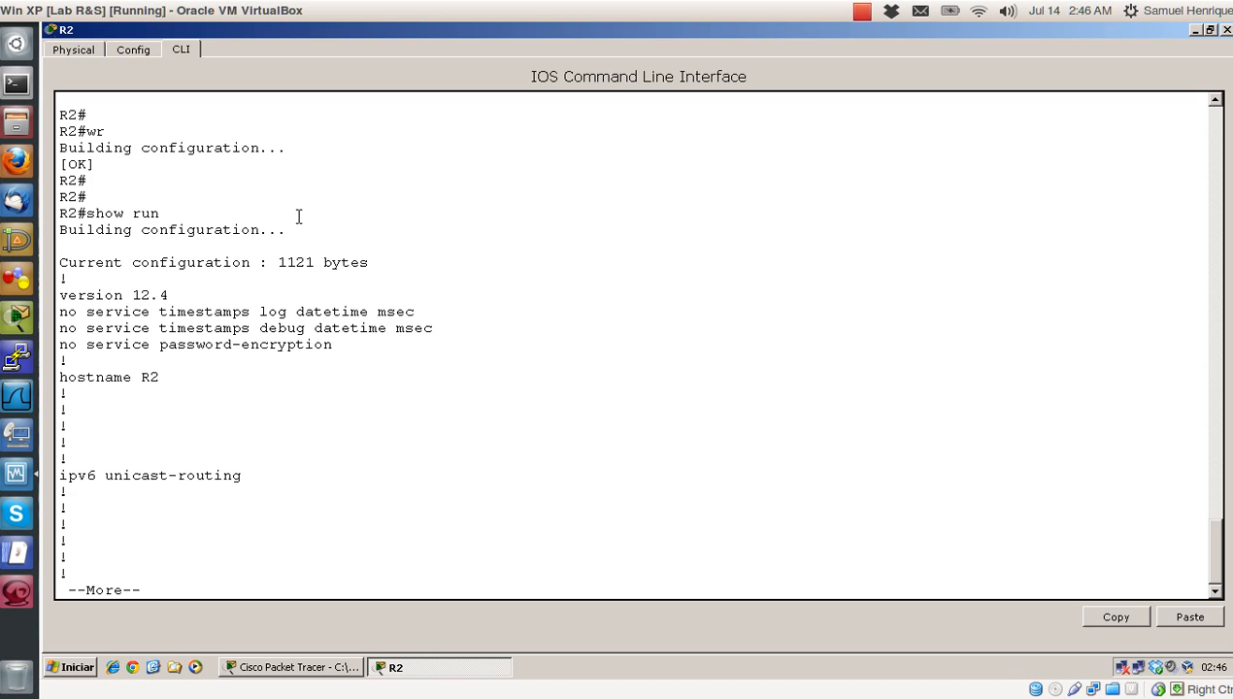
key("space")
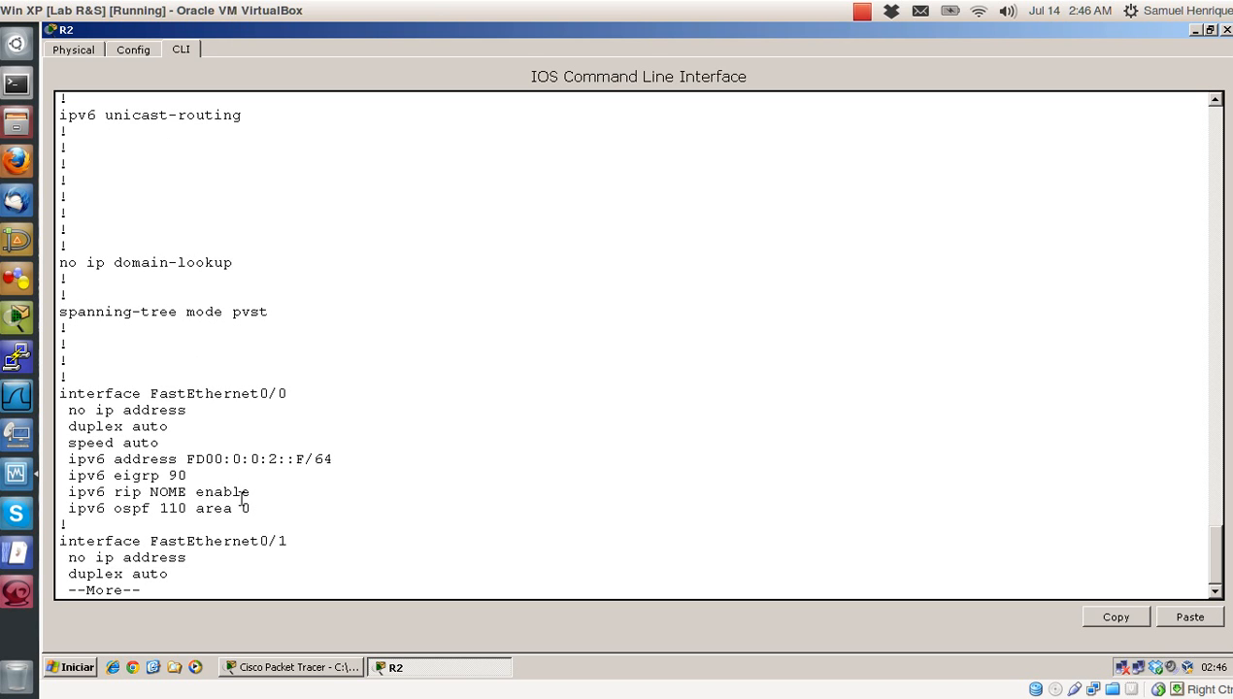
left_click_drag(258, 508, 37, 473)
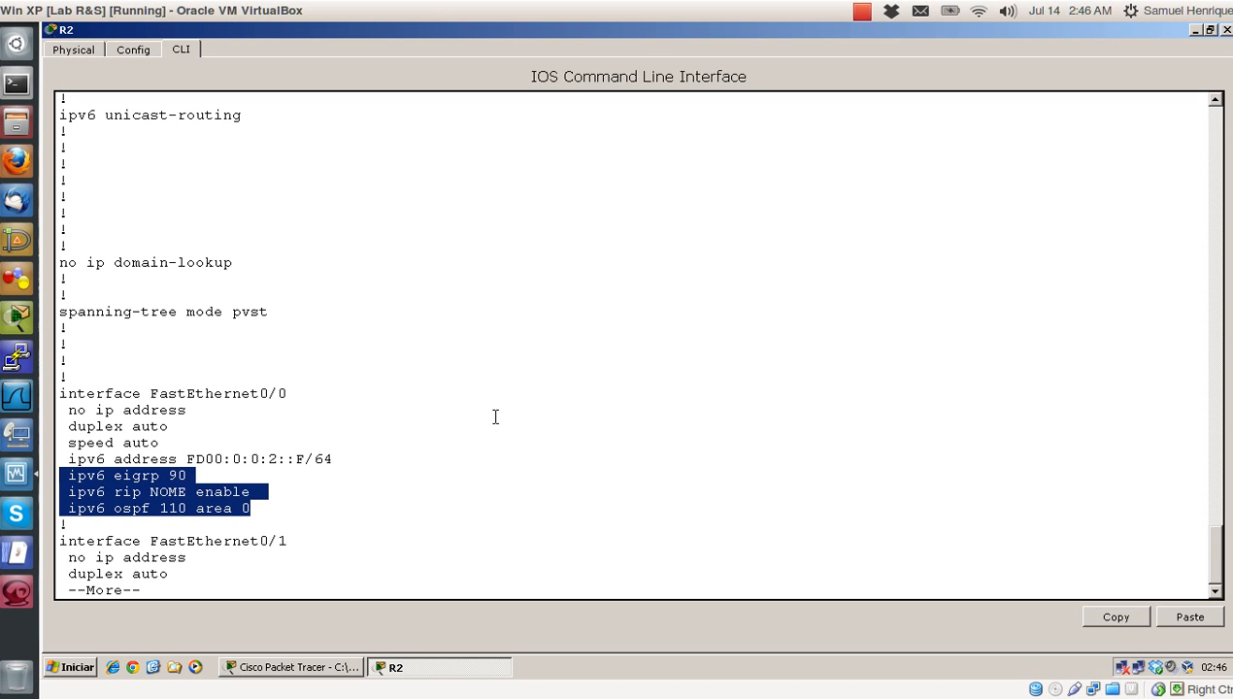
key("space")
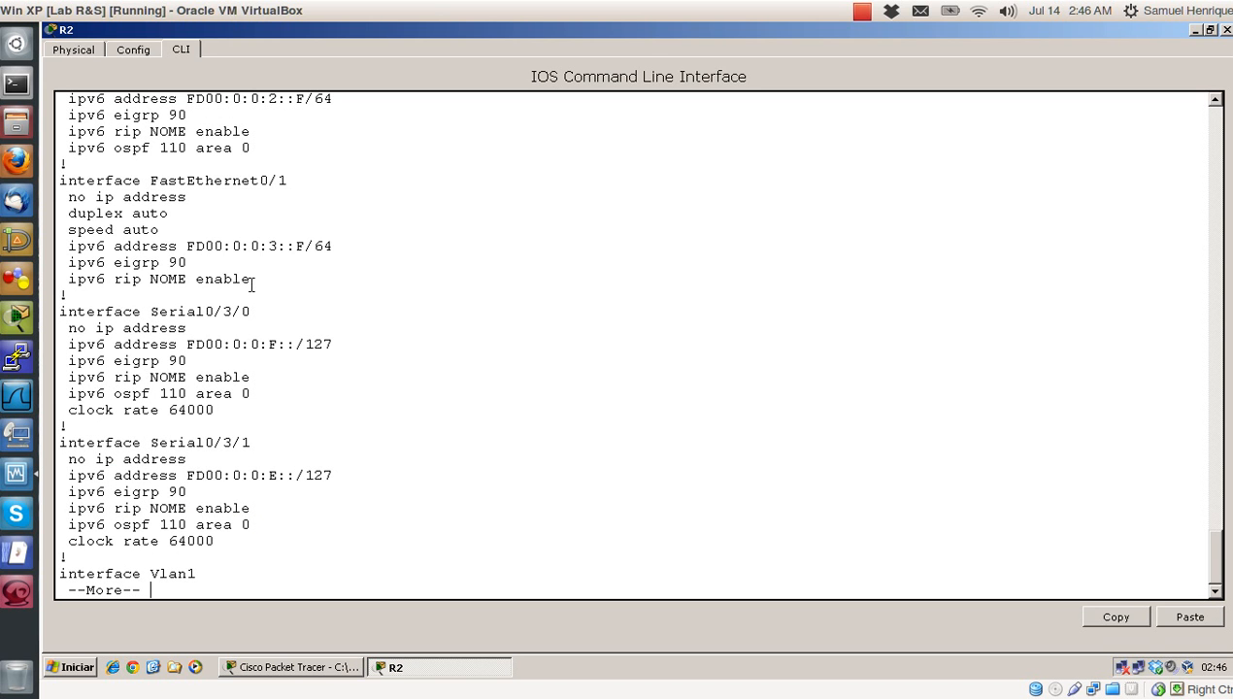
left_click_drag(250, 280, 60, 245)
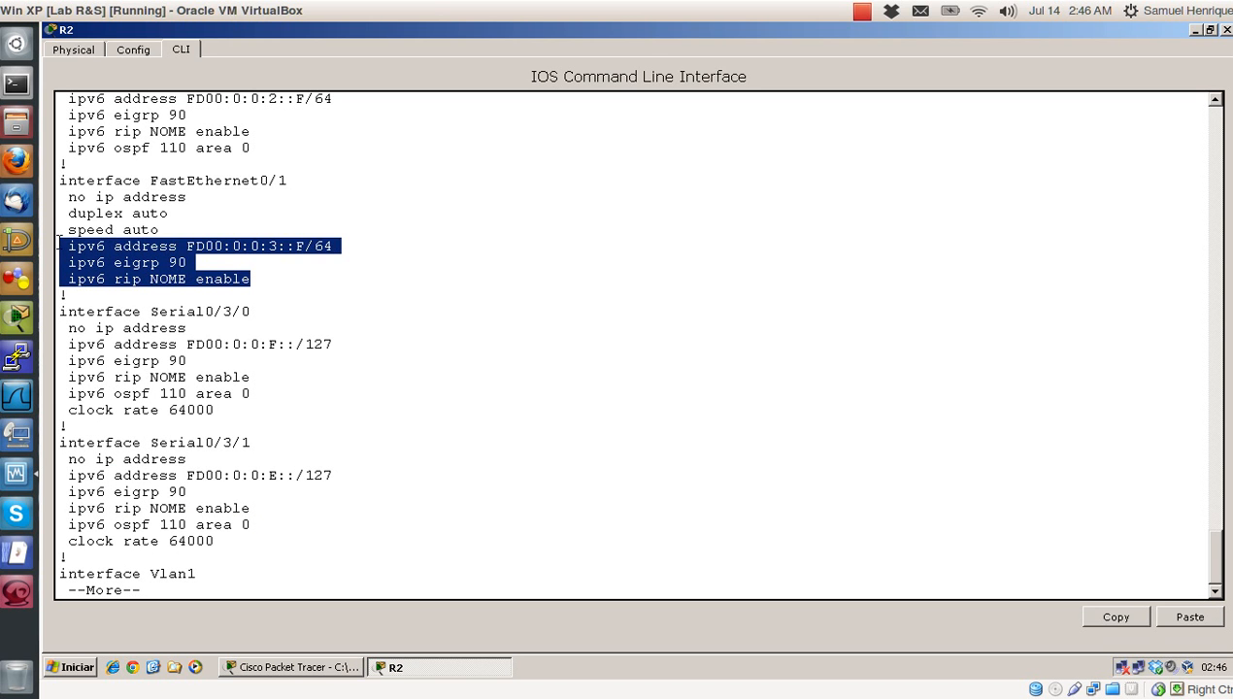
left_click(504, 415)
key("space")
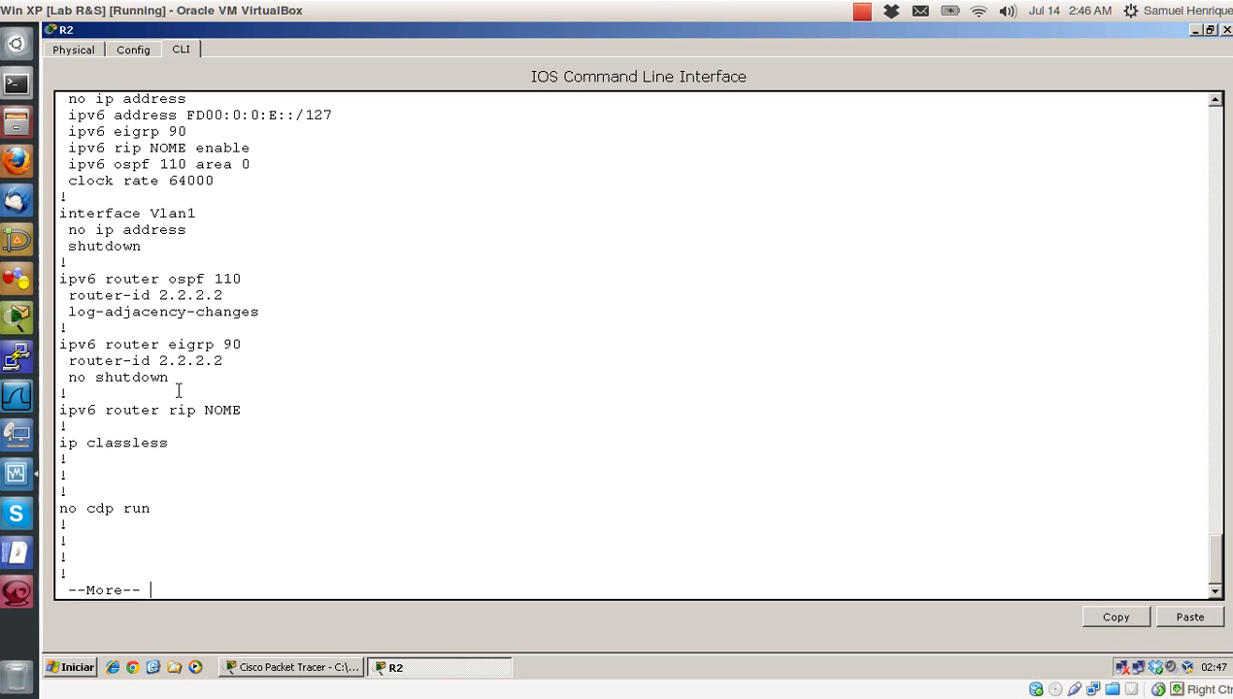
Step: Review the OSPF 110, EIGRP 90 and RIP NOME router processes and page through to the configuration's end
left_click_drag(242, 412, 60, 282)
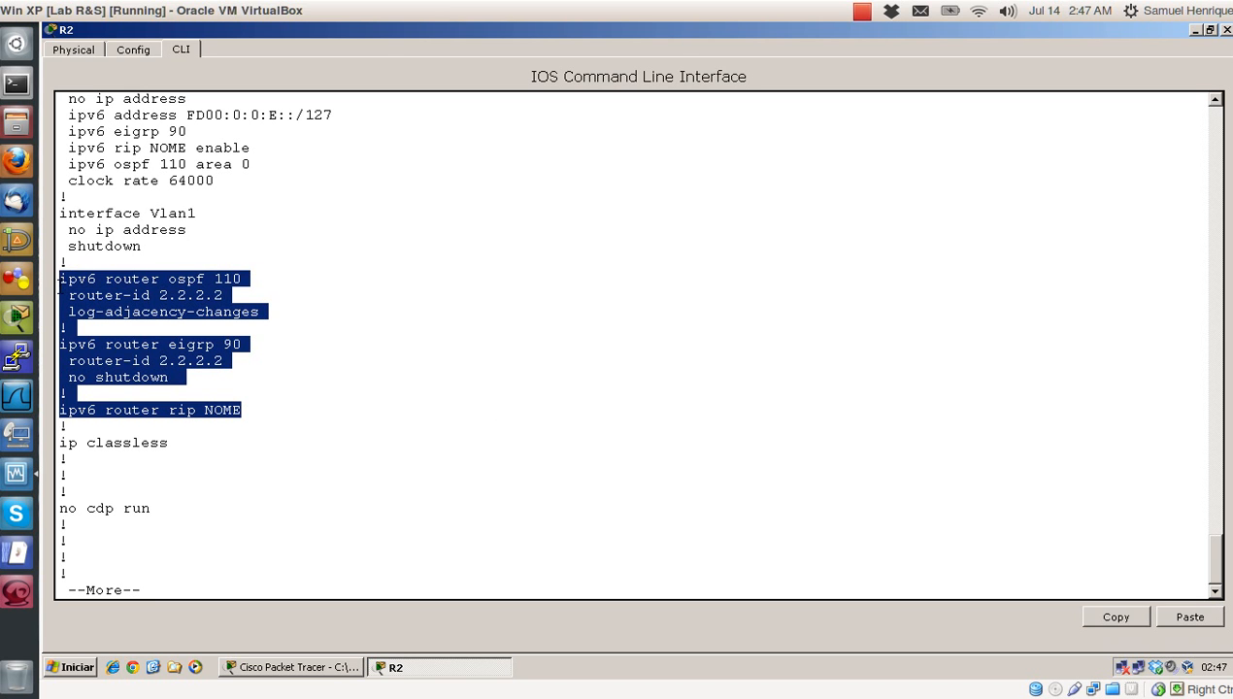
left_click(360, 379)
key("space")
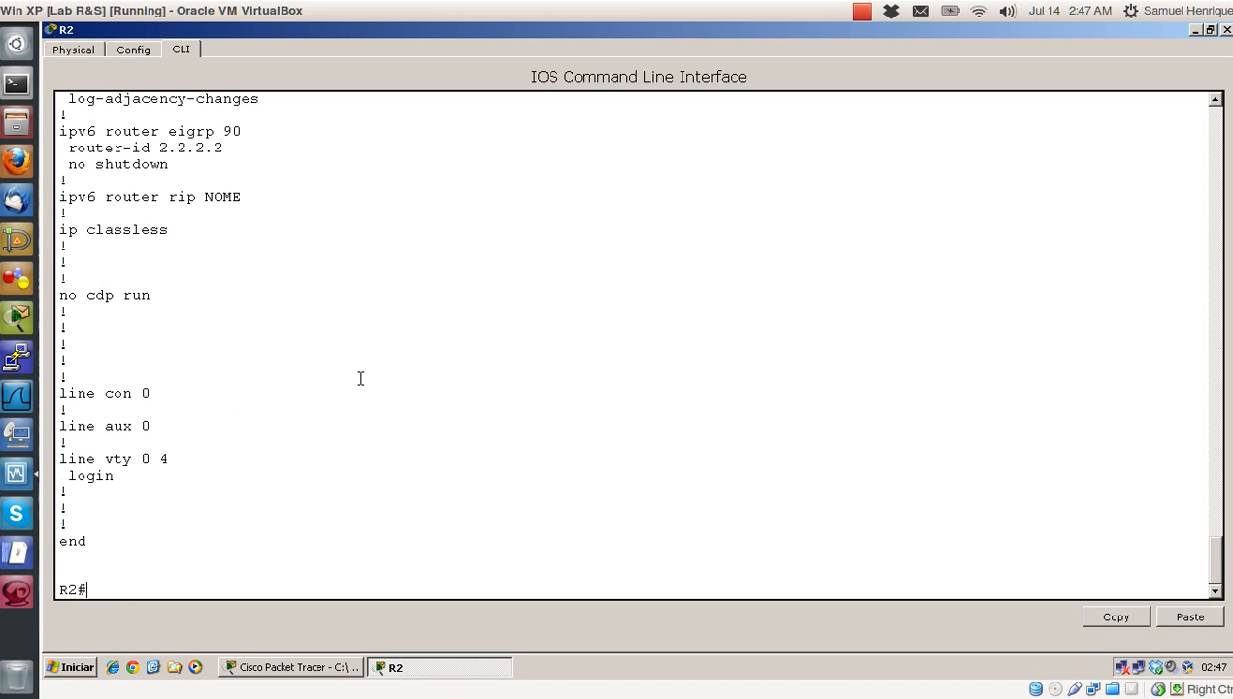
Step: Run show ipv6 route on R2 and examine the metric and next hop of the EIGRP route to FD00:0:0:1::/64
key("Return")
key("Return")
key("Return")
key("Return")
key("Return")
key("Return")
key("Return")
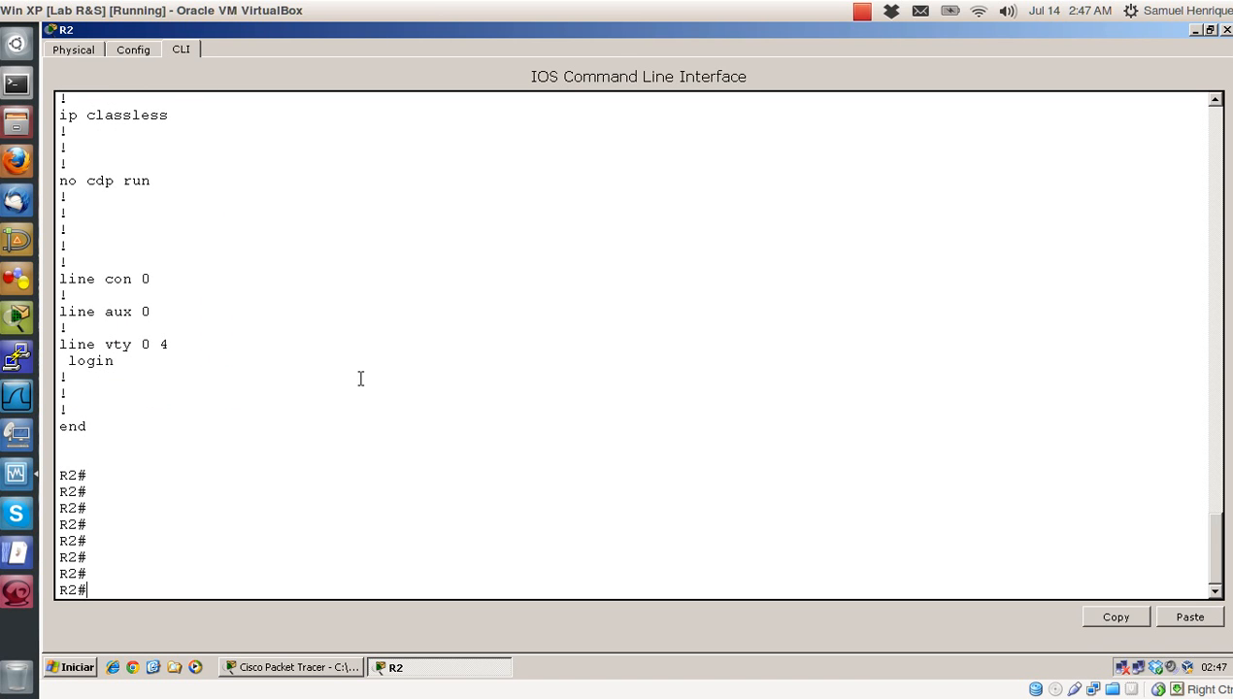
type("show ipv6 route")
key("Return")
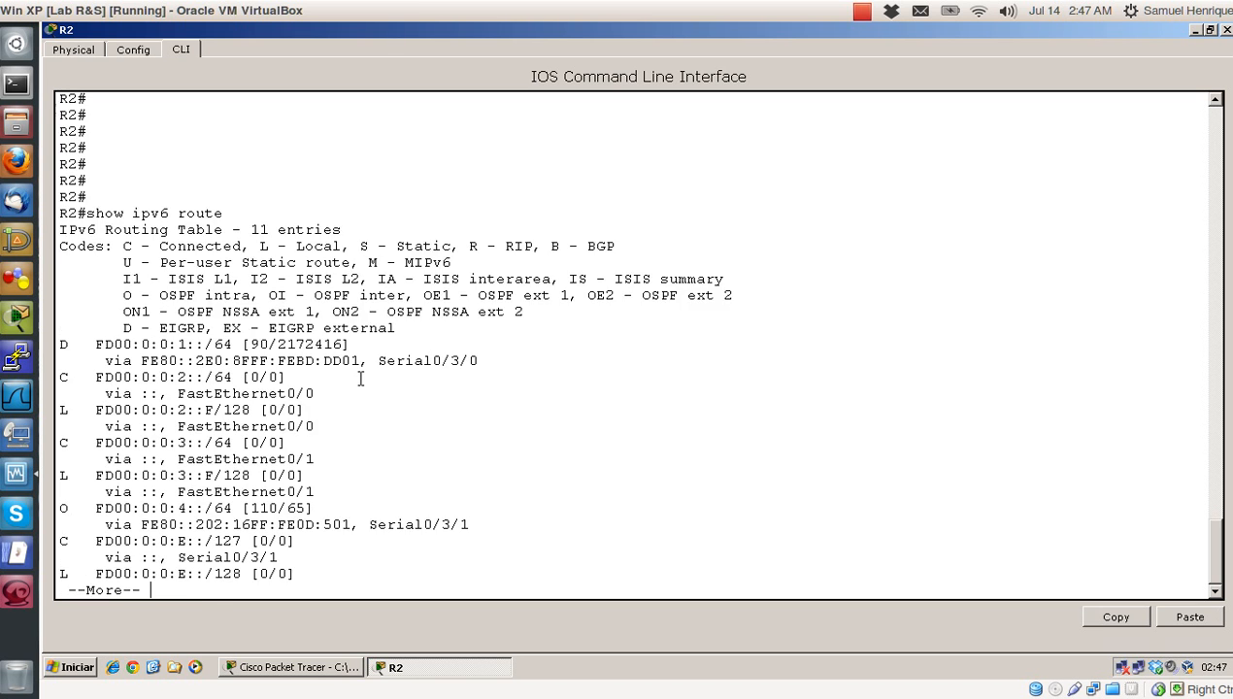
key("space")
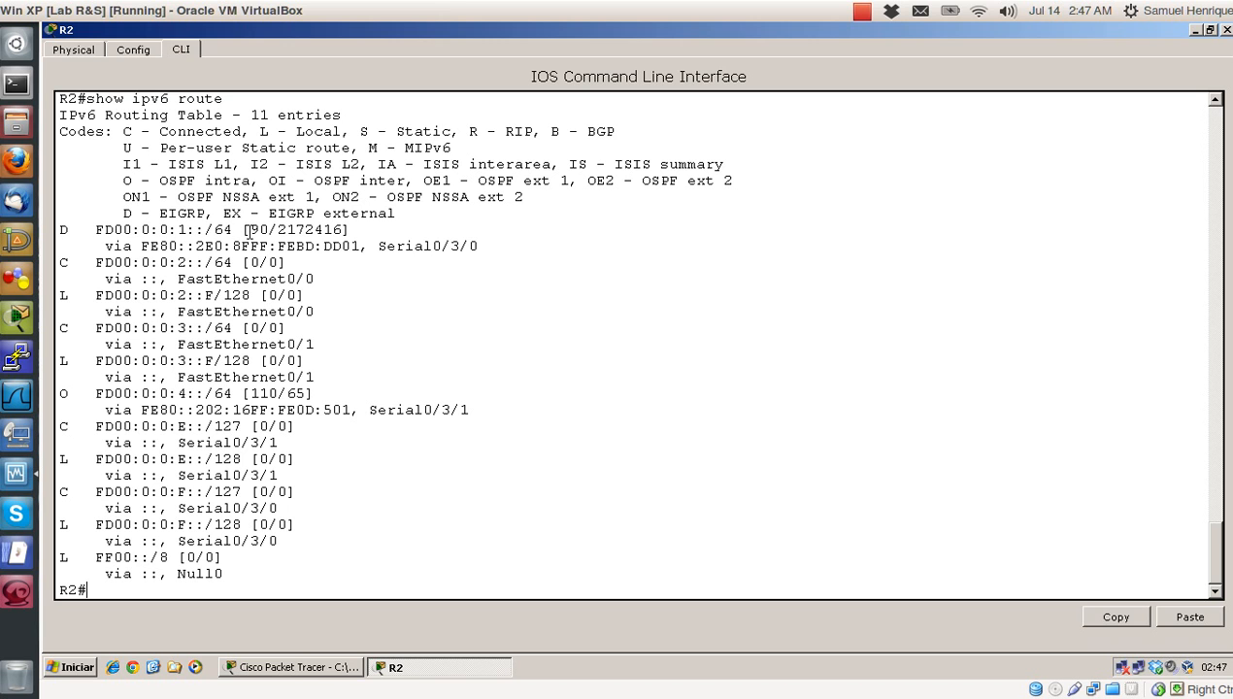
left_click_drag(250, 233, 268, 230)
left_click(147, 232)
left_click_drag(145, 246, 354, 254)
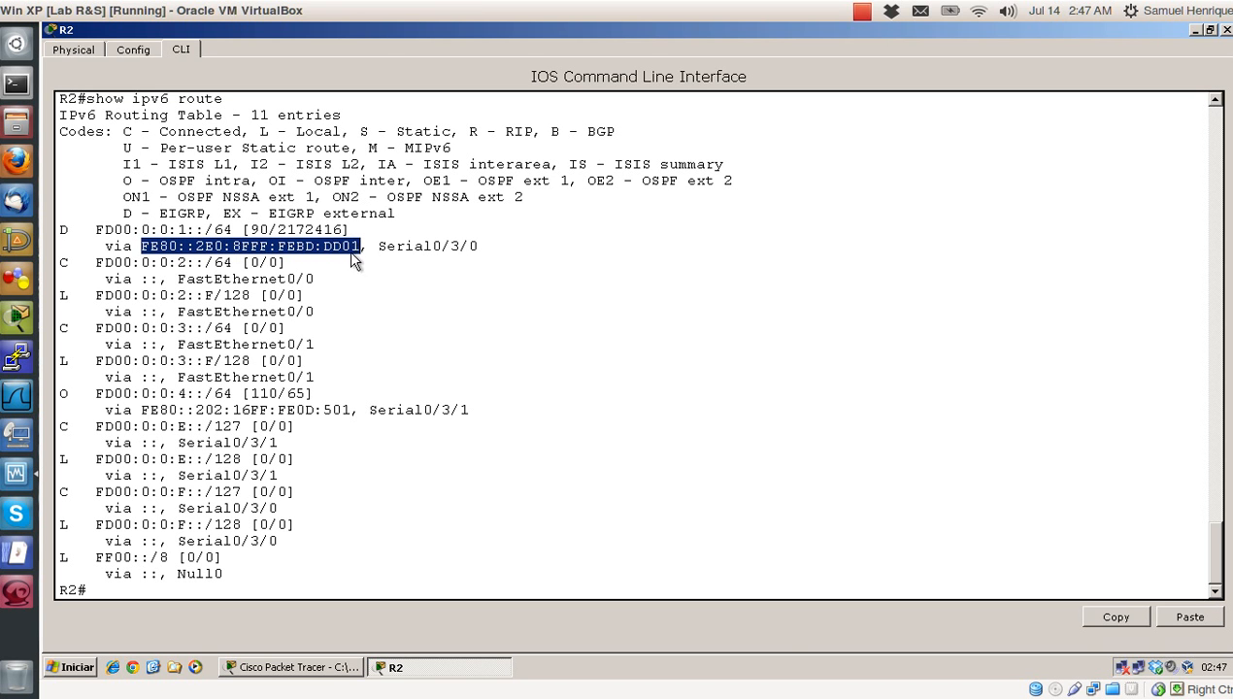
Step: Restore R2's console to a smaller window beside the topology and bring its EIGRP route back into view
left_click(1211, 30)
left_click_drag(582, 130, 892, 127)
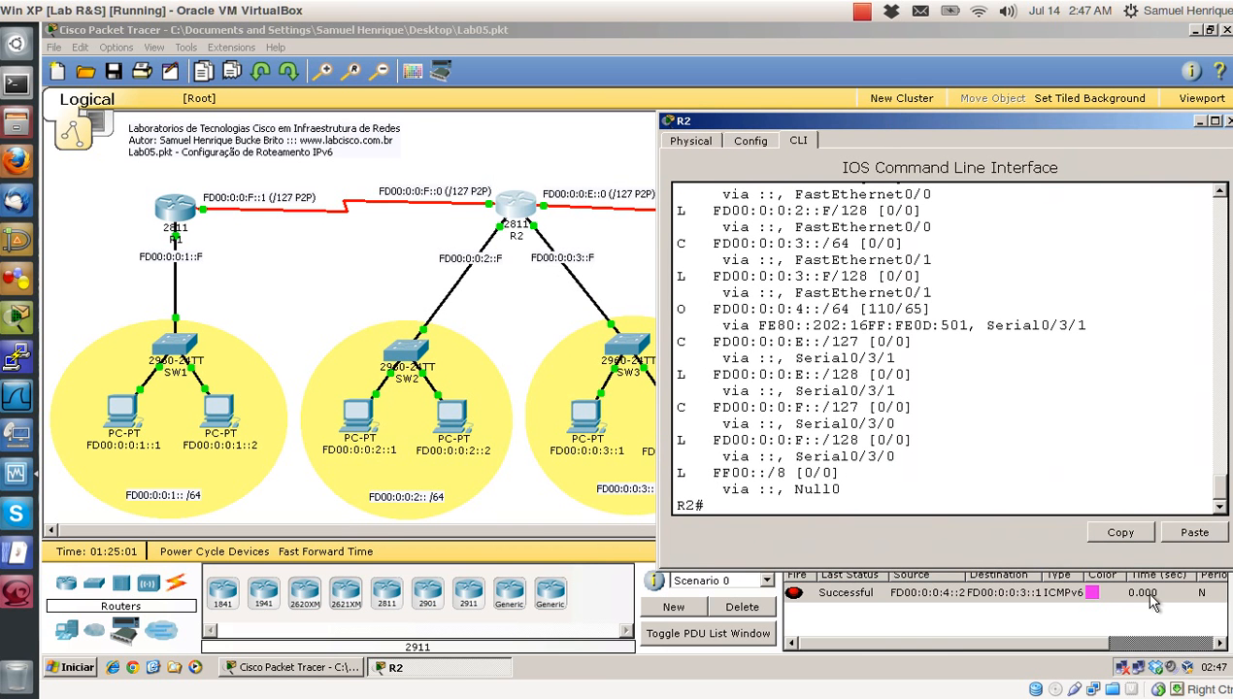
left_click(1221, 194)
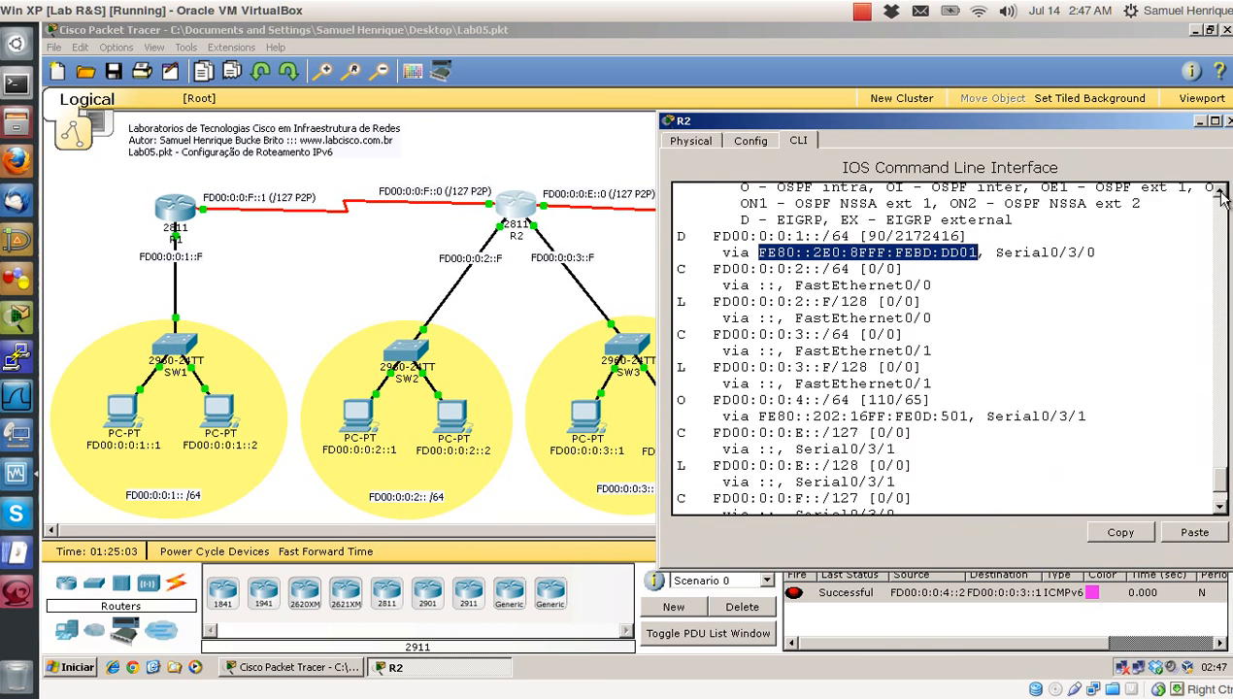
left_click(1221, 194)
left_click(1220, 194)
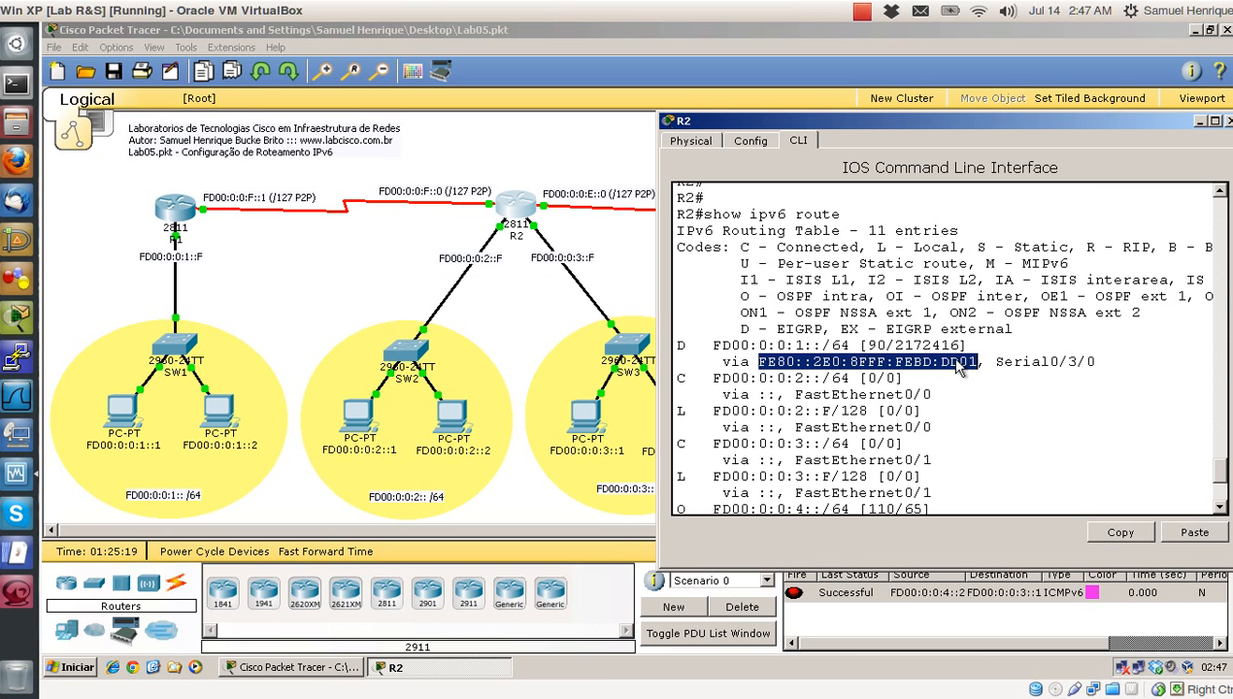
Step: Open R1's console and place it side by side with R2's routing table
left_click(181, 208)
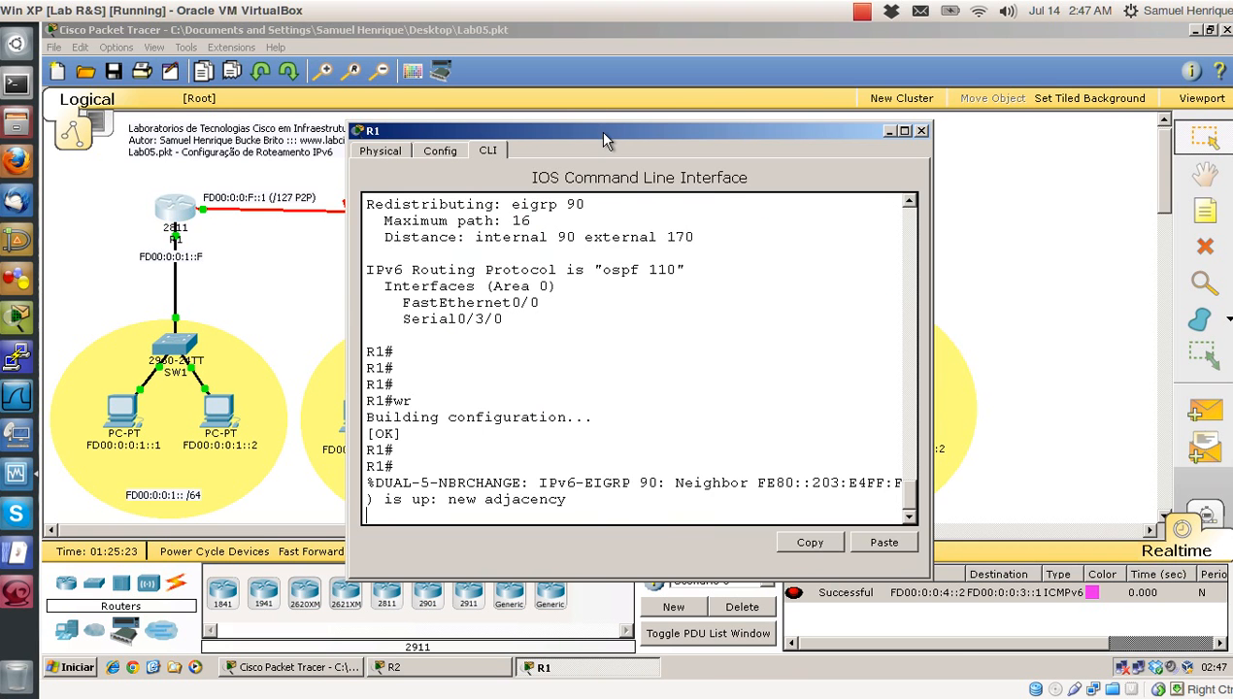
left_click_drag(607, 134, 315, 139)
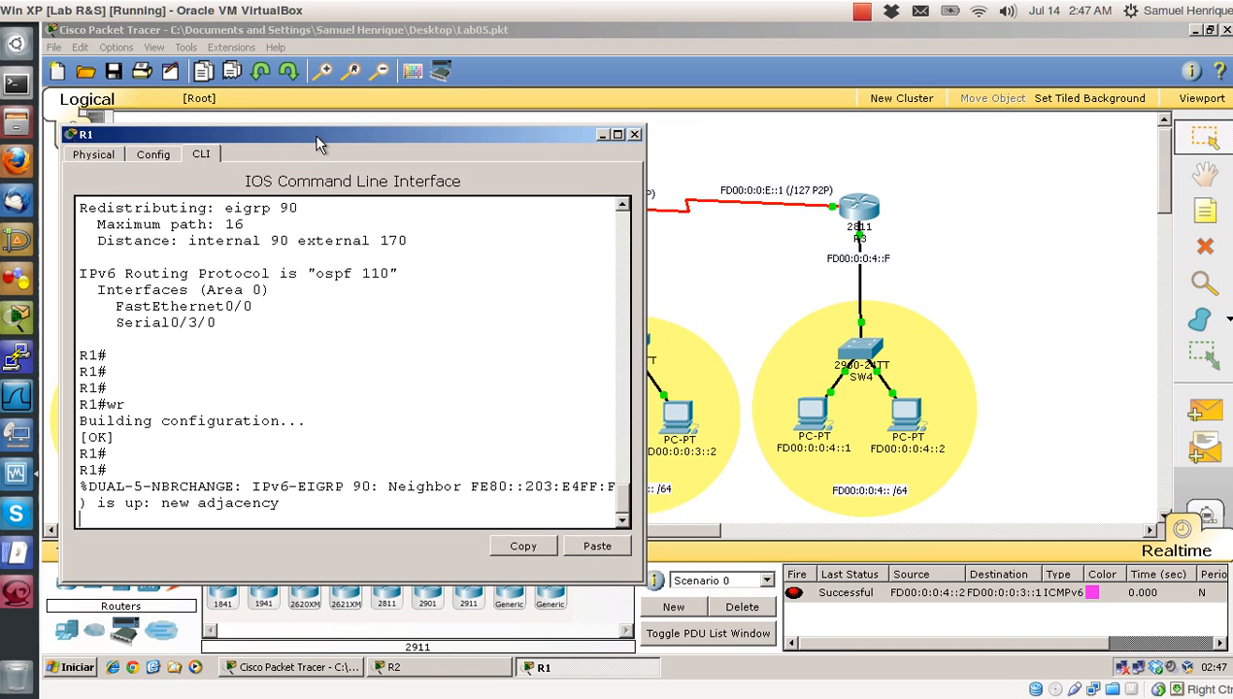
left_click(408, 667)
left_click_drag(503, 137, 506, 126)
key("Return")
key("Return")
key("Return")
key("Return")
key("Return")
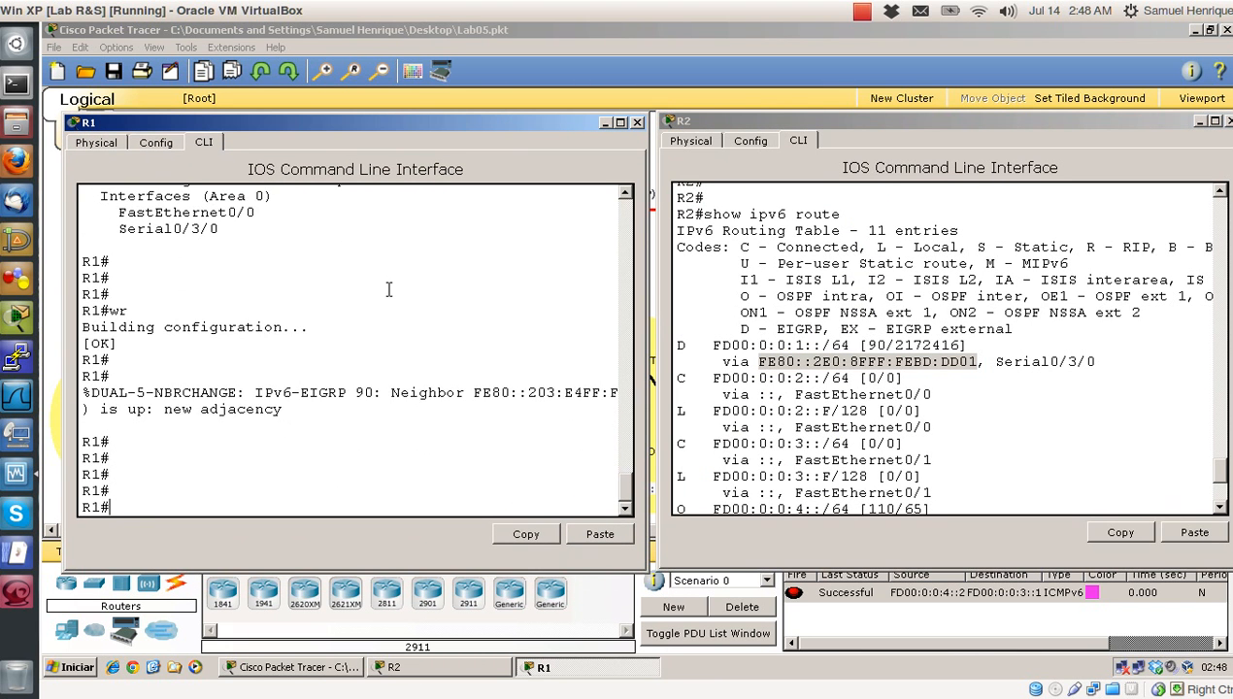
Step: Run show ipv6 int brief on R1 and compare Serial0/3/0's link-local address with R2's EIGRP next hop
type("show ipv6 int brief")
key("Return")
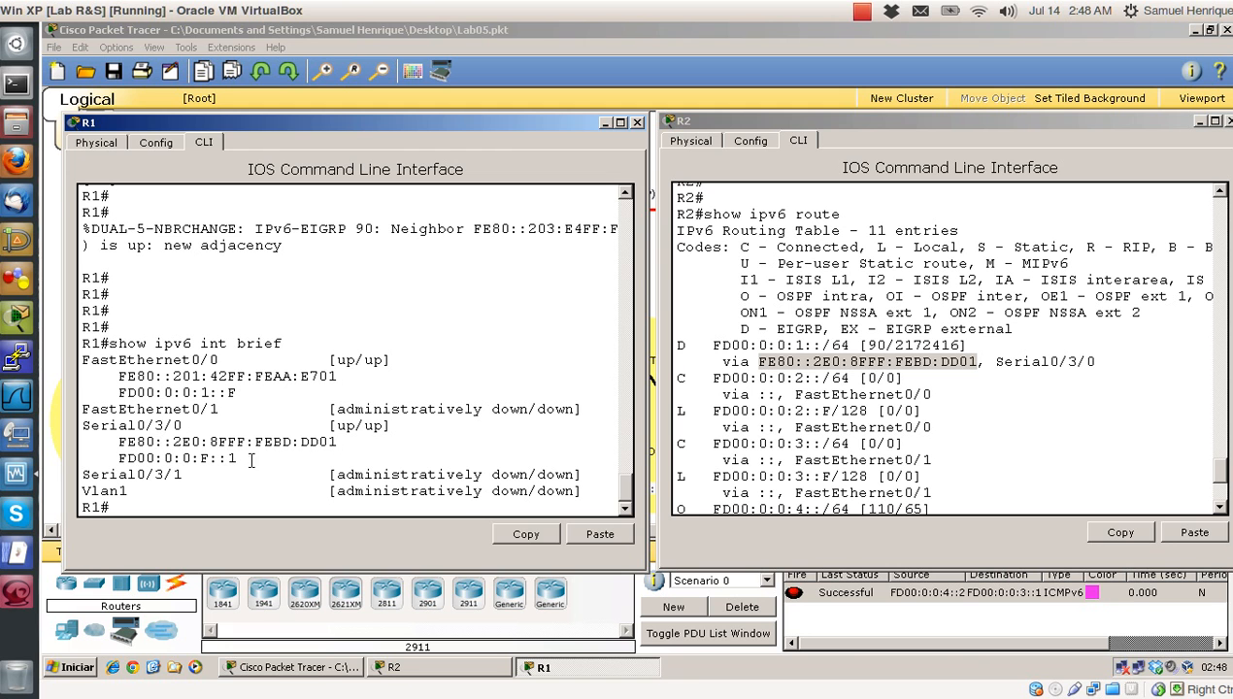
left_click_drag(342, 442, 126, 441)
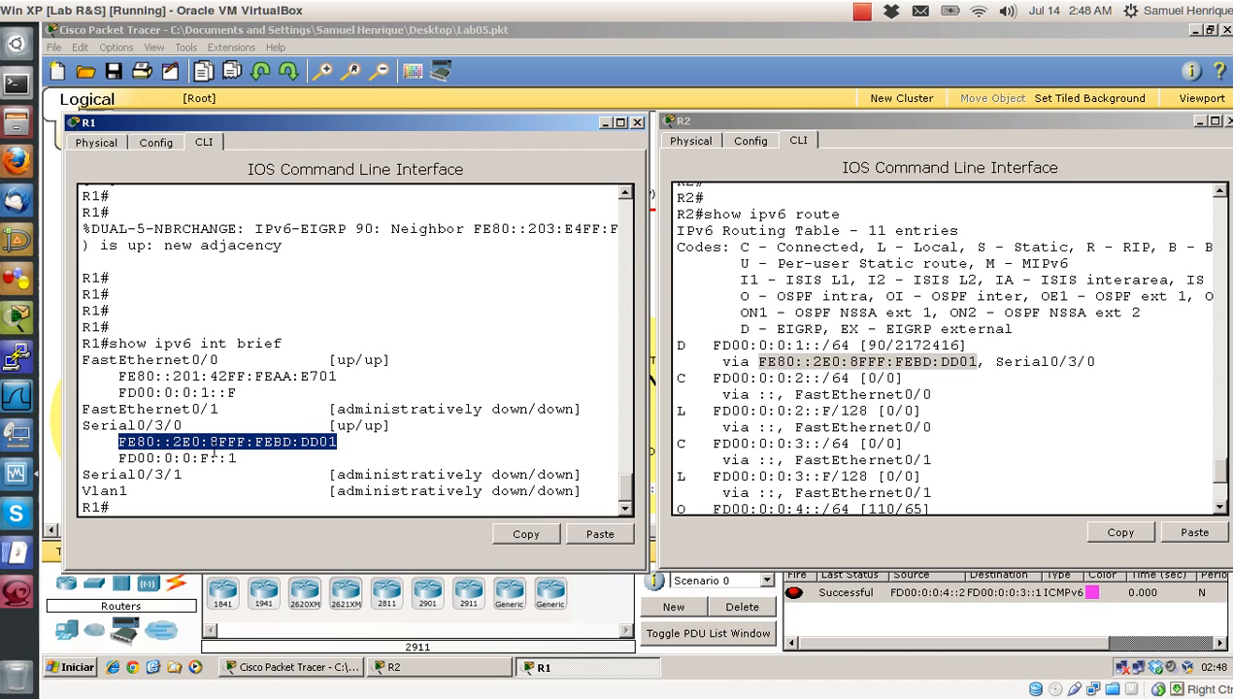
left_click(372, 410)
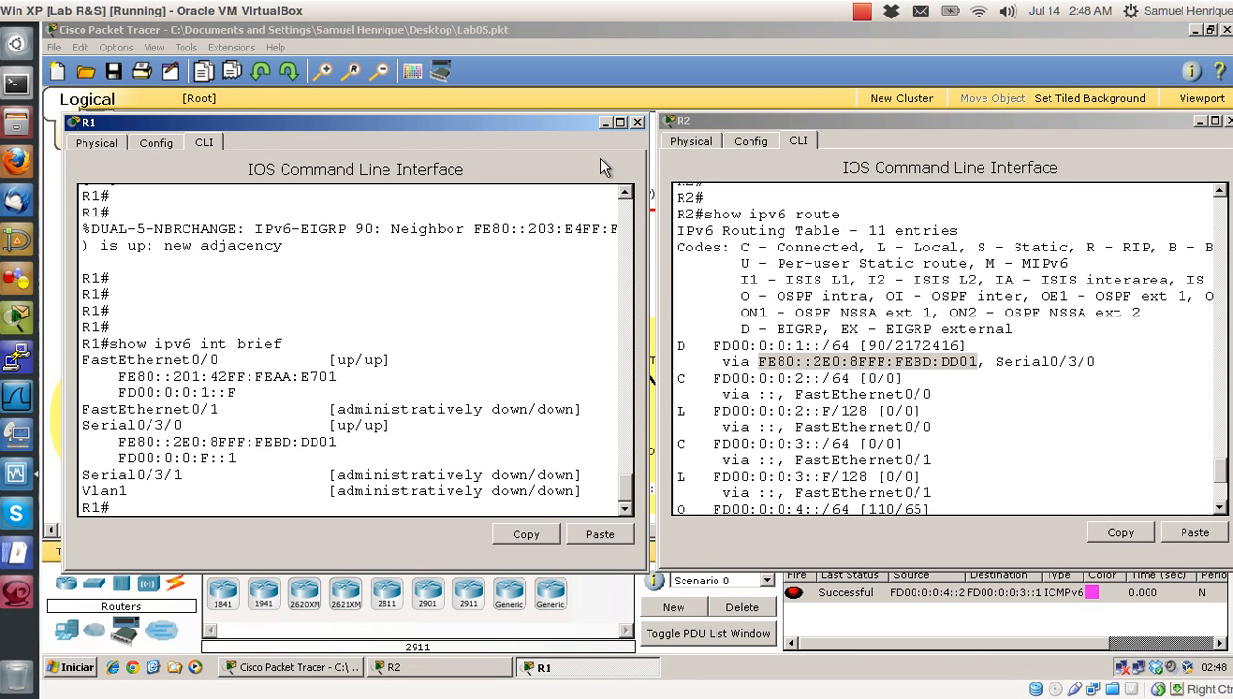
Step: Close the R1 and R2 console windows
left_click(635, 124)
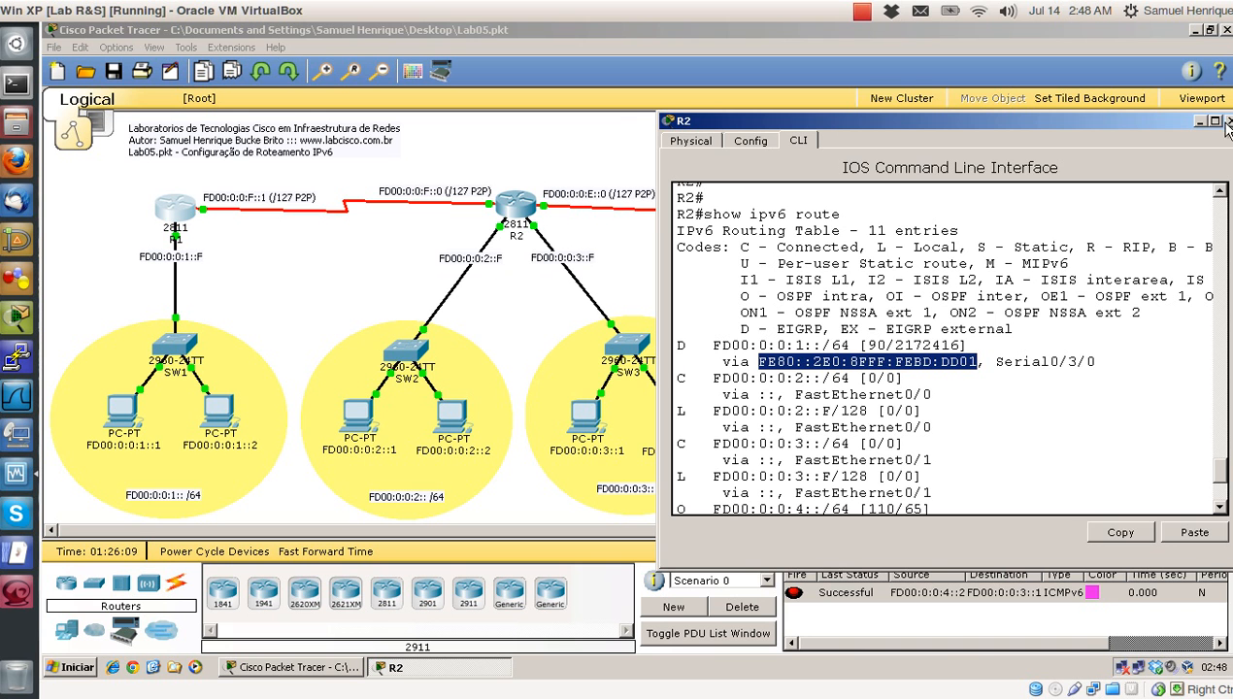
left_click_drag(1152, 121, 1141, 119)
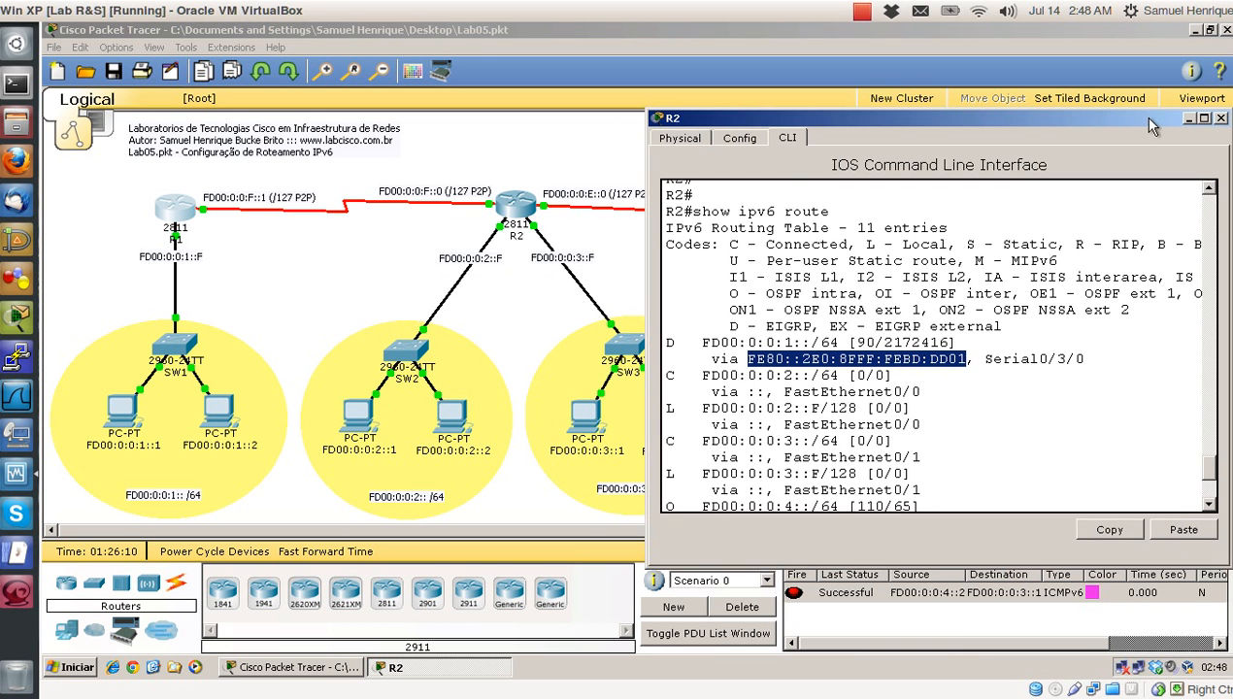
left_click(1221, 119)
Step: Open R3's console enlarged, enter global configuration mode and start the IPv6 EIGRP 90 routing process
left_click(864, 208)
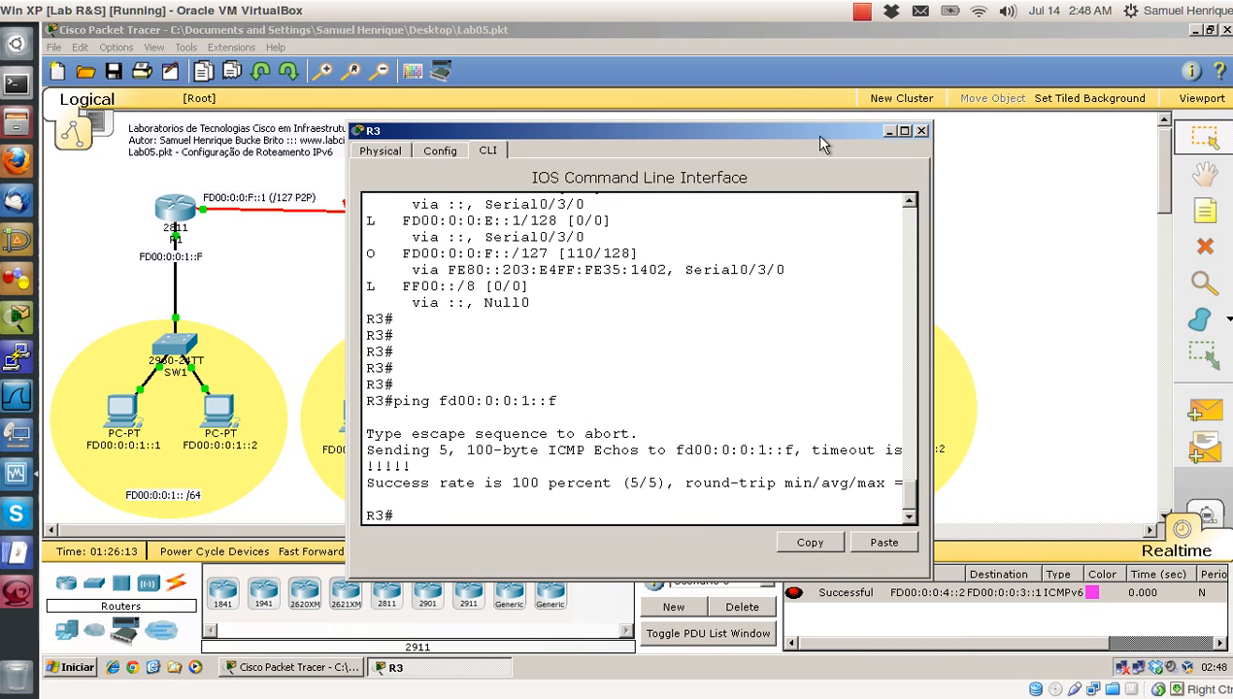
left_click(904, 131)
key("Return")
key("Return")
key("Return")
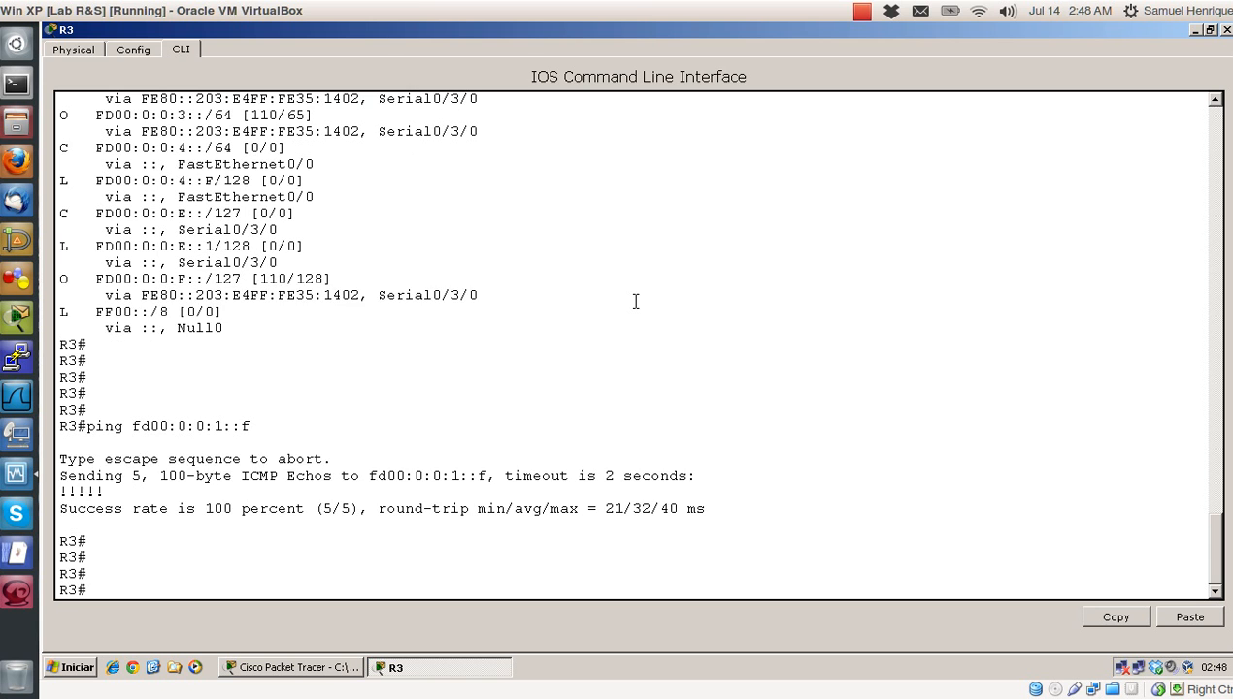
type("conf t")
key("Return")
key("Return")
type("ipv6 ")
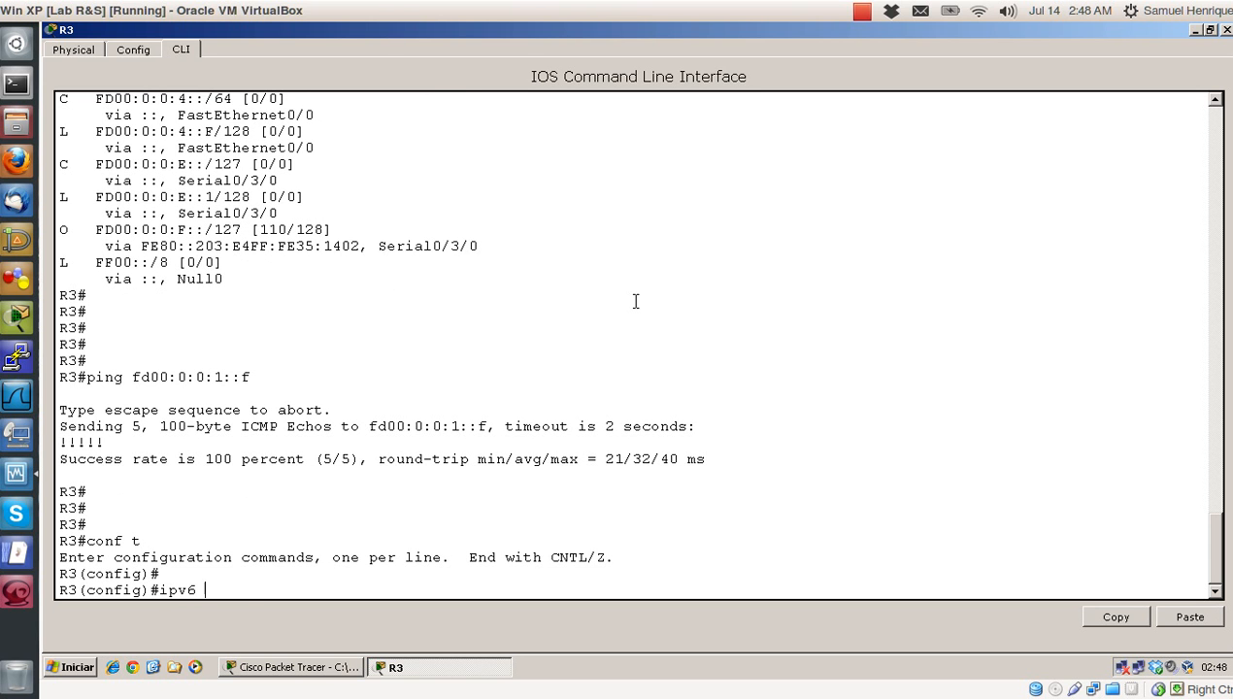
type("router eigrp 90")
key("Return")
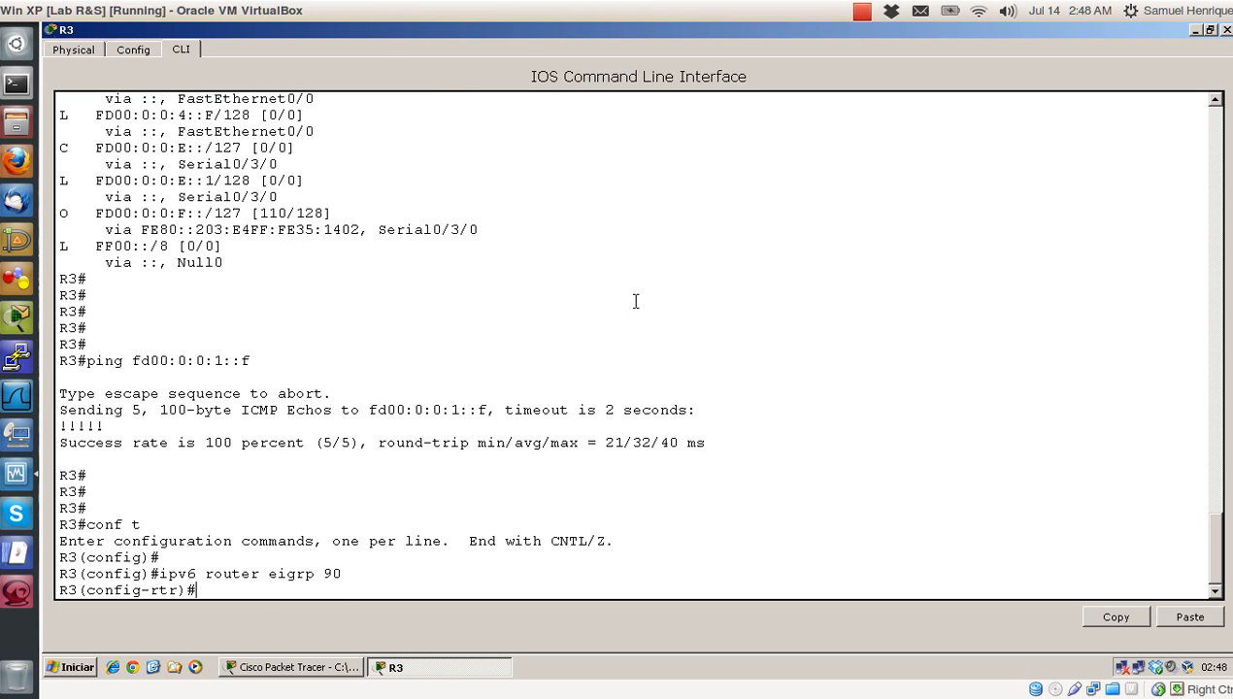
Step: Set R3's EIGRP router ID to 3.3.3.3, activate the process with no shut and return to global configuration
type("router-id 3.3.3.3")
key("Return")
type("no shut")
key("Return")
key("Return")
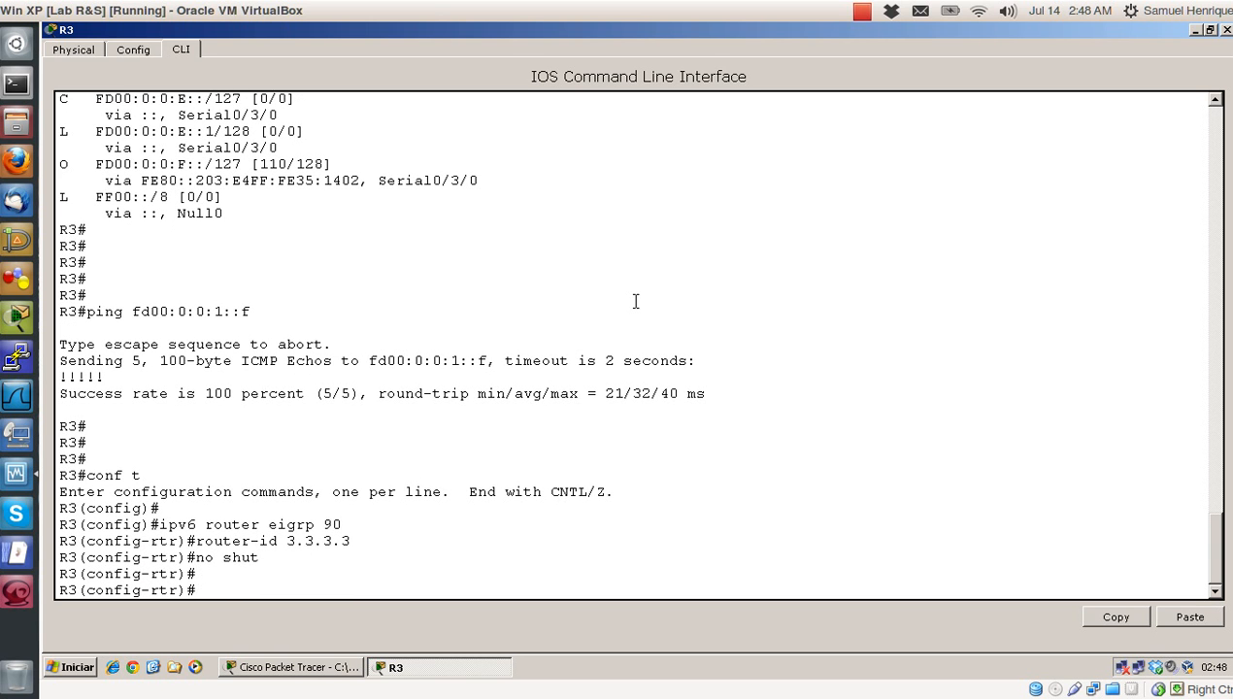
type("exit")
key("Return")
key("Return")
key("Return")
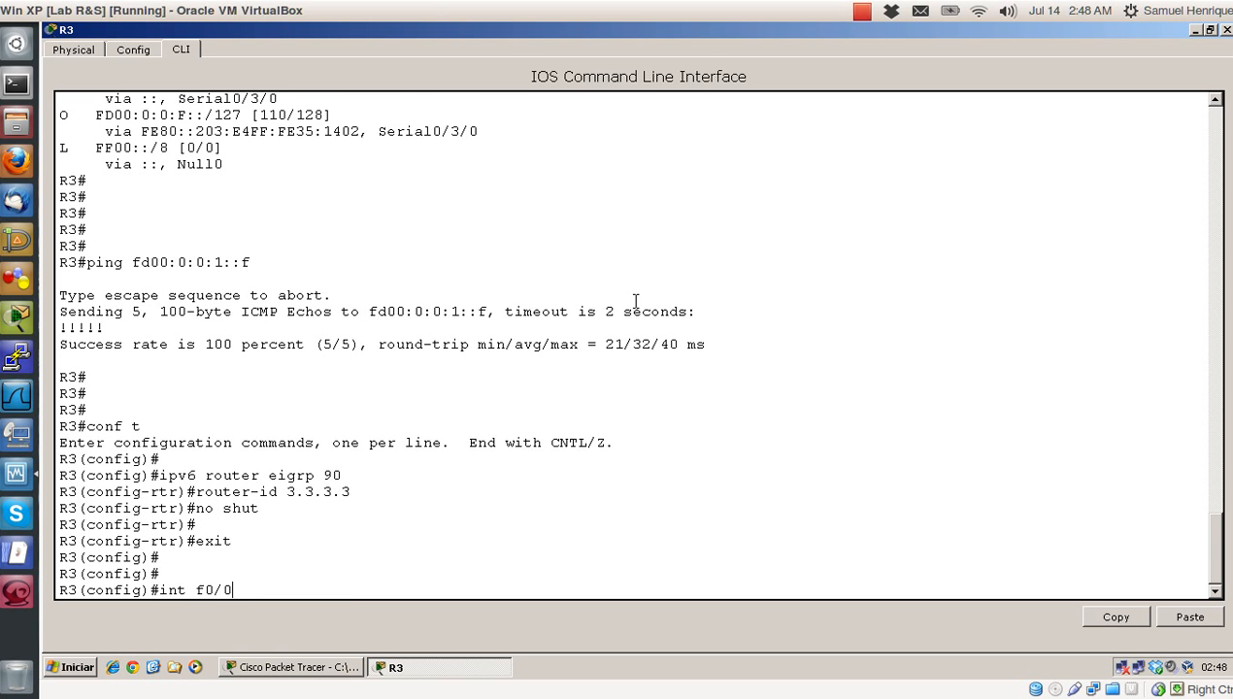
Step: Enable IPv6 EIGRP 90 on R3's FastEthernet0/0 interface
type("int f0/0")
key("Return")
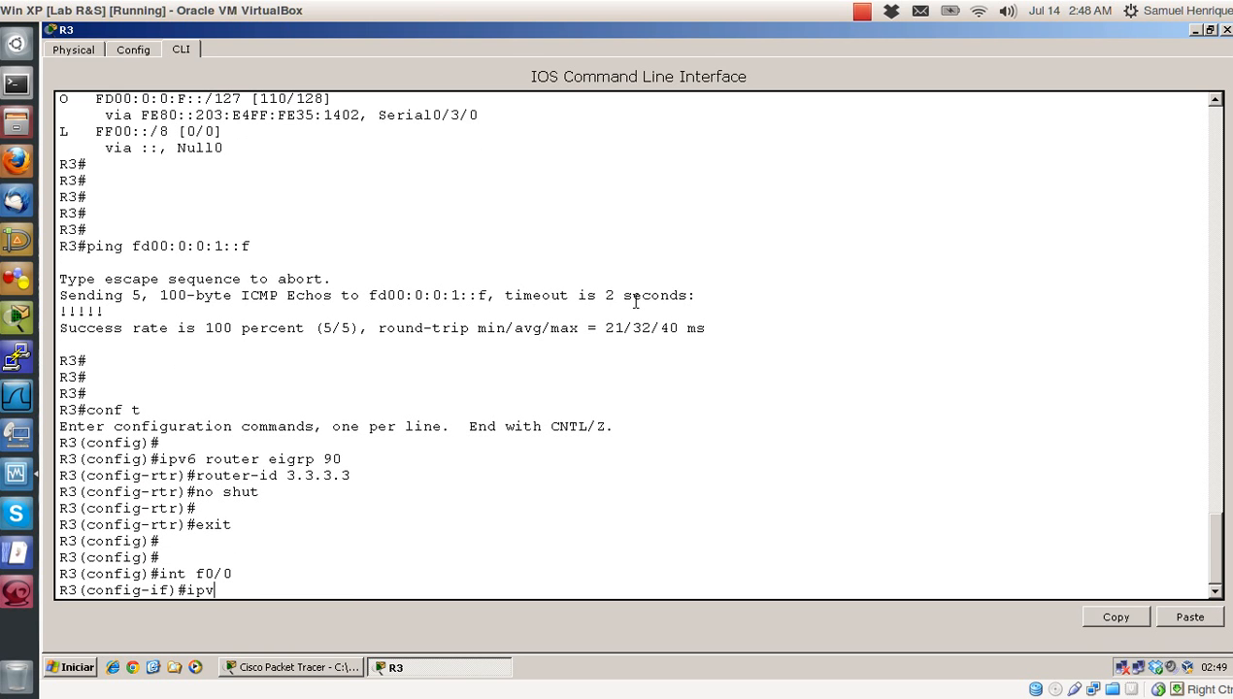
type("ipv6 eigrp 90")
key("Return")
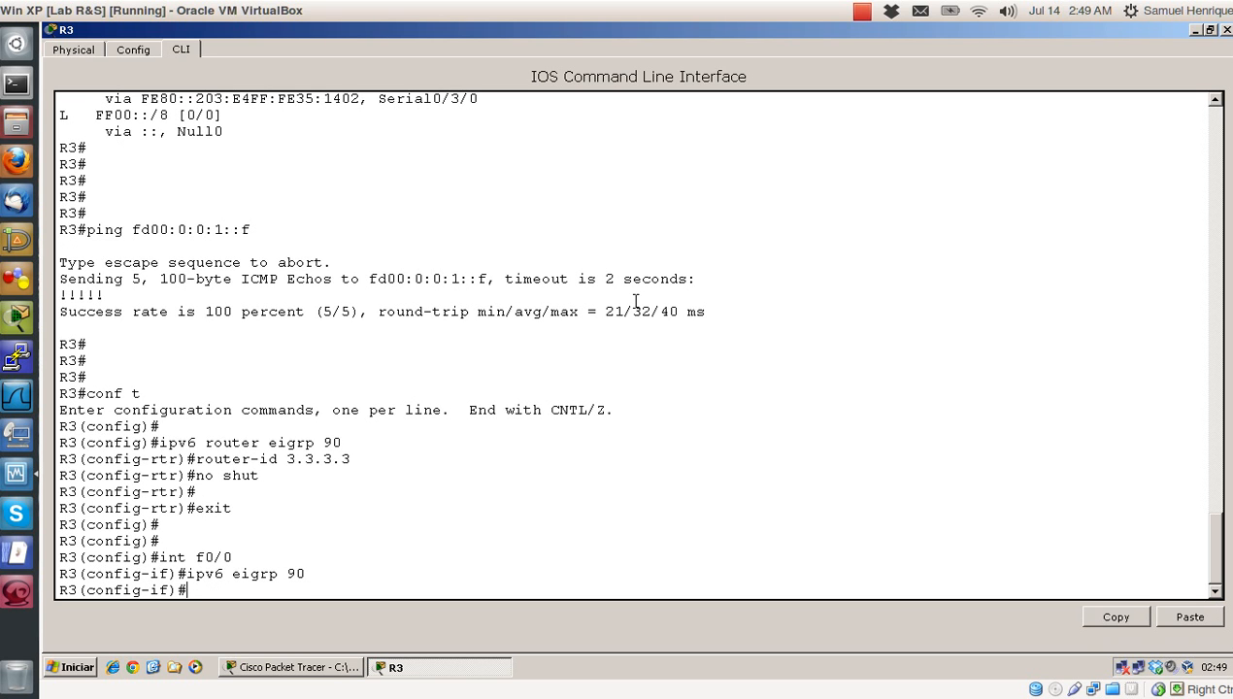
Step: Enable IPv6 EIGRP 90 on R3's Serial0/3/0 interface
type("int s0/3/0")
key("Return")
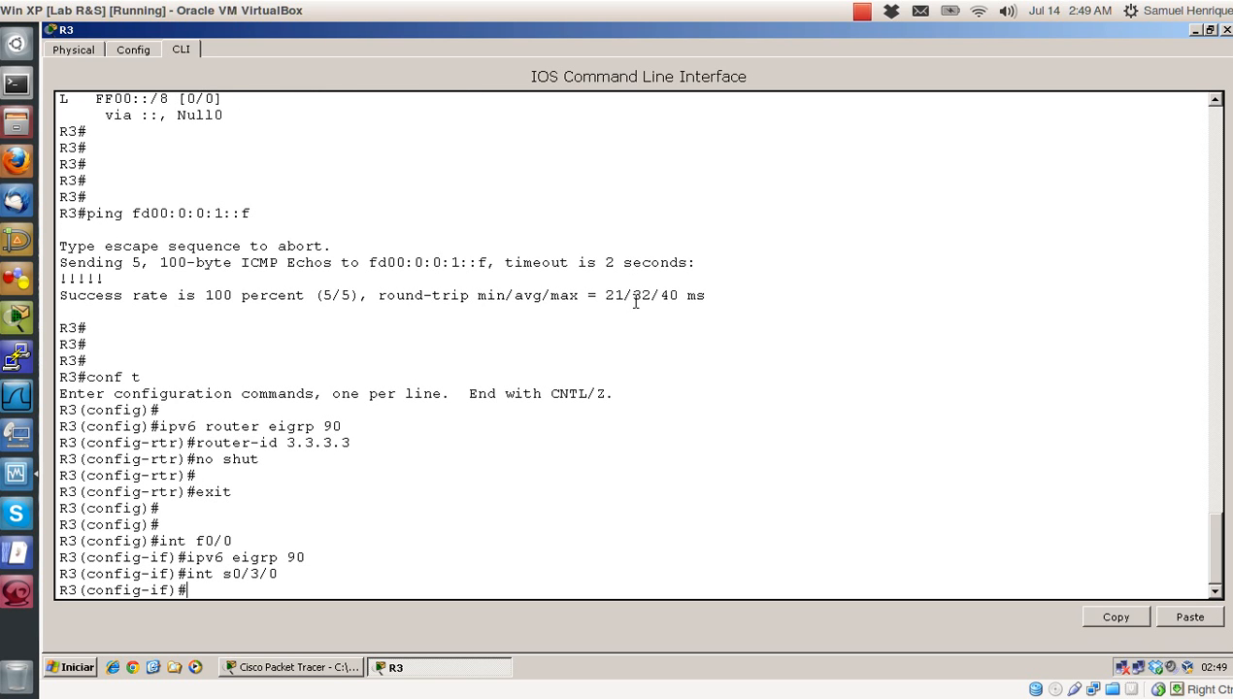
type("ipv6 eigrp 90")
key("Return")
key("Return")
key("Return")
key("Return")
Step: Leave configuration mode on R3 and save its configuration with wr
type("end")
key("Return")
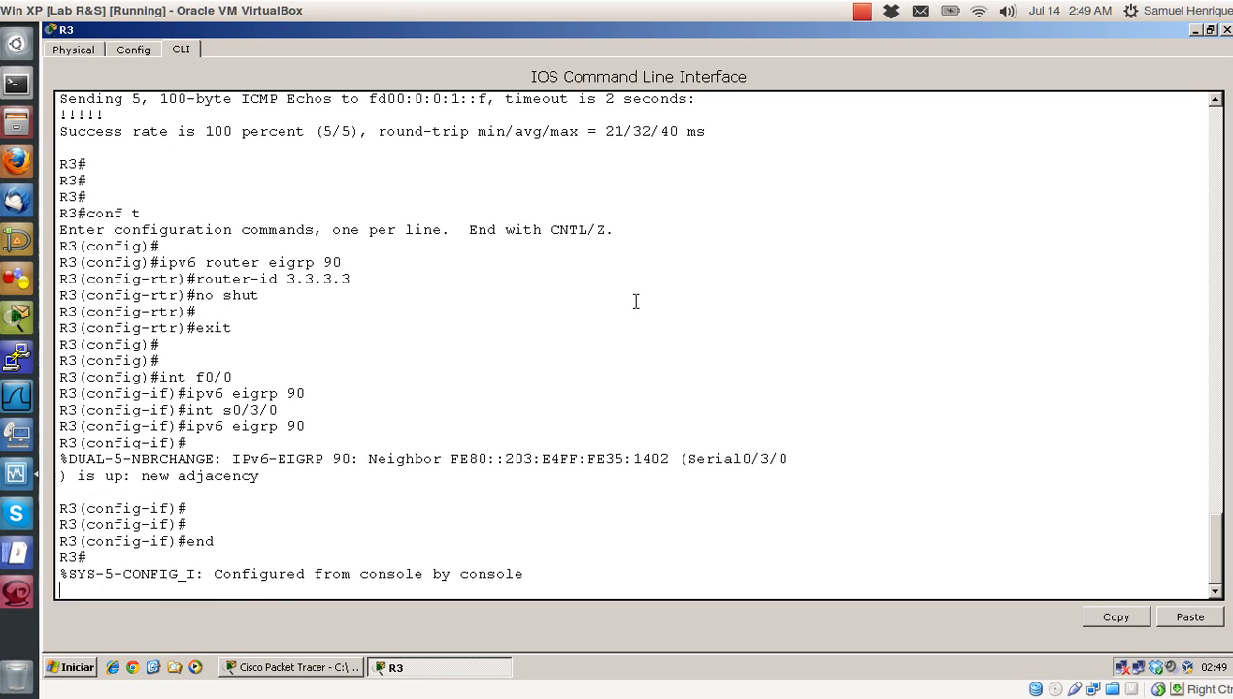
key("Return")
type("wr")
key("Return")
key("Return")
key("Return")
key("Return")
Step: List R3's IPv6 EIGRP neighbors with show ipv6 eigrp neighbors and check the neighbor's link-local address
type("show ")
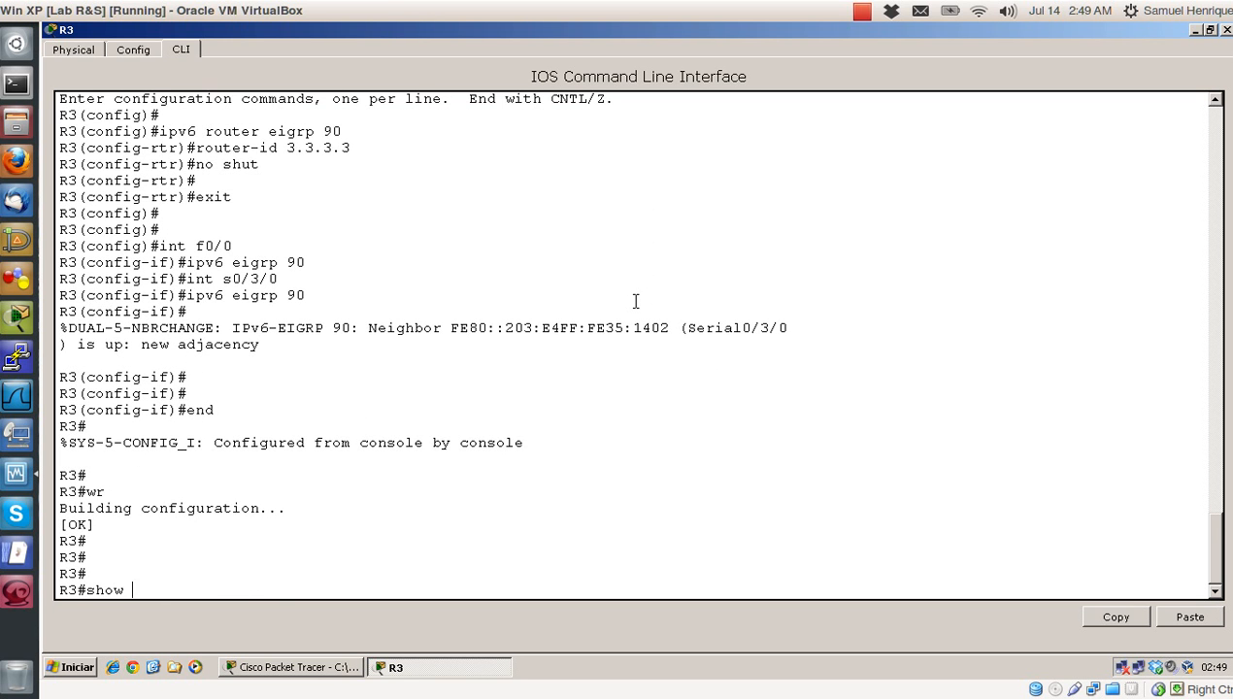
type("ipv6 eigrp nei")
key("Tab")
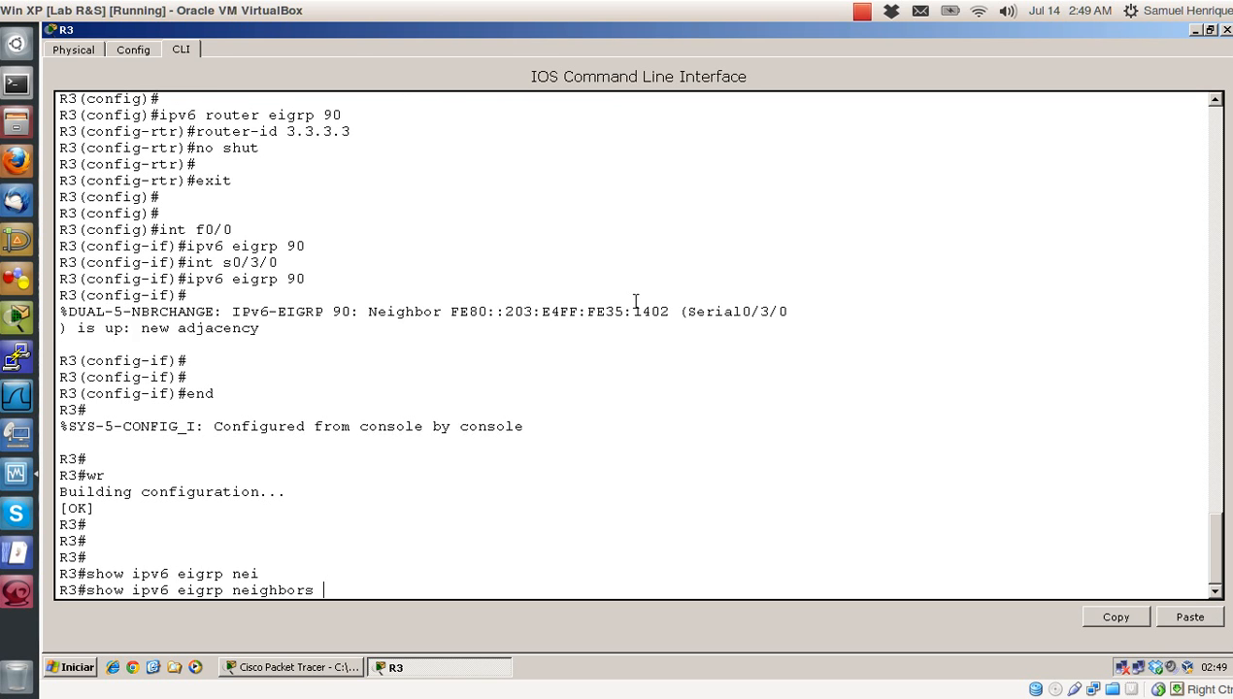
key("Return")
key("Return")
key("Return")
key("Return")
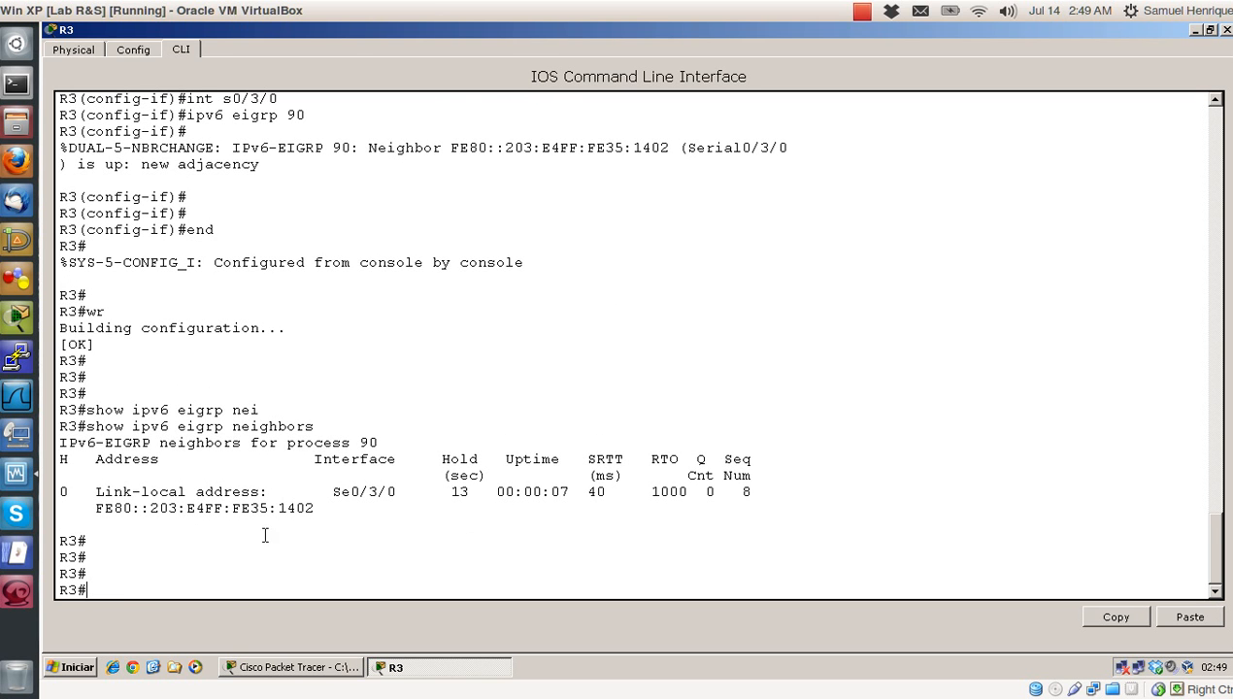
left_click_drag(312, 508, 98, 515)
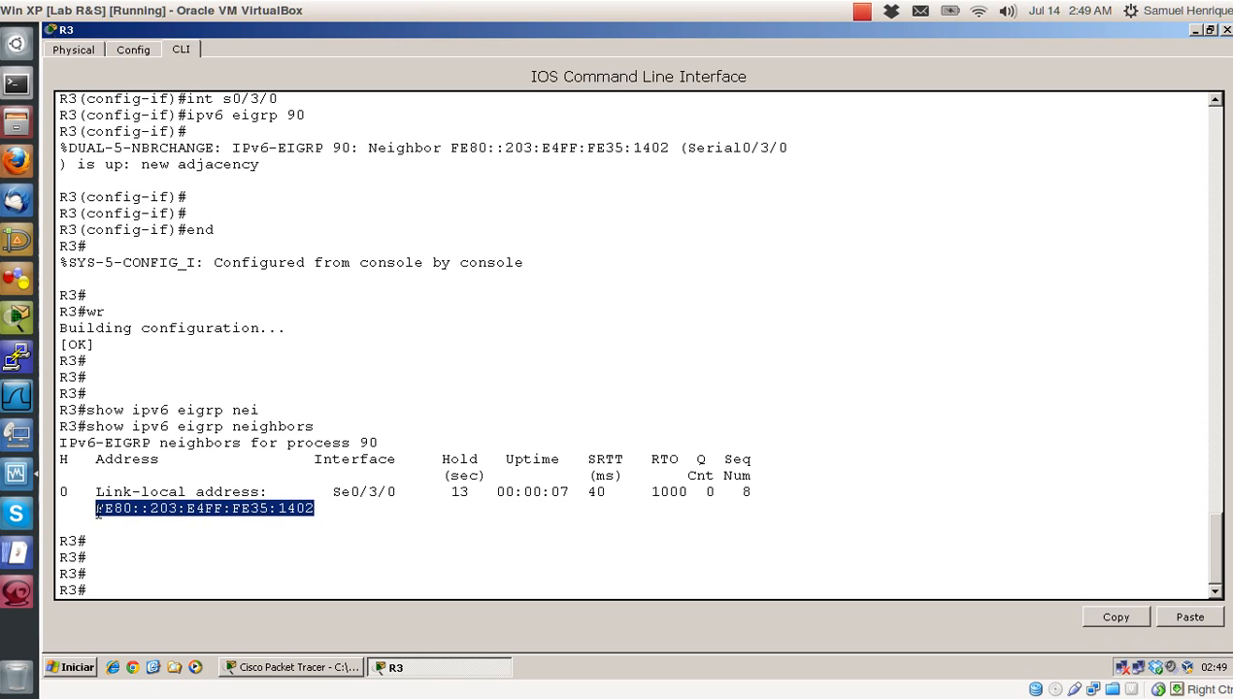
left_click(968, 320)
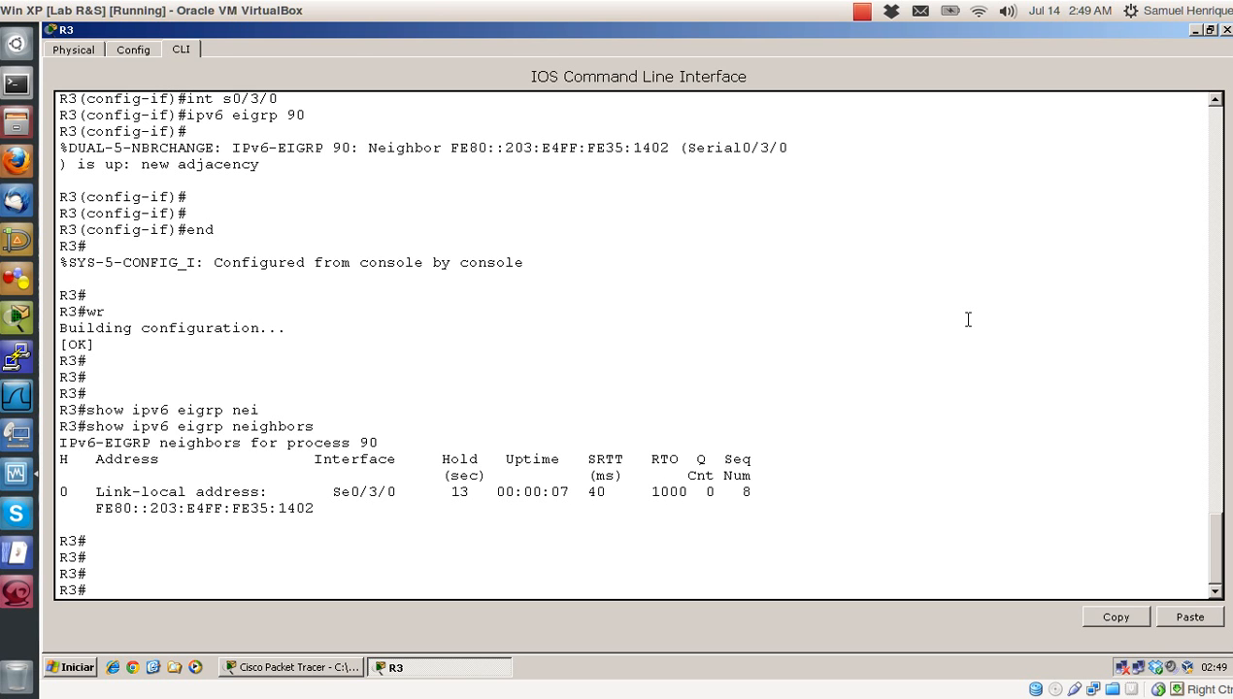
Step: Run show ipv6 protocols on R3 and review the EIGRP 90 metric weights and the RIP NOME interfaces
key("Return")
key("Return")
type("show ipv6")
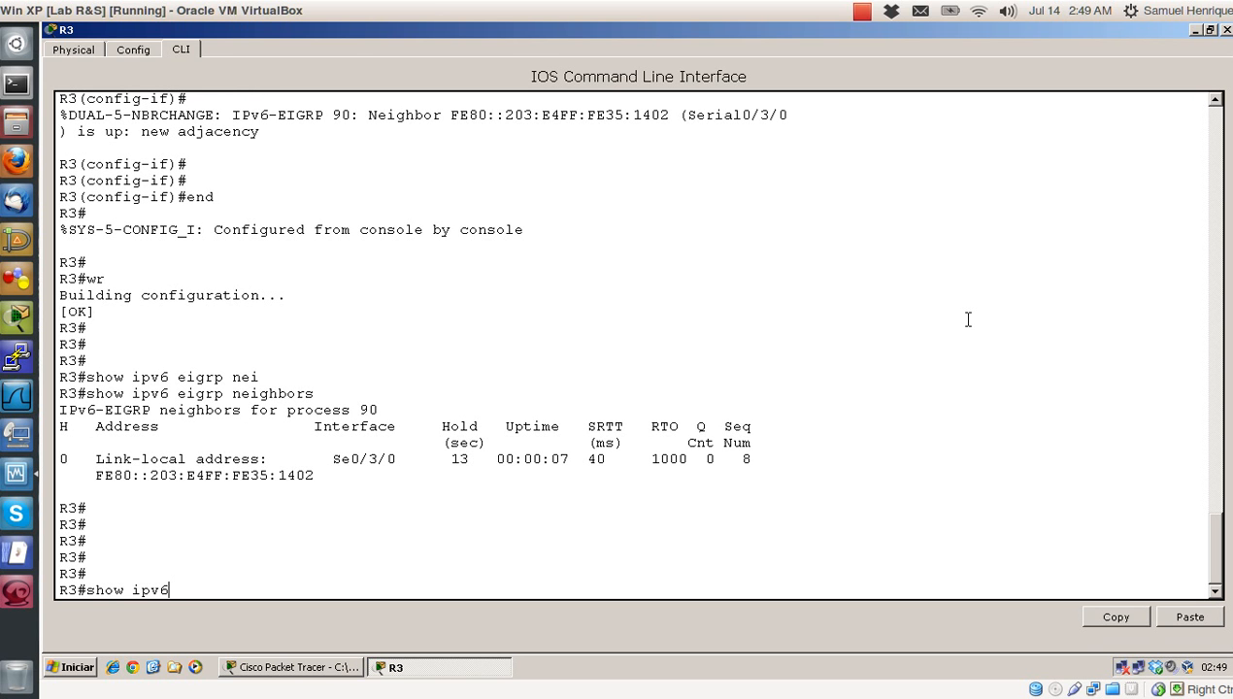
type(" protocols")
key("Return")
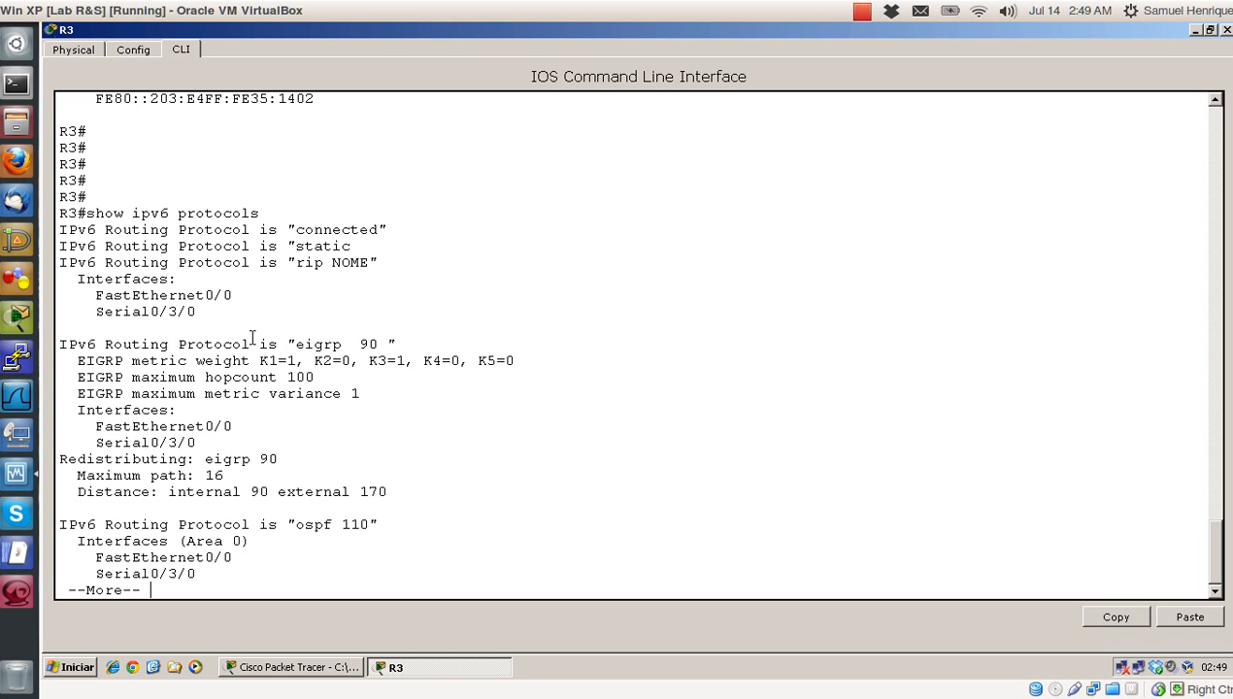
left_click_drag(262, 360, 522, 361)
left_click(656, 389)
key("space")
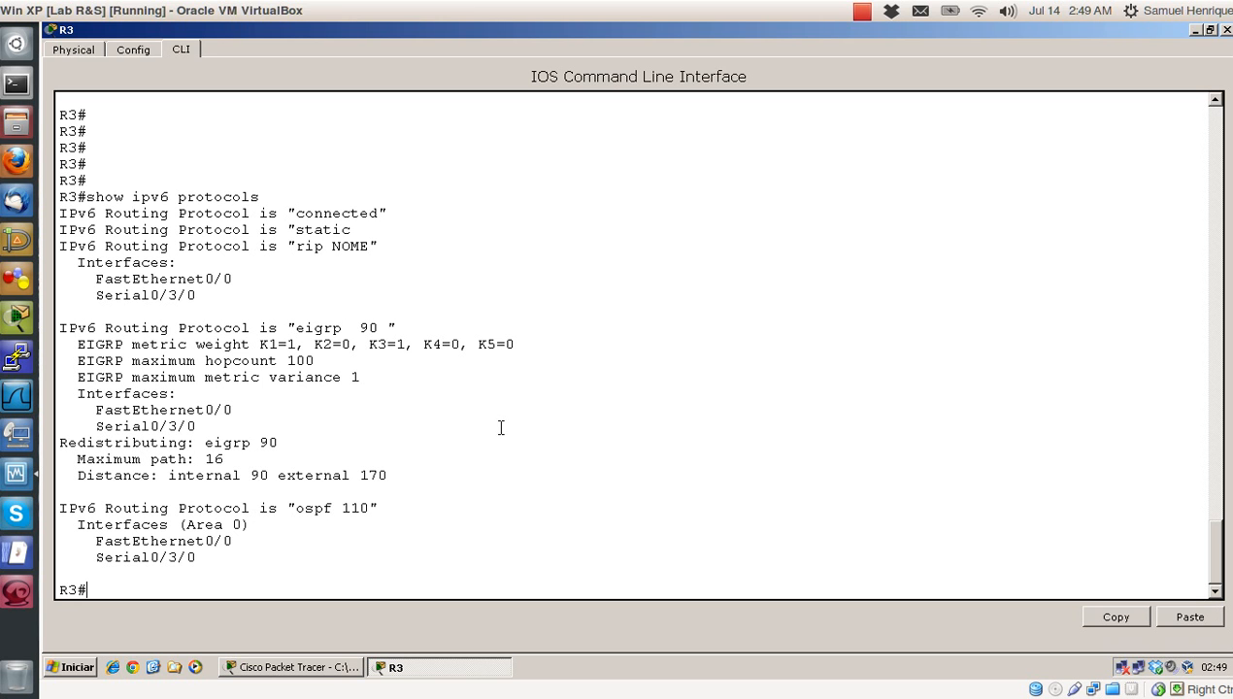
left_click_drag(221, 302, 58, 246)
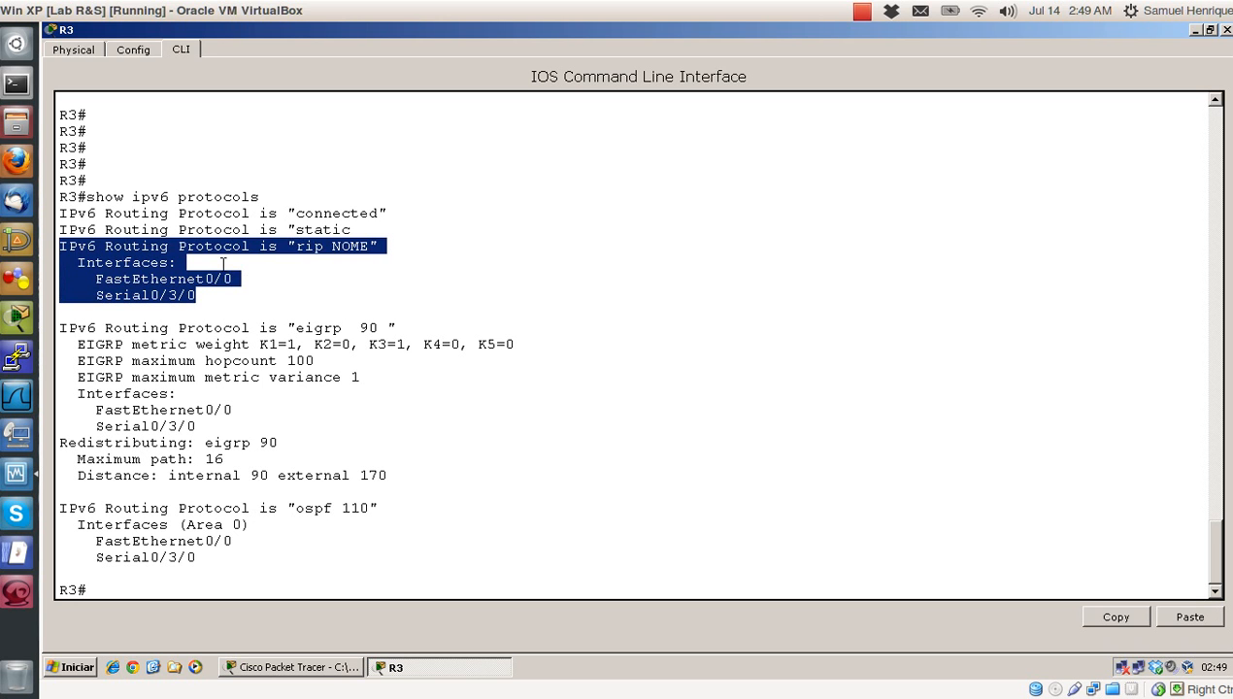
Step: Display R3's IPv6 routing table with show ipv6 route, check the EIGRP routes and close the router's window
key("Return")
key("Return")
key("Return")
key("Return")
type("show ")
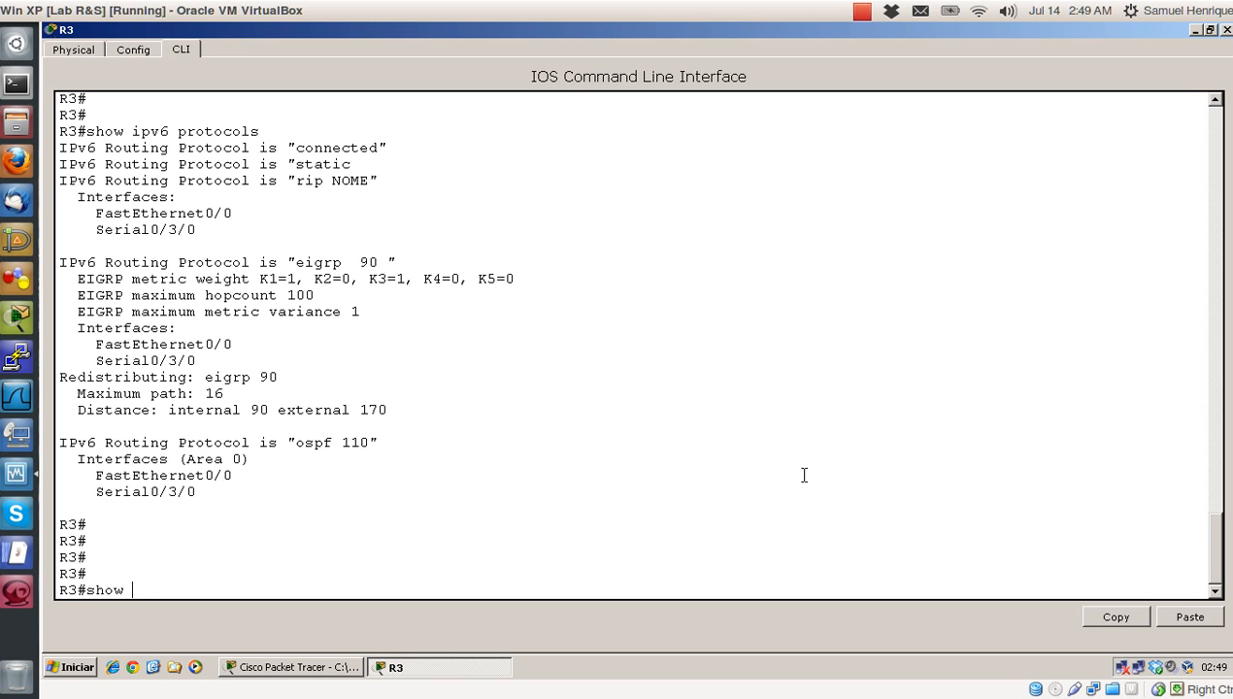
type("ipv6 route")
key("Return")
key("space")
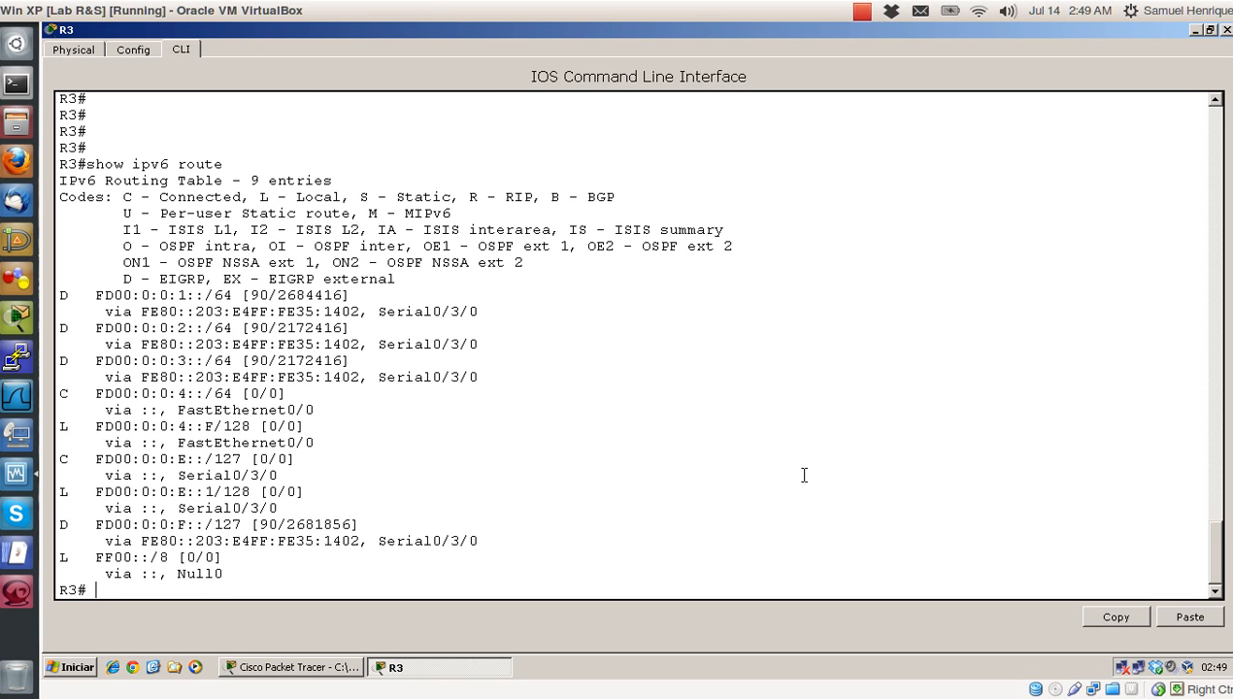
key("Return")
key("Return")
key("Return")
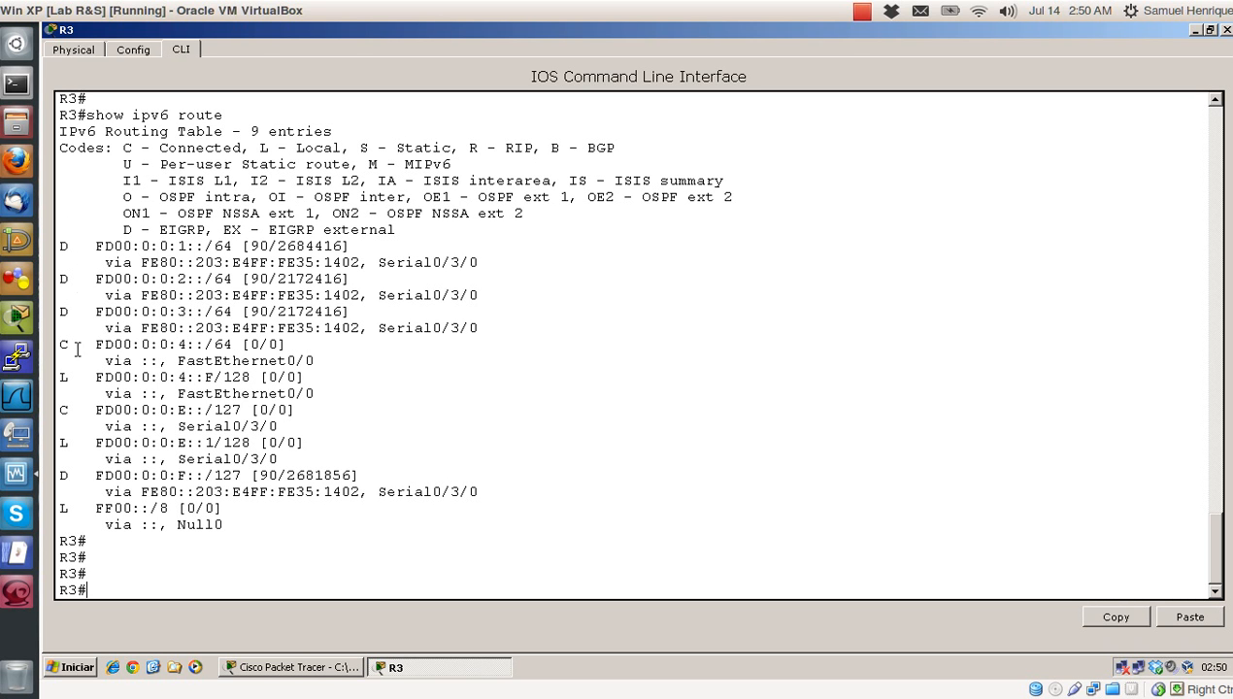
left_click(1225, 31)
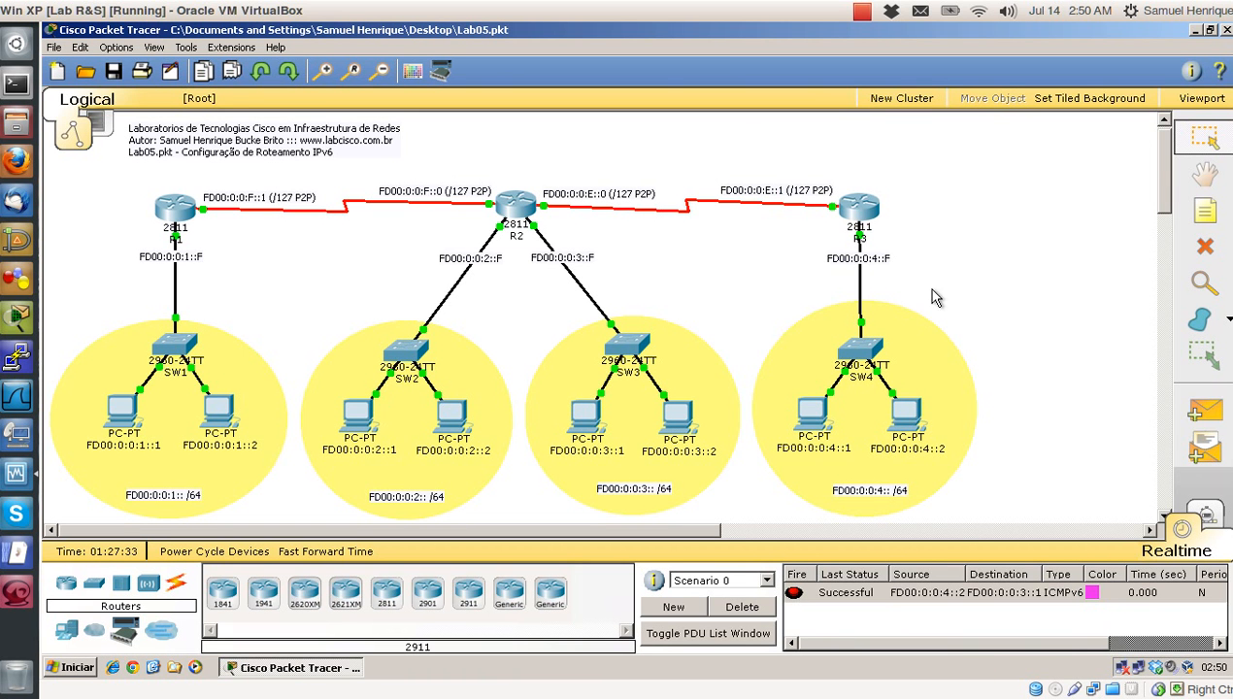
Step: Send a simple PDU from PC FD00:0:0:4::2 to PC FD00:0:0:2::2
left_click(1183, 413)
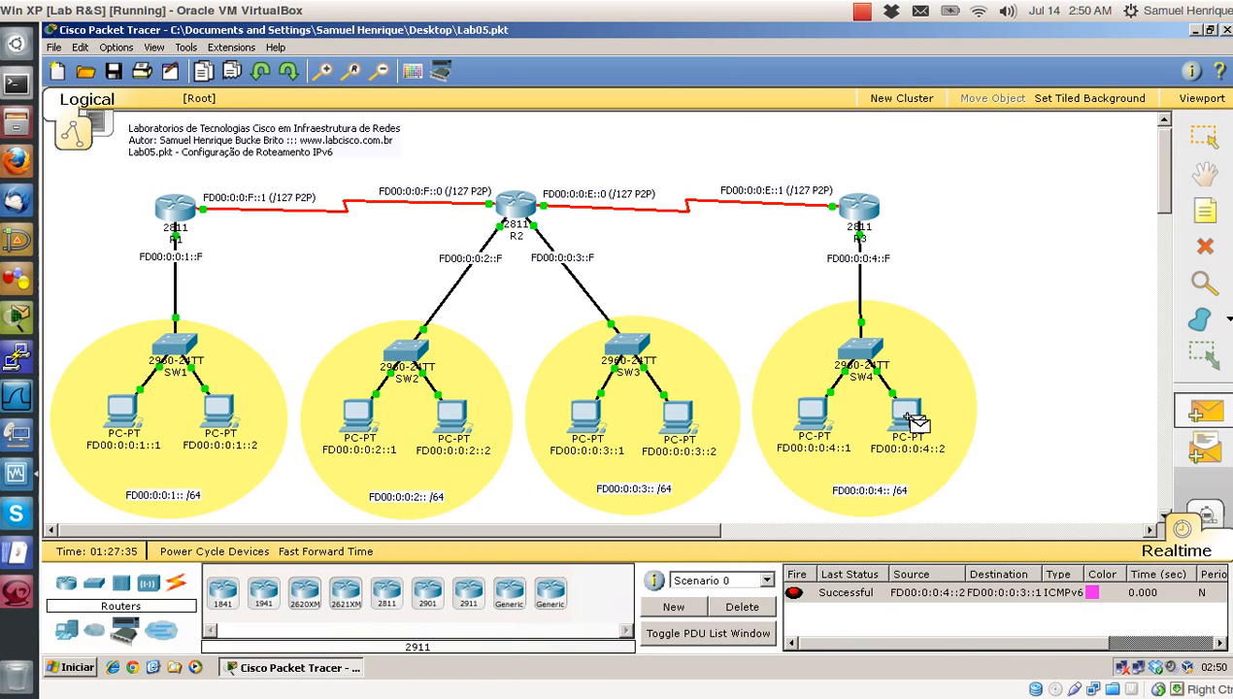
left_click(908, 418)
left_click(452, 418)
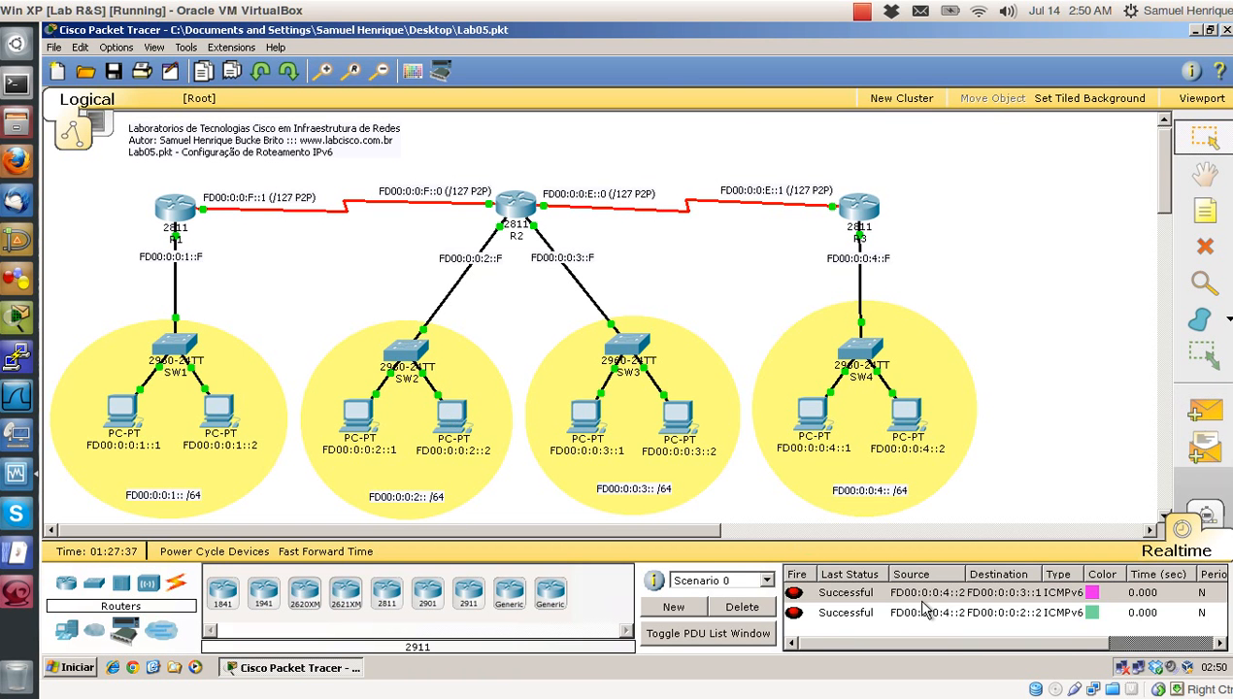
Step: Send a simple PDU from PC FD00:0:0:1::1 to PC FD00:0:0:2::2
left_click(1202, 412)
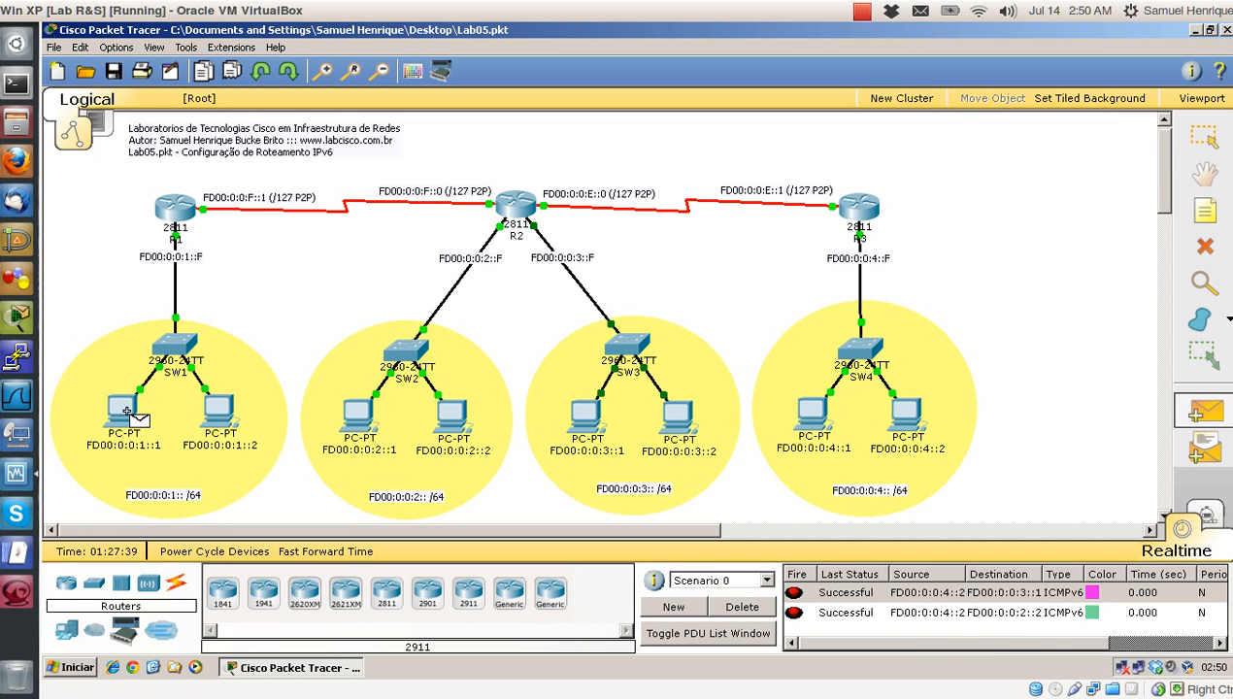
left_click(128, 413)
left_click(450, 421)
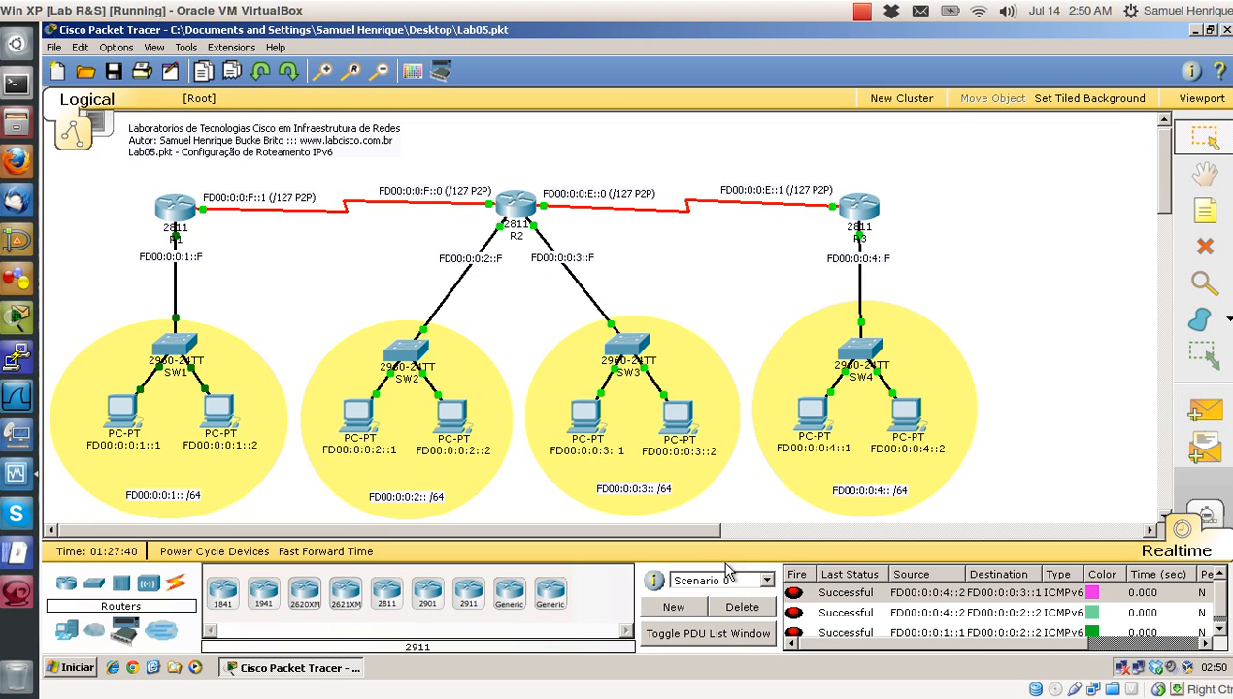
Step: Switch to Simulation mode, hide the event list and start auto capture of the test PDUs
left_click(1207, 515)
left_click(1116, 551)
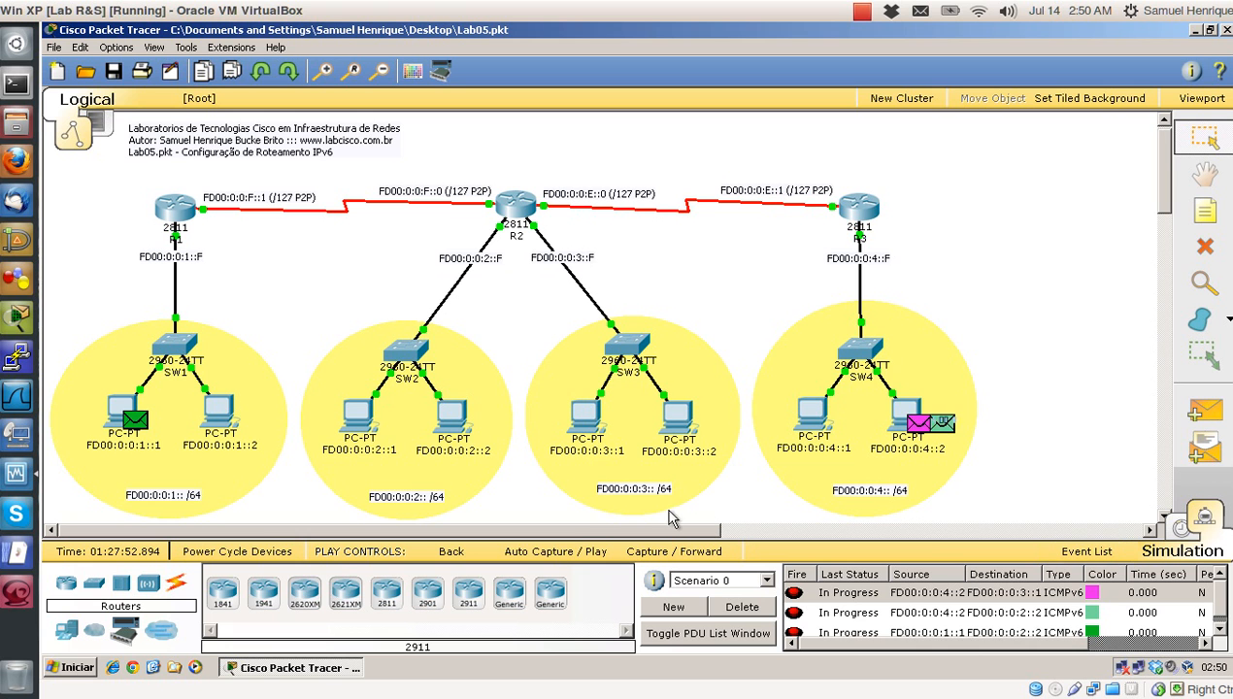
left_click(563, 552)
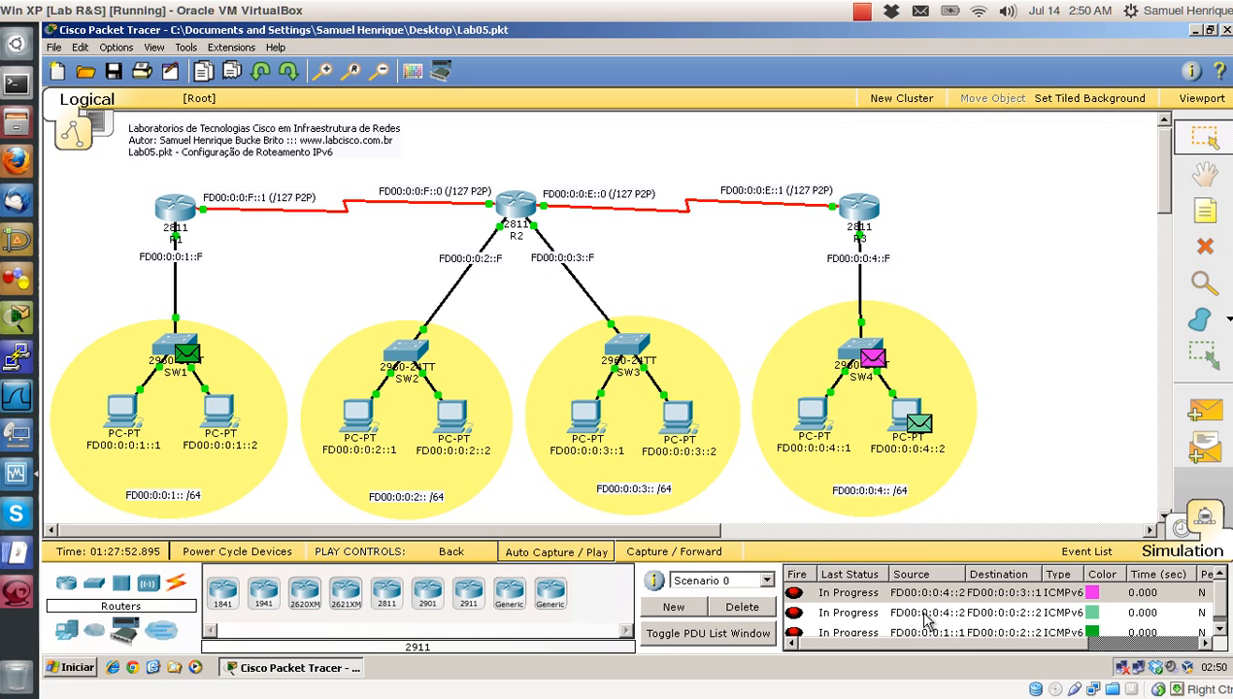
Step: Delete Scenario 0's test PDUs and add a simple PDU from PC FD00:0:0:4::2 to PC FD00:0:0:2::1
left_click(855, 613)
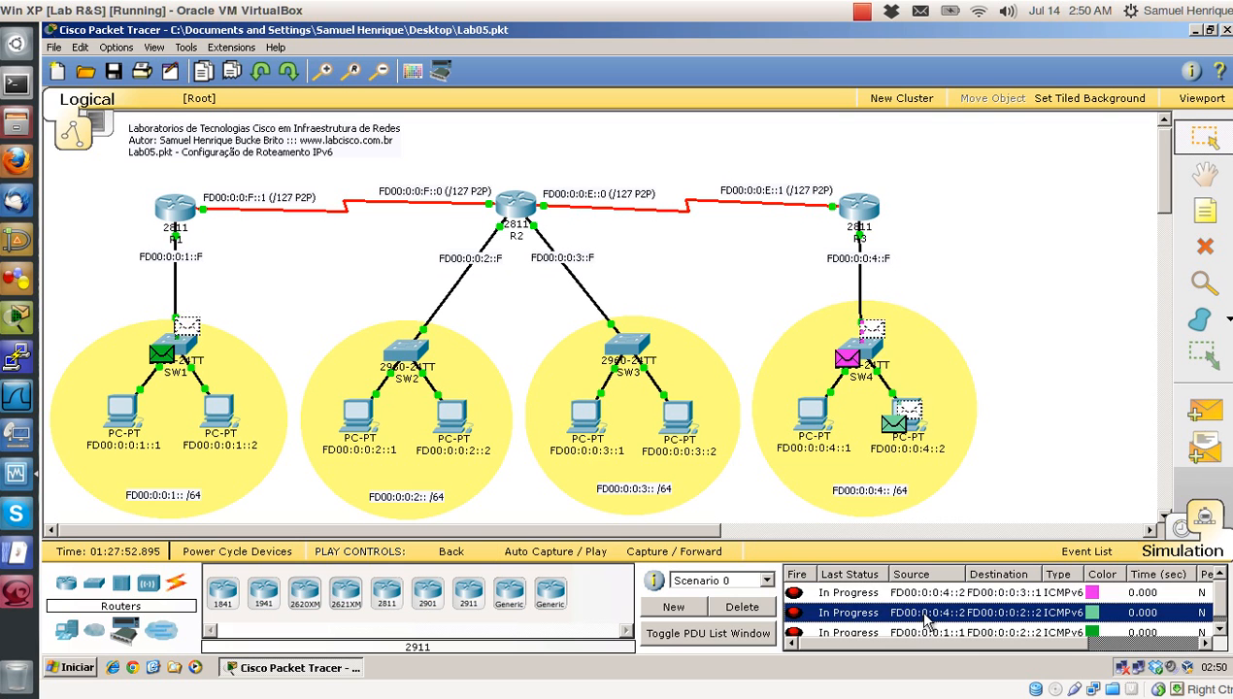
left_click(744, 607)
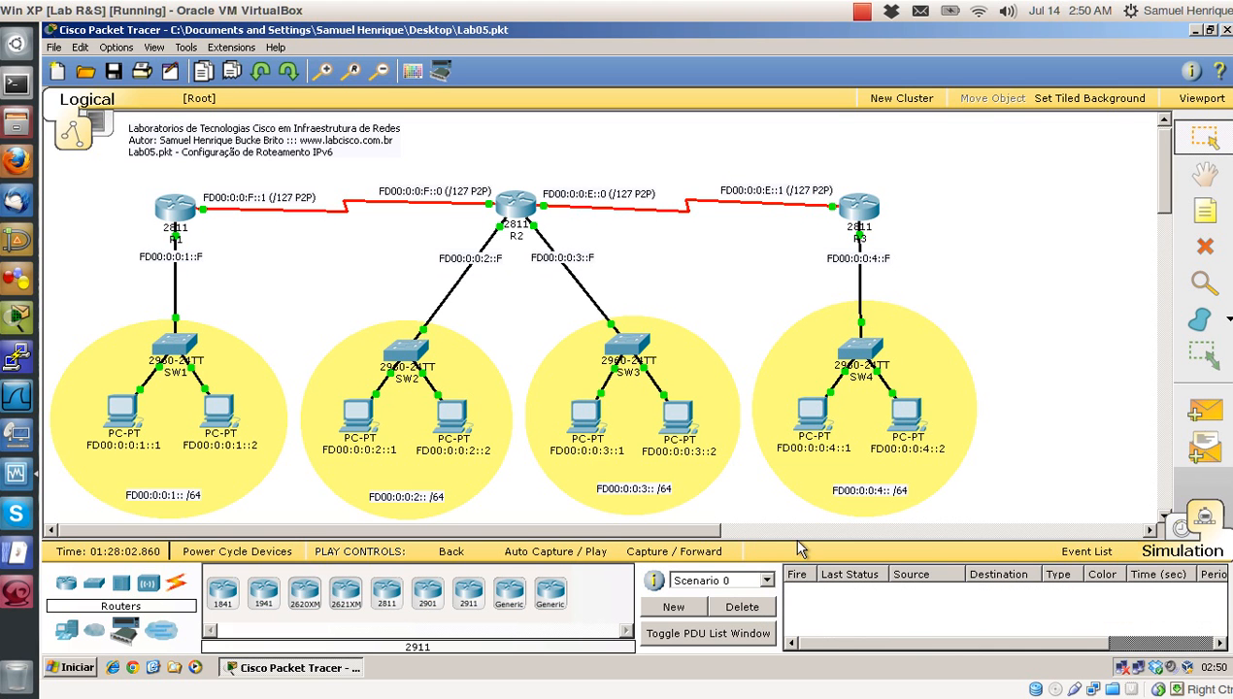
left_click(1204, 411)
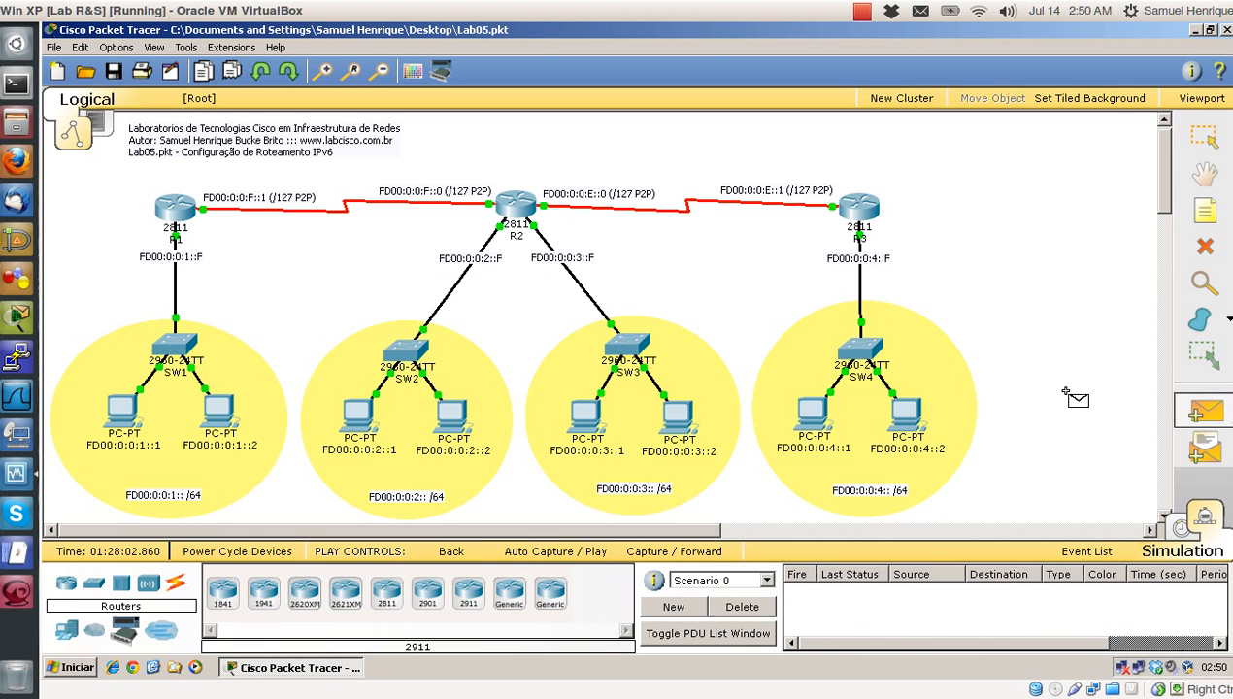
left_click(903, 408)
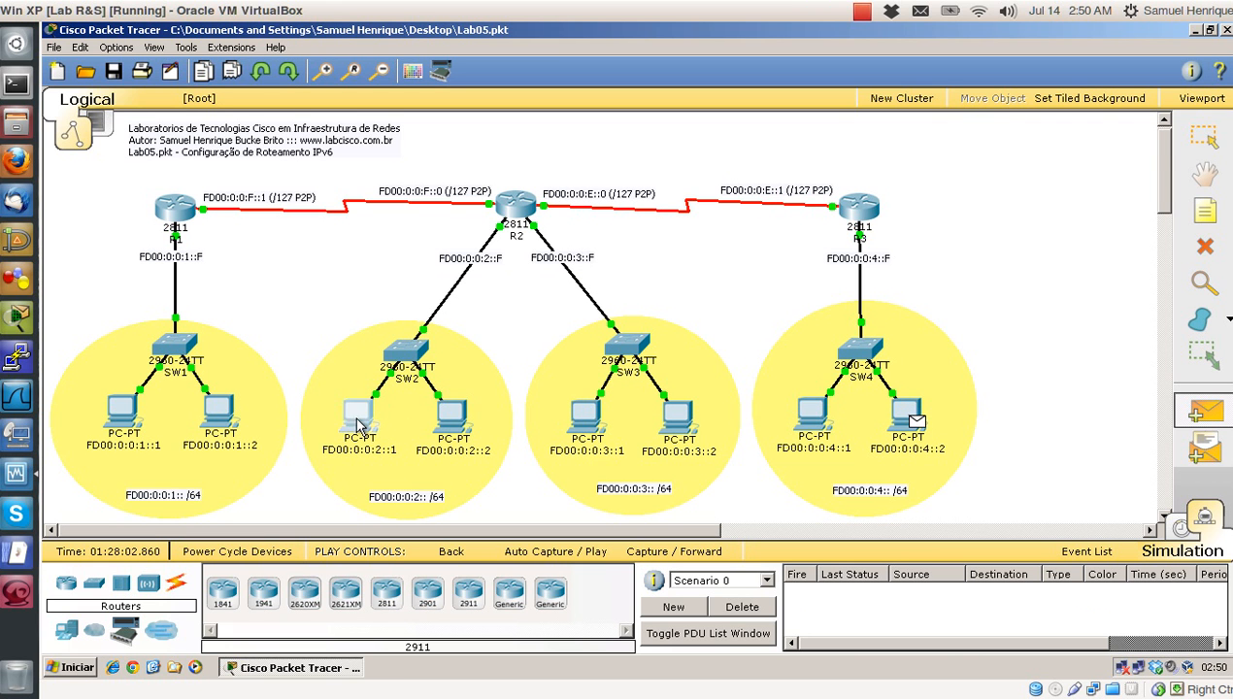
left_click(356, 422)
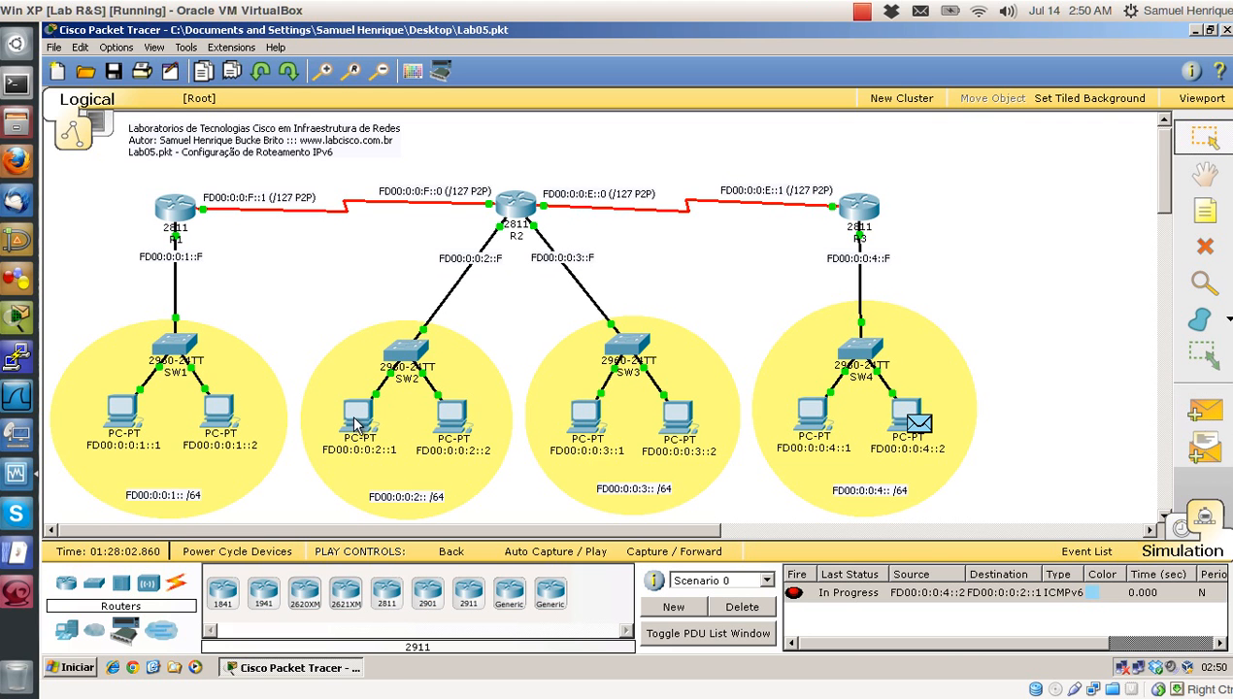
Step: Add a simple PDU from PC FD00:0:0:1::1 to PC FD00:0:0:3::2 and play the simulation with auto capture
left_click(1204, 411)
left_click(129, 414)
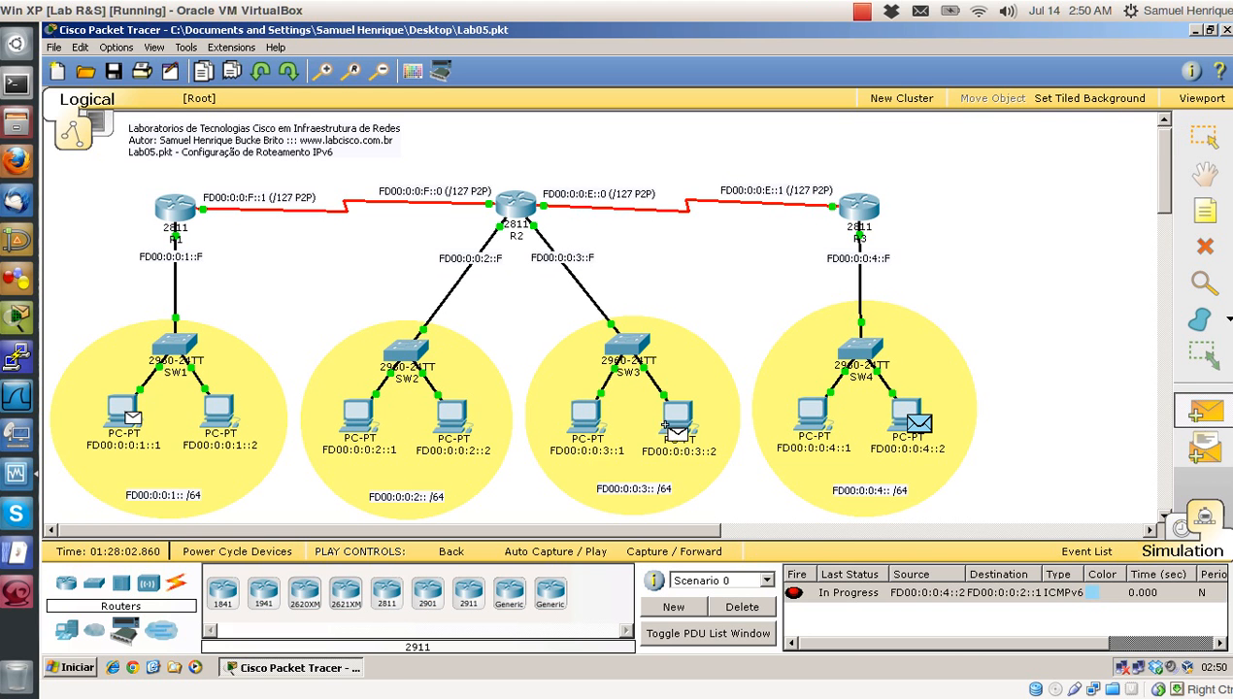
left_click(683, 421)
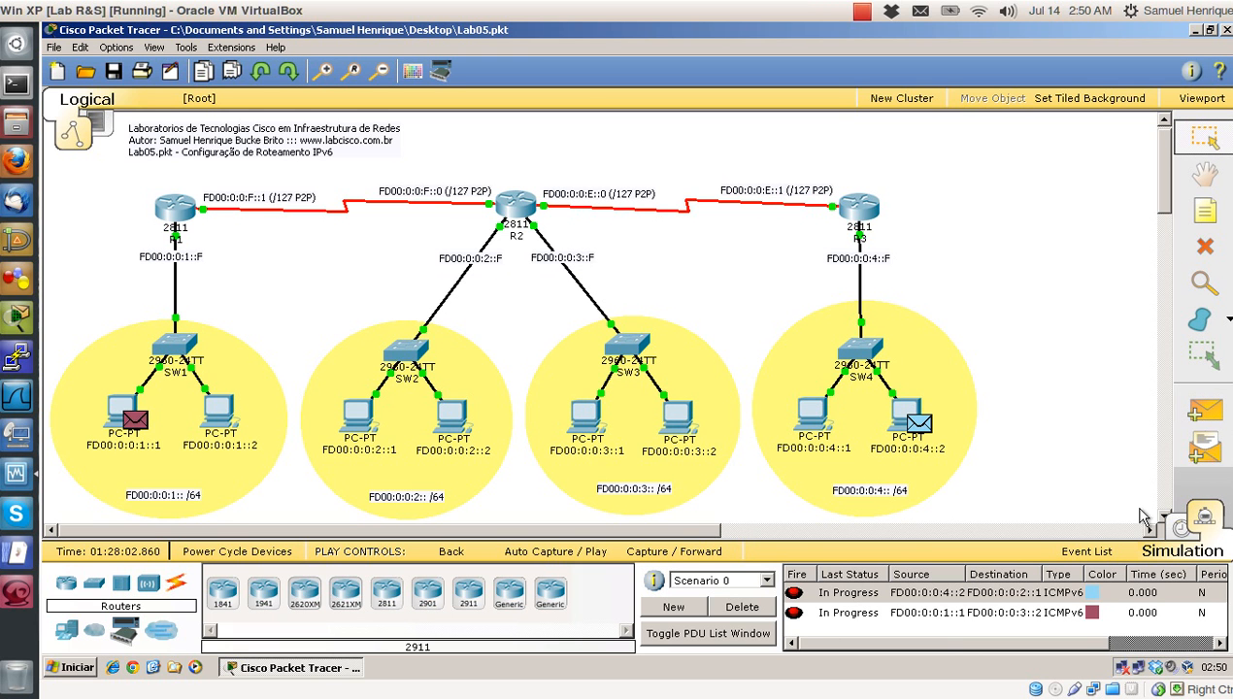
left_click(534, 555)
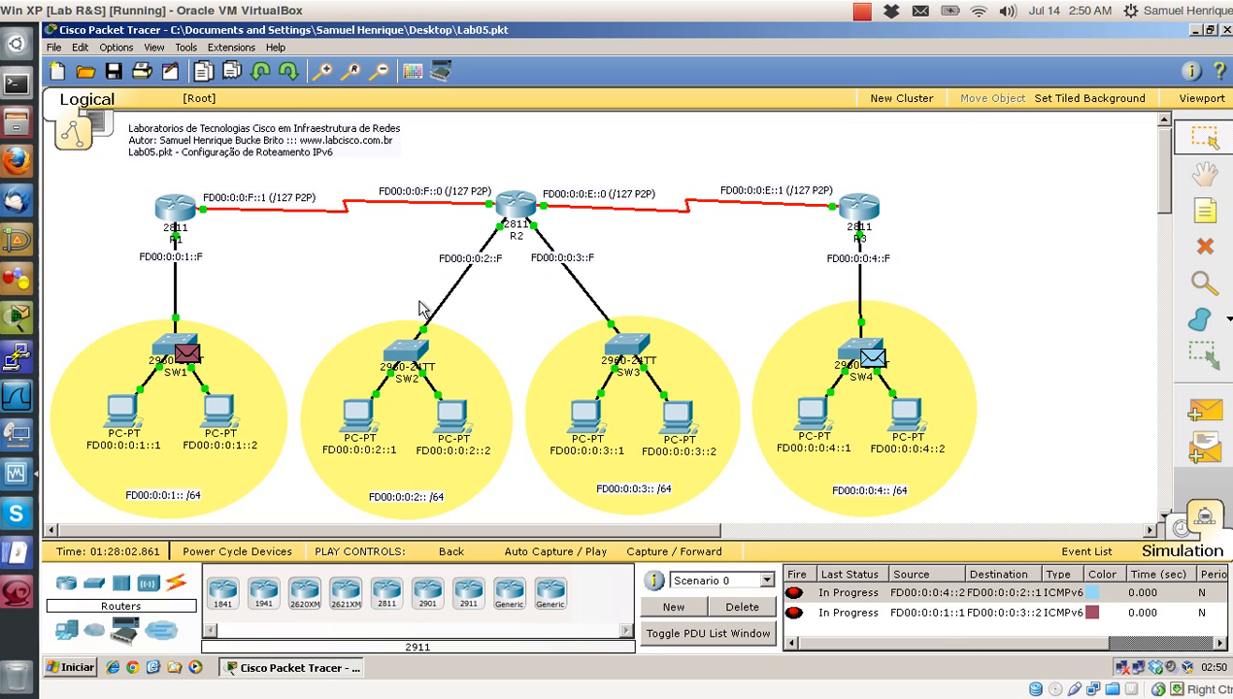
left_click(544, 551)
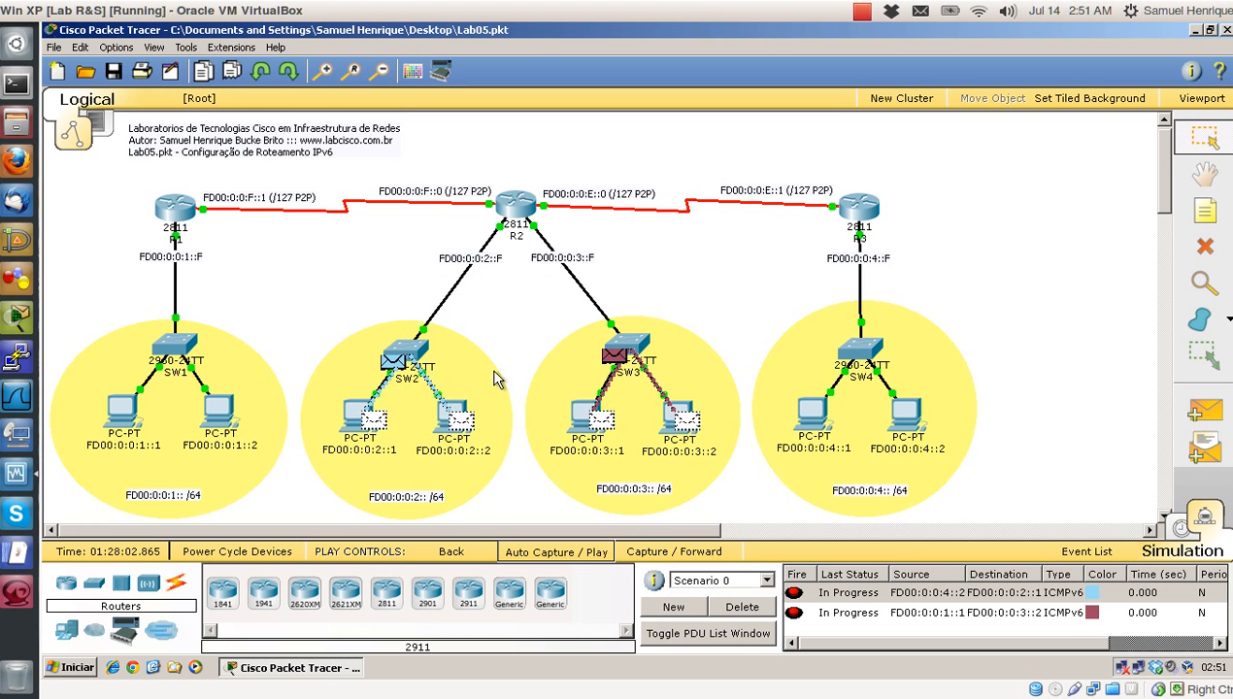
Step: Inspect the inbound, outbound and OSI model details of the PDU at FD00:0:0:3::2, then close its information
left_click(618, 358)
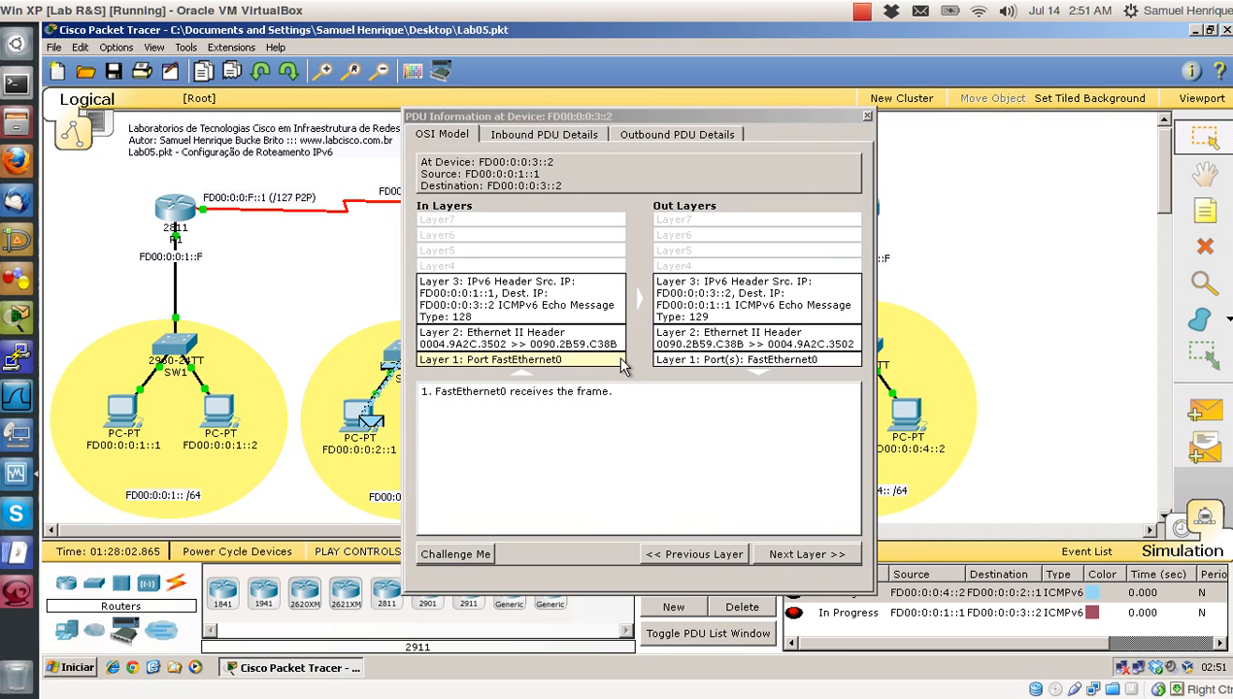
left_click(570, 120)
left_click(544, 134)
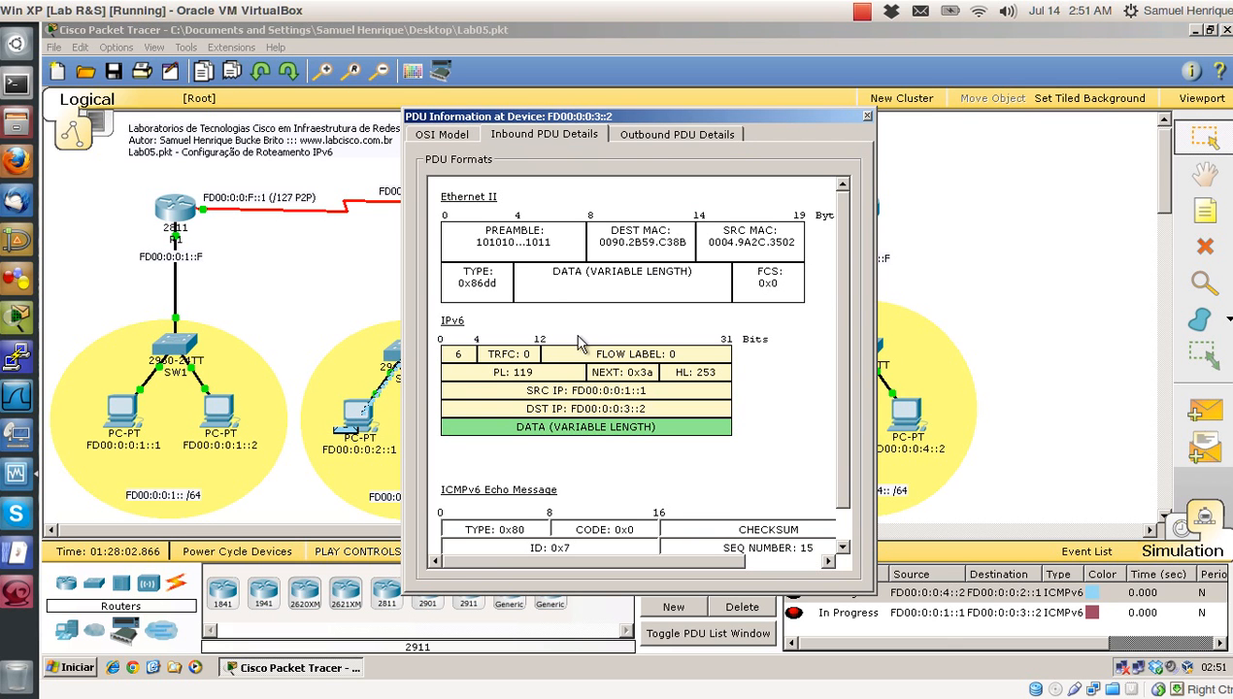
left_click_drag(843, 294, 848, 373)
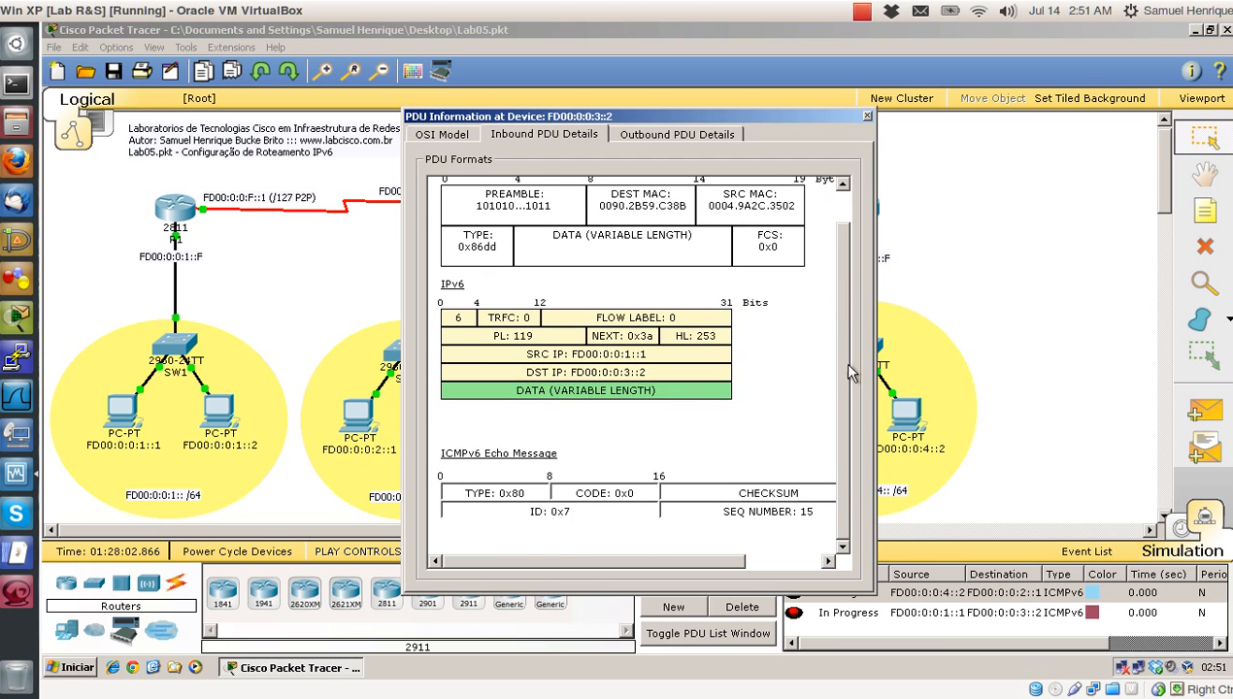
left_click(646, 134)
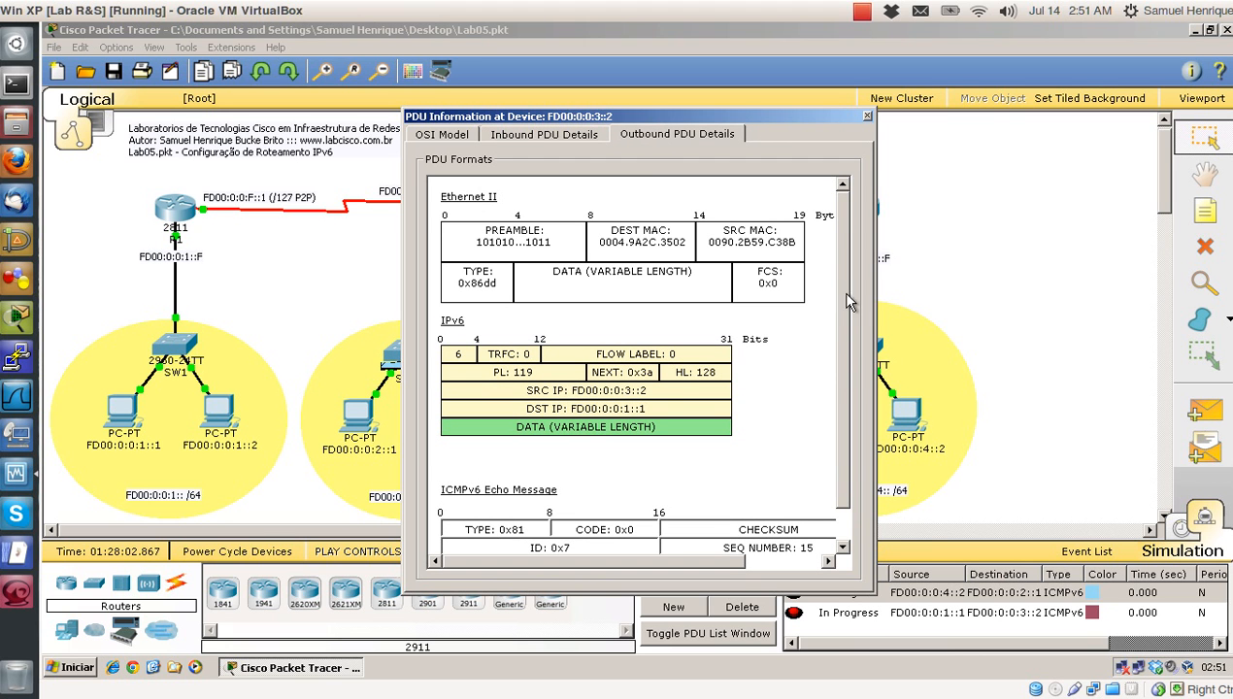
left_click_drag(846, 299, 842, 349)
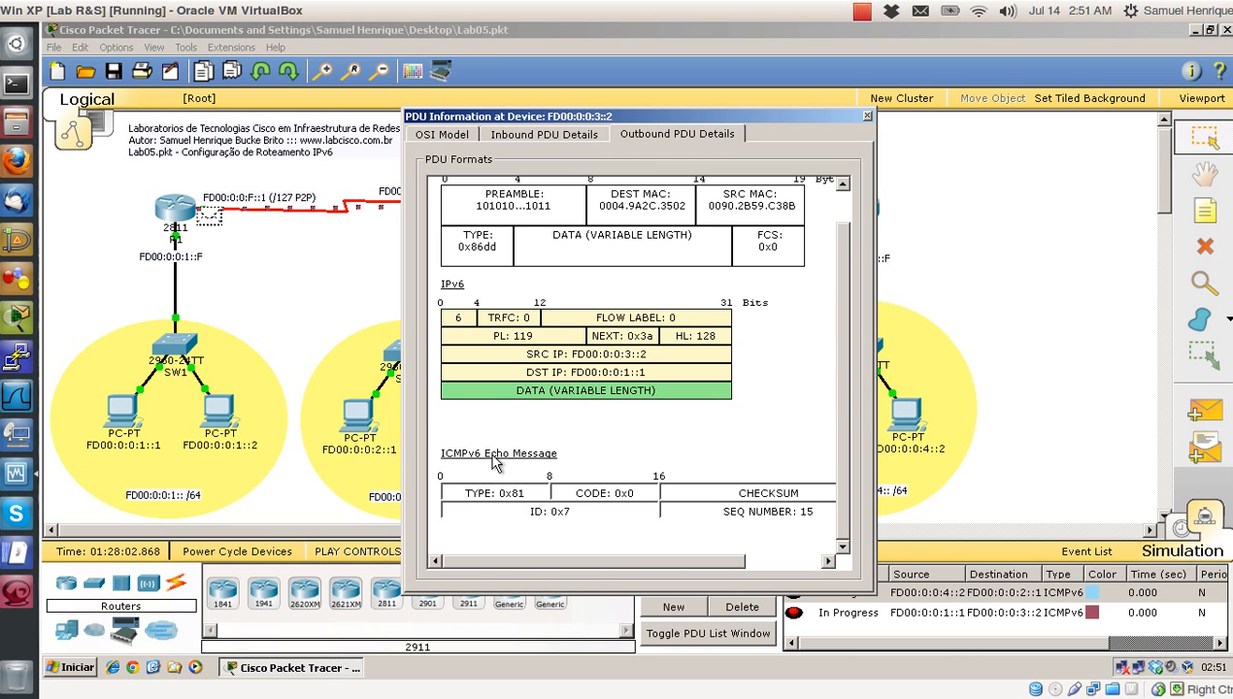
left_click(563, 138)
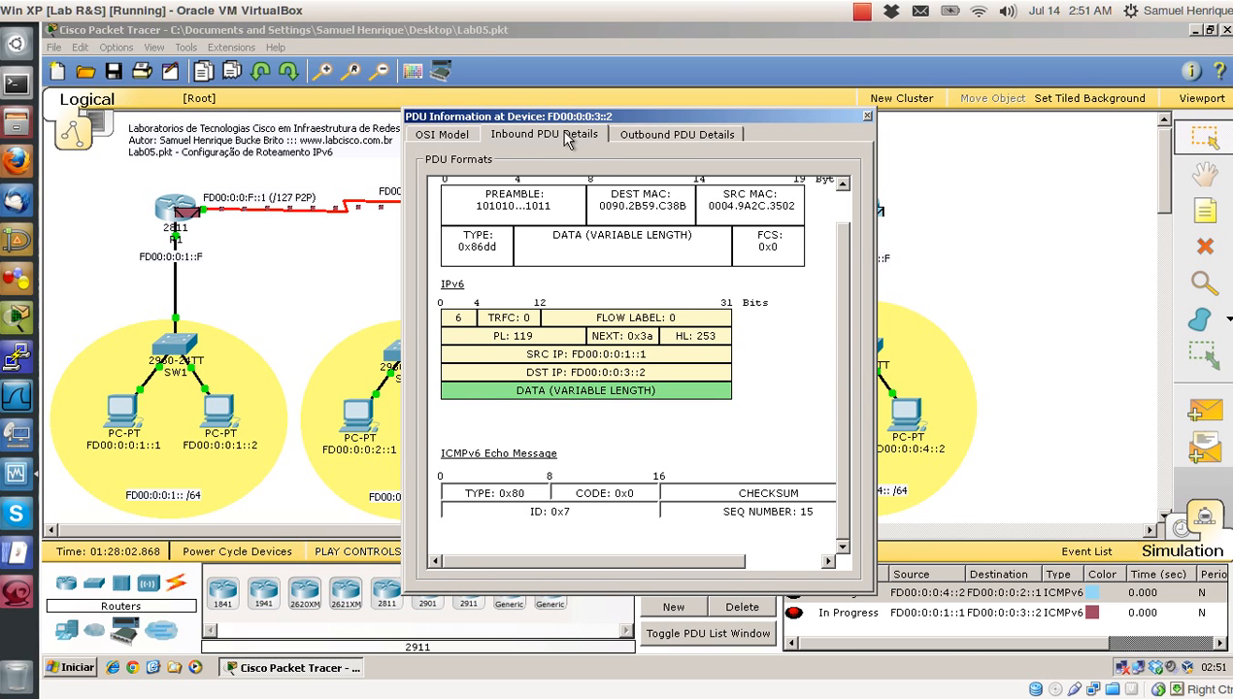
left_click(449, 135)
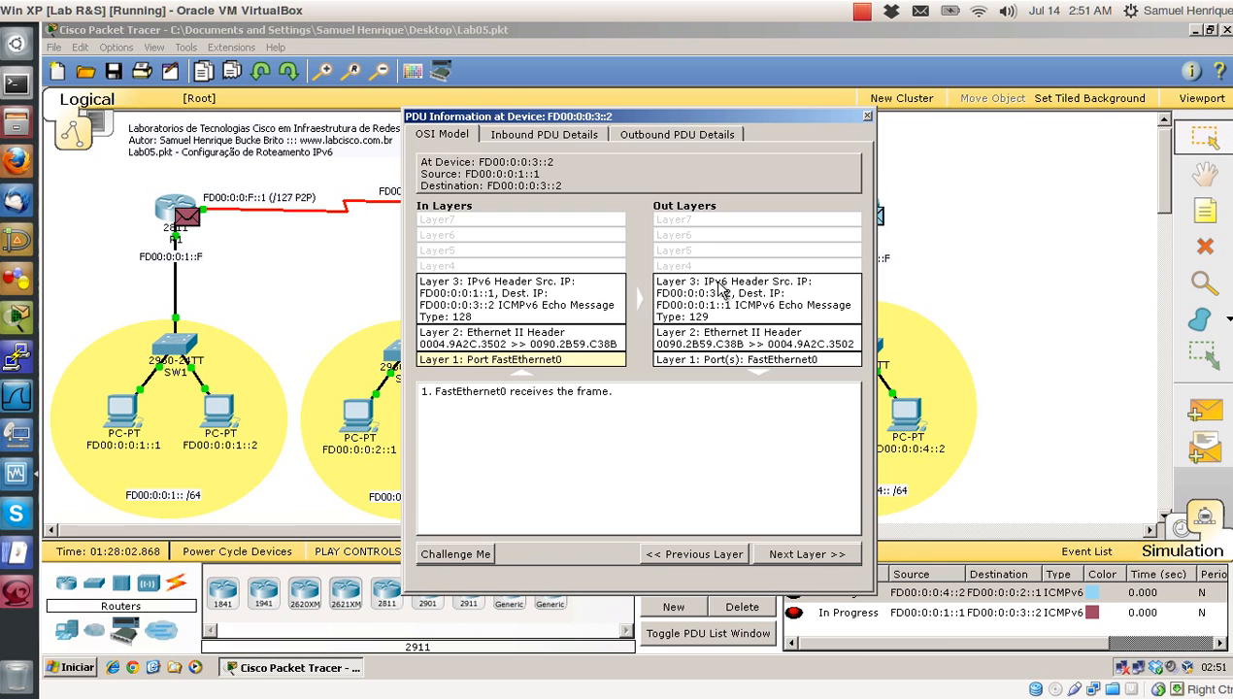
left_click(869, 118)
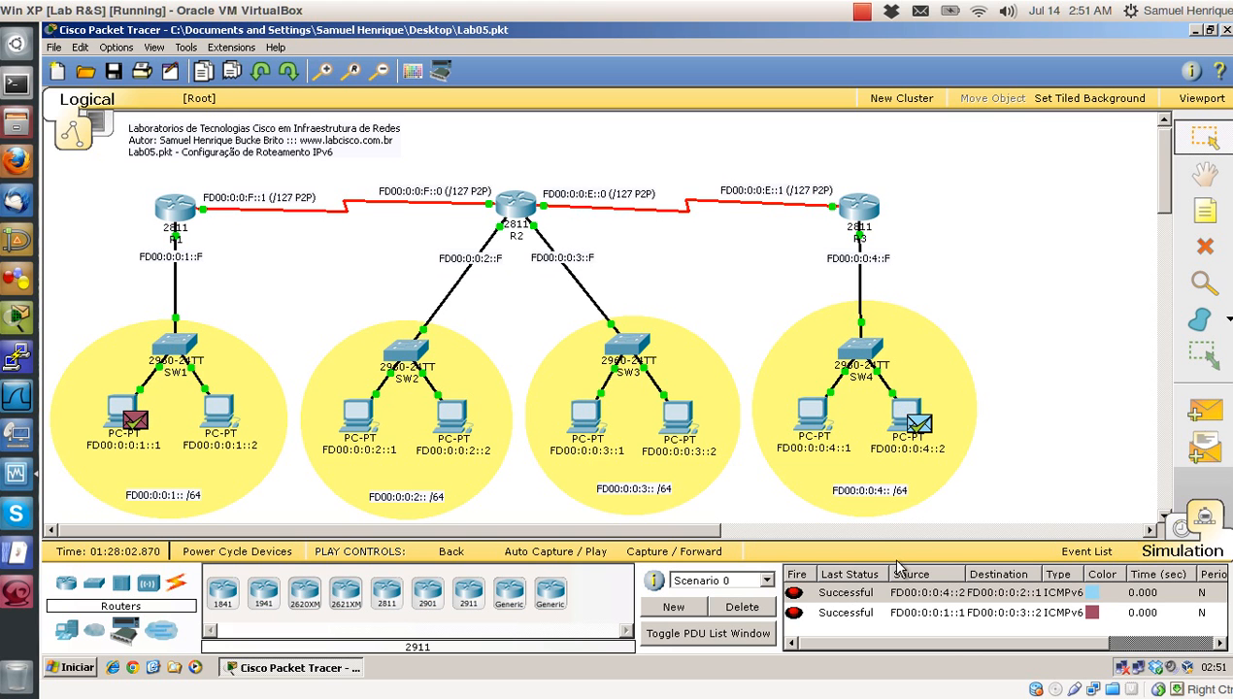
Step: Delete Scenario 0's test PDUs and return the network to Realtime mode
left_click(740, 608)
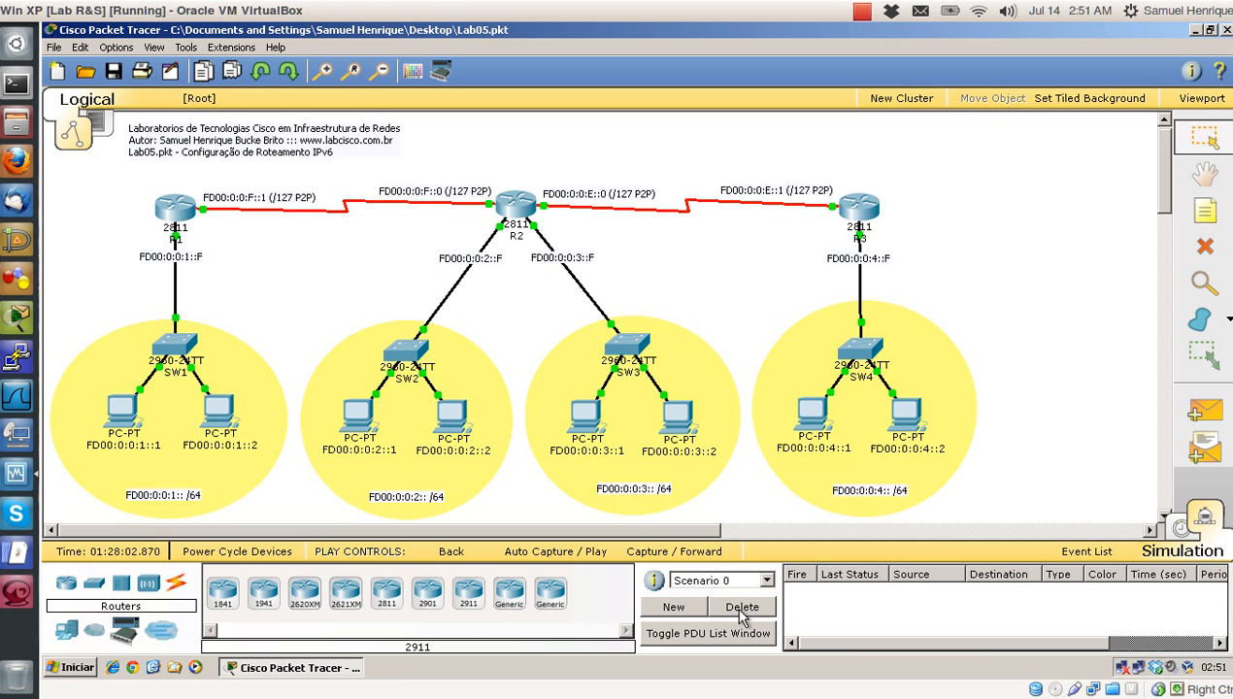
left_click(1181, 530)
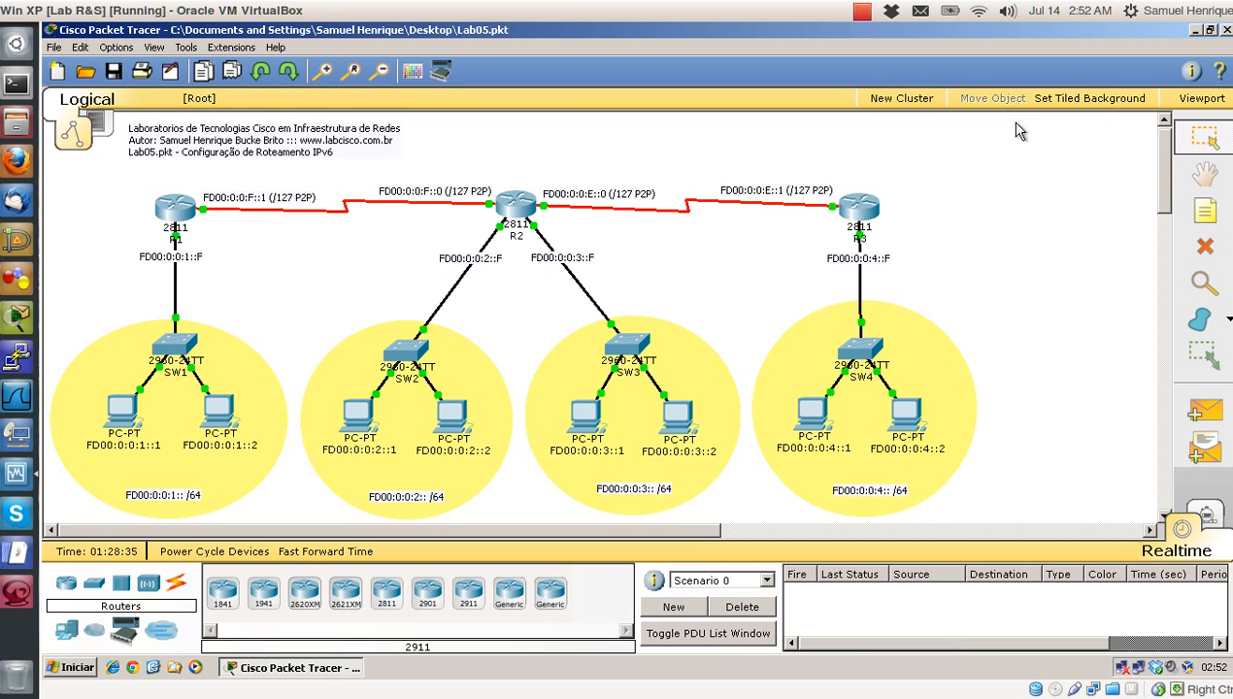
left_click_drag(1026, 133, 54, 519)
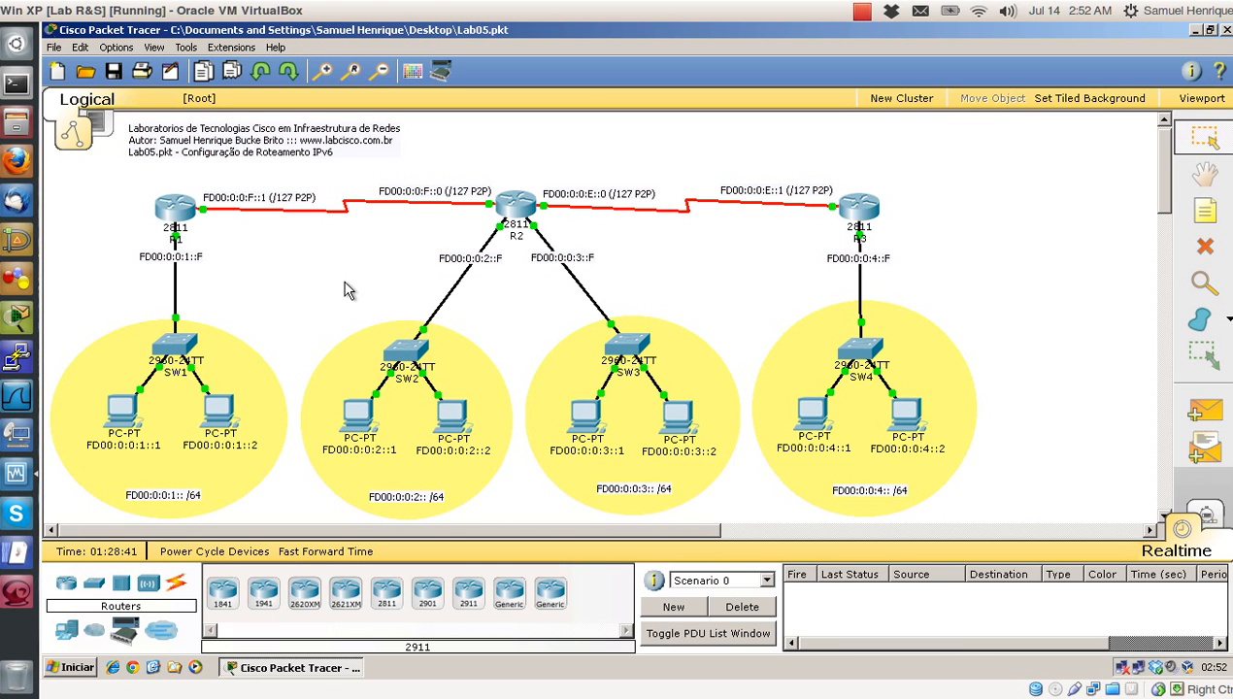